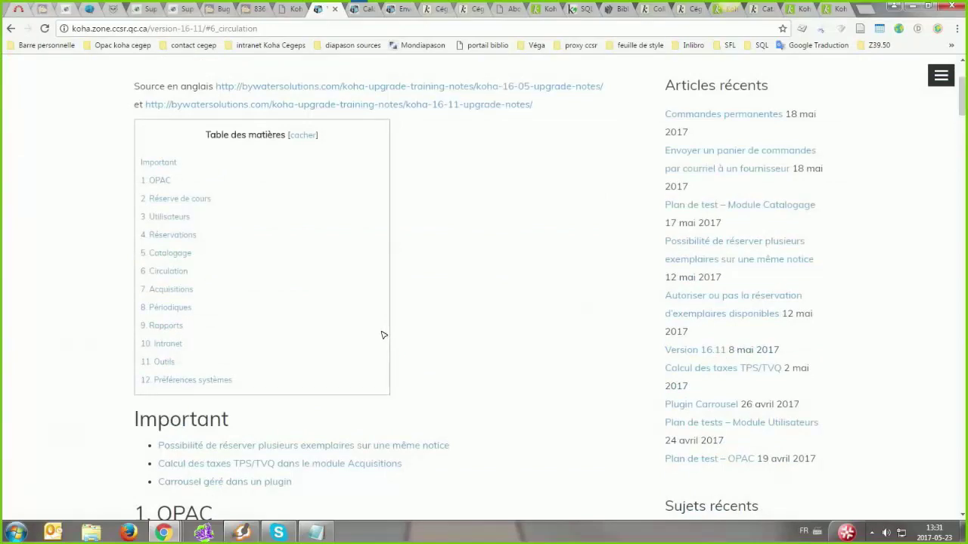
Scroll the Version 16.11 notes and view the course reserves screenshot enlarged, then close it
{"action": "scroll", "coordinate": [382, 340], "scroll_direction": "up", "scroll_amount": 1}
{"action": "scroll", "coordinate": [382, 344], "scroll_direction": "down", "scroll_amount": 4}
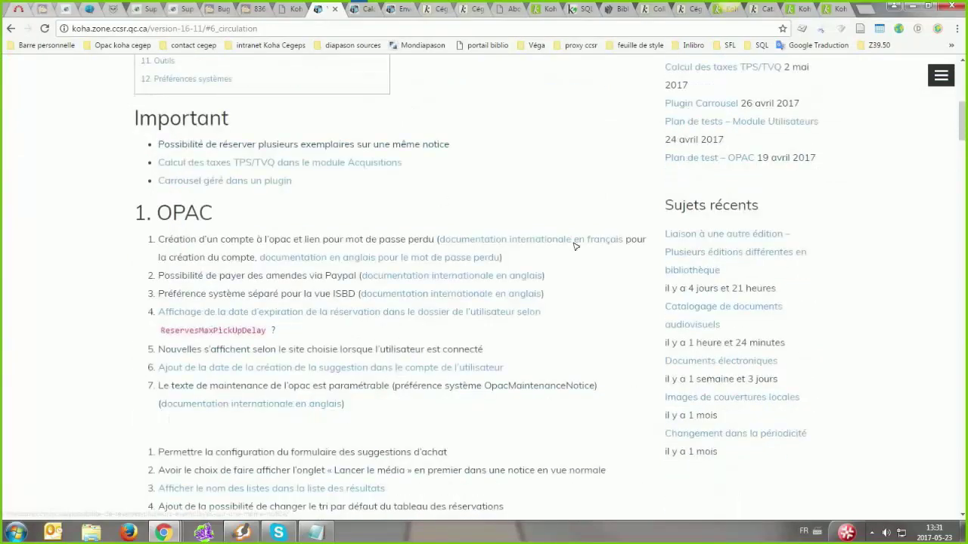
{"action": "scroll", "coordinate": [214, 313], "scroll_direction": "down", "scroll_amount": 1}
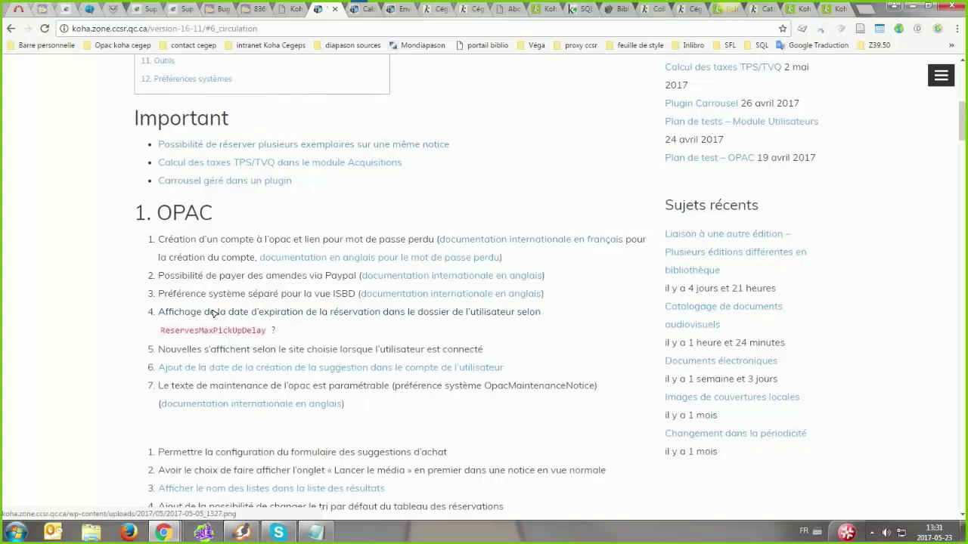
{"action": "scroll", "coordinate": [212, 312], "scroll_direction": "down", "scroll_amount": 2}
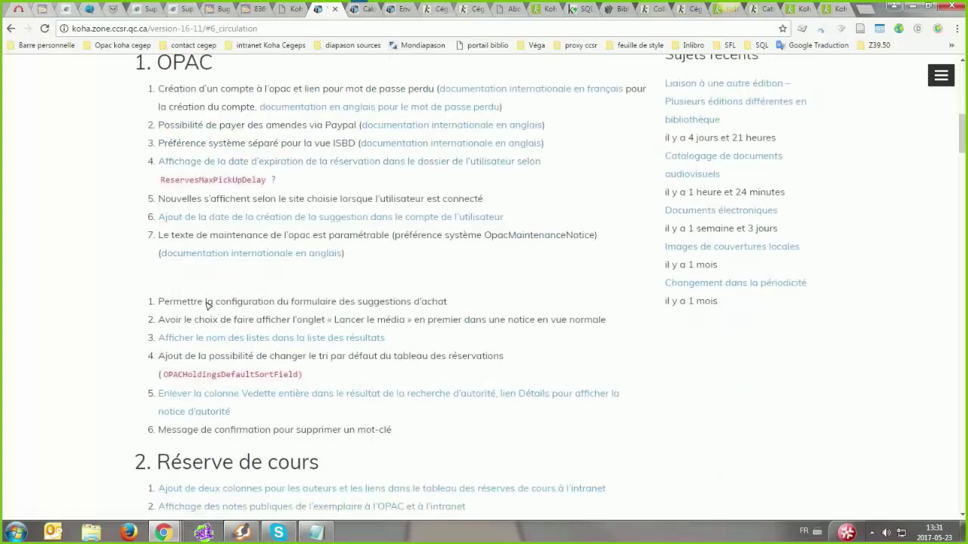
{"action": "scroll", "coordinate": [221, 322], "scroll_direction": "down", "scroll_amount": 2}
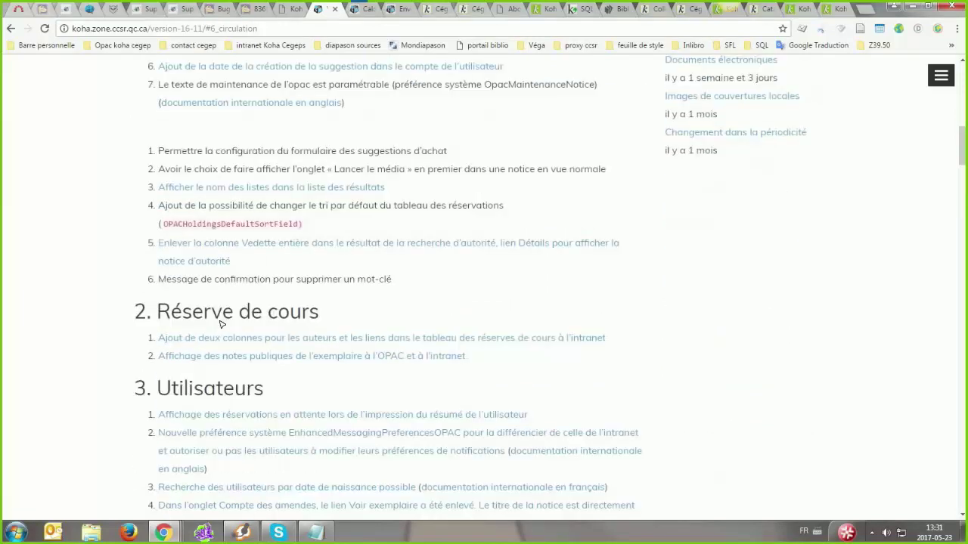
{"action": "left_click", "coordinate": [308, 342]}
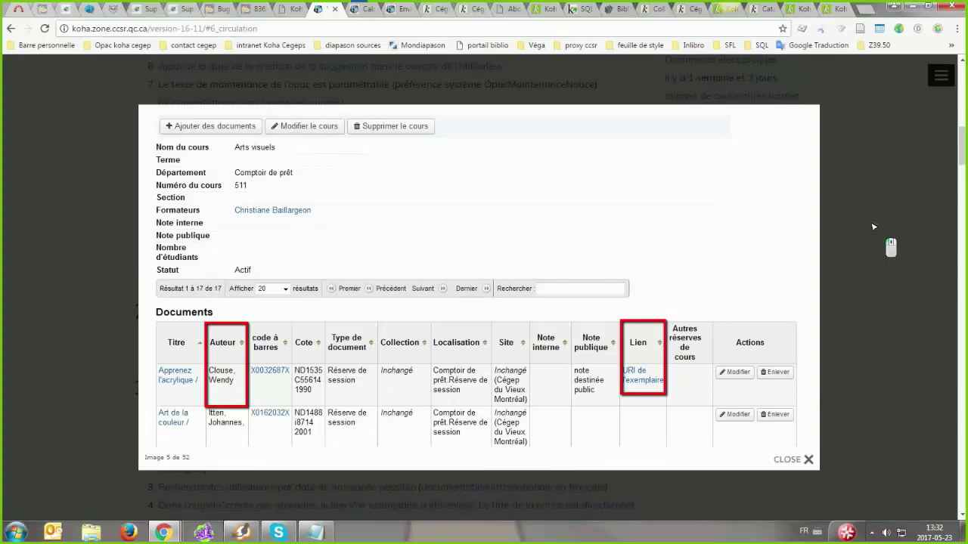
{"action": "key", "text": "Escape"}
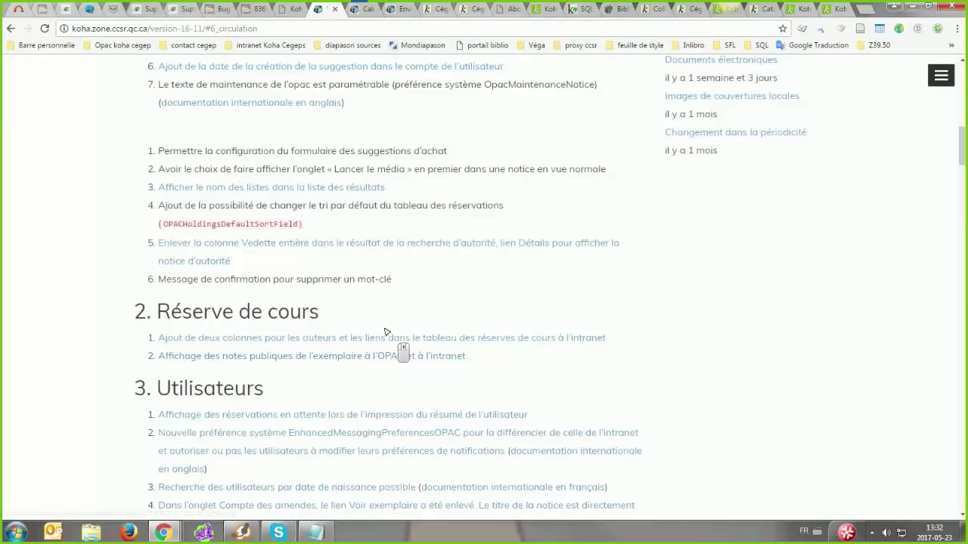
Open the 'Calcul des taxes TPS/TVQ' article from the Version 16.11 notes
{"action": "scroll", "coordinate": [498, 195], "scroll_direction": "down", "scroll_amount": 2}
{"action": "middle_click", "coordinate": [234, 434]}
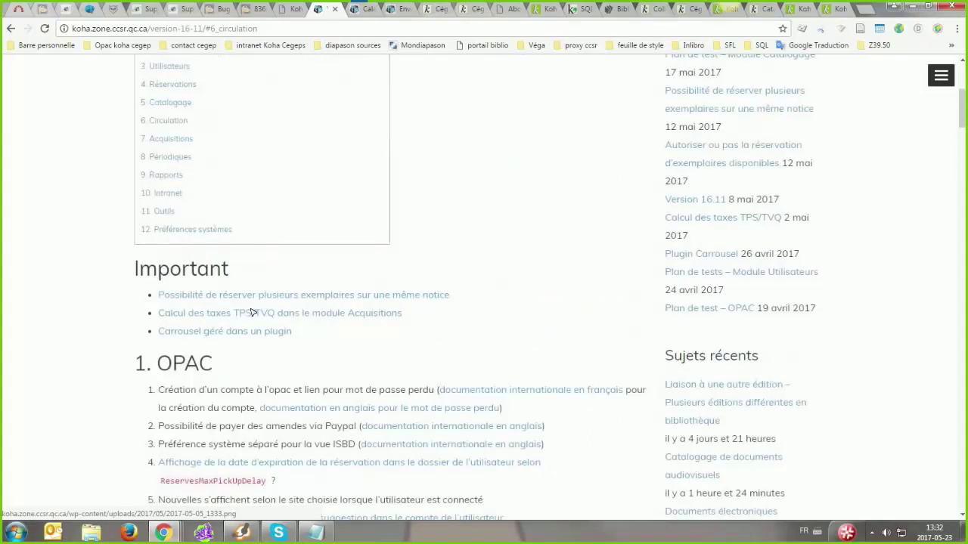
{"action": "middle_click", "coordinate": [270, 333]}
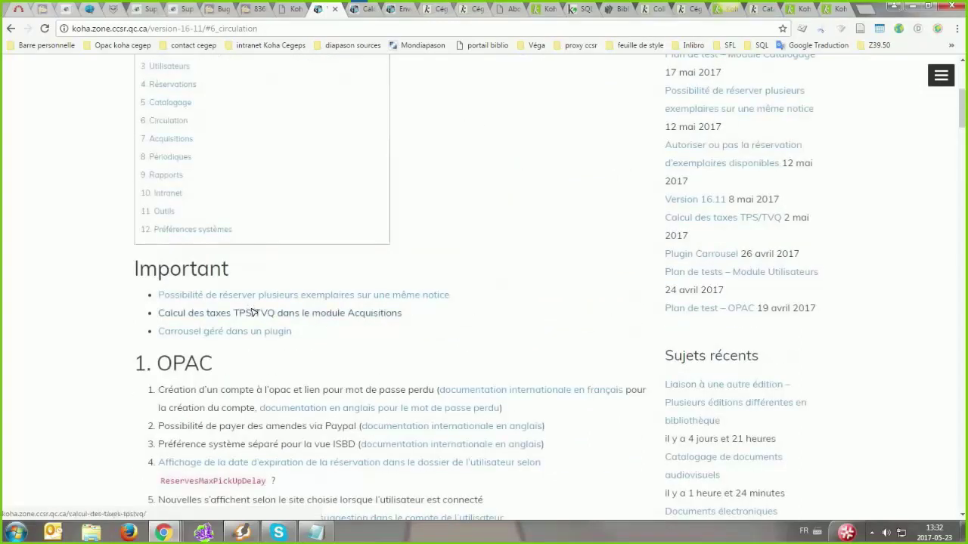
{"action": "left_click", "coordinate": [254, 313]}
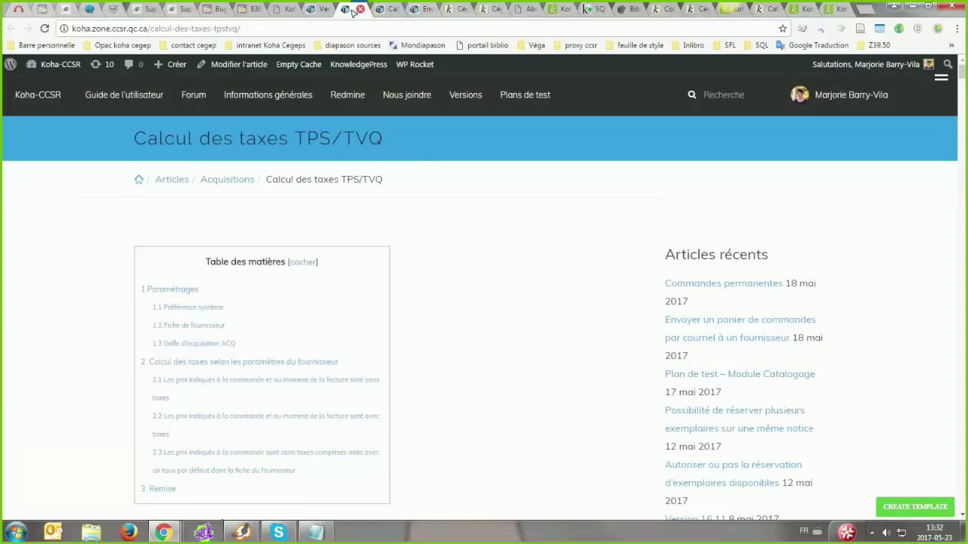
Close the TPS/TVQ article tab and scroll back up the Version 16.11 notes page
{"action": "left_click", "coordinate": [363, 9]}
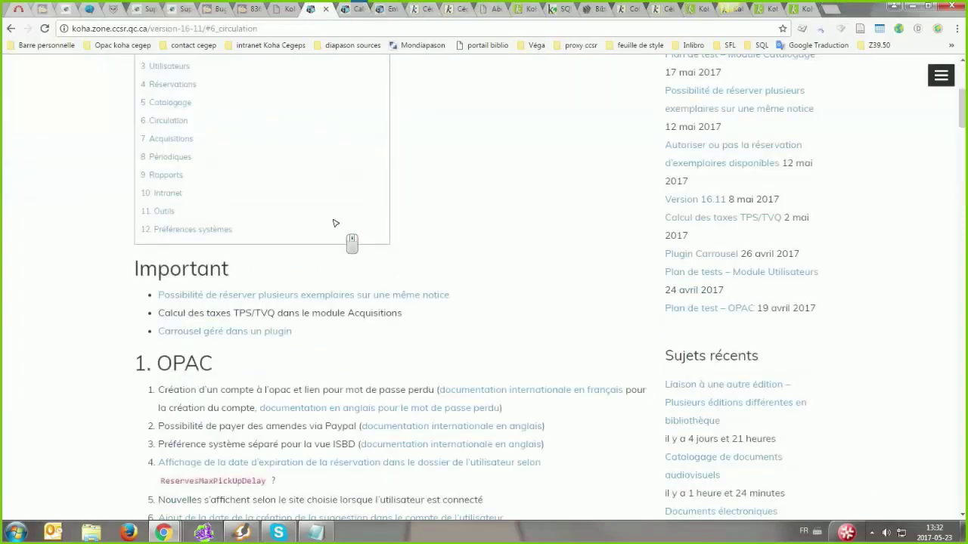
{"action": "scroll", "coordinate": [330, 247], "scroll_direction": "down", "scroll_amount": 1}
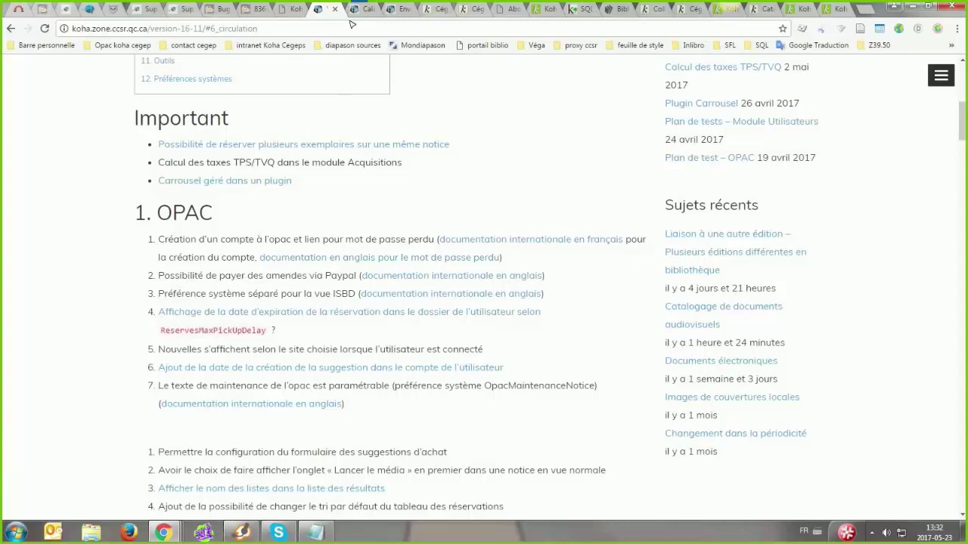
{"action": "left_click", "coordinate": [390, 331]}
{"action": "scroll", "coordinate": [390, 331], "scroll_direction": "up", "scroll_amount": 6}
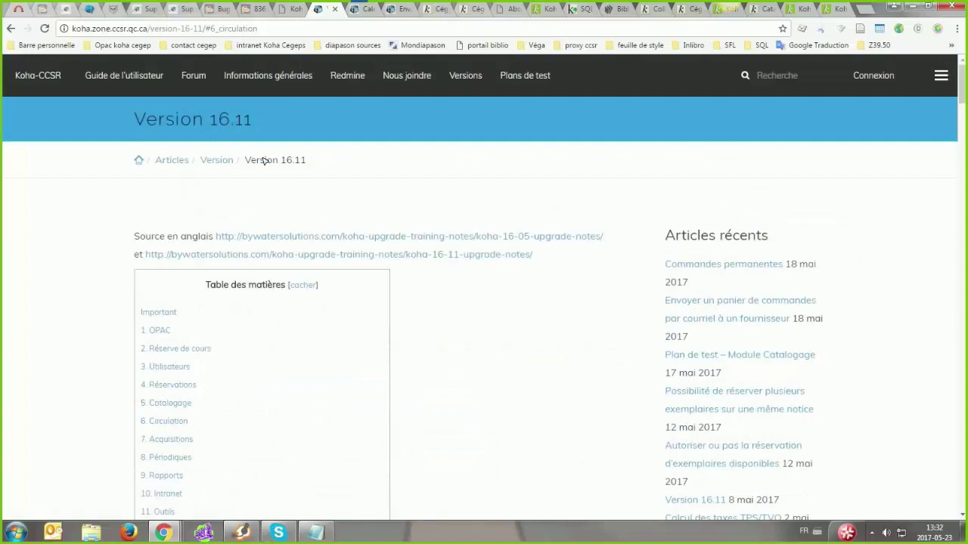
{"action": "mouse_move", "coordinate": [465, 76]}
Restore down the release-notes browser window and drag it off screen to reveal Koha
{"action": "left_click", "coordinate": [919, 5]}
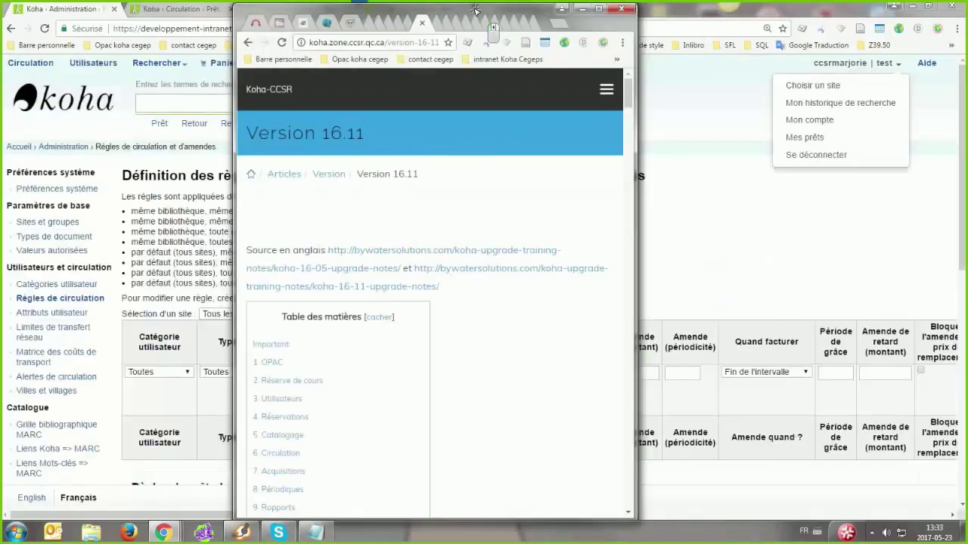
{"action": "left_click_drag", "start_coordinate": [475, 10], "coordinate": [962, 4]}
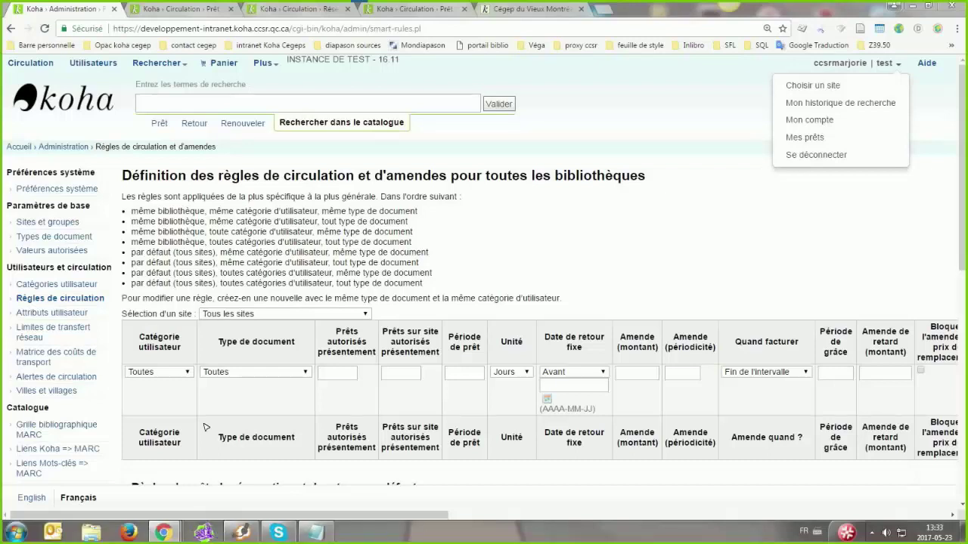
{"action": "mouse_move", "coordinate": [163, 531]}
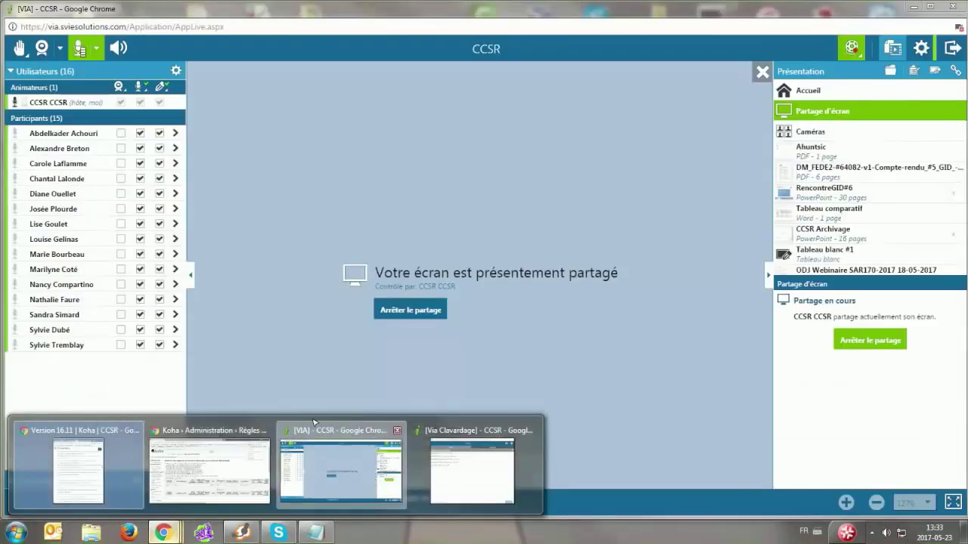
{"action": "left_click", "coordinate": [314, 422]}
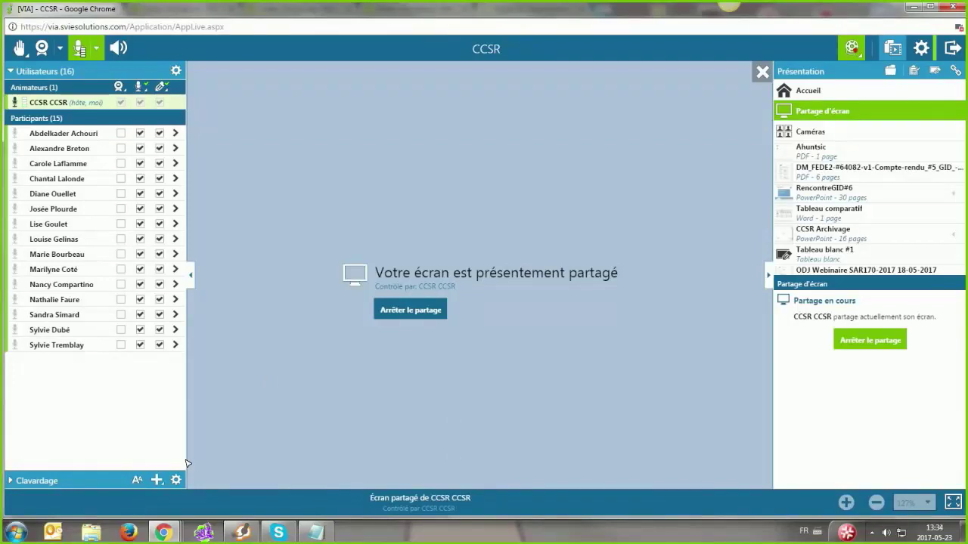
{"action": "mouse_move", "coordinate": [164, 532]}
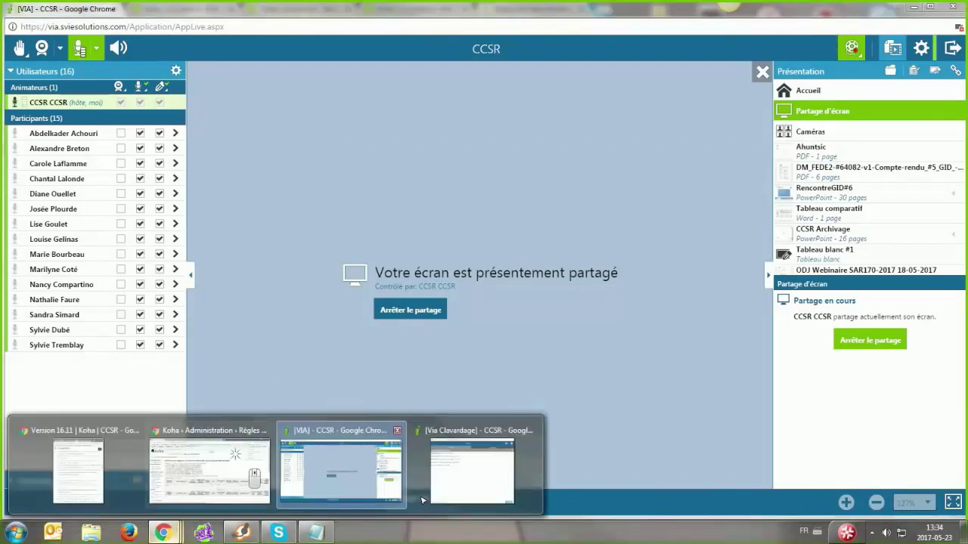
{"action": "left_click", "coordinate": [236, 457]}
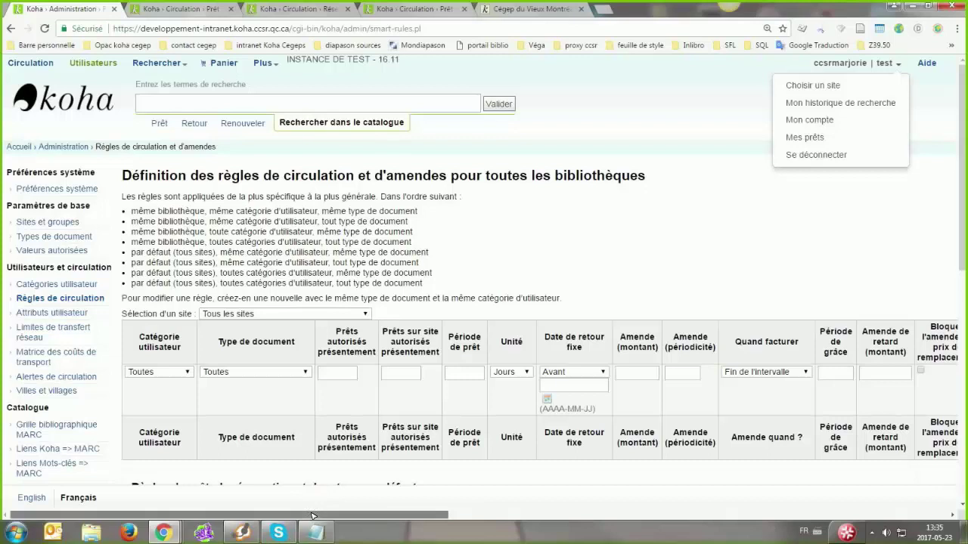
Scroll the default rules table across to the Actions column and back, then open the 'Sélection d'un site' list
{"action": "left_click_drag", "start_coordinate": [309, 517], "coordinate": [317, 515]}
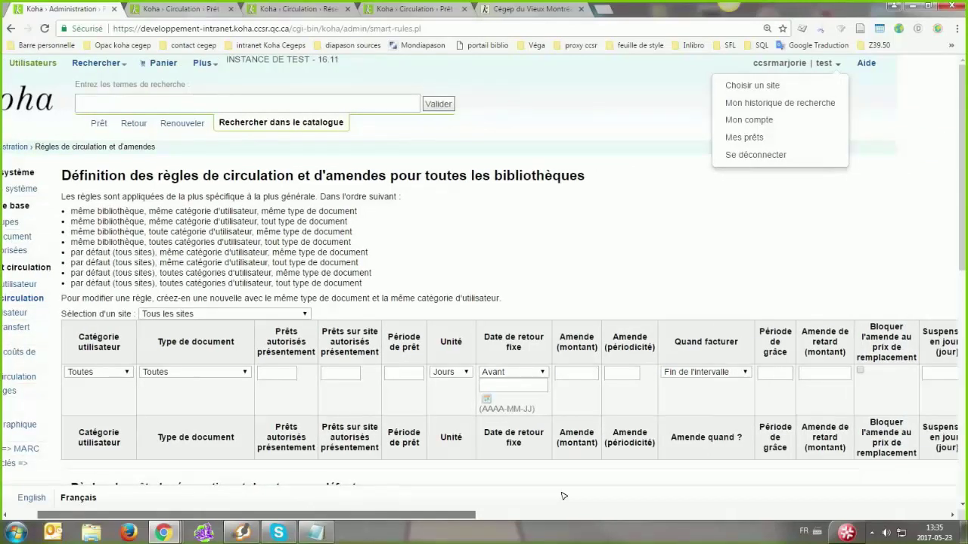
{"action": "scroll", "coordinate": [563, 495], "scroll_direction": "right", "scroll_amount": 13}
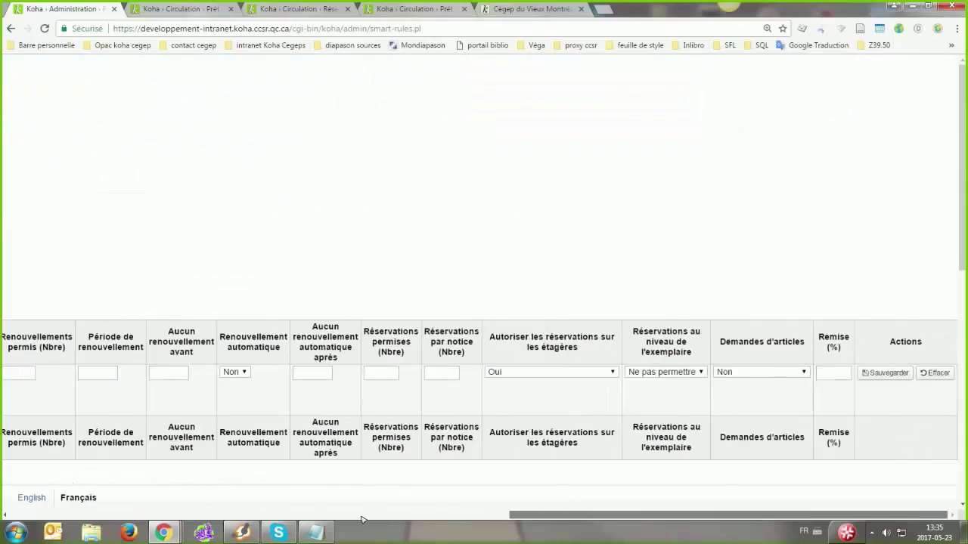
{"action": "scroll", "coordinate": [364, 520], "scroll_direction": "left", "scroll_amount": 13}
{"action": "middle_click", "coordinate": [311, 495]}
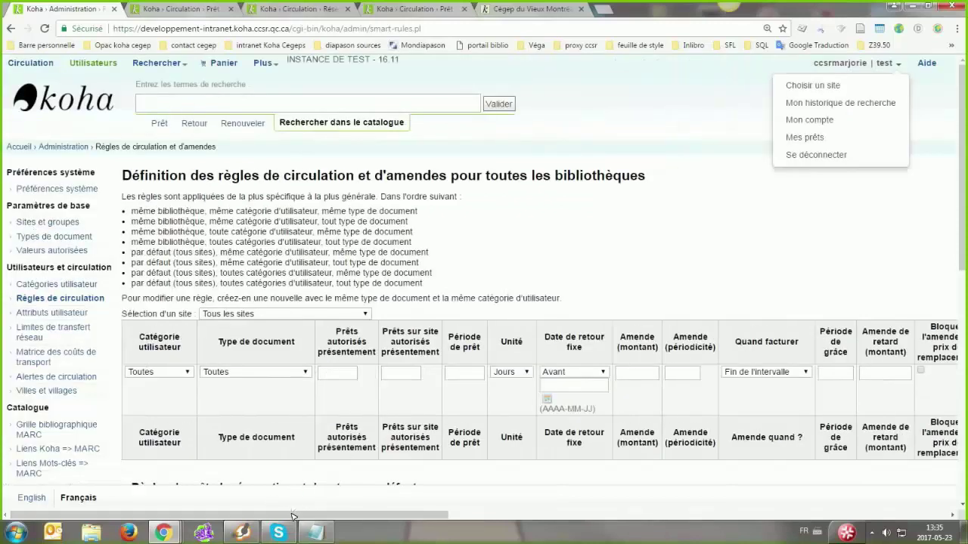
{"action": "scroll", "coordinate": [623, 256], "scroll_direction": "right", "scroll_amount": 10}
{"action": "scroll", "coordinate": [623, 256], "scroll_direction": "right", "scroll_amount": 5}
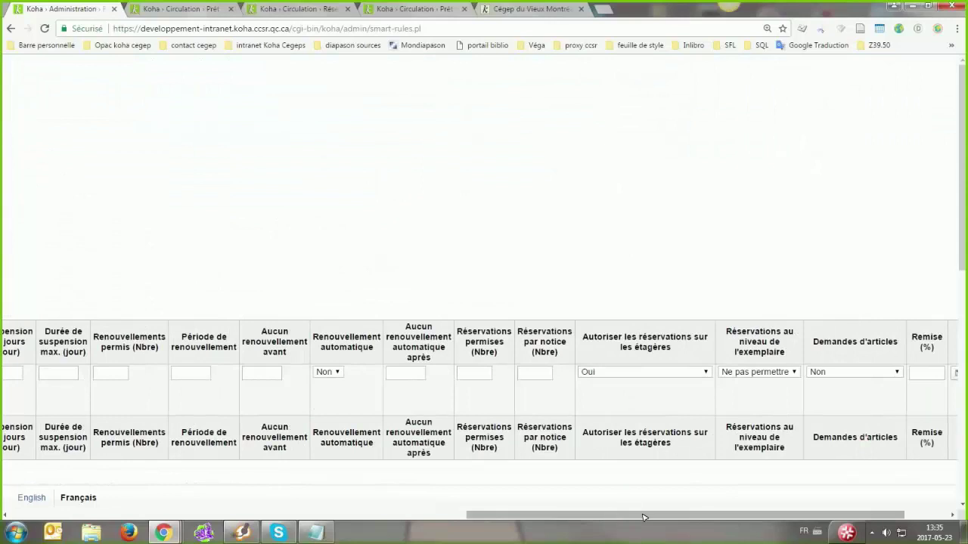
{"action": "scroll", "coordinate": [644, 515], "scroll_direction": "right", "scroll_amount": 3}
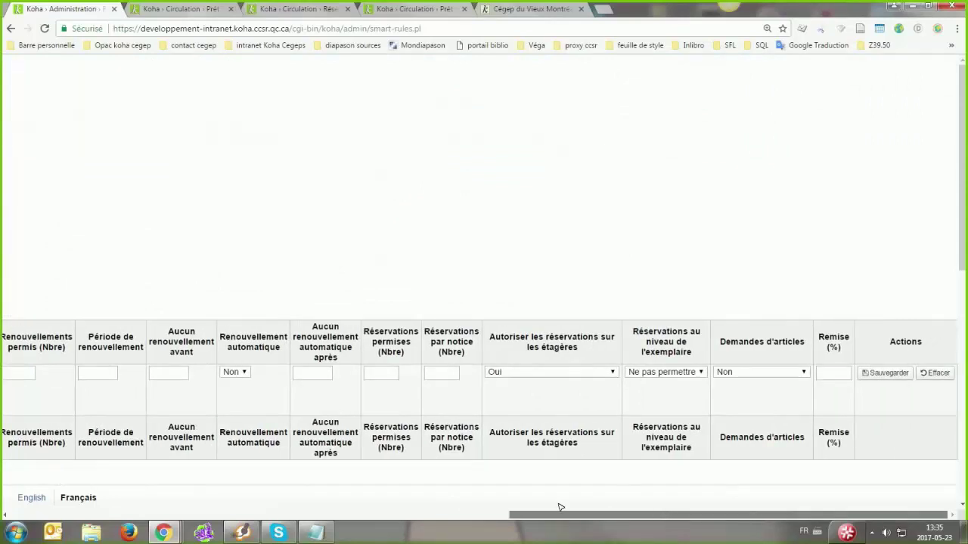
{"action": "scroll", "coordinate": [363, 503], "scroll_direction": "left", "scroll_amount": 10}
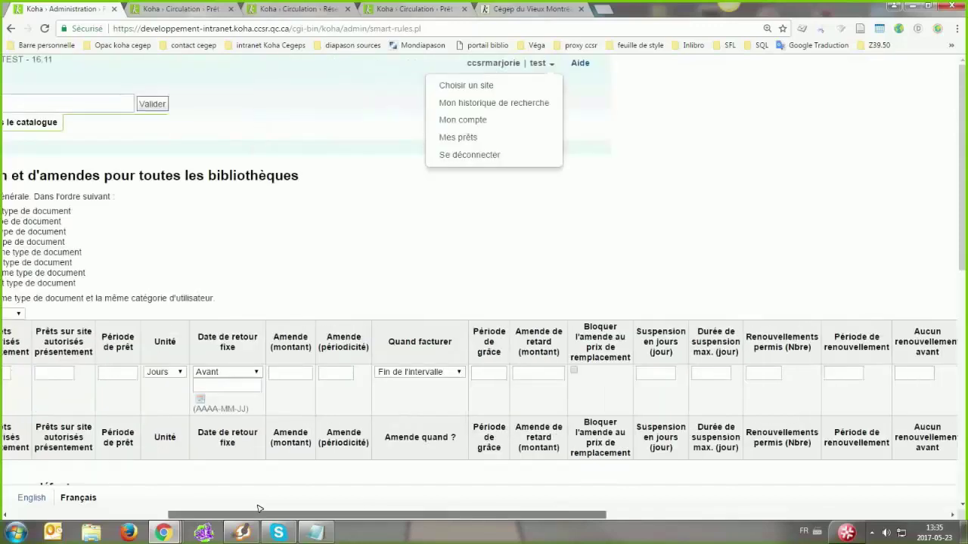
{"action": "scroll", "coordinate": [257, 503], "scroll_direction": "left", "scroll_amount": 5}
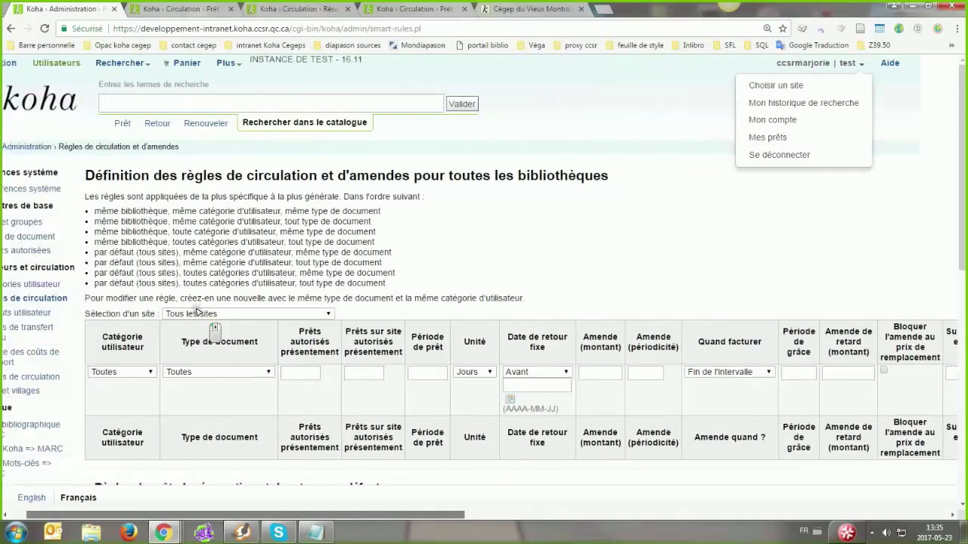
{"action": "left_click", "coordinate": [196, 313]}
{"action": "left_click", "coordinate": [225, 348]}
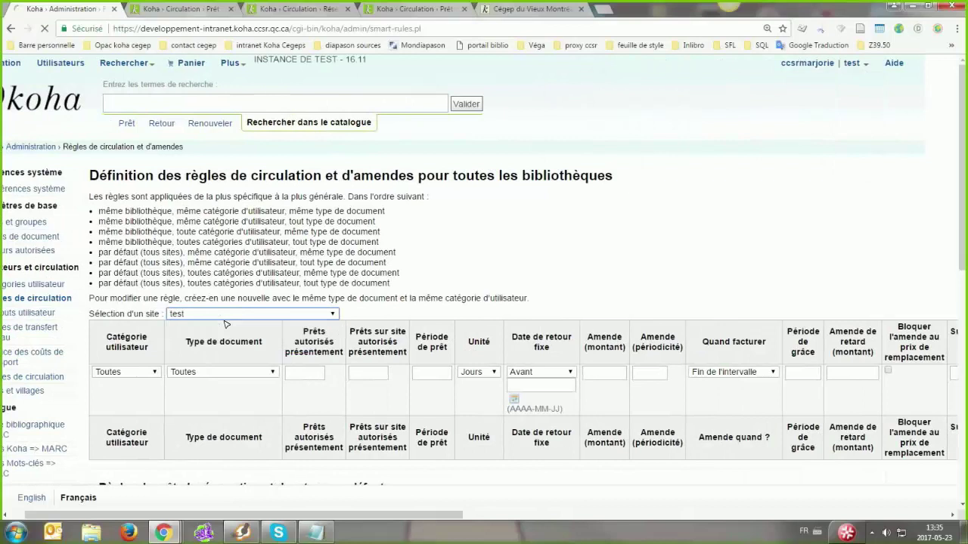
{"action": "scroll", "coordinate": [172, 520], "scroll_direction": "left", "scroll_amount": 1}
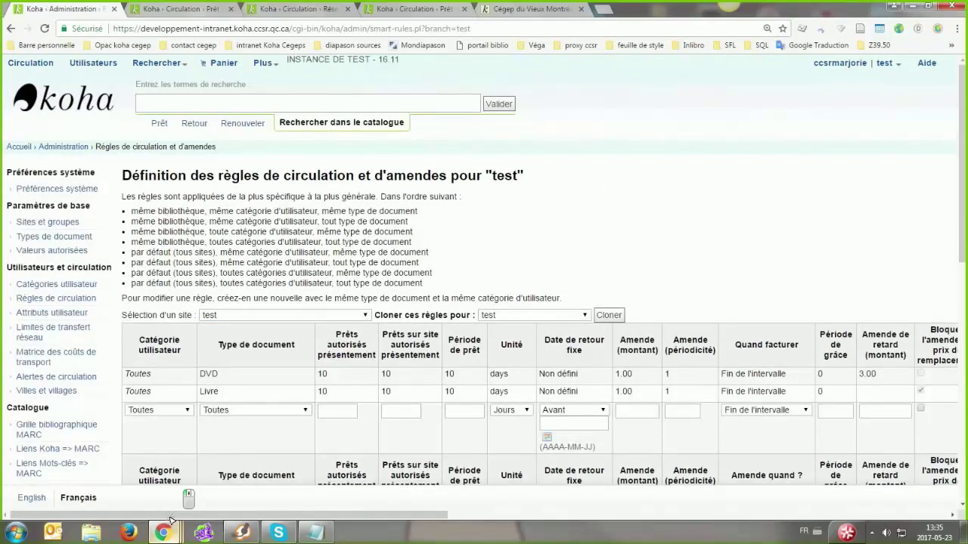
{"action": "left_click_drag", "start_coordinate": [180, 517], "coordinate": [191, 517]}
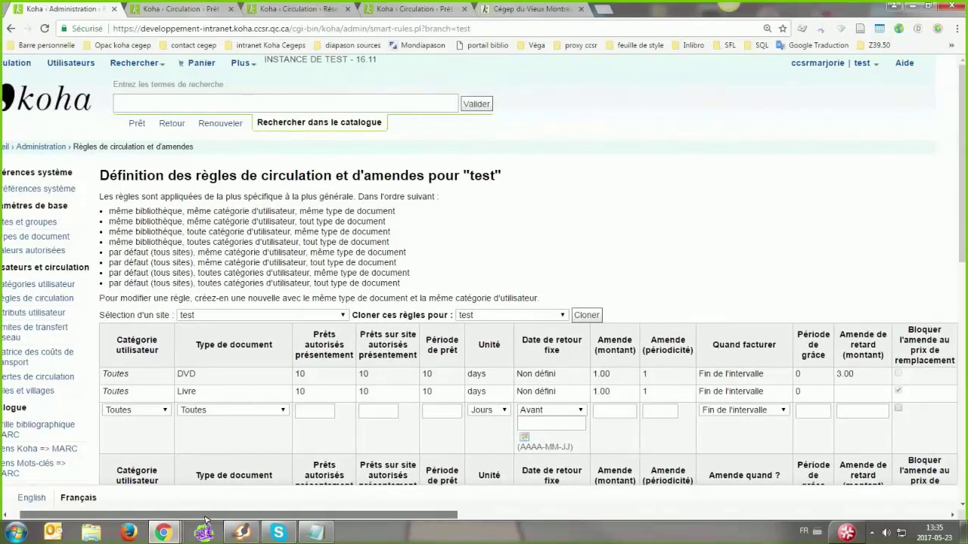
{"action": "scroll", "coordinate": [205, 517], "scroll_direction": "right", "scroll_amount": 1}
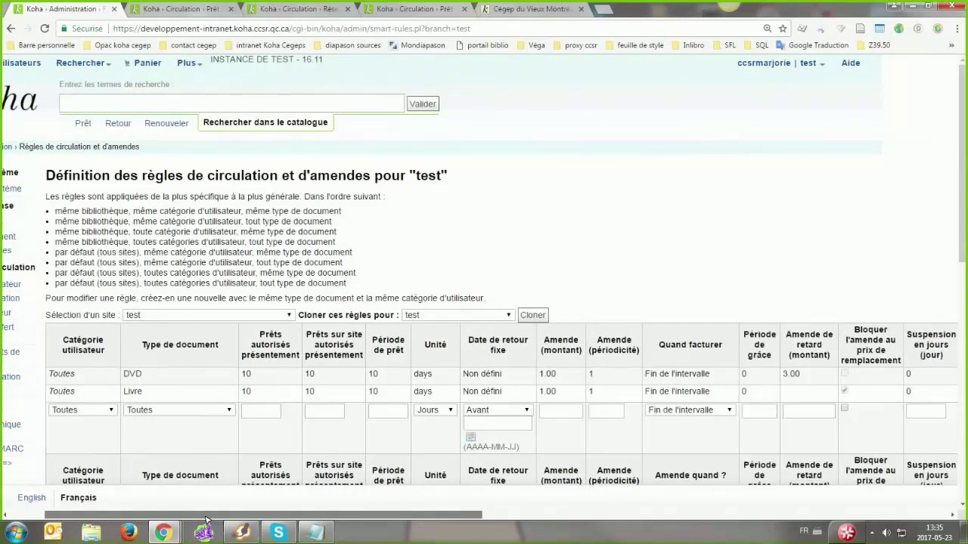
{"action": "left_click_drag", "start_coordinate": [205, 517], "coordinate": [252, 517]}
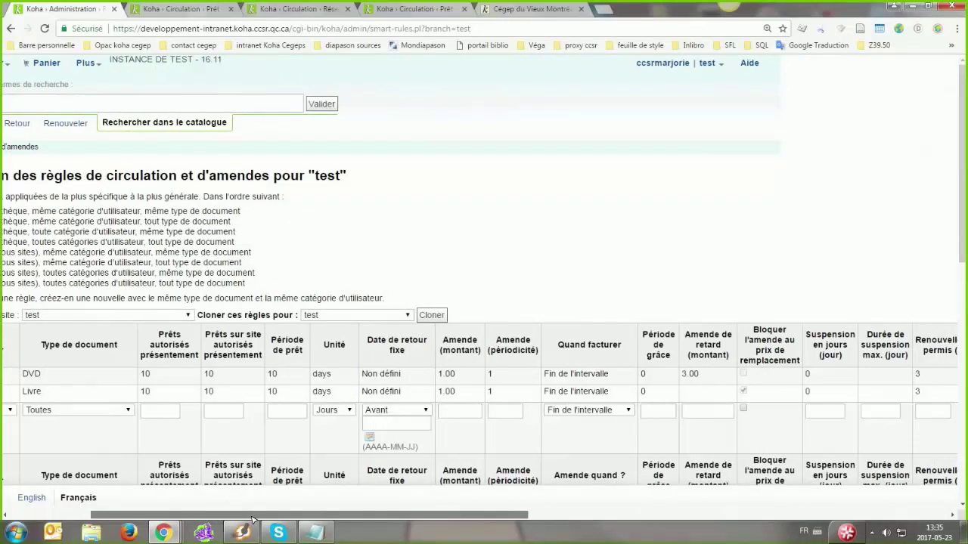
{"action": "left_click_drag", "start_coordinate": [252, 520], "coordinate": [252, 519]}
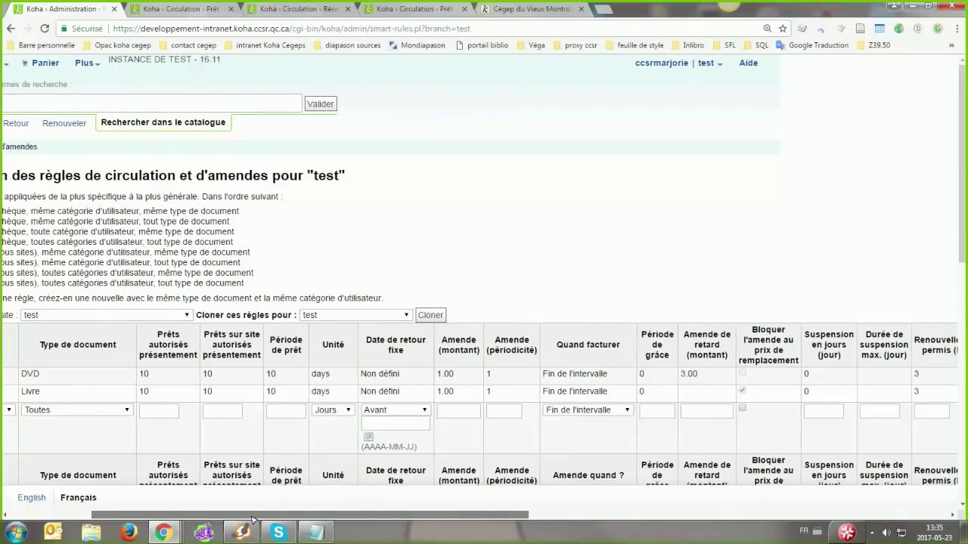
{"action": "left_click_drag", "start_coordinate": [253, 519], "coordinate": [254, 520]}
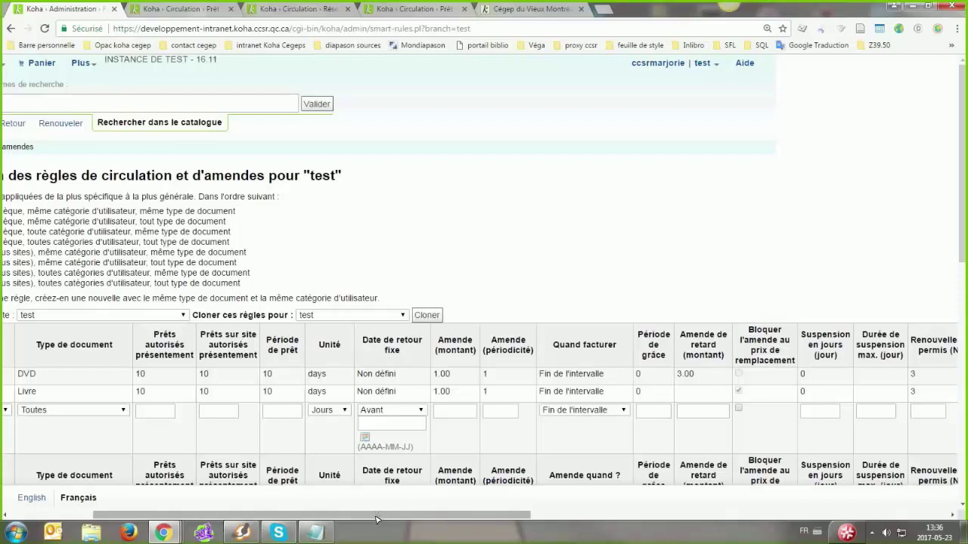
{"action": "left_click_drag", "start_coordinate": [376, 519], "coordinate": [477, 255]}
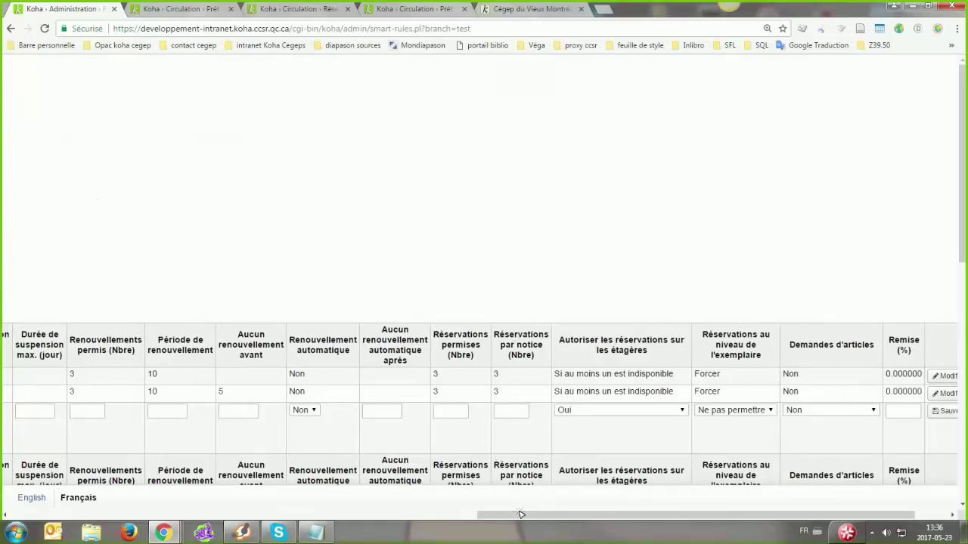
{"action": "left_click", "coordinate": [89, 511]}
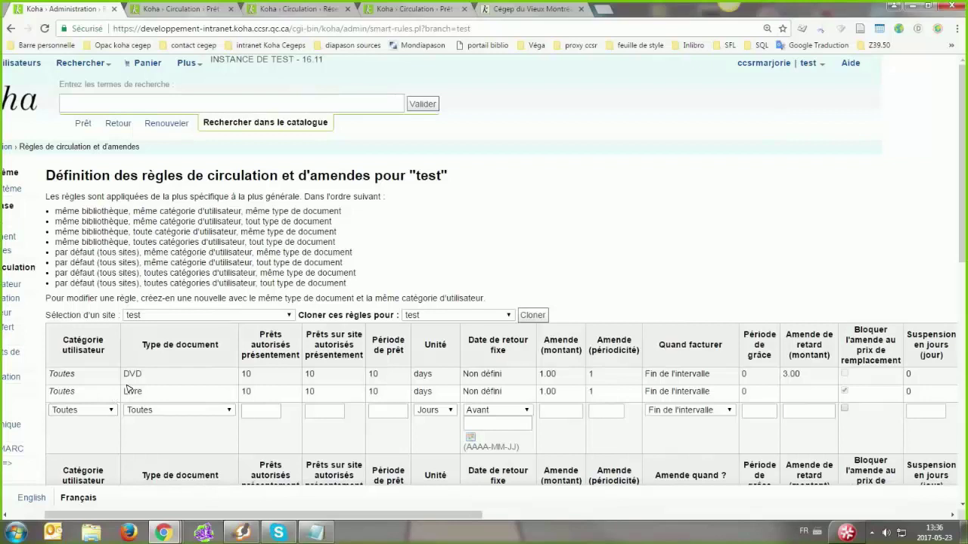
{"action": "left_click", "coordinate": [553, 510]}
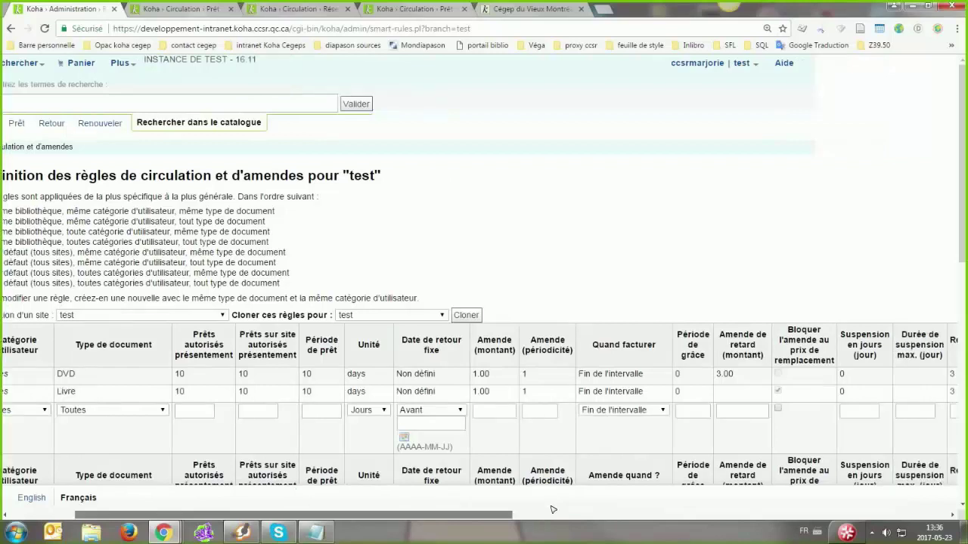
{"action": "left_click", "coordinate": [600, 509]}
{"action": "left_click", "coordinate": [634, 509]}
{"action": "left_click", "coordinate": [652, 506]}
{"action": "left_click", "coordinate": [666, 503]}
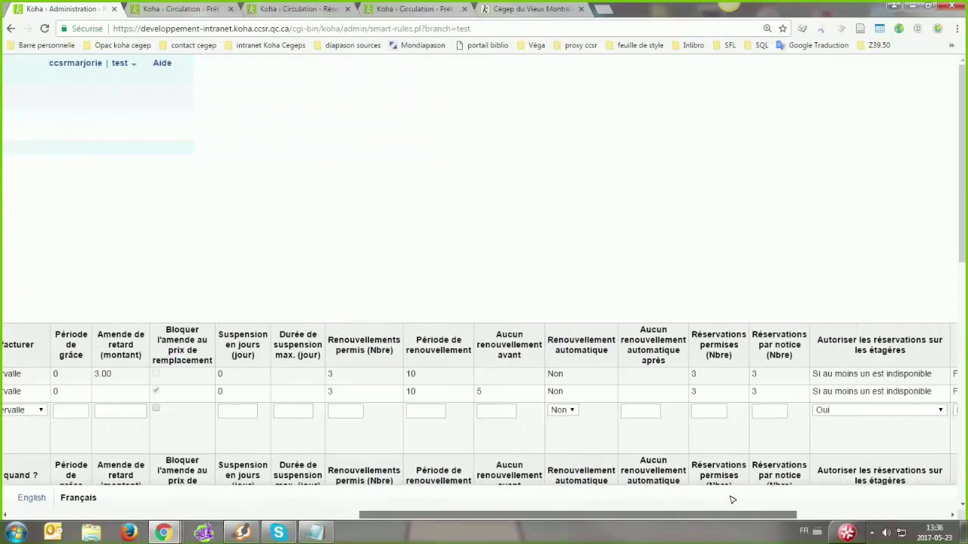
{"action": "scroll", "coordinate": [731, 499], "scroll_direction": "right", "scroll_amount": 5}
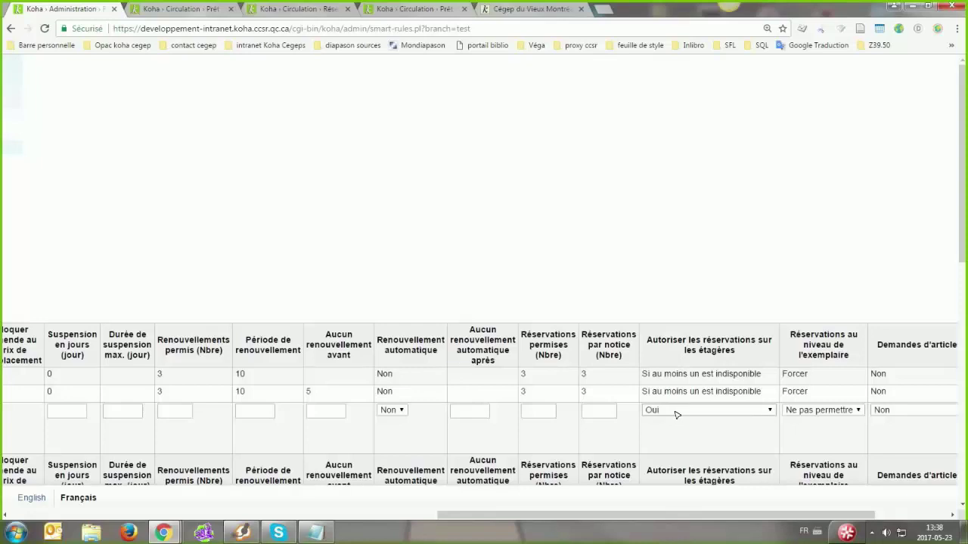
{"action": "left_click", "coordinate": [674, 414]}
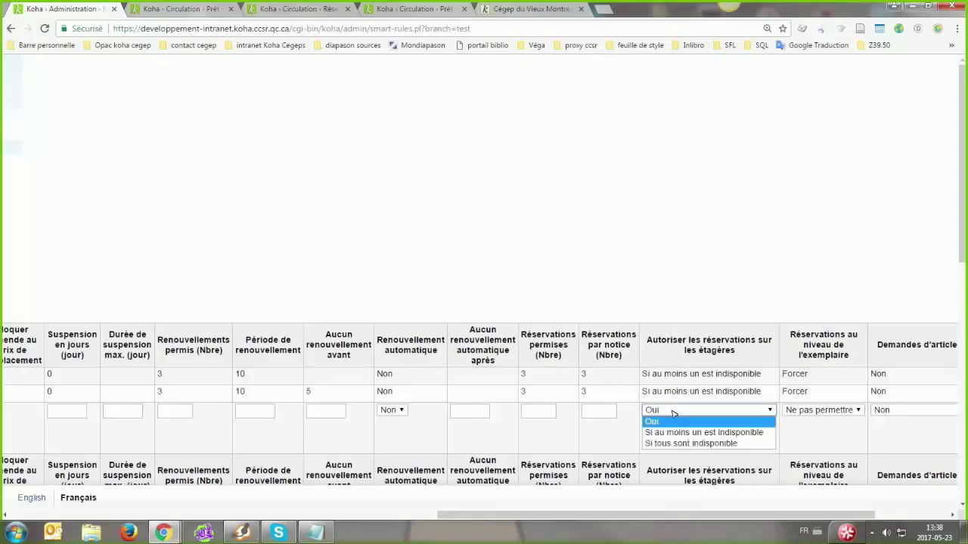
{"action": "left_click", "coordinate": [674, 413]}
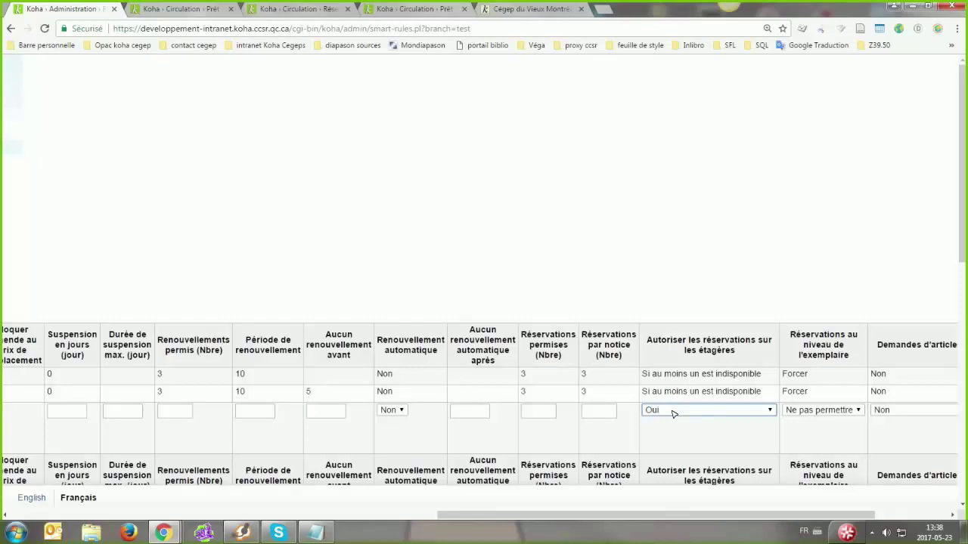
{"action": "left_click", "coordinate": [657, 411]}
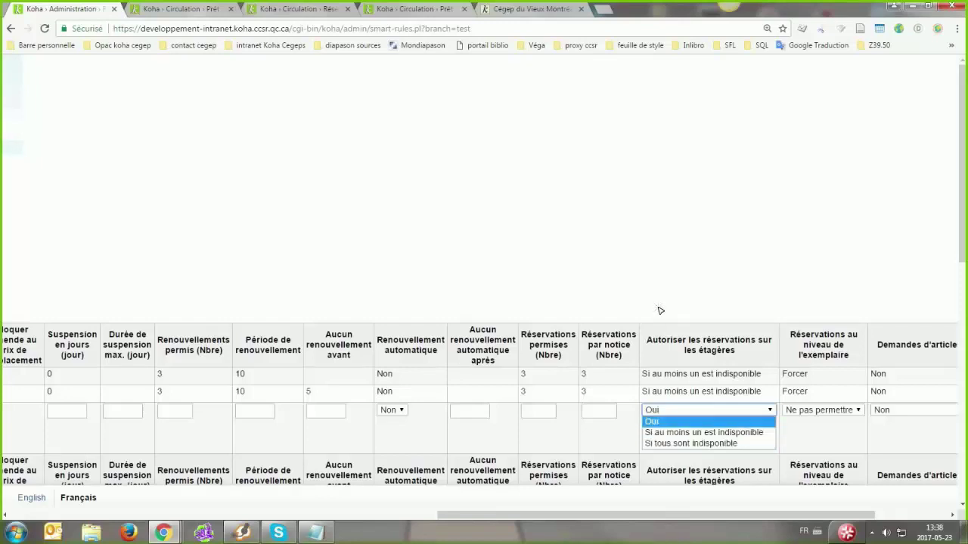
{"action": "left_click", "coordinate": [660, 311]}
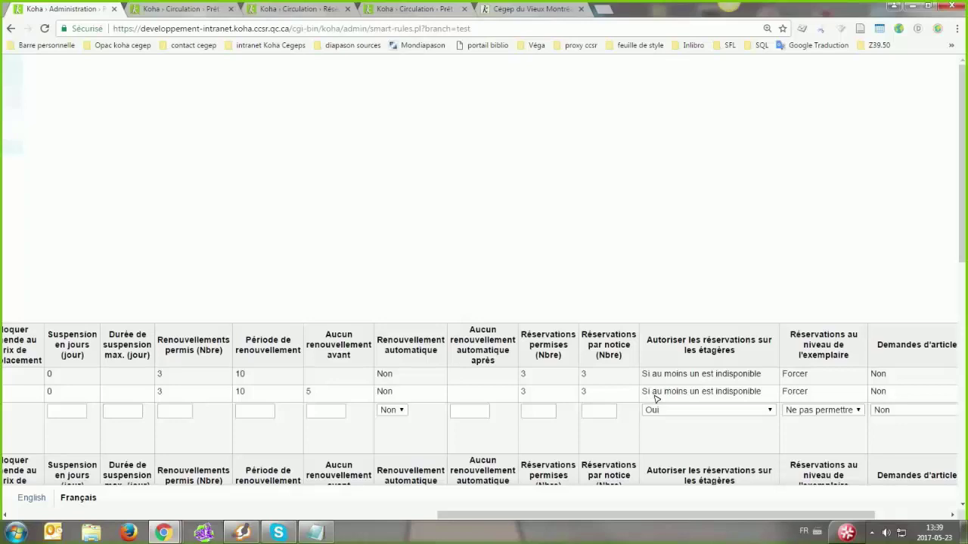
{"action": "left_click", "coordinate": [653, 412]}
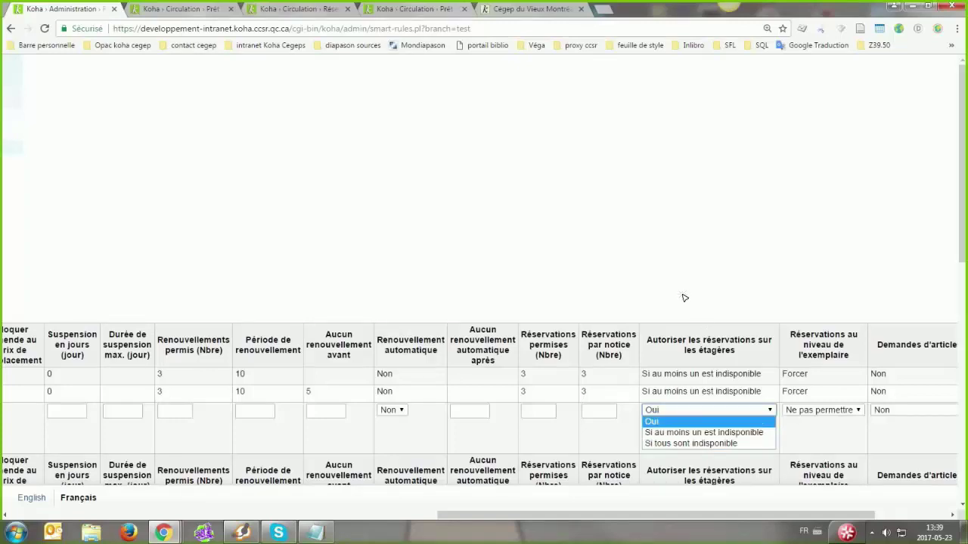
{"action": "left_click", "coordinate": [613, 298]}
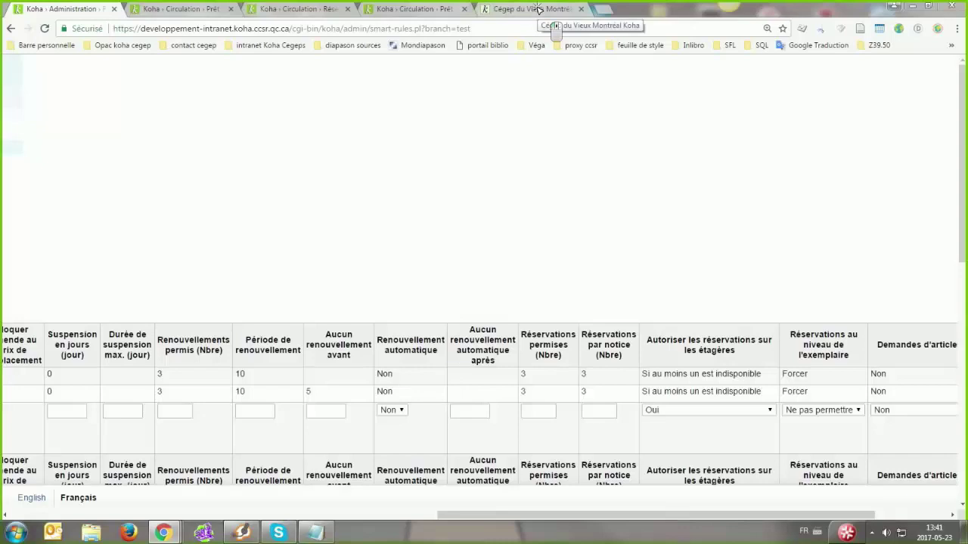
Check the first circulation rule's holds-per-record value of 3
{"action": "left_click", "coordinate": [538, 9]}
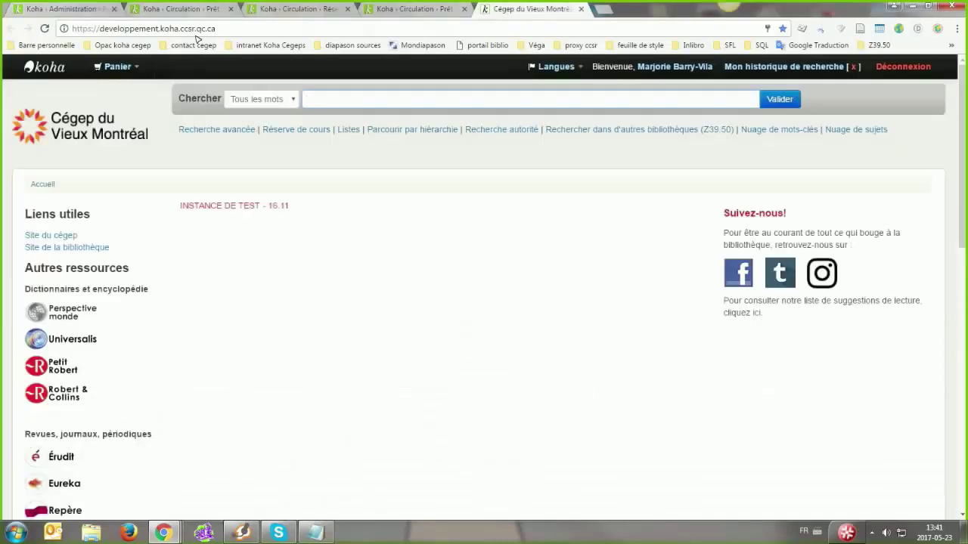
{"action": "left_click", "coordinate": [162, 10]}
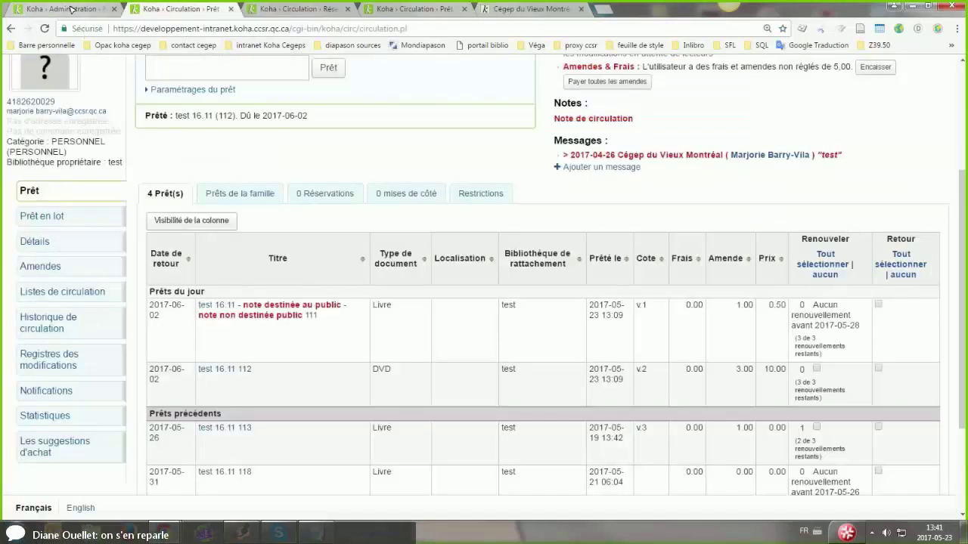
{"action": "left_click", "coordinate": [72, 9]}
{"action": "double_click", "coordinate": [583, 374]}
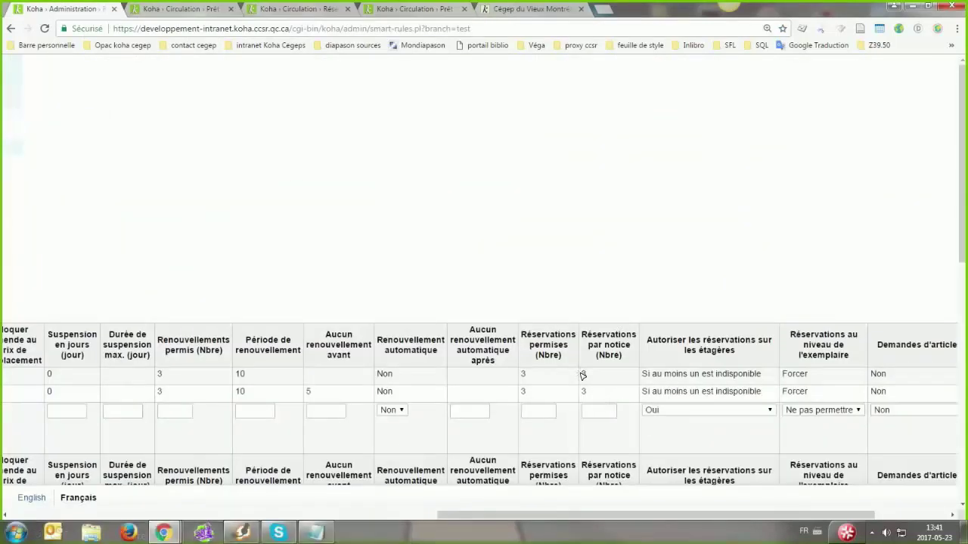
{"action": "left_click", "coordinate": [596, 394]}
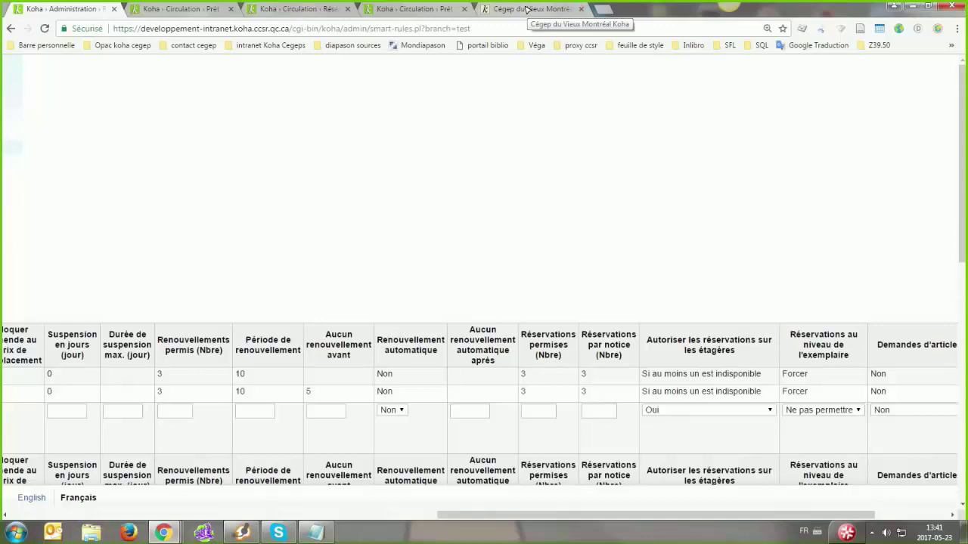
Type 'test 16' into the public catalogue search box
{"action": "left_click", "coordinate": [527, 9]}
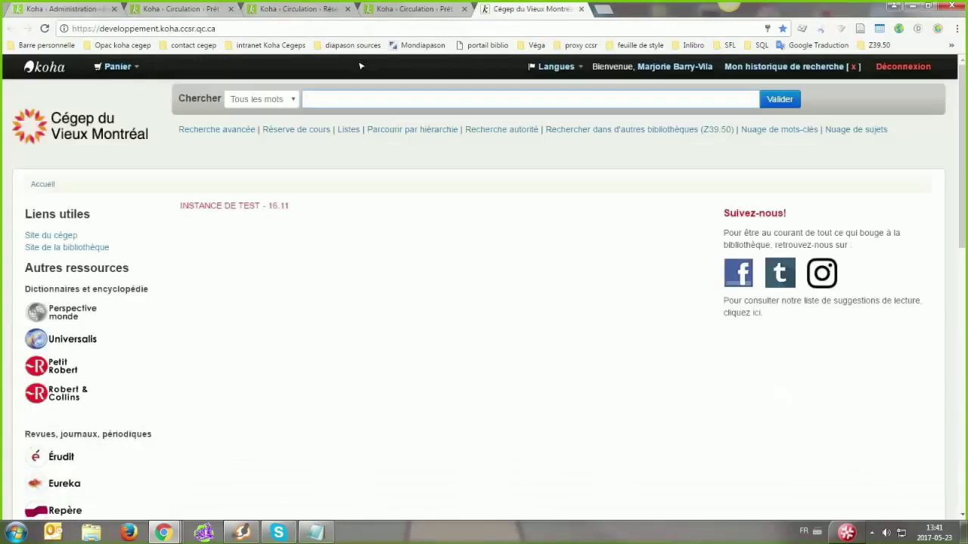
{"action": "left_click", "coordinate": [186, 8]}
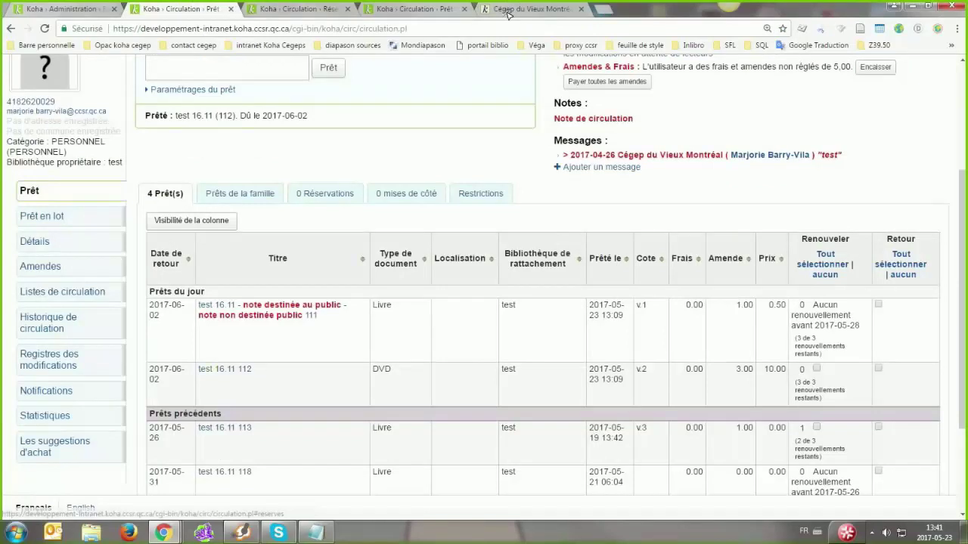
{"action": "type", "text": "test 16.11"}
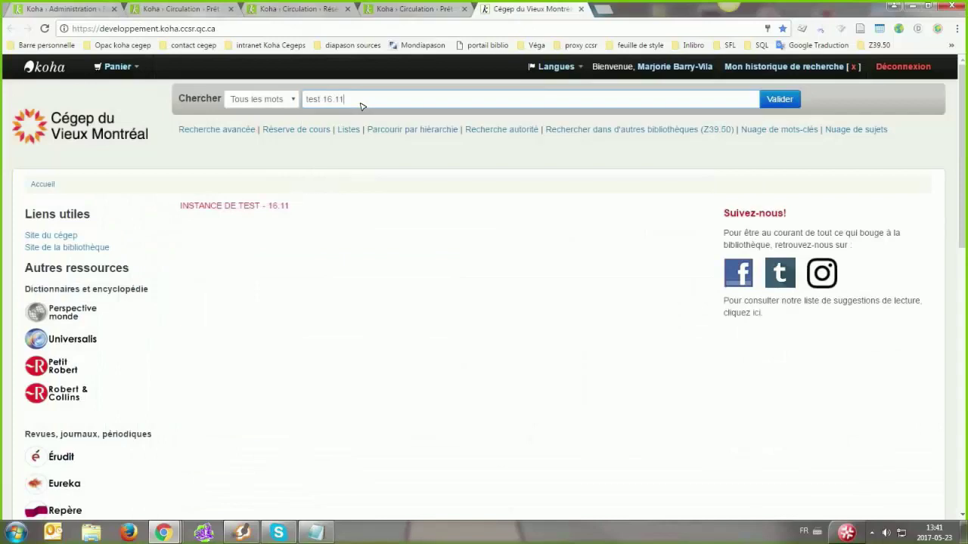
{"action": "key", "text": "Return"}
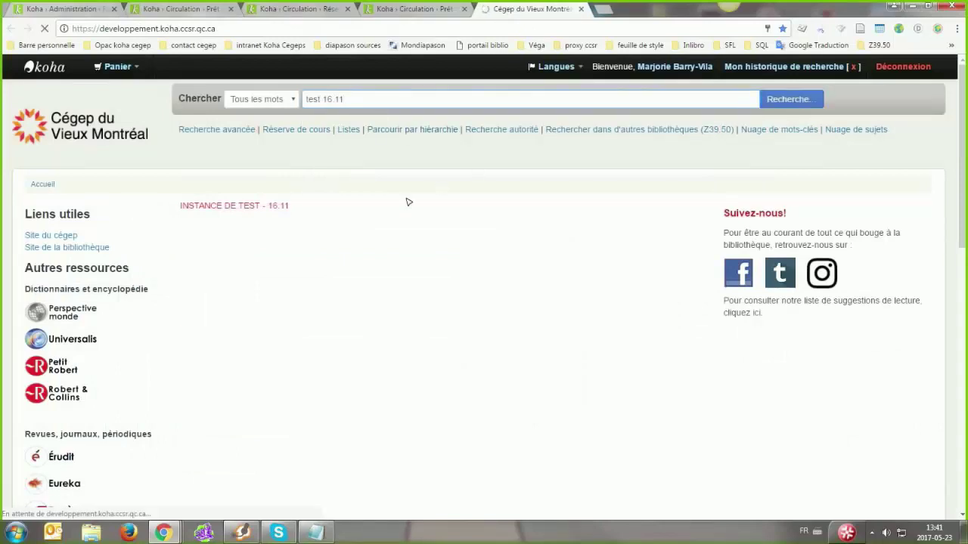
{"action": "scroll", "coordinate": [243, 331], "scroll_direction": "down", "scroll_amount": 2}
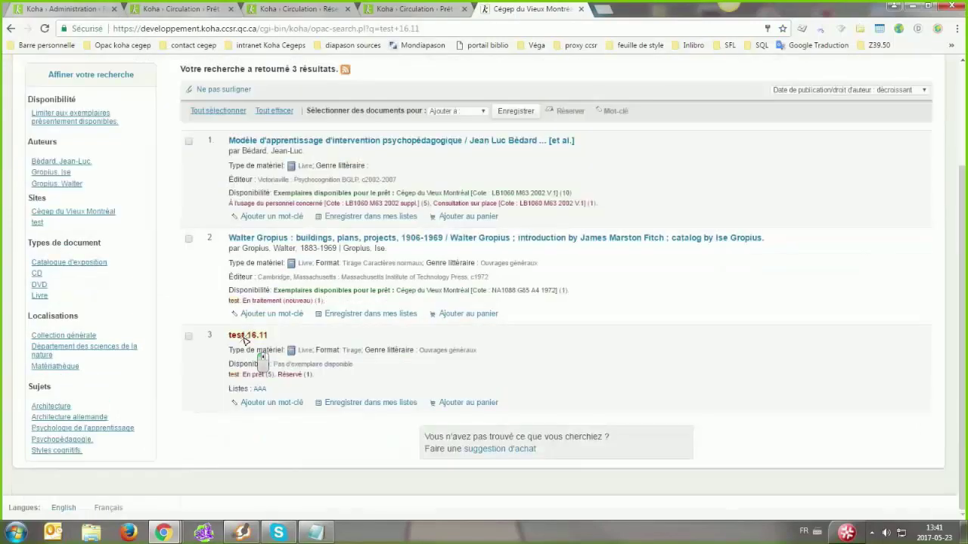
{"action": "left_click", "coordinate": [245, 337]}
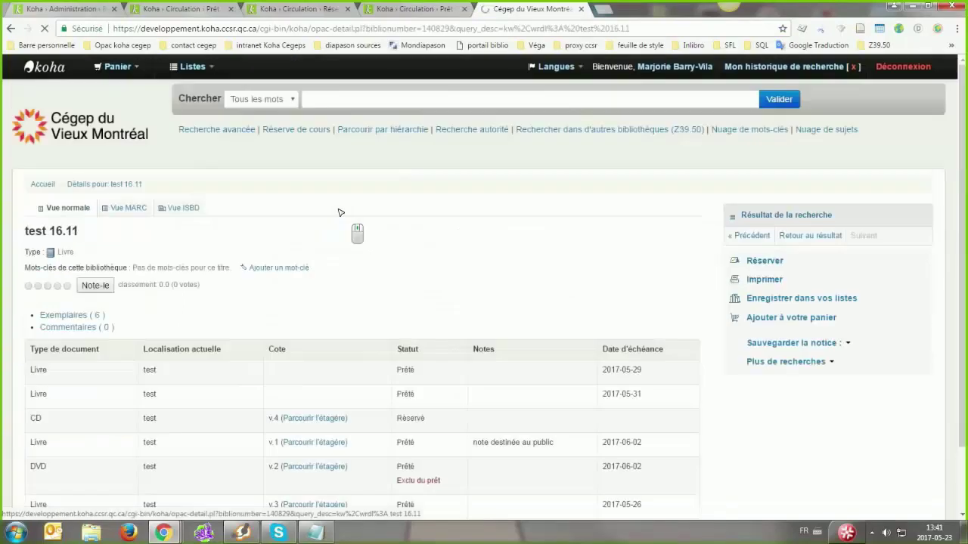
{"action": "scroll", "coordinate": [362, 219], "scroll_direction": "down", "scroll_amount": 2}
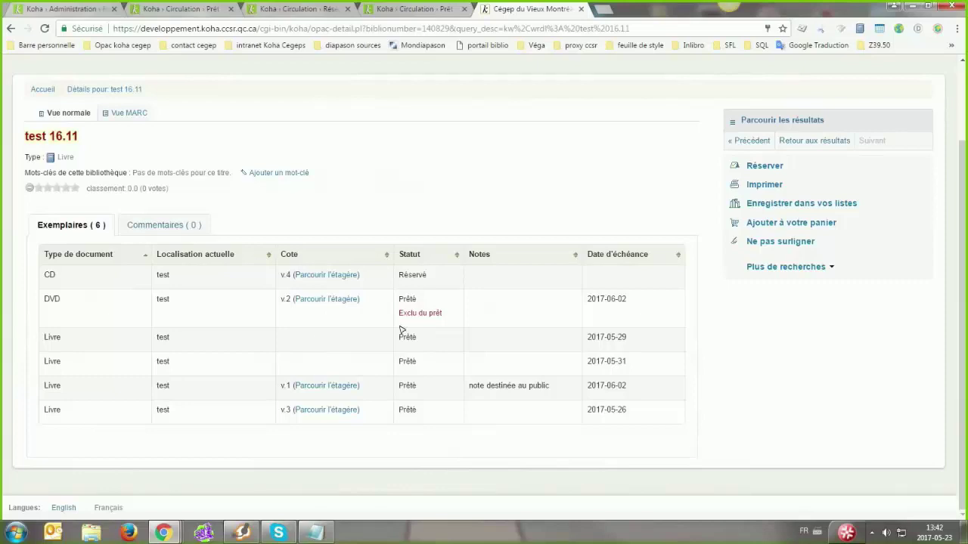
{"action": "left_click", "coordinate": [424, 276]}
{"action": "double_click", "coordinate": [413, 276]}
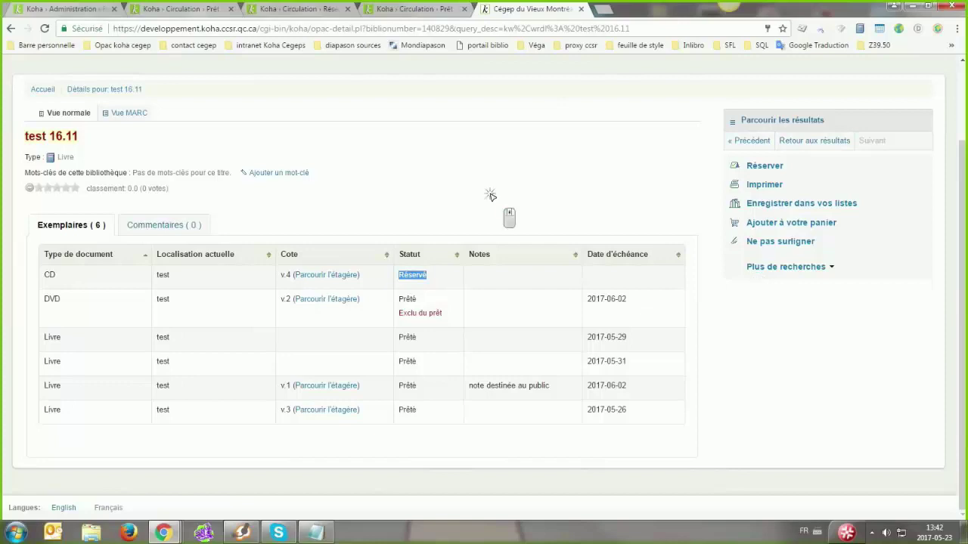
{"action": "left_click", "coordinate": [499, 260]}
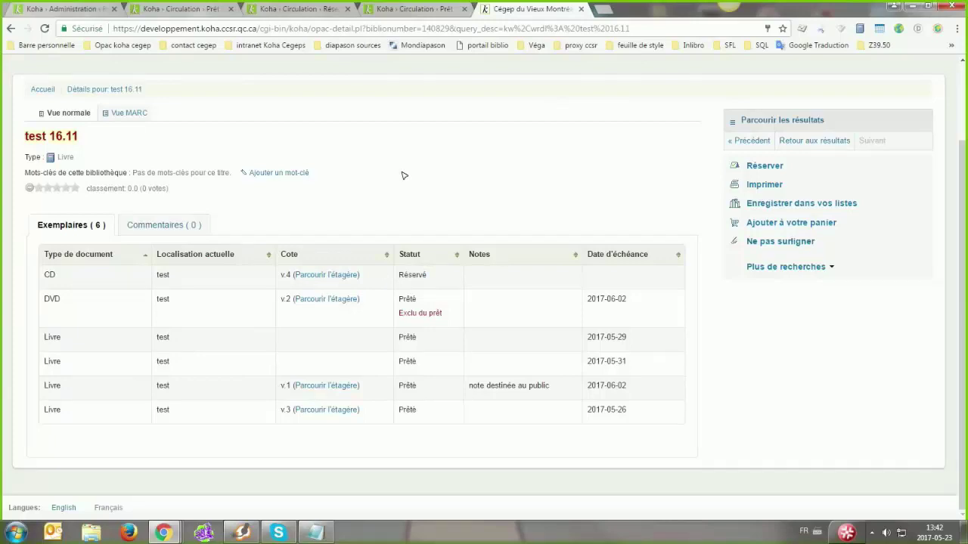
Start a hold on test 16.11 and check the test library's item-level holds rule, 'Forcer'
{"action": "left_click", "coordinate": [764, 166]}
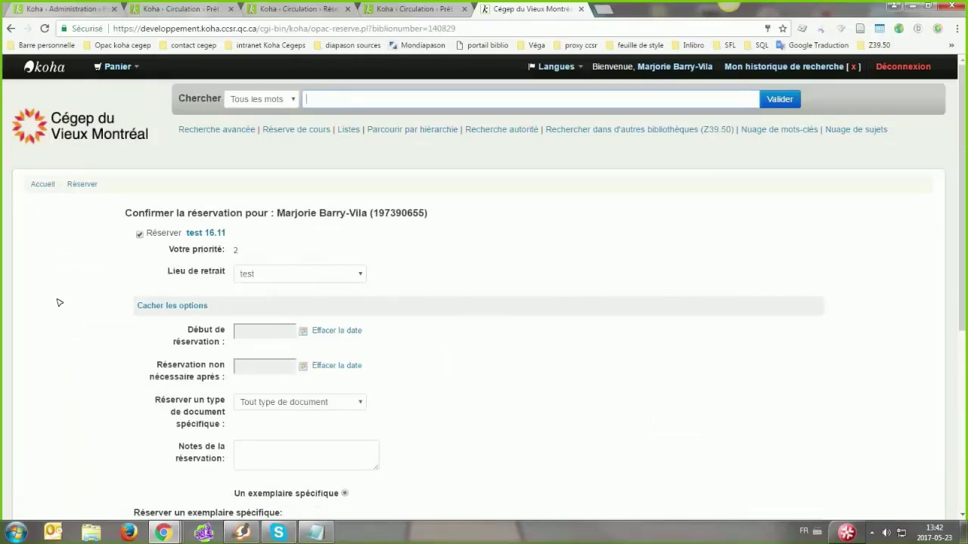
{"action": "scroll", "coordinate": [433, 468], "scroll_direction": "down", "scroll_amount": 1}
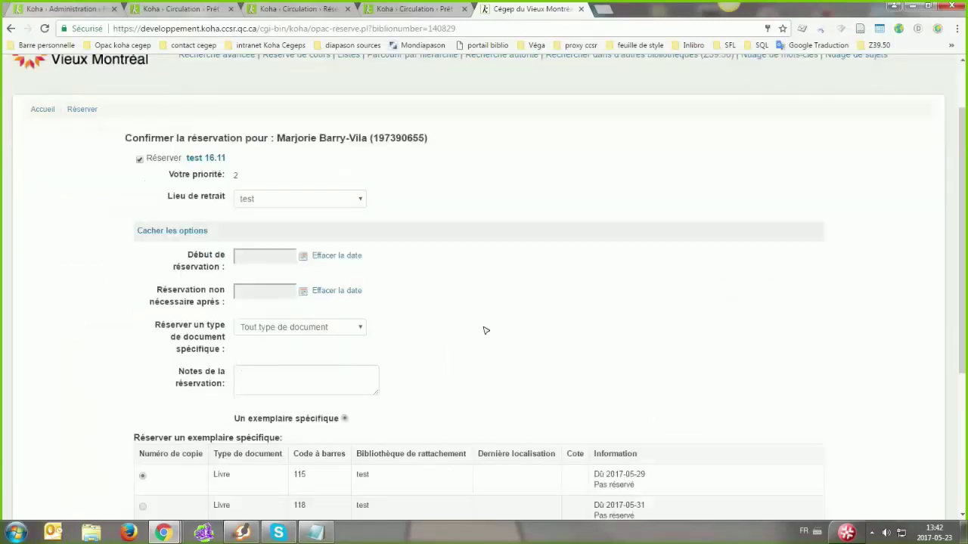
{"action": "left_click", "coordinate": [55, 9]}
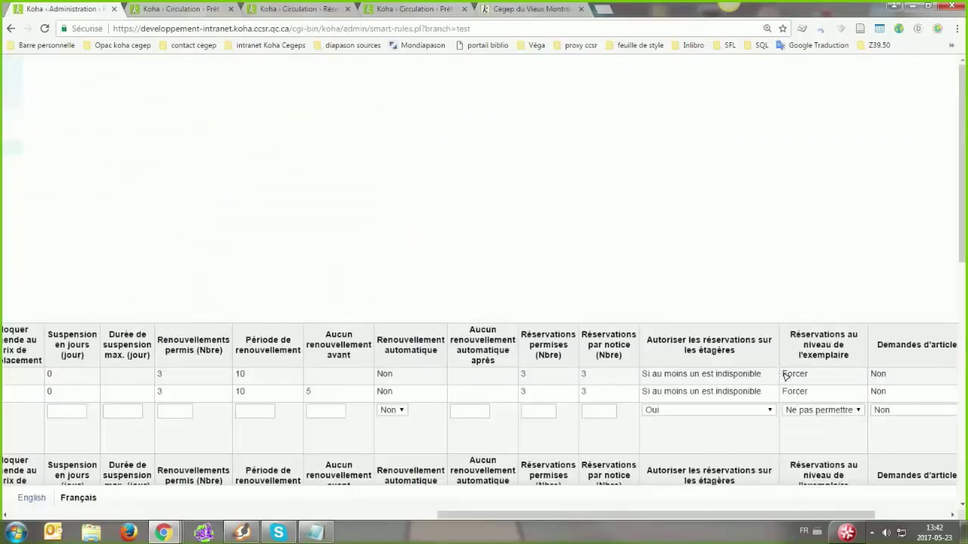
{"action": "left_click_drag", "start_coordinate": [783, 374], "coordinate": [807, 375]}
{"action": "left_click", "coordinate": [803, 384]}
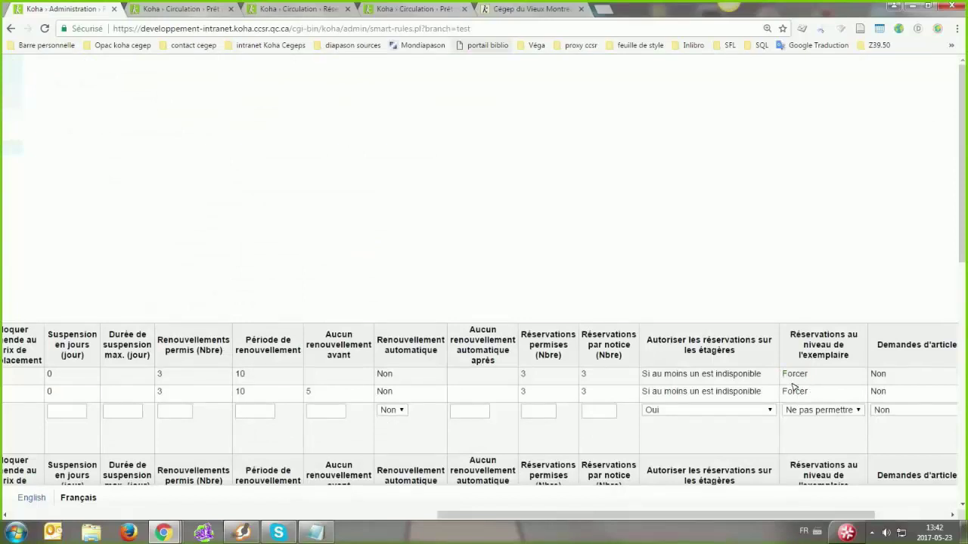
Review the hold's copy table, noting copy 115's 'Pas réservé' status and copy 111's reserved-by-user note
{"action": "left_click", "coordinate": [493, 9]}
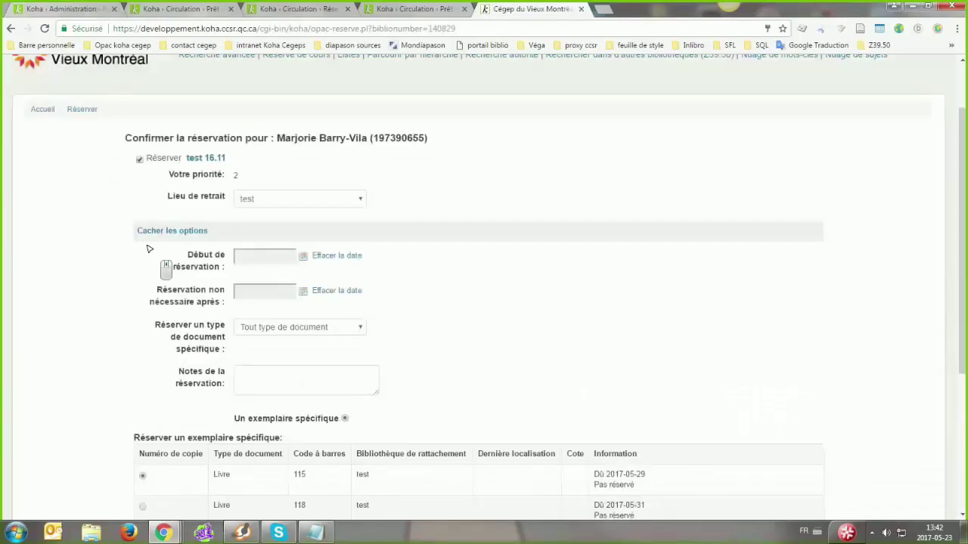
{"action": "scroll", "coordinate": [149, 249], "scroll_direction": "down", "scroll_amount": 2}
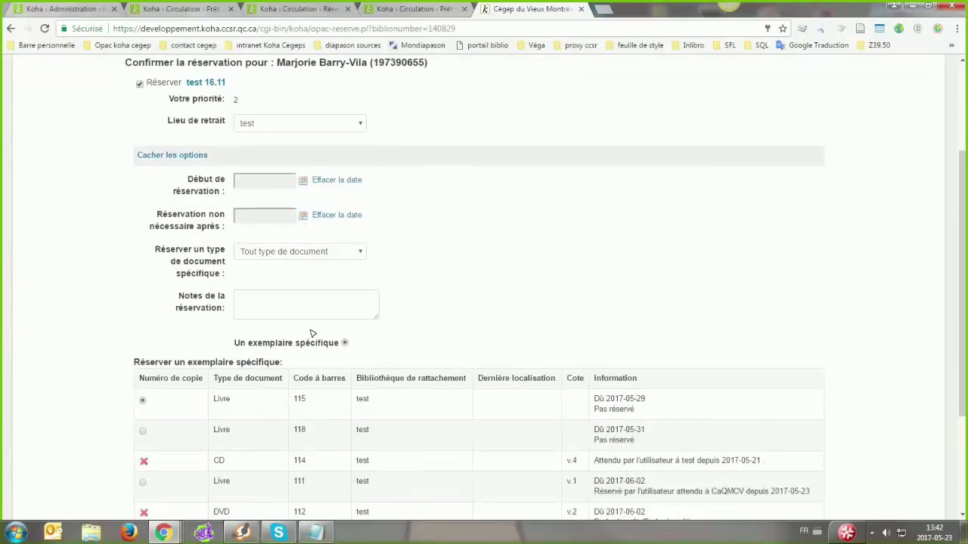
{"action": "scroll", "coordinate": [300, 198], "scroll_direction": "down", "scroll_amount": 2}
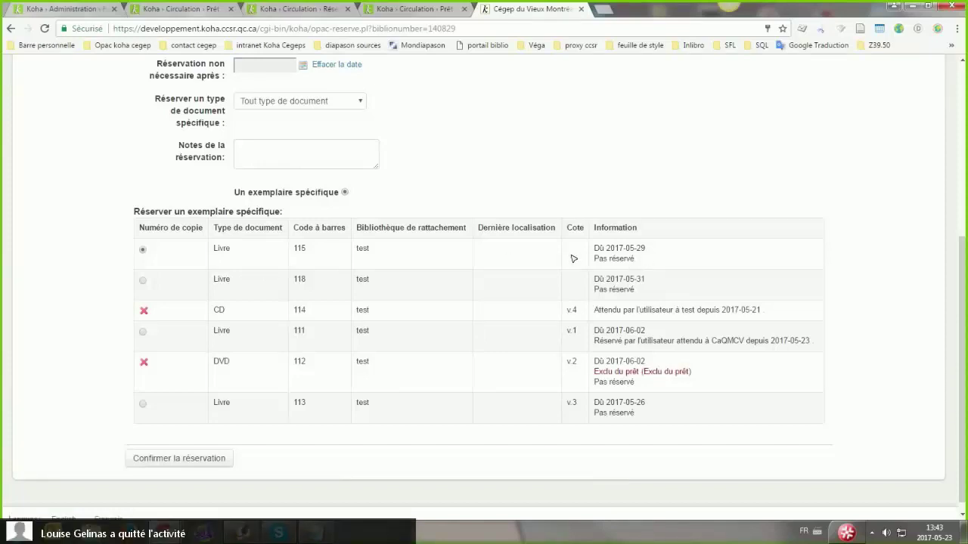
{"action": "triple_click", "coordinate": [642, 261]}
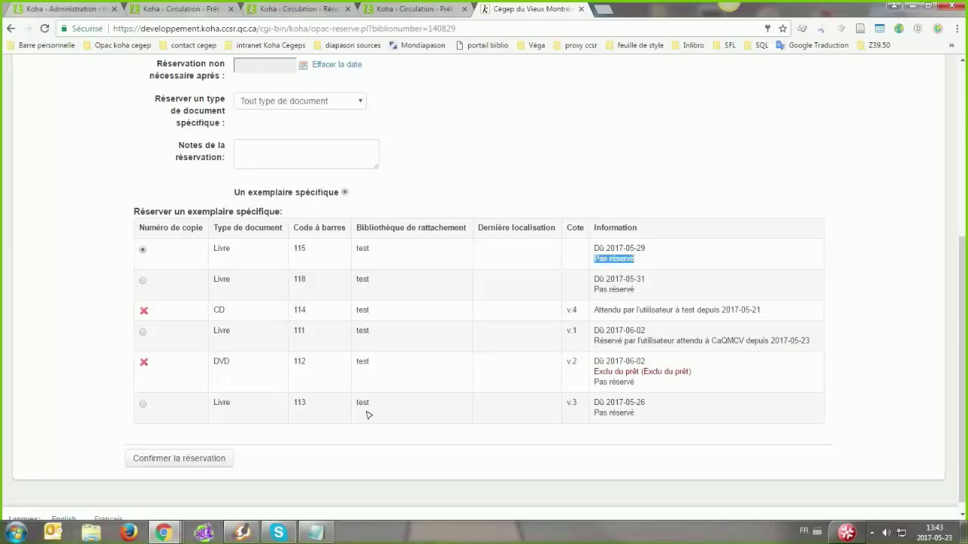
{"action": "left_click", "coordinate": [369, 416]}
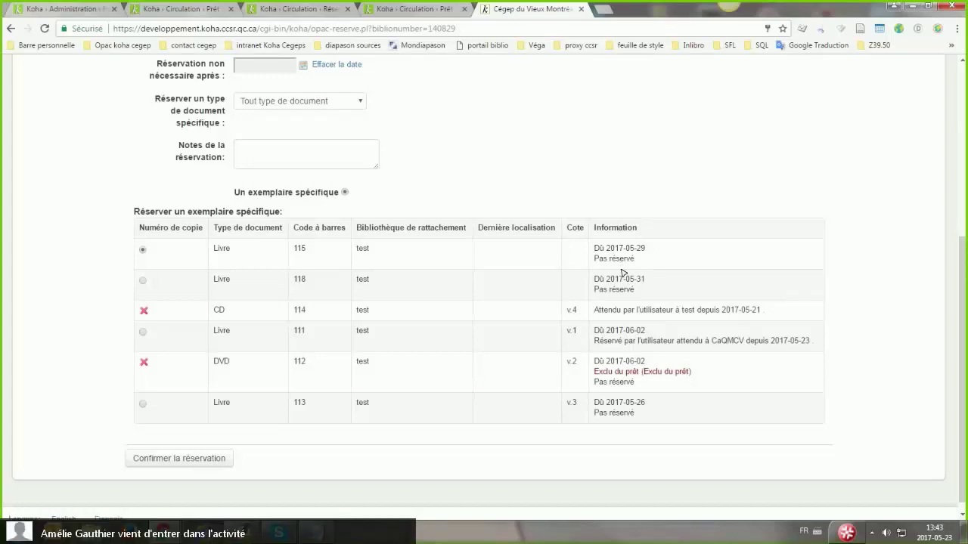
{"action": "left_click_drag", "start_coordinate": [594, 341], "coordinate": [675, 341]}
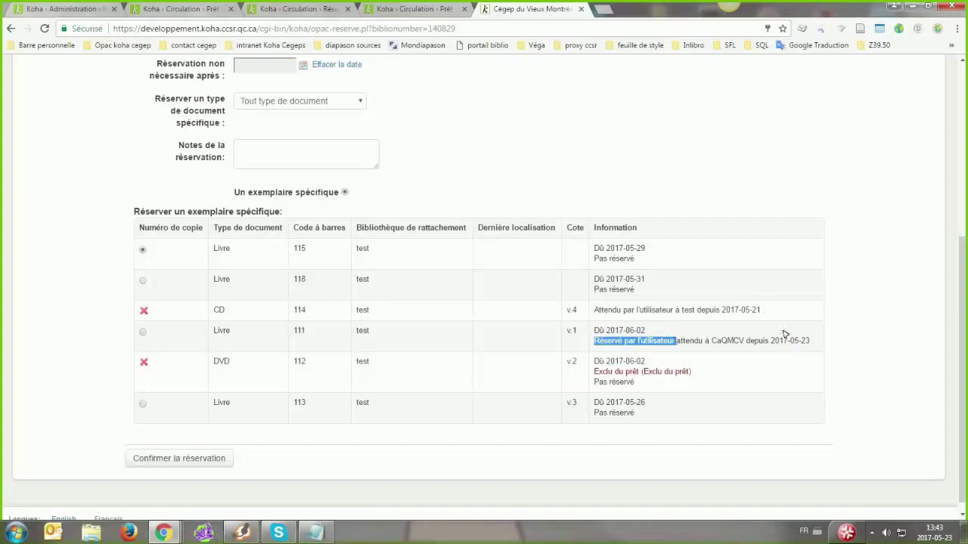
{"action": "left_click", "coordinate": [748, 344]}
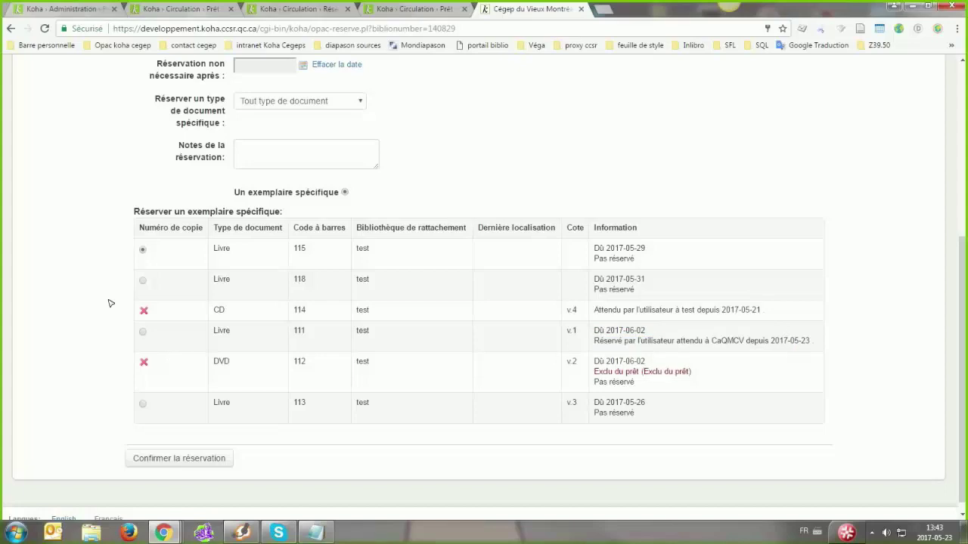
{"action": "mouse_move", "coordinate": [146, 314]}
Confirm the first hold on test 16.11
{"action": "left_click", "coordinate": [187, 459]}
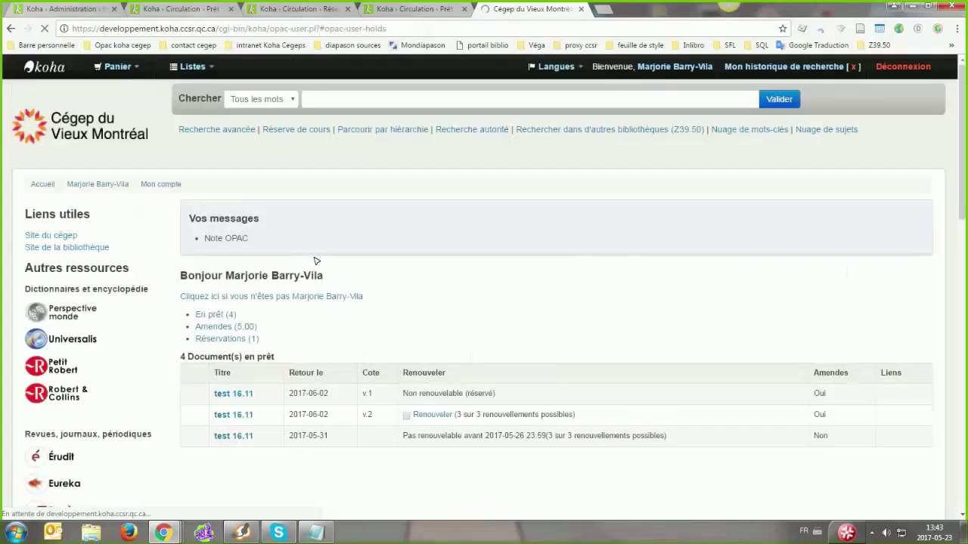
{"action": "scroll", "coordinate": [314, 260], "scroll_direction": "down", "scroll_amount": 5}
{"action": "scroll", "coordinate": [315, 267], "scroll_direction": "up", "scroll_amount": 1}
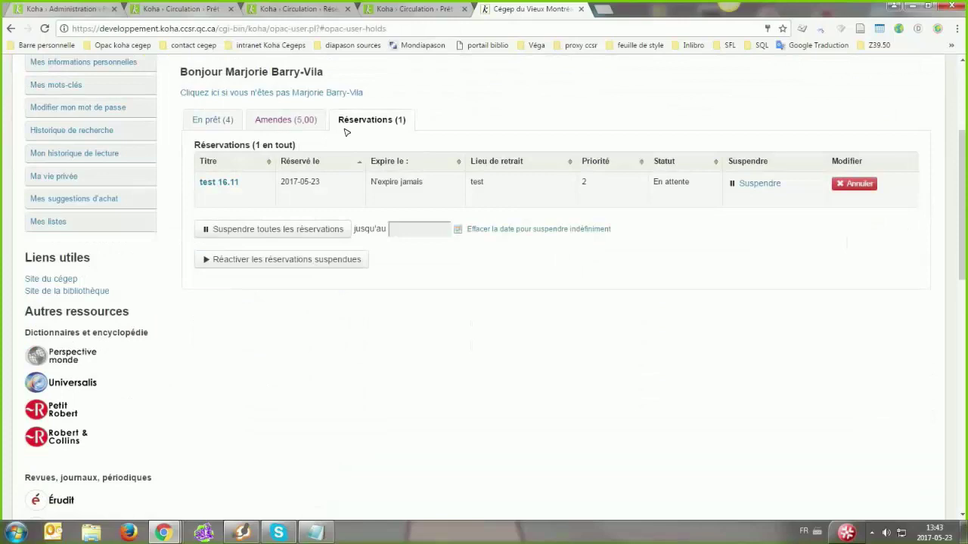
Open test 16.11 from the holds list and place and confirm a second hold on it
{"action": "left_click", "coordinate": [219, 183]}
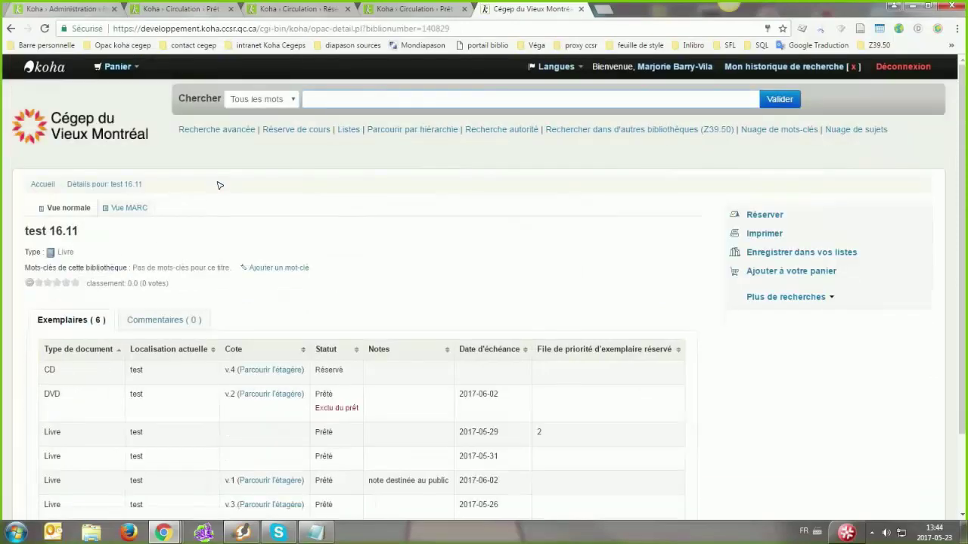
{"action": "scroll", "coordinate": [476, 140], "scroll_direction": "up", "scroll_amount": 1}
{"action": "scroll", "coordinate": [476, 139], "scroll_direction": "down", "scroll_amount": 2}
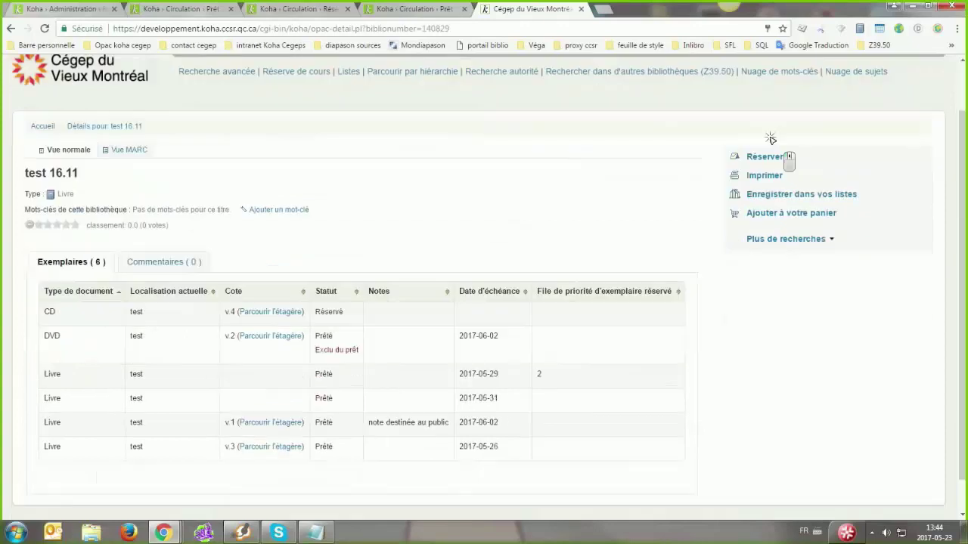
{"action": "left_click", "coordinate": [769, 138]}
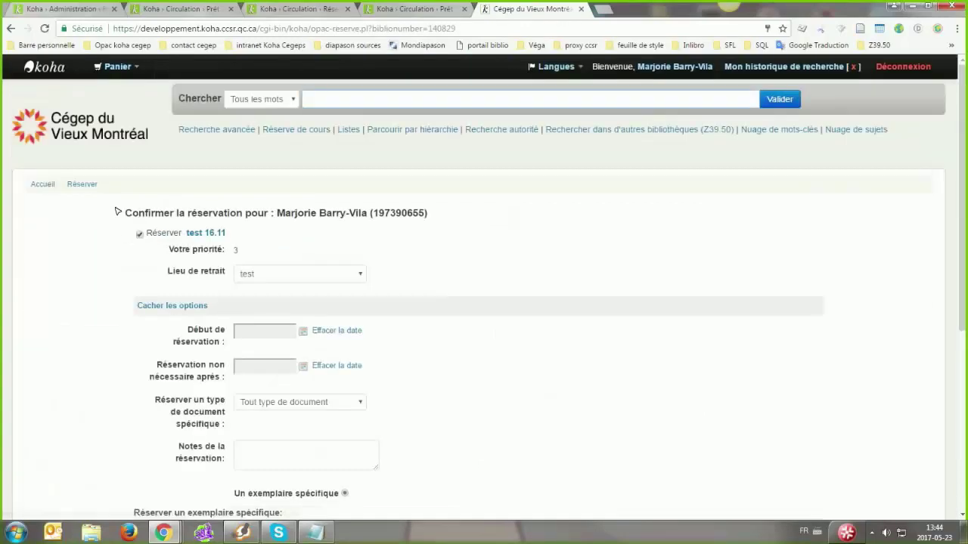
{"action": "scroll", "coordinate": [280, 244], "scroll_direction": "down", "scroll_amount": 4}
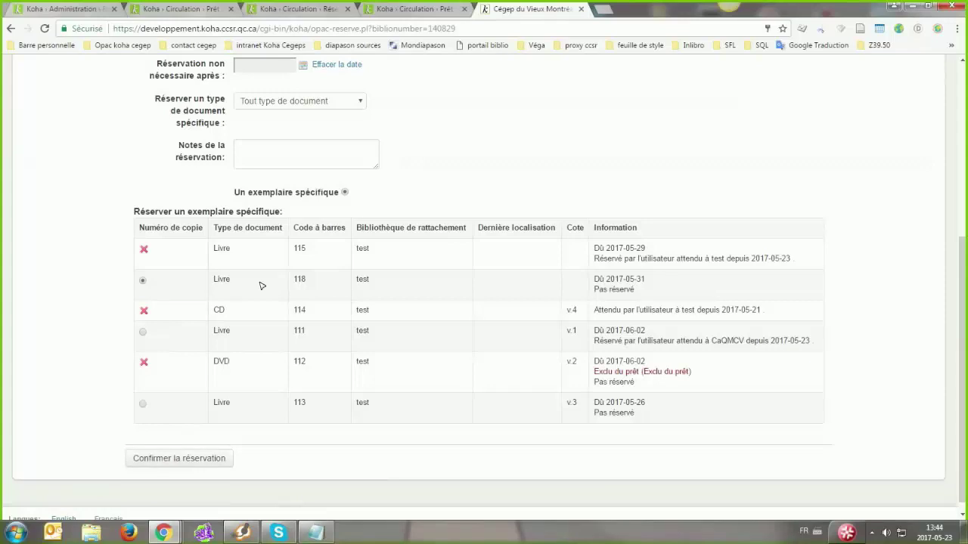
{"action": "left_click", "coordinate": [187, 458]}
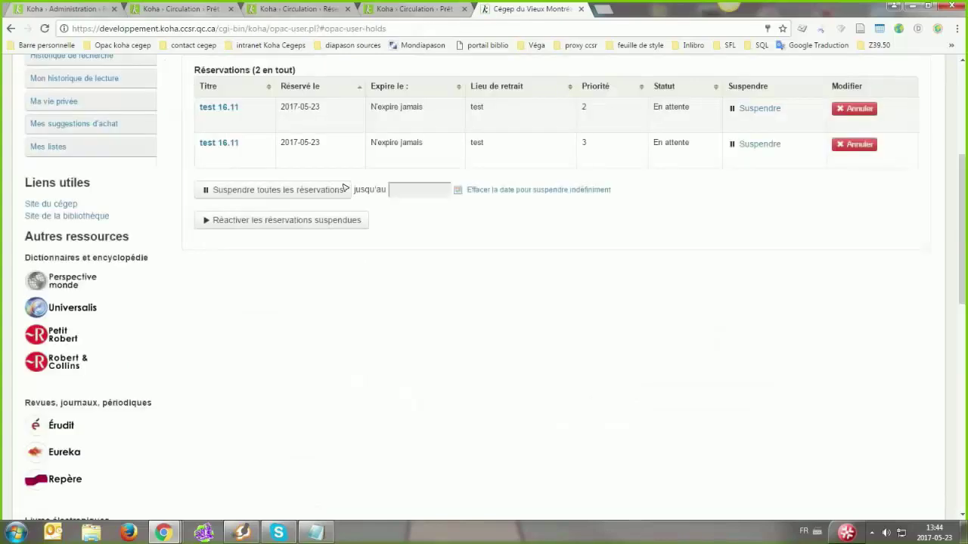
Try placing a third hold on test 16.11 using copy 113
{"action": "left_click", "coordinate": [212, 109]}
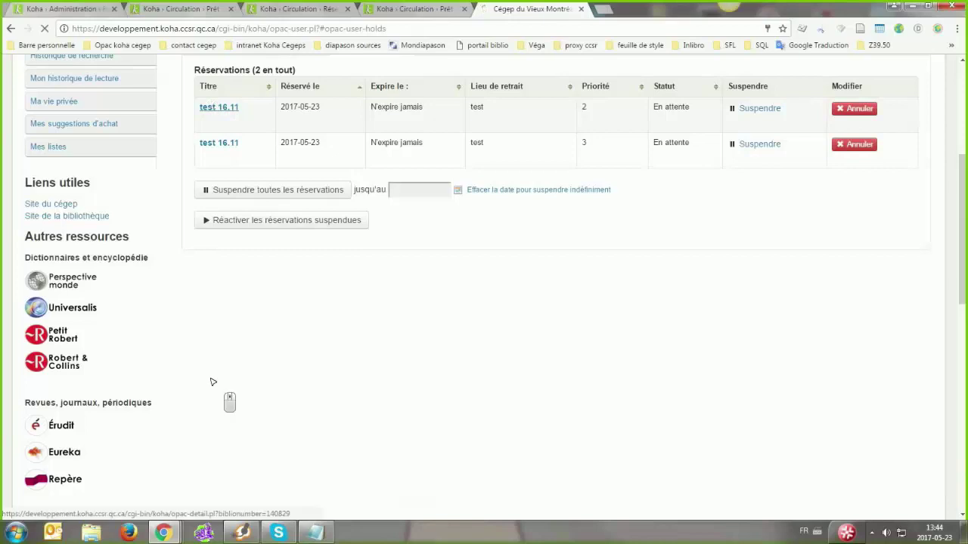
{"action": "scroll", "coordinate": [784, 143], "scroll_direction": "down", "scroll_amount": 1}
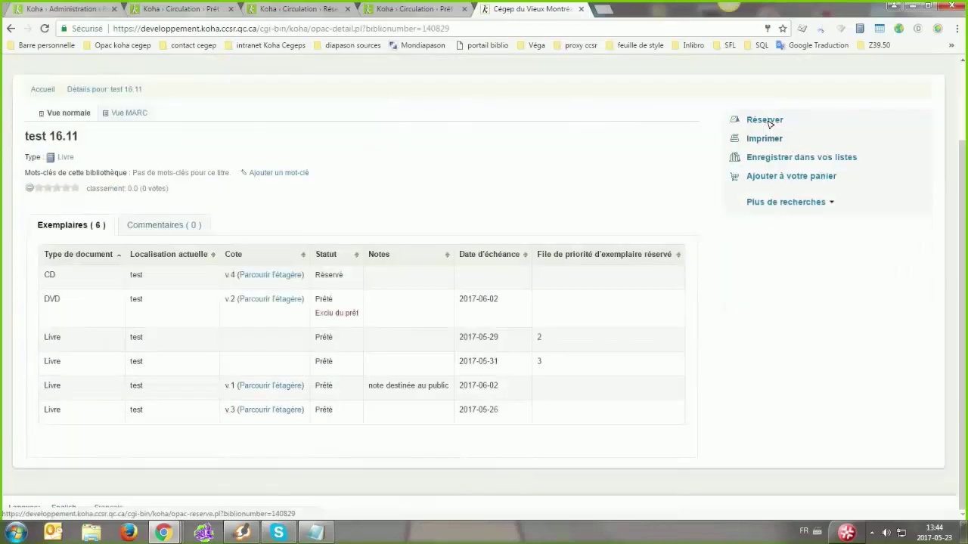
{"action": "left_click", "coordinate": [766, 121]}
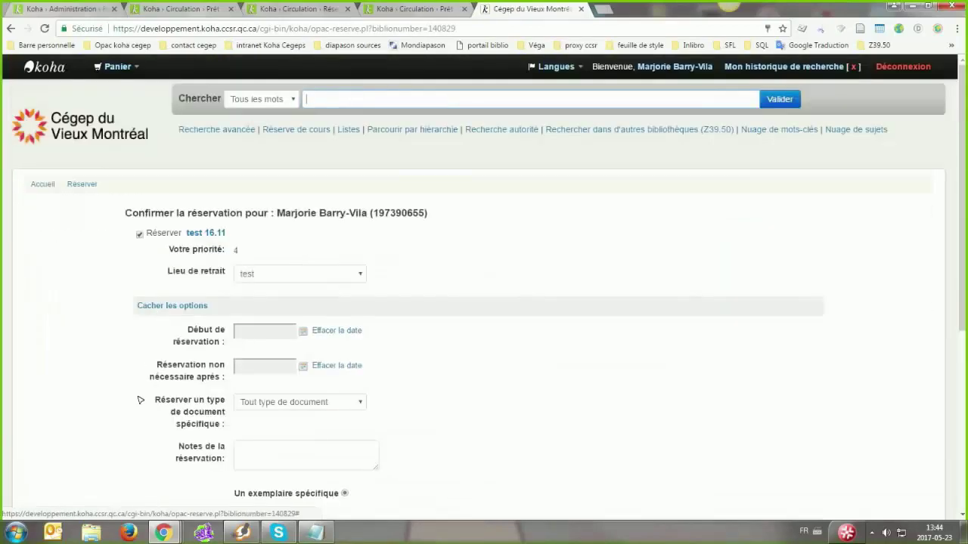
{"action": "scroll", "coordinate": [139, 399], "scroll_direction": "down", "scroll_amount": 4}
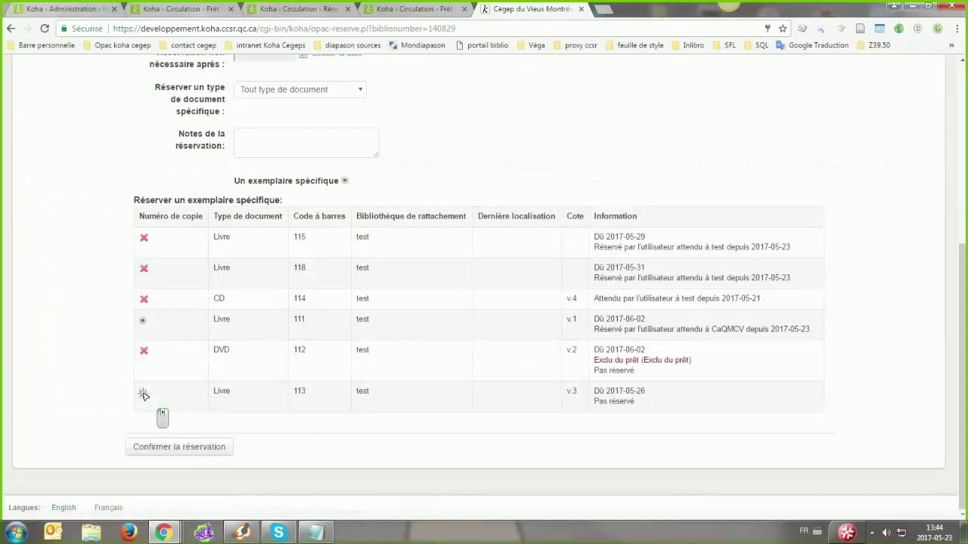
{"action": "left_click", "coordinate": [143, 392]}
{"action": "left_click", "coordinate": [149, 444]}
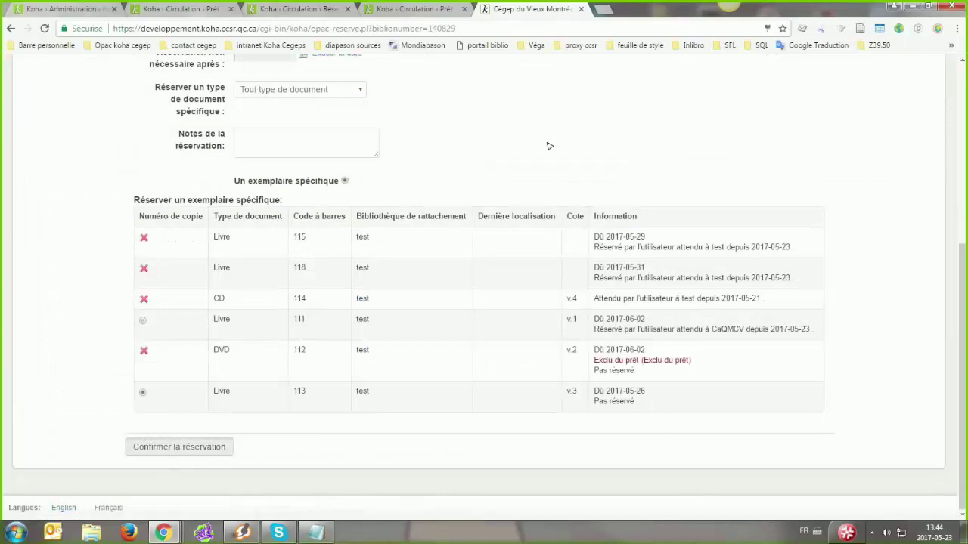
Reopen test 16.11 from the holds list, then return to the test library's circulation rules
{"action": "middle_click", "coordinate": [592, 209]}
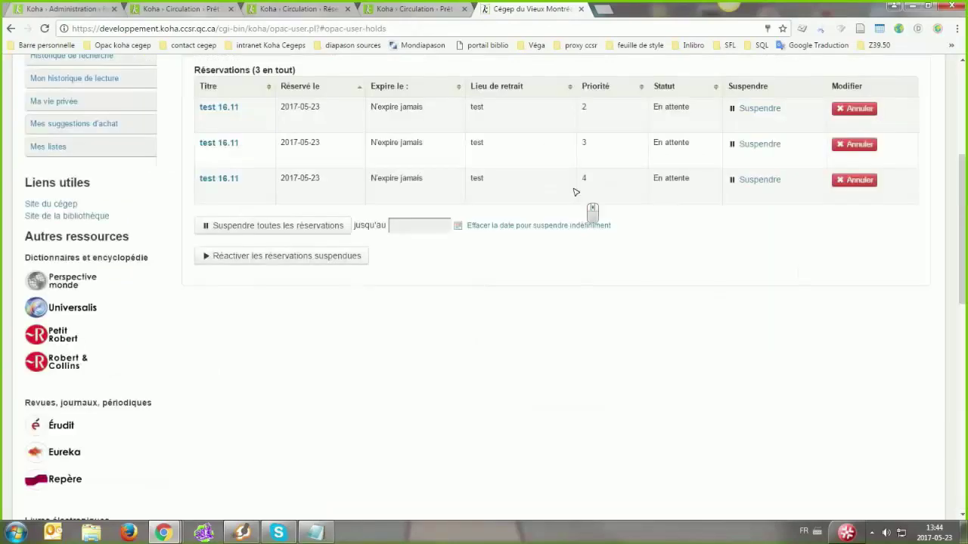
{"action": "scroll", "coordinate": [216, 180], "scroll_direction": "up", "scroll_amount": 1}
{"action": "left_click", "coordinate": [219, 182]}
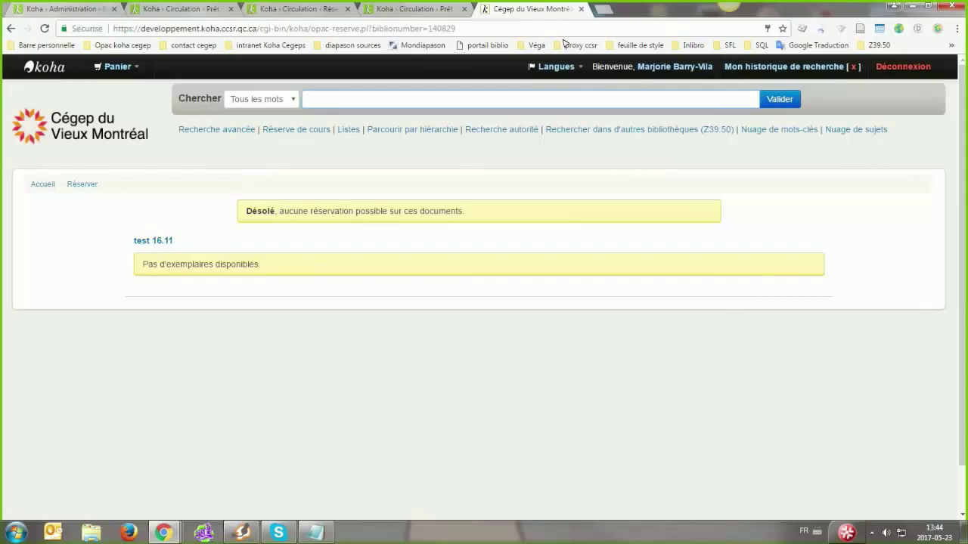
{"action": "left_click", "coordinate": [80, 9]}
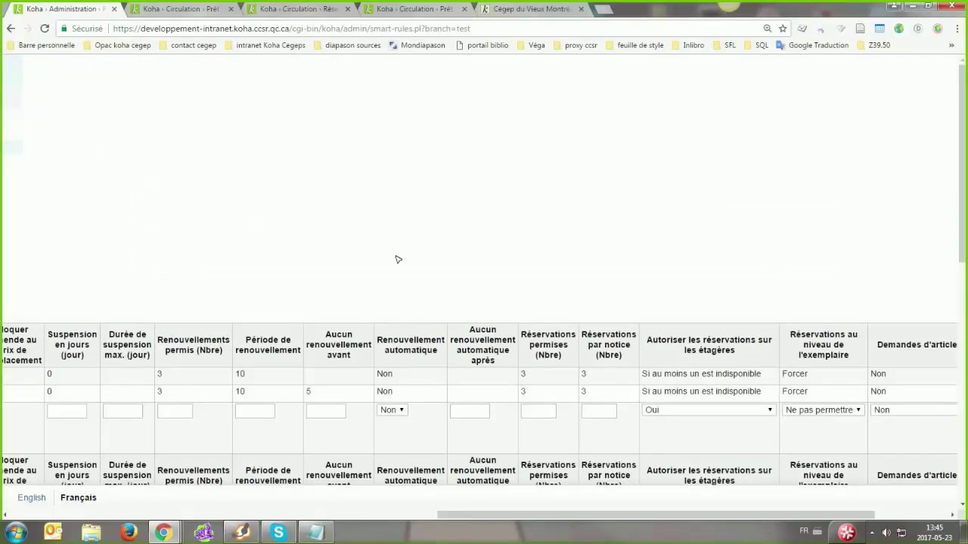
{"action": "left_click", "coordinate": [813, 412]}
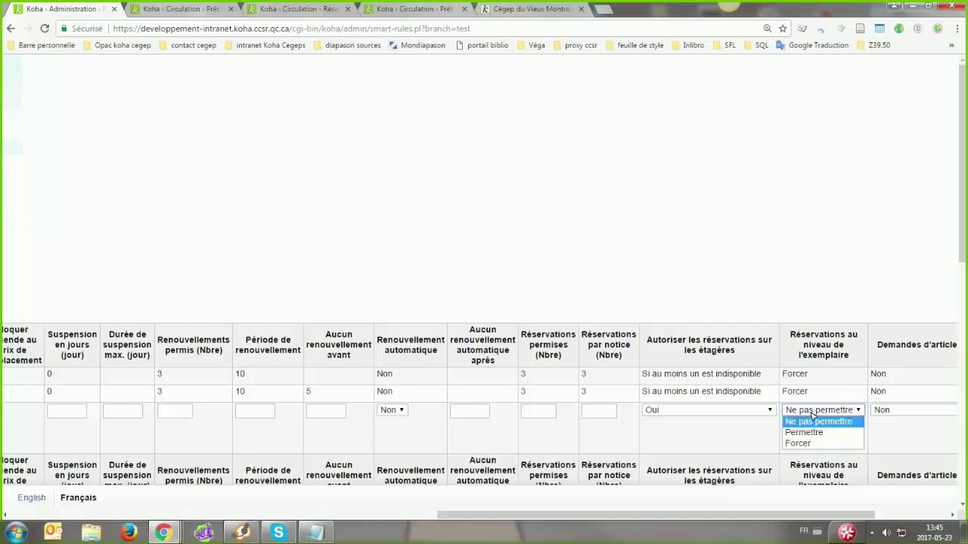
{"action": "left_click", "coordinate": [398, 353]}
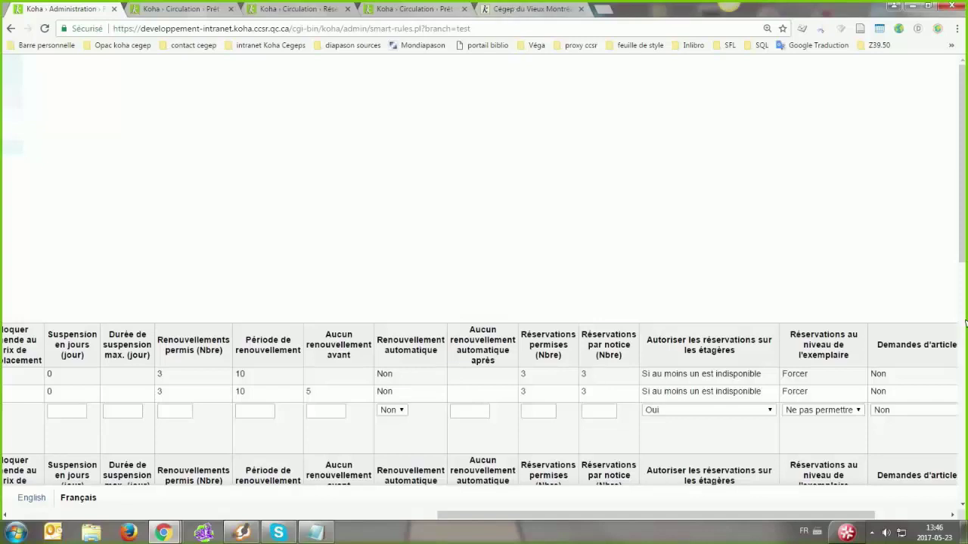
Reopen the test 16.11 record from the refused OPAC hold page
{"action": "left_click", "coordinate": [503, 10]}
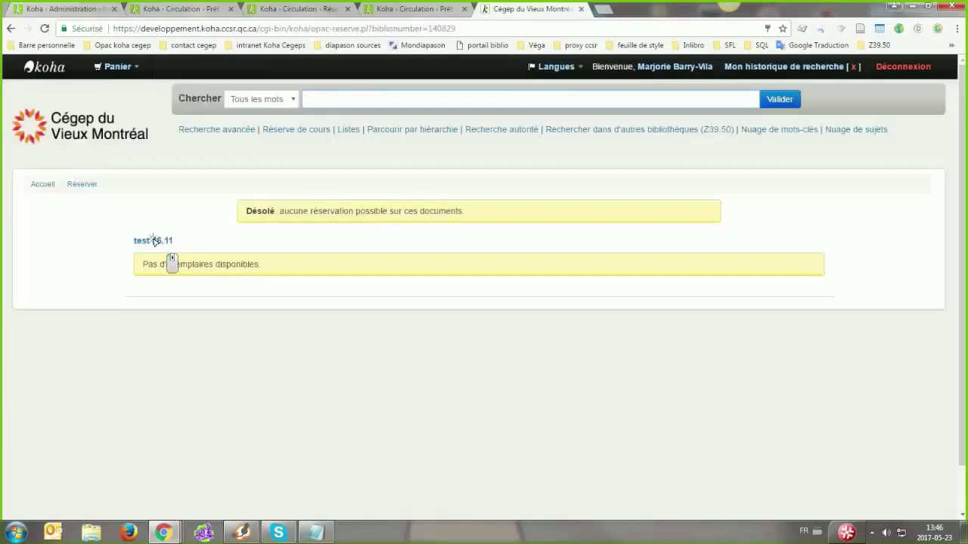
{"action": "key", "text": "Return"}
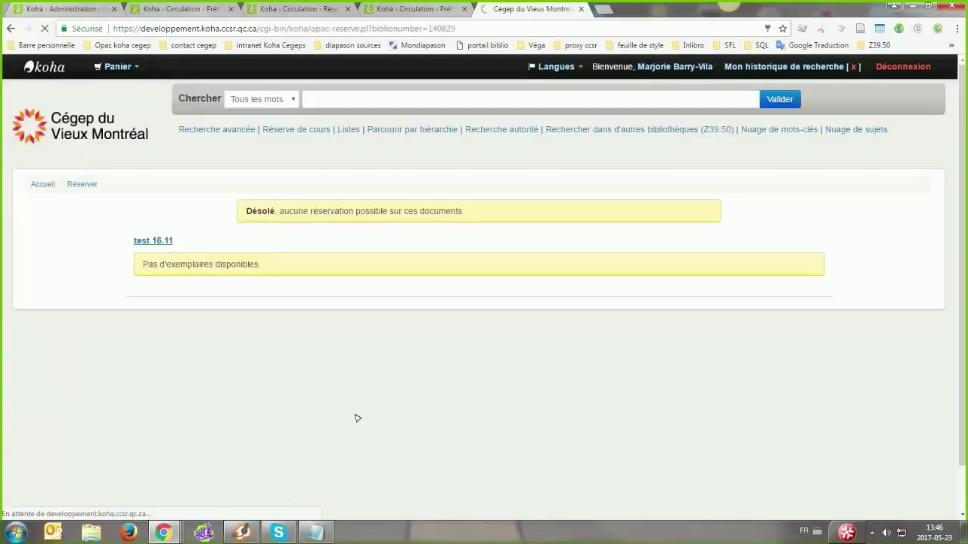
{"action": "scroll", "coordinate": [318, 273], "scroll_direction": "down", "scroll_amount": 2}
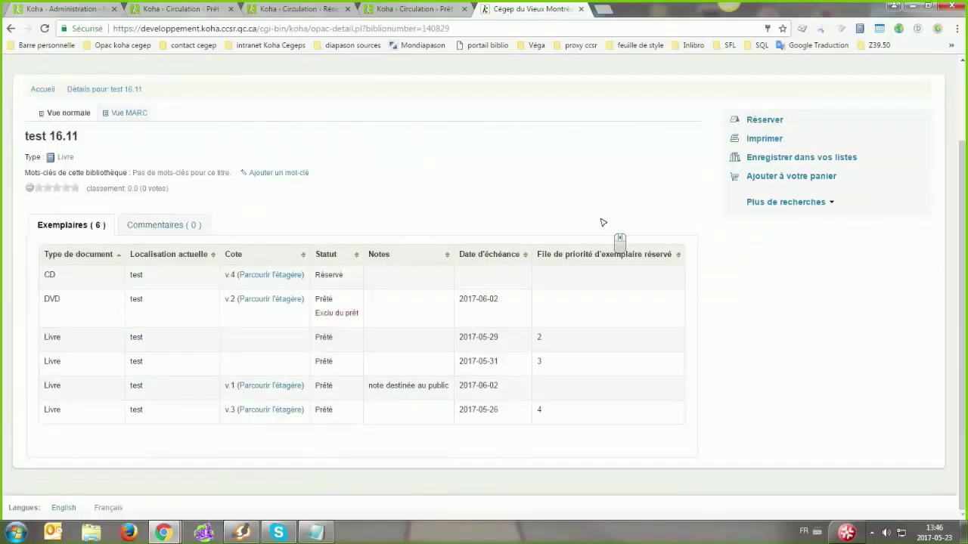
{"action": "scroll", "coordinate": [677, 70], "scroll_direction": "up", "scroll_amount": 2}
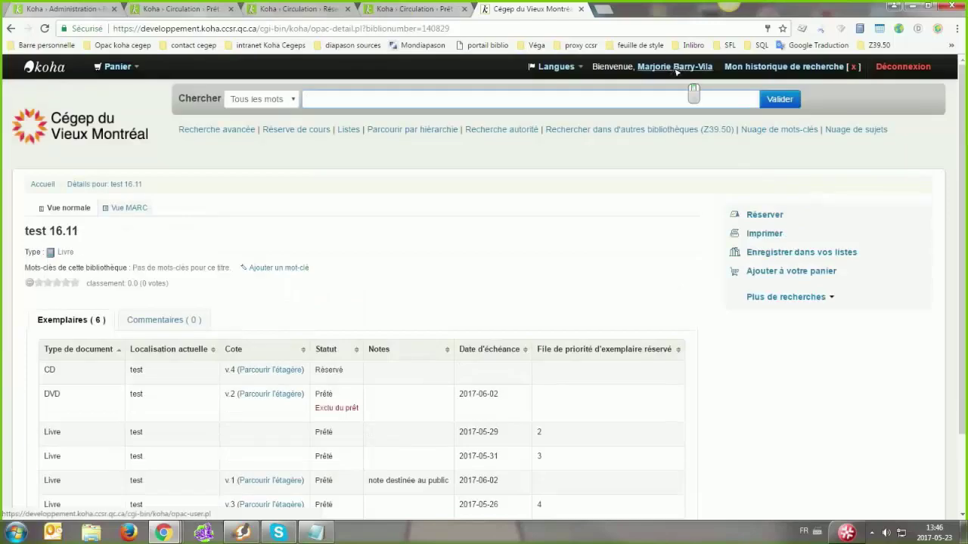
Cancel one of the patron's three holds from the OPAC account, then return to test 16.11's detail page
{"action": "left_click", "coordinate": [624, 10]}
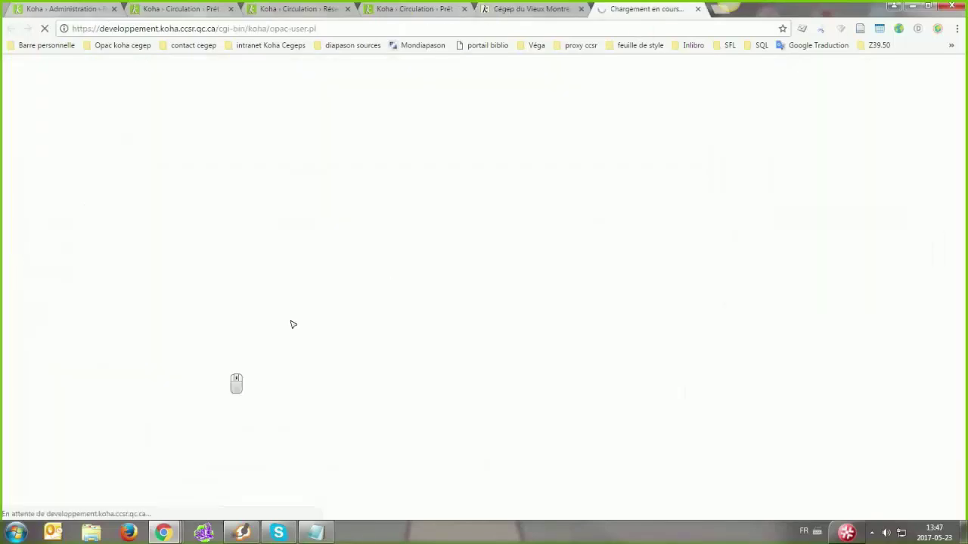
{"action": "scroll", "coordinate": [781, 365], "scroll_direction": "down", "scroll_amount": 3}
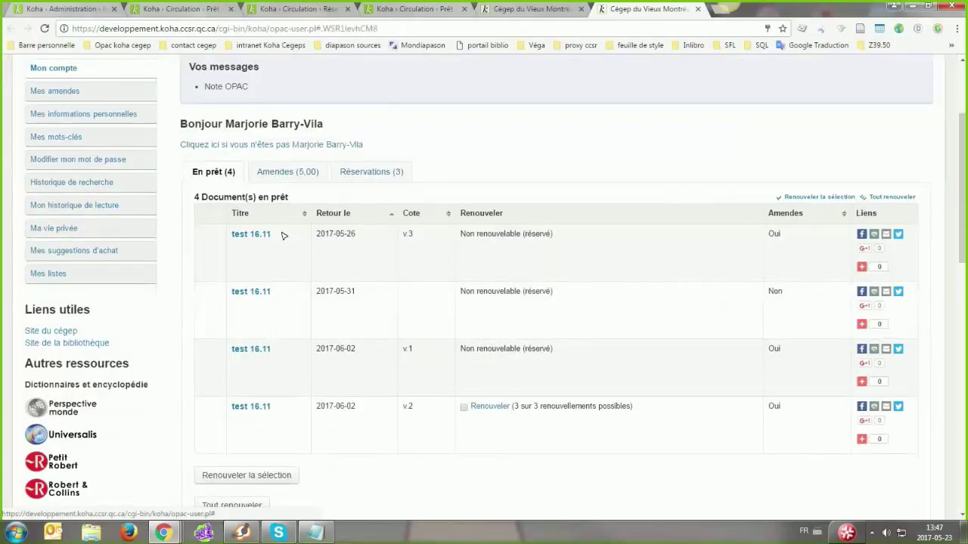
{"action": "scroll", "coordinate": [325, 166], "scroll_direction": "down", "scroll_amount": 2}
{"action": "left_click", "coordinate": [352, 99]}
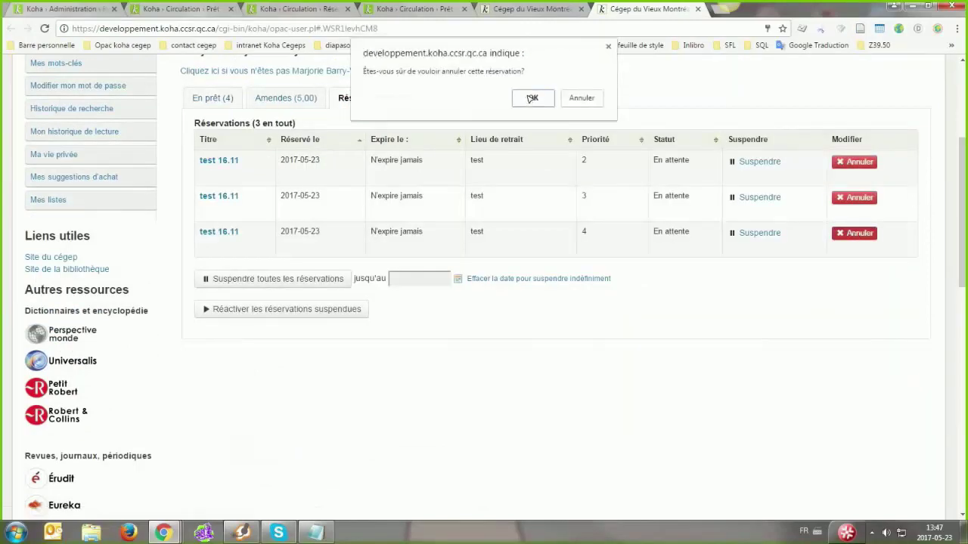
{"action": "left_click", "coordinate": [527, 94]}
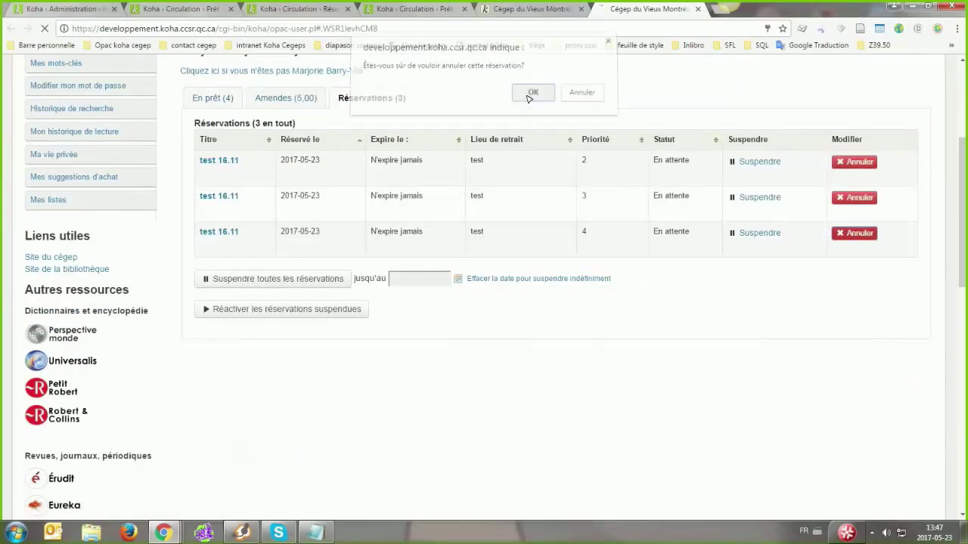
{"action": "left_click", "coordinate": [529, 9]}
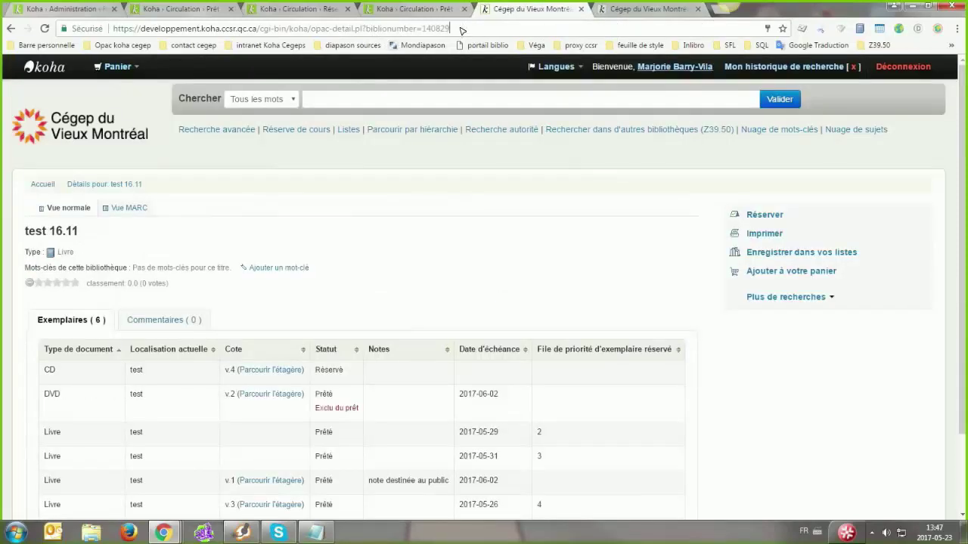
Copy the test 16.11 detail page's web address and glance at the other patron's staff checkout page
{"action": "left_click", "coordinate": [462, 30]}
{"action": "key", "text": "ctrl+c"}
{"action": "left_click", "coordinate": [449, 99]}
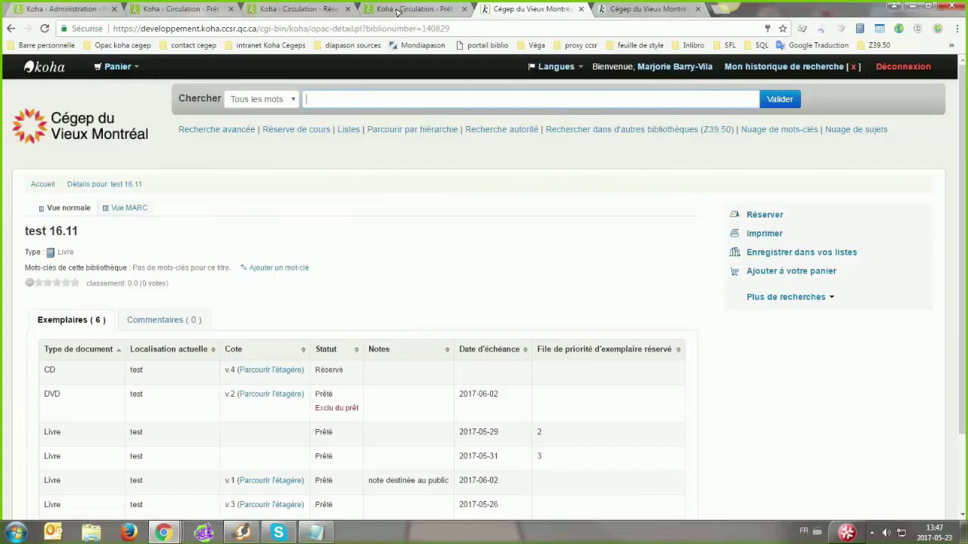
{"action": "scroll", "coordinate": [341, 302], "scroll_direction": "down", "scroll_amount": 1}
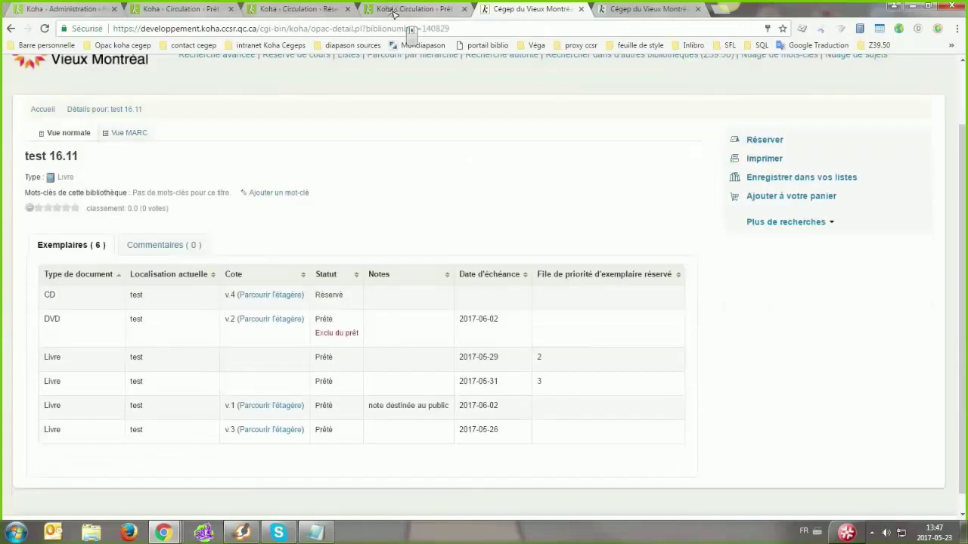
{"action": "key", "text": "ctrl+shift+Tab"}
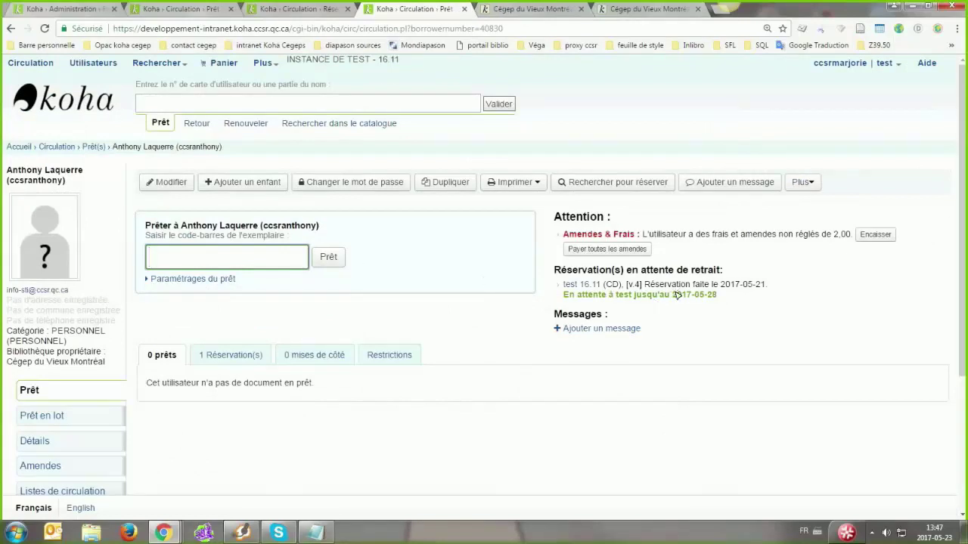
{"action": "left_click", "coordinate": [634, 15]}
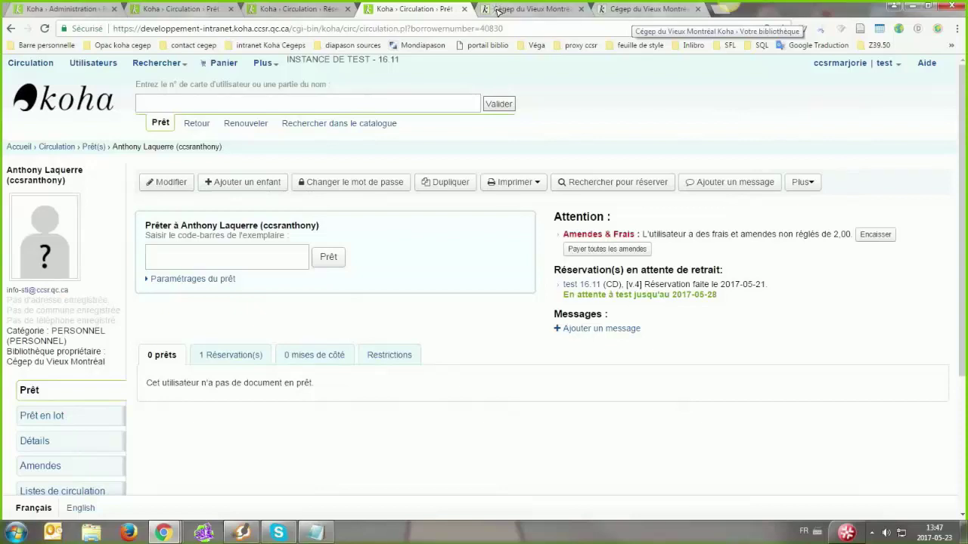
Start a hold on test 16.11 to see which copies remain reservable, then go to the staff checkout page
{"action": "left_click", "coordinate": [495, 10]}
{"action": "left_click", "coordinate": [773, 140]}
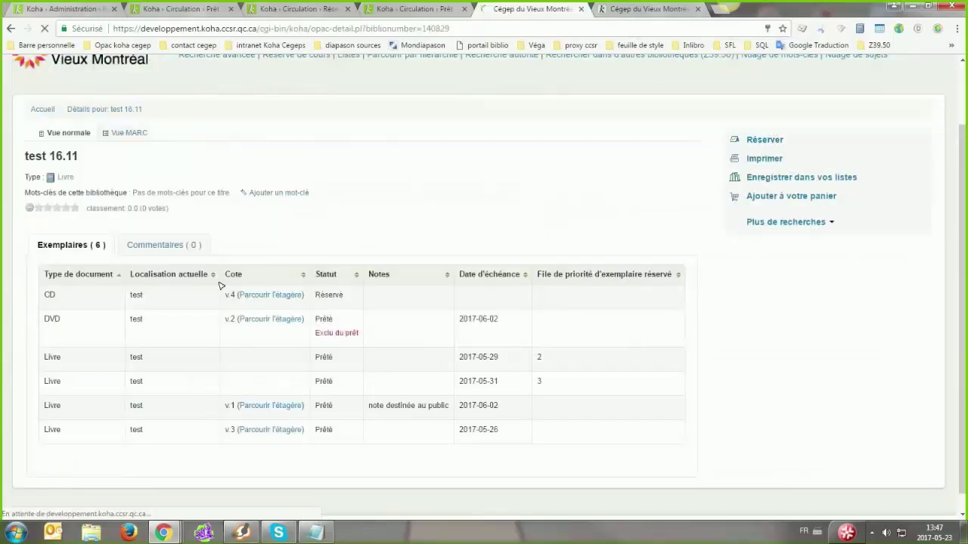
{"action": "middle_click", "coordinate": [402, 295]}
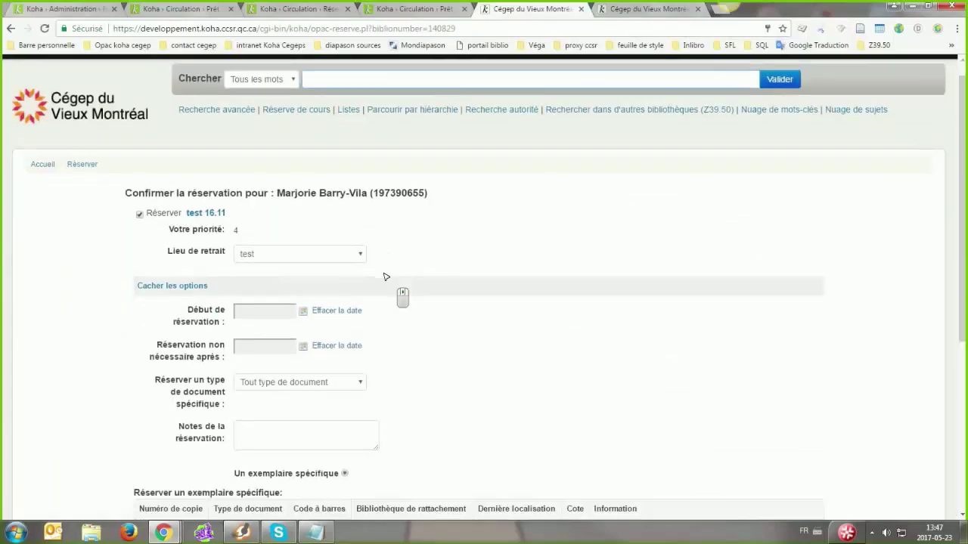
{"action": "scroll", "coordinate": [194, 305], "scroll_direction": "down", "scroll_amount": 2}
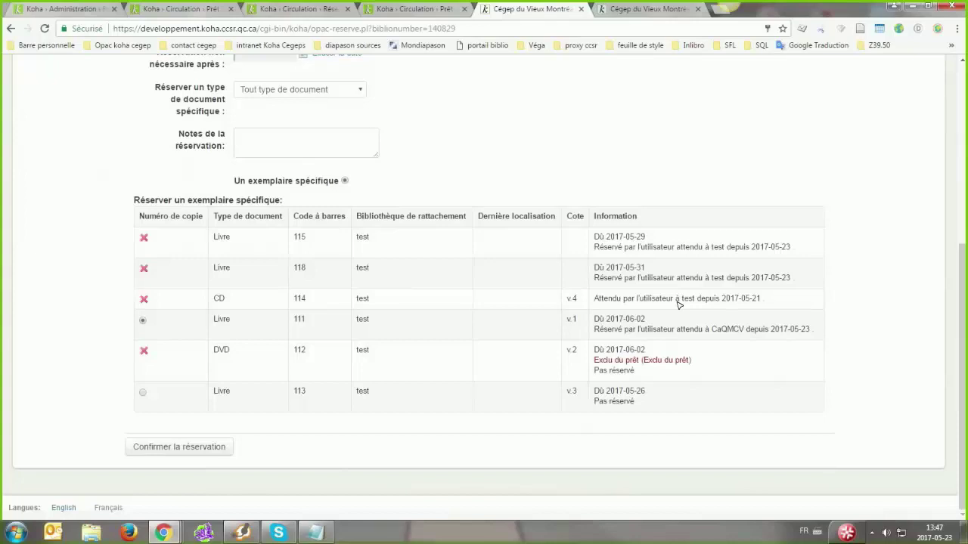
{"action": "left_click", "coordinate": [417, 9]}
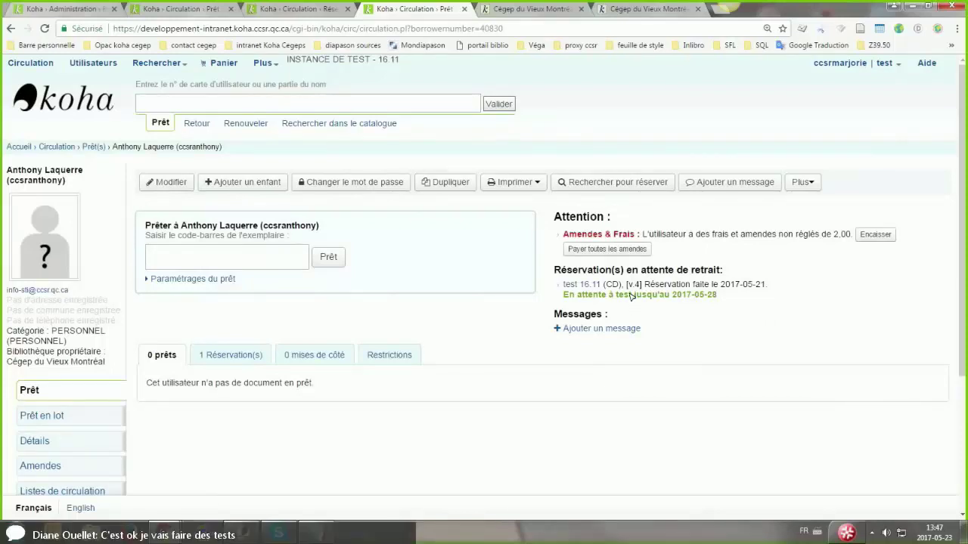
View the patron's current holds on test 16.11, then return to the test library's circulation rules
{"action": "left_click", "coordinate": [231, 355]}
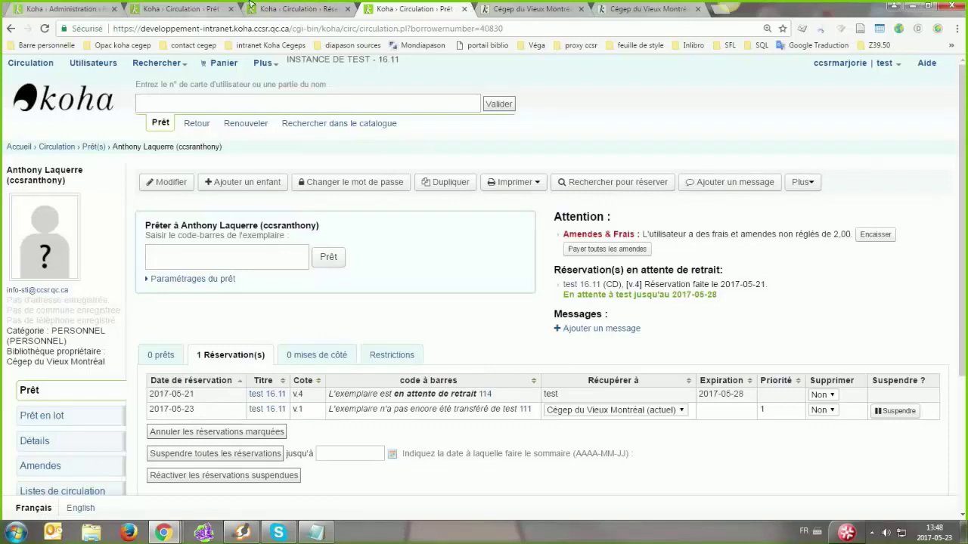
{"action": "key", "text": "ctrl+Page_Up"}
{"action": "left_click", "coordinate": [154, 9]}
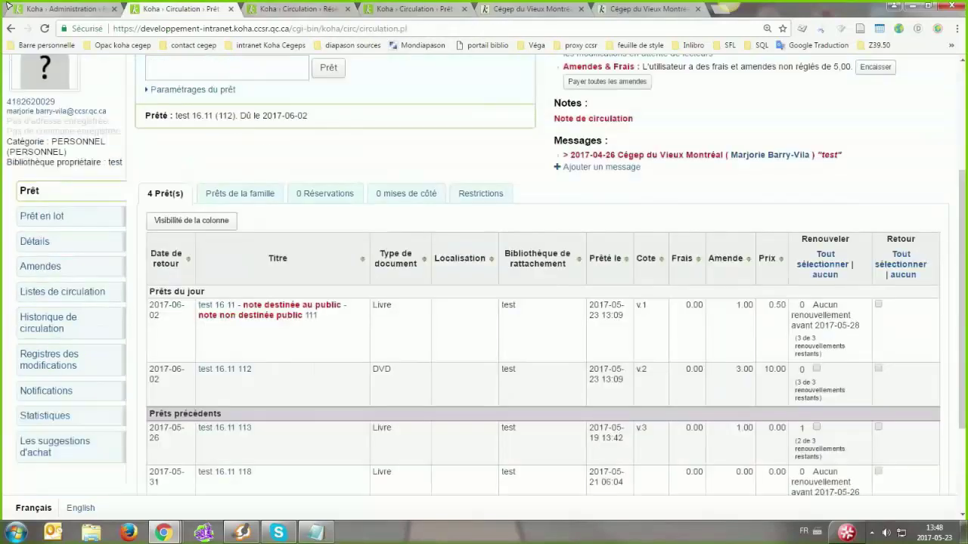
{"action": "key", "text": "ctrl+Page_Up"}
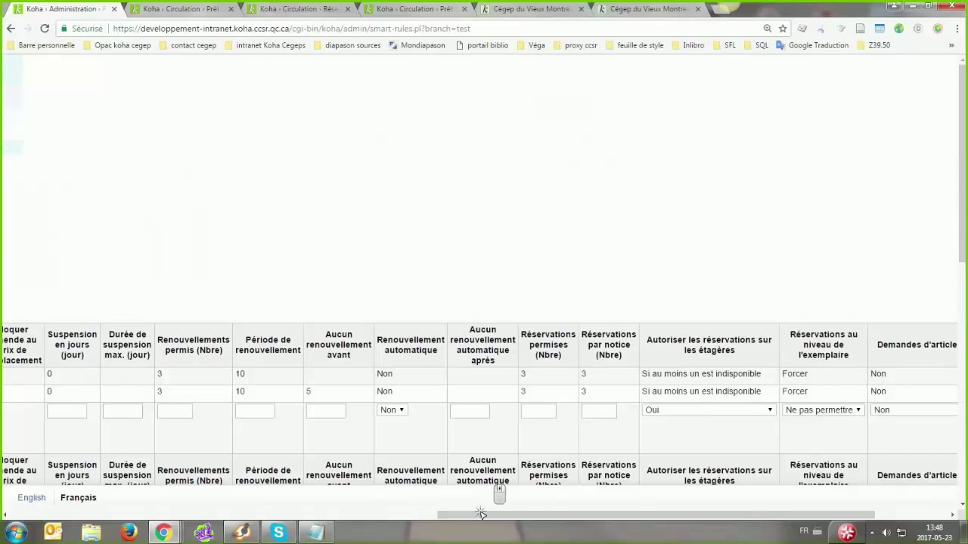
Scroll the test library's rules table sideways and load the first rule into the editing row
{"action": "left_click_drag", "start_coordinate": [446, 515], "coordinate": [182, 515]}
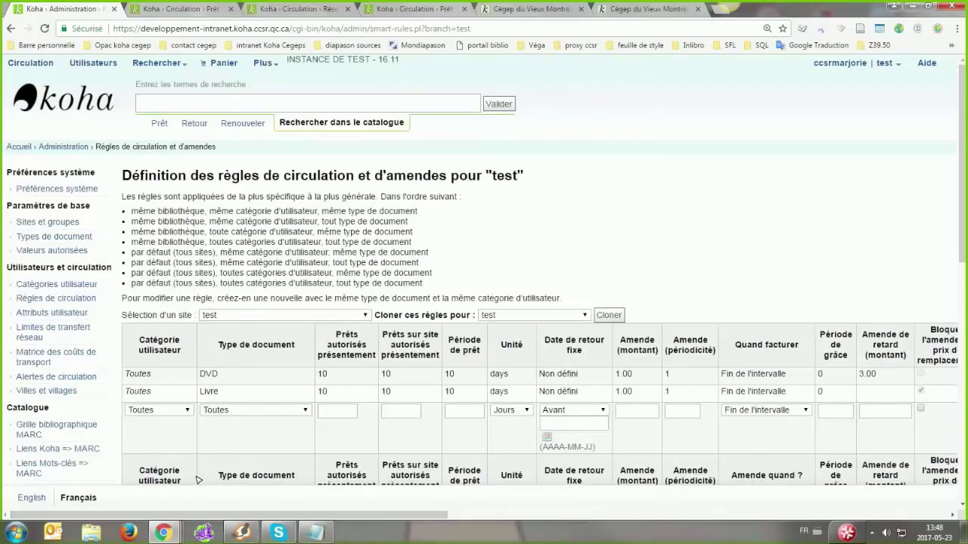
{"action": "left_click", "coordinate": [573, 516]}
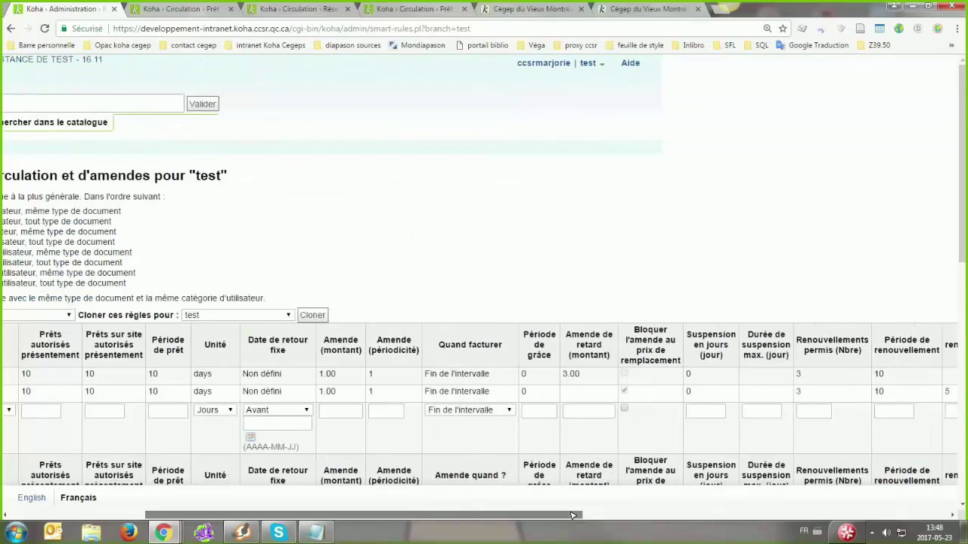
{"action": "left_click_drag", "start_coordinate": [406, 512], "coordinate": [341, 512]}
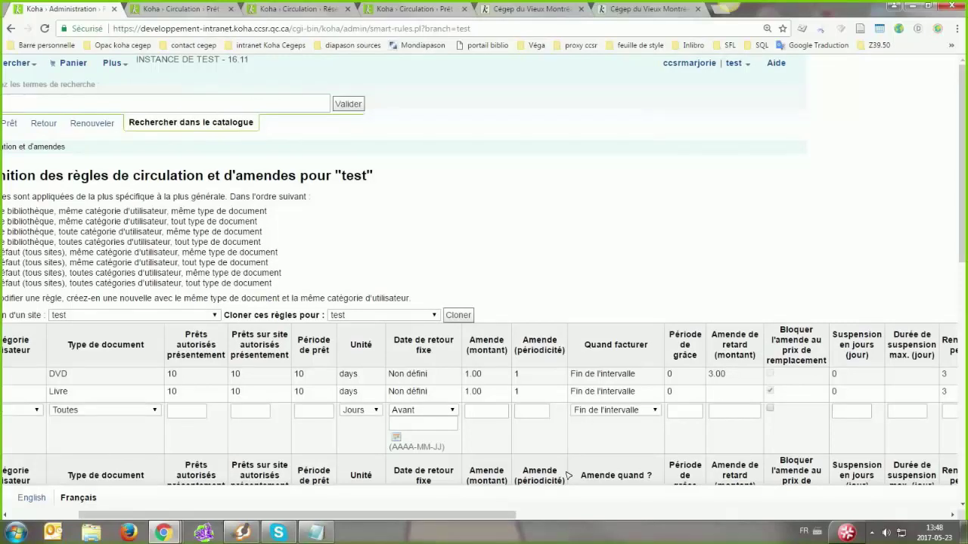
{"action": "left_click_drag", "start_coordinate": [503, 515], "coordinate": [940, 478]}
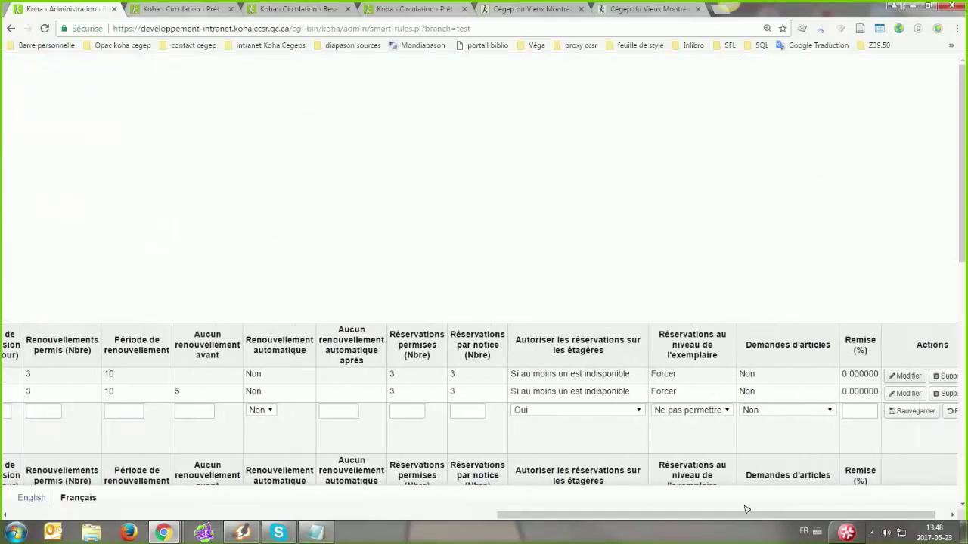
{"action": "left_click", "coordinate": [905, 376]}
{"action": "left_click_drag", "start_coordinate": [743, 516], "coordinate": [407, 537]}
{"action": "scroll", "coordinate": [540, 420], "scroll_direction": "right", "scroll_amount": 3}
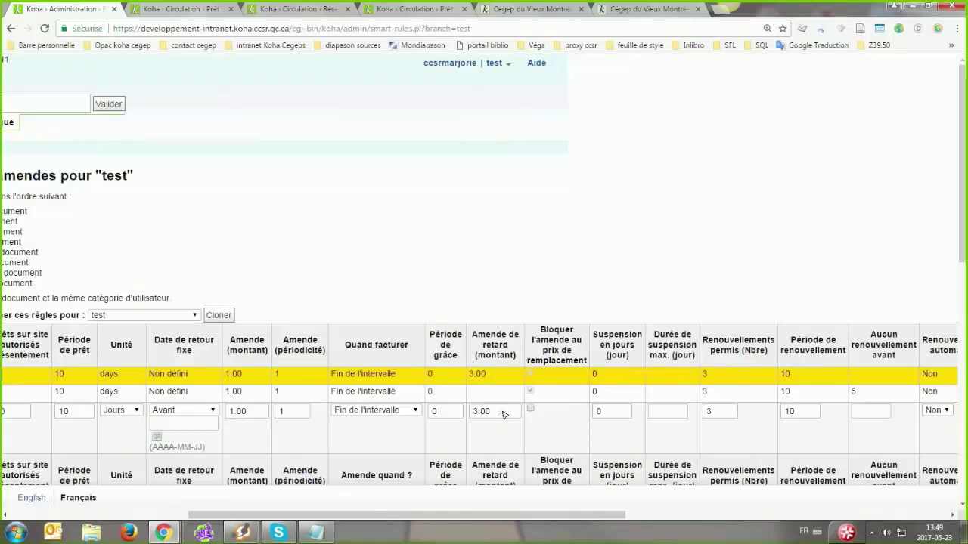
Check the first rule's 3.00 late-fine value, then open test 16.11 from the patron's checkout page in a background tab
{"action": "left_click", "coordinate": [517, 412]}
{"action": "double_click", "coordinate": [503, 411]}
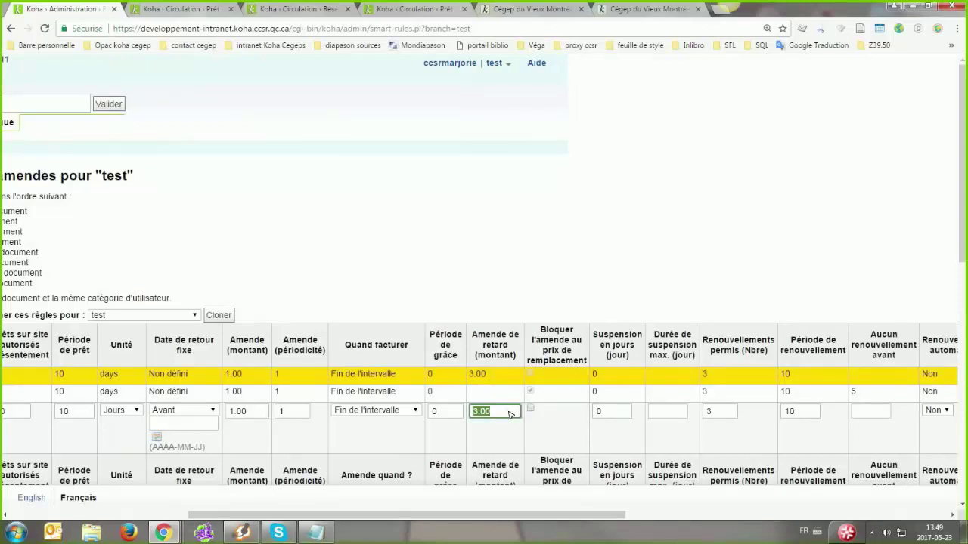
{"action": "left_click", "coordinate": [512, 414]}
{"action": "left_click", "coordinate": [414, 9]}
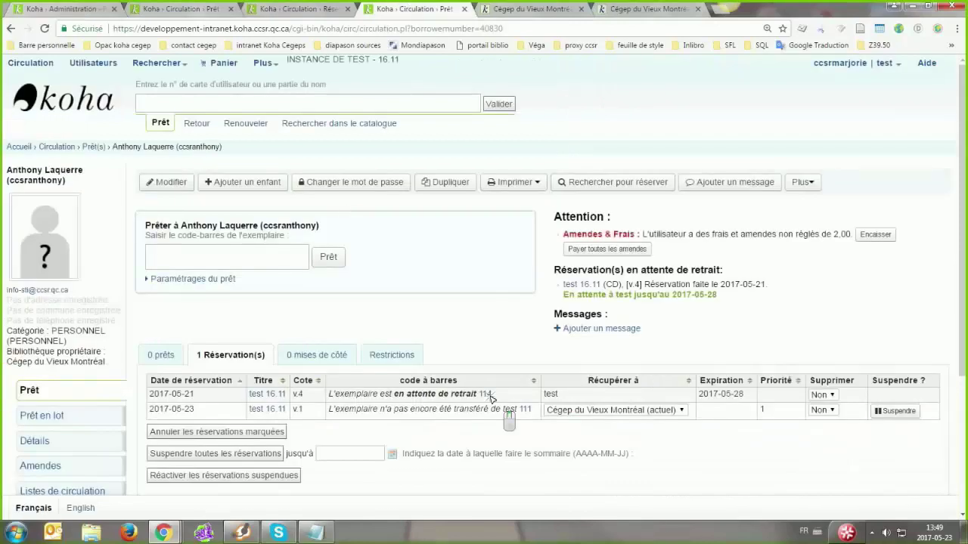
{"action": "middle_click", "coordinate": [489, 396]}
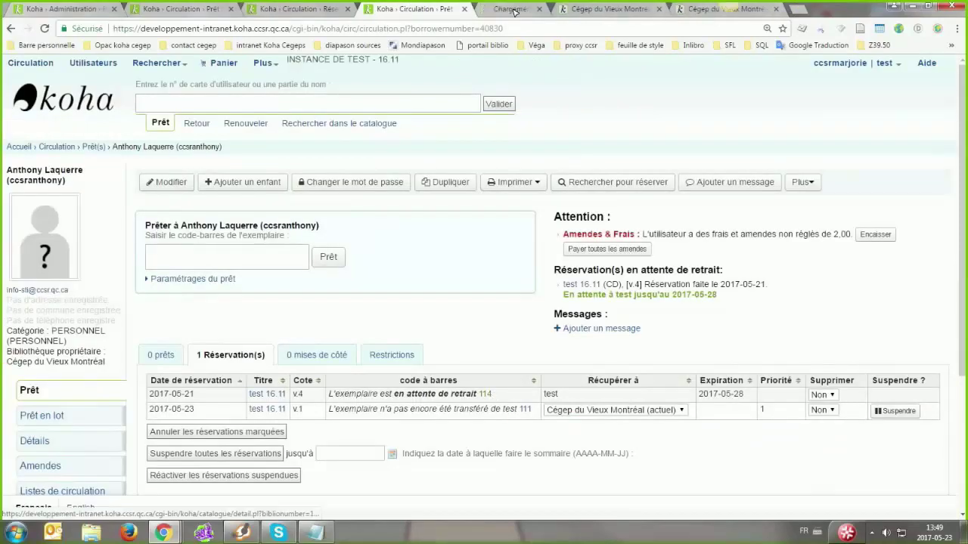
Open the edit form for item 115 in the test 16.11 record
{"action": "left_click", "coordinate": [519, 10]}
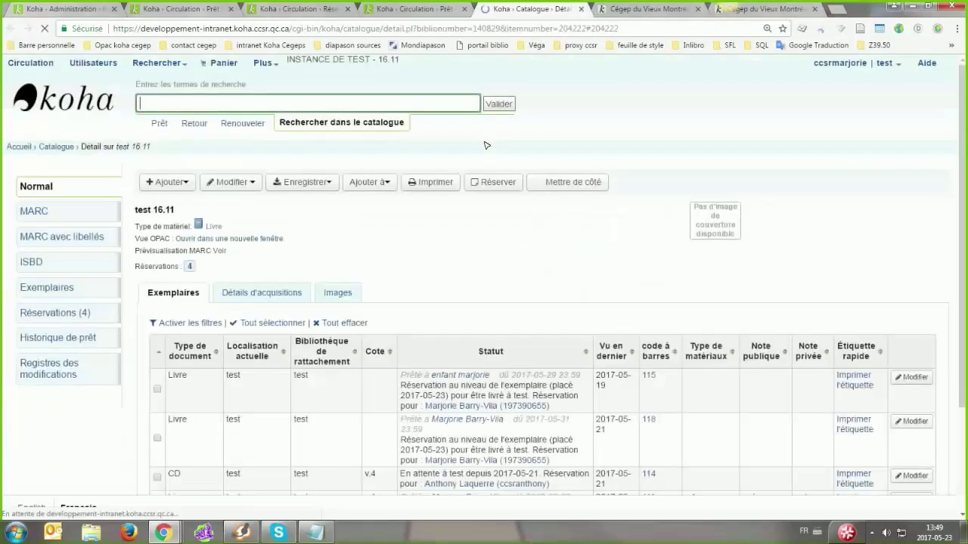
{"action": "left_click", "coordinate": [913, 377]}
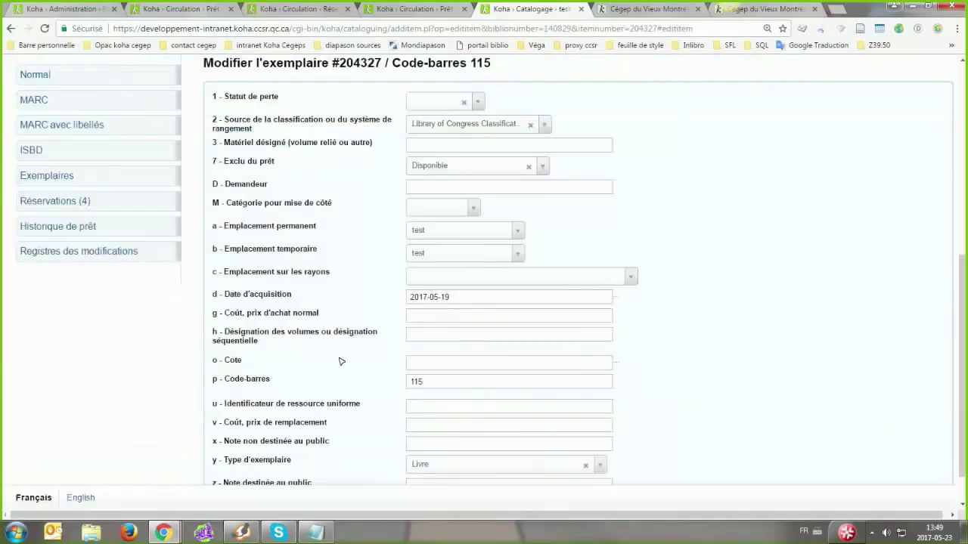
{"action": "scroll", "coordinate": [341, 361], "scroll_direction": "down", "scroll_amount": 2}
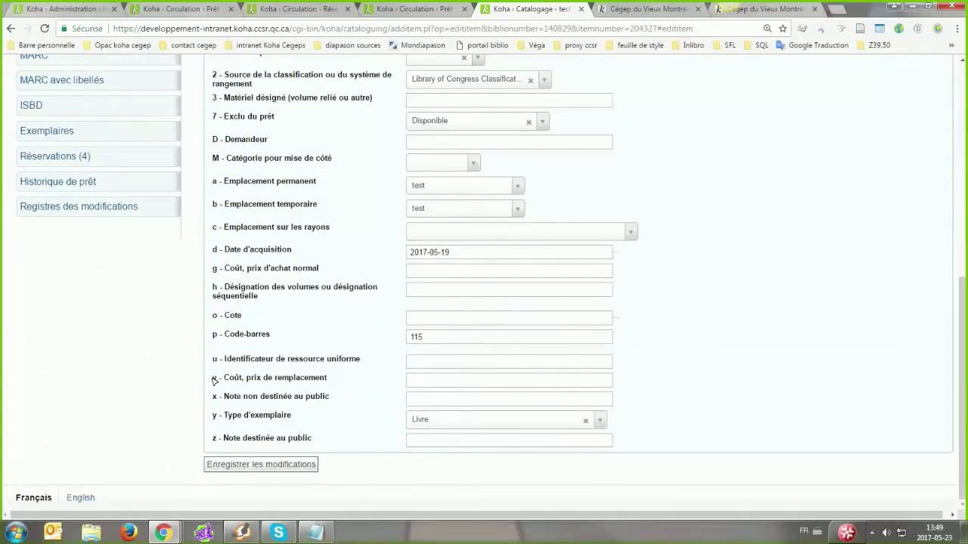
Step through the holds and loans tabs back to the test library's circulation rules
{"action": "left_click", "coordinate": [409, 9]}
{"action": "left_click", "coordinate": [285, 9]}
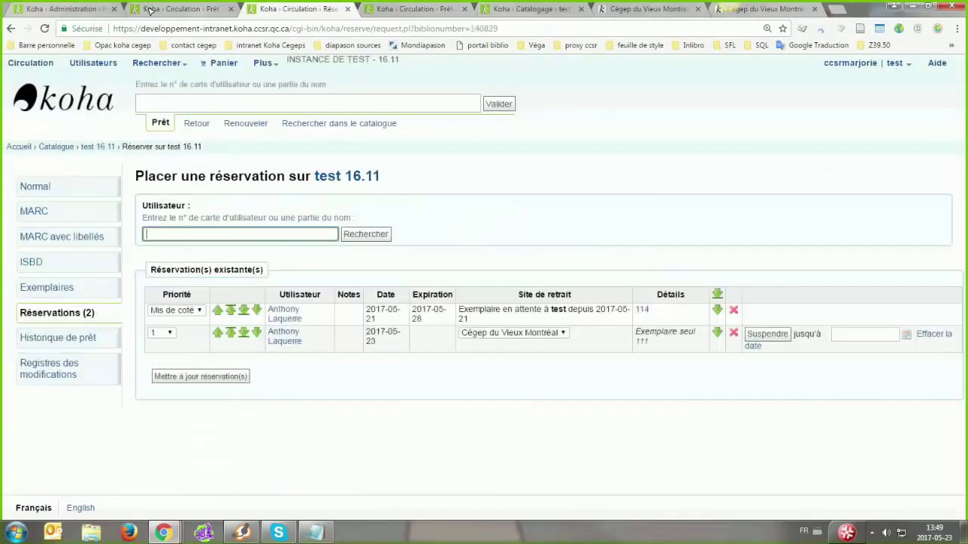
{"action": "left_click", "coordinate": [151, 9]}
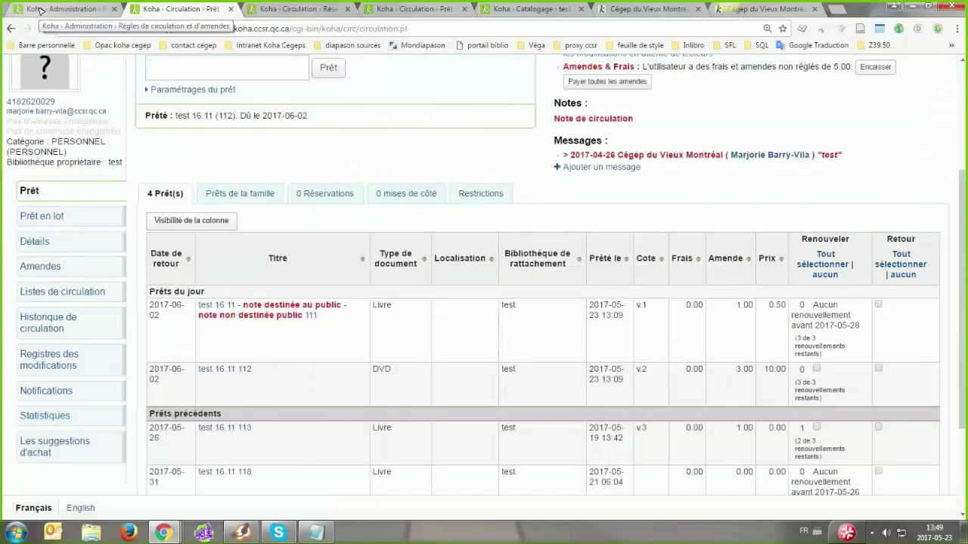
{"action": "left_click", "coordinate": [39, 9]}
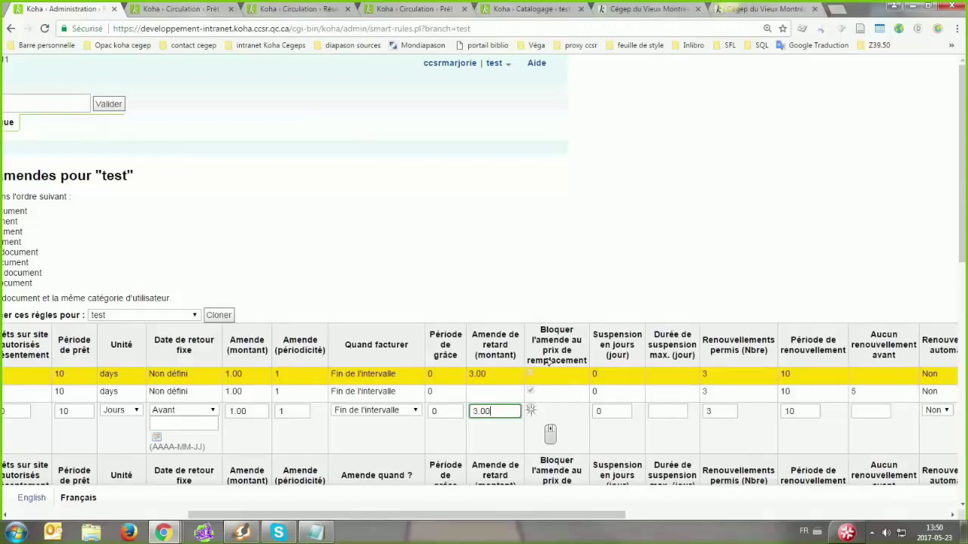
{"action": "left_click", "coordinate": [531, 409]}
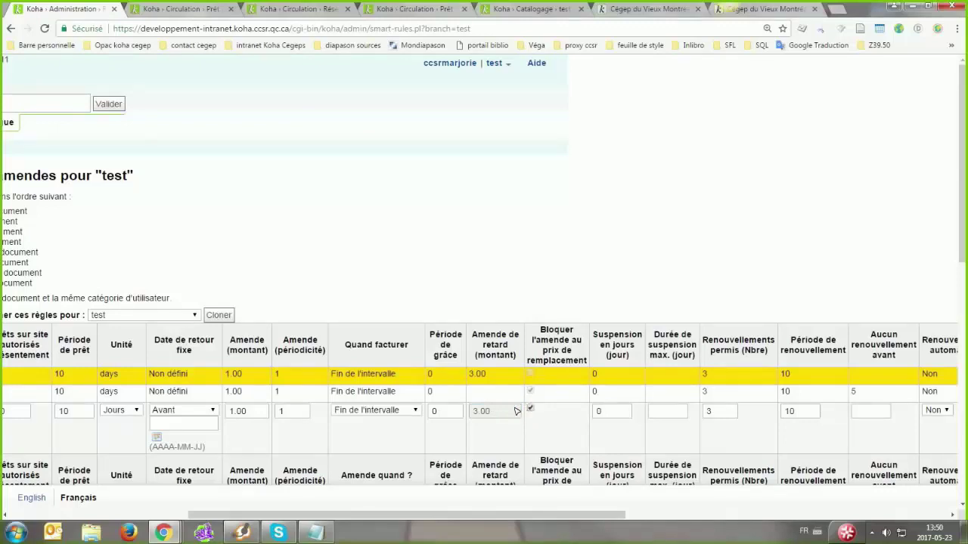
{"action": "left_click", "coordinate": [530, 409]}
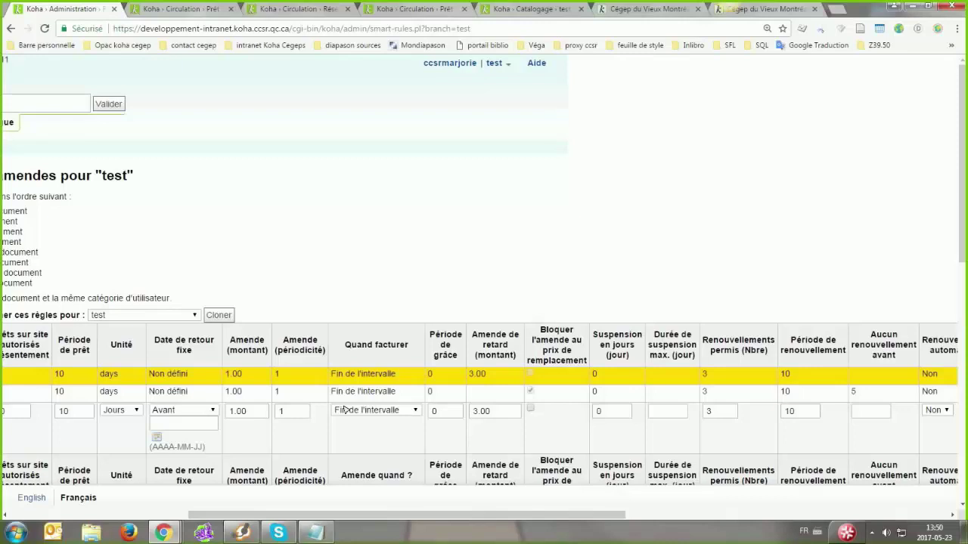
{"action": "left_click_drag", "start_coordinate": [351, 521], "coordinate": [548, 264]}
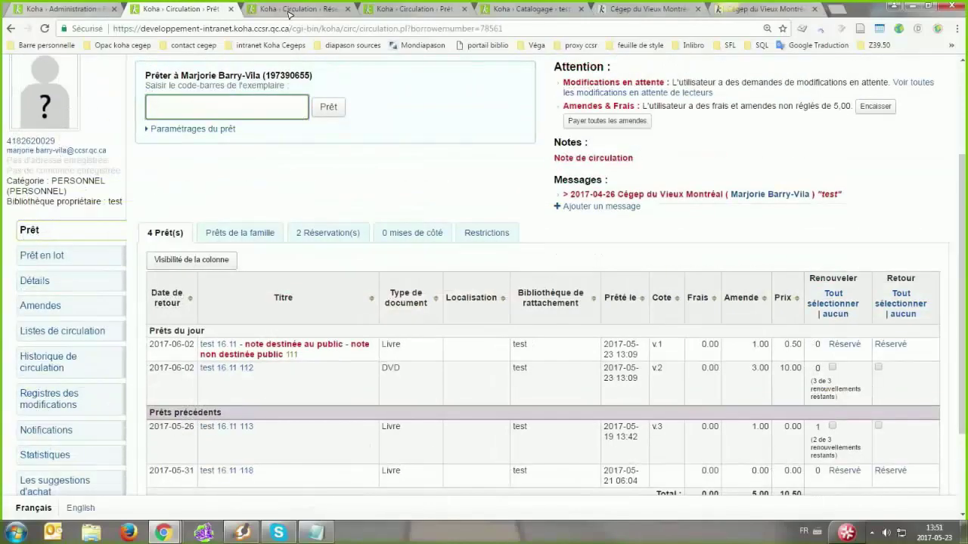
Glance at test 16.11's holds and the other patron's loans, then switch to the holding patron's details
{"action": "left_click", "coordinate": [290, 14]}
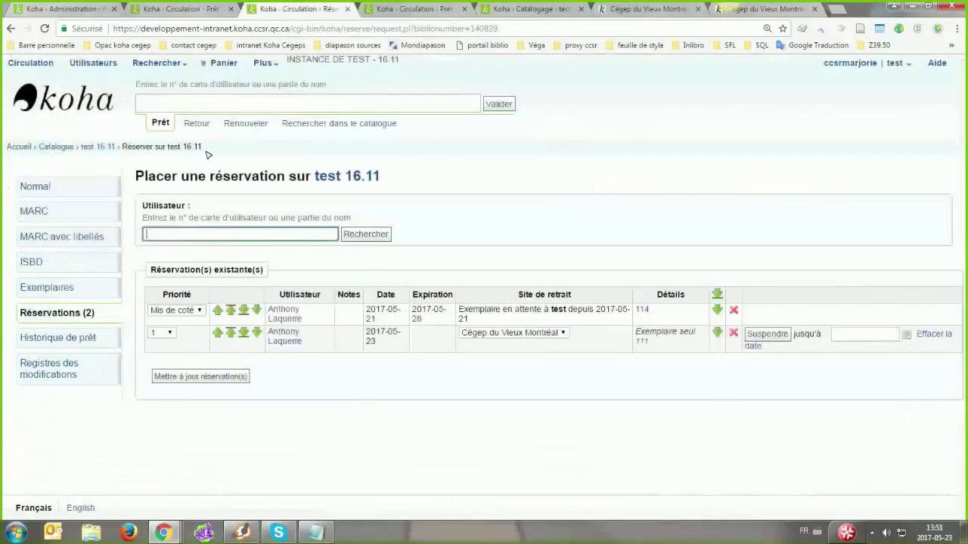
{"action": "left_click", "coordinate": [68, 184]}
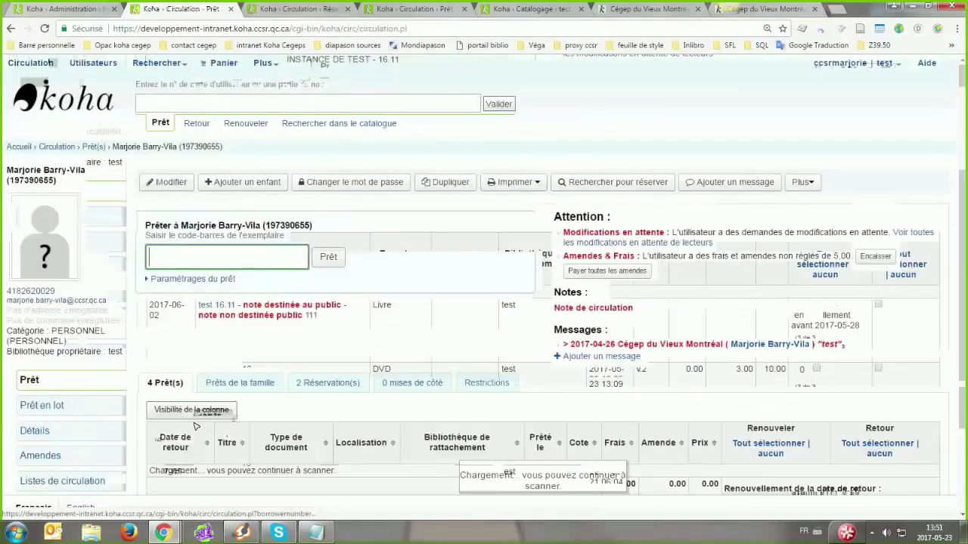
{"action": "scroll", "coordinate": [288, 295], "scroll_direction": "down", "scroll_amount": 1}
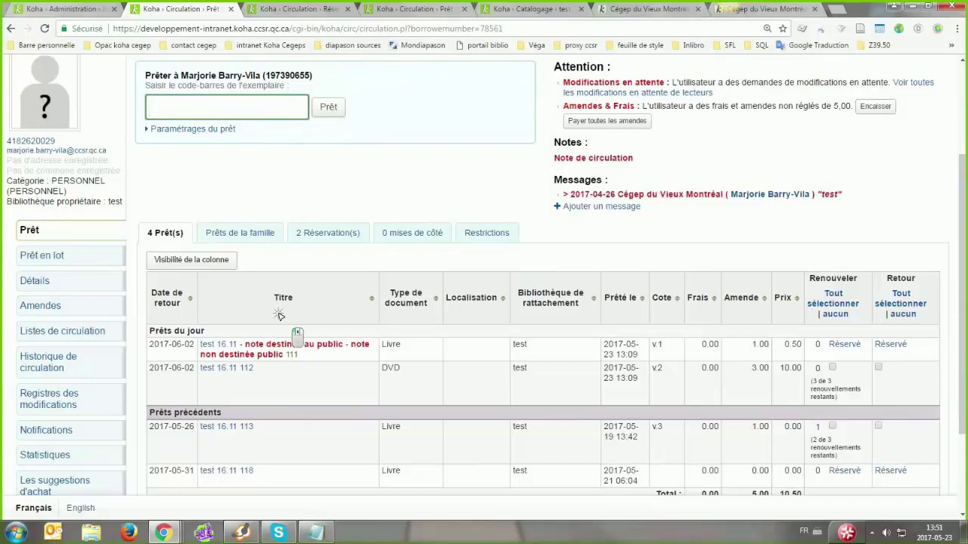
{"action": "key", "text": "ctrl+Tab"}
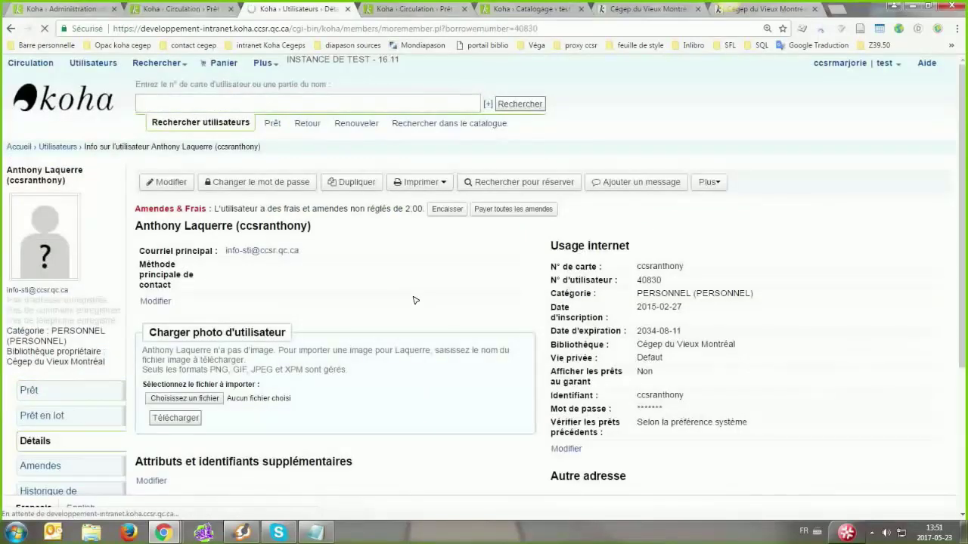
Try lending barcode 111 to the patron, refuse with 'N' since it's already on loan, and collapse the checkout settings
{"action": "type", "text": "111"}
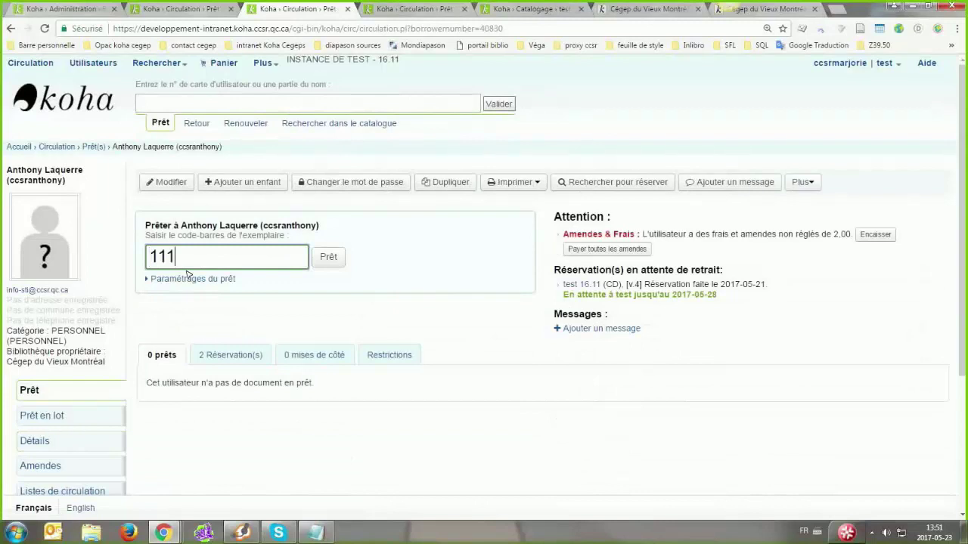
{"action": "left_click", "coordinate": [328, 256]}
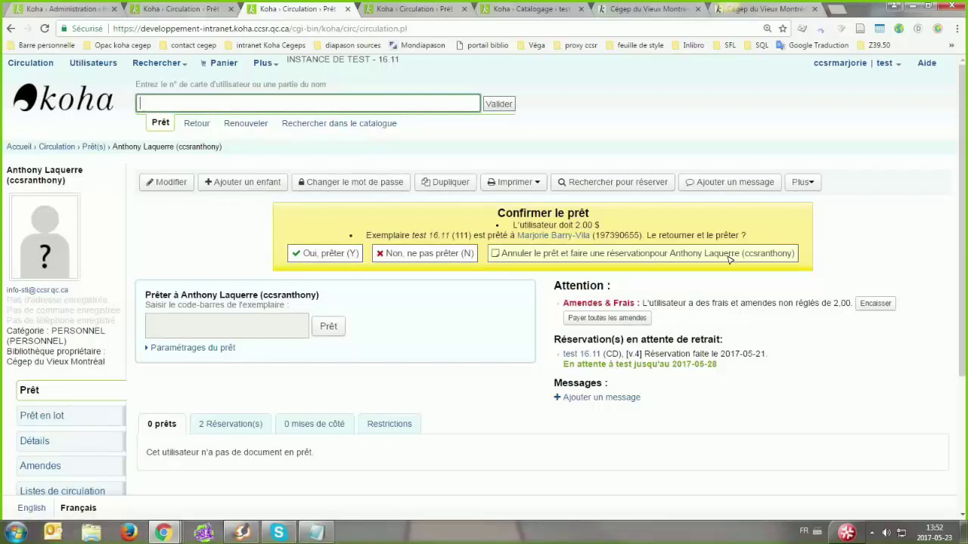
{"action": "left_click", "coordinate": [425, 253]}
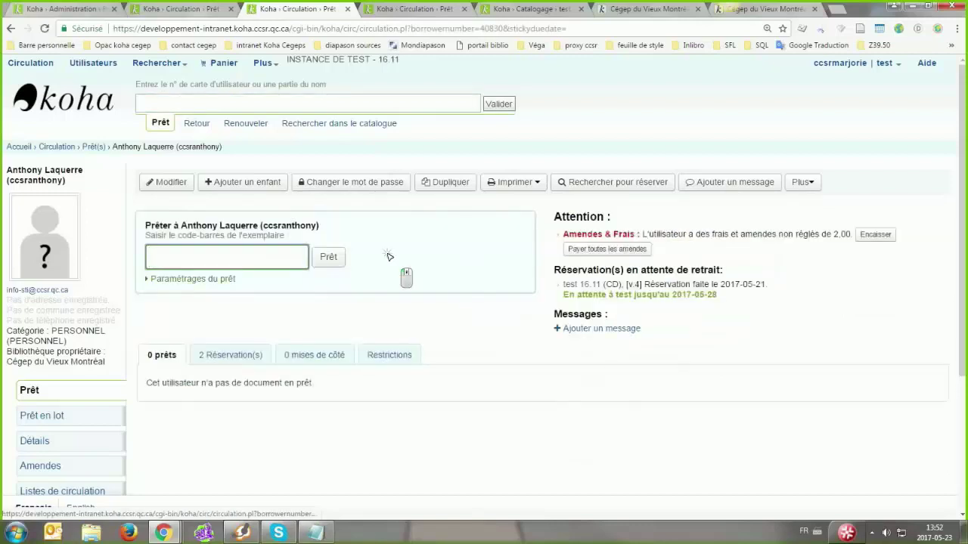
{"action": "type", "text": "111"}
{"action": "key", "text": "Return"}
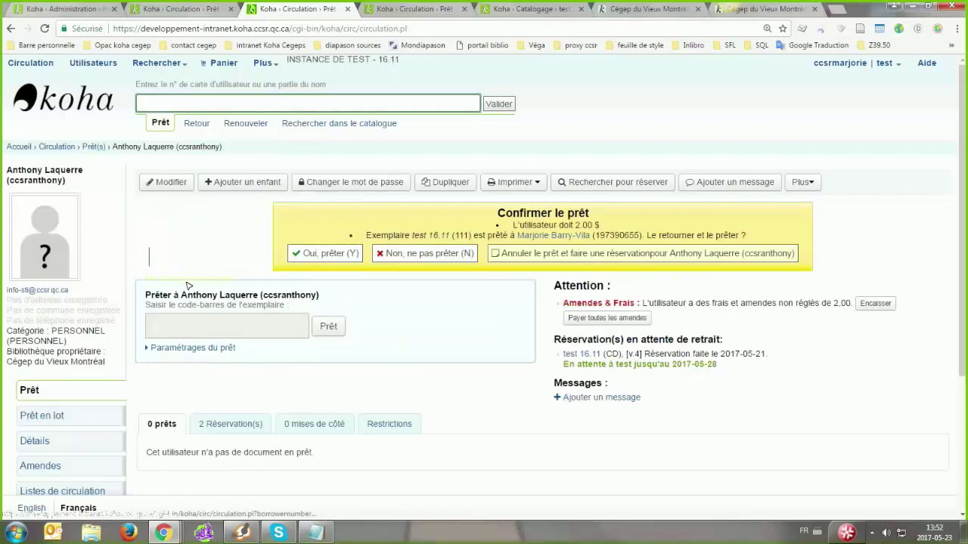
{"action": "key", "text": "n"}
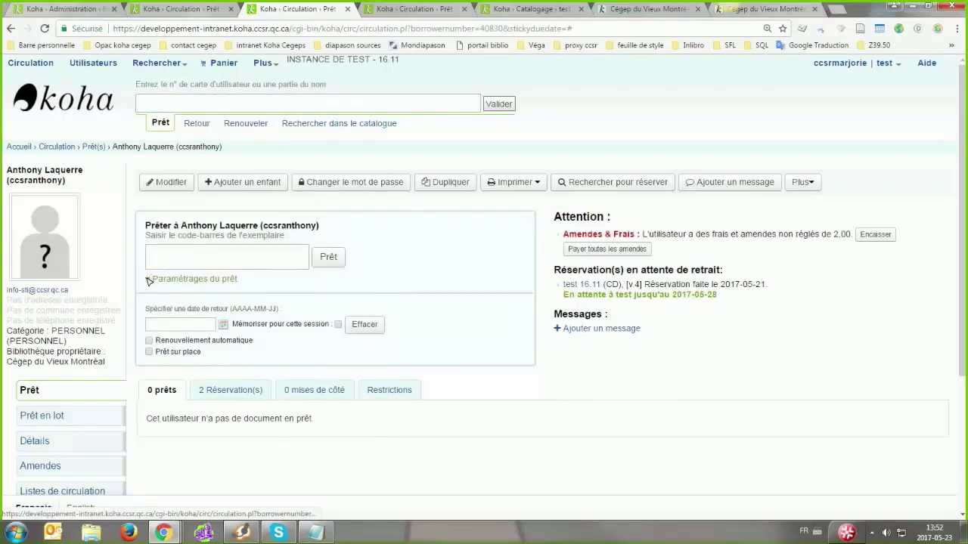
{"action": "left_click", "coordinate": [227, 279]}
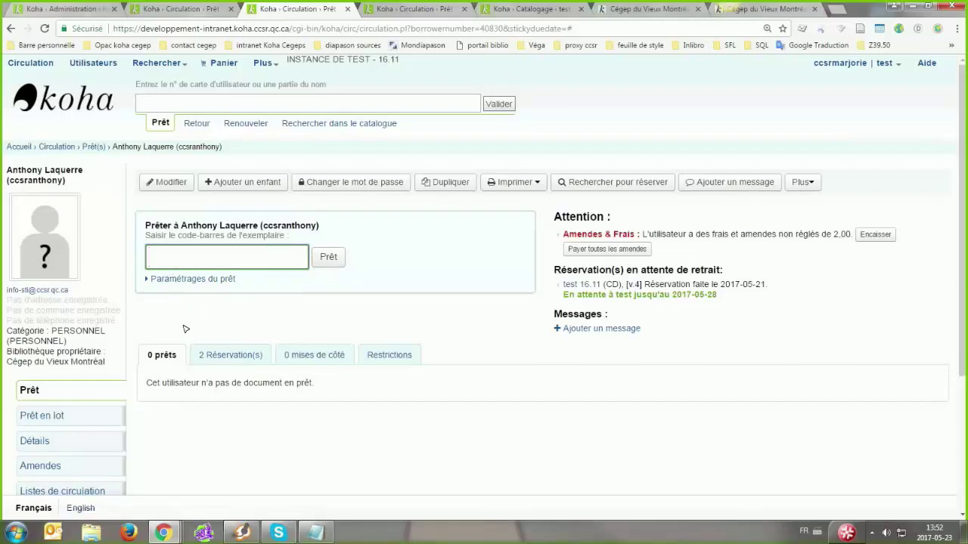
Expand the Paramétrages du prêt section below the barcode field
{"action": "left_click", "coordinate": [193, 279]}
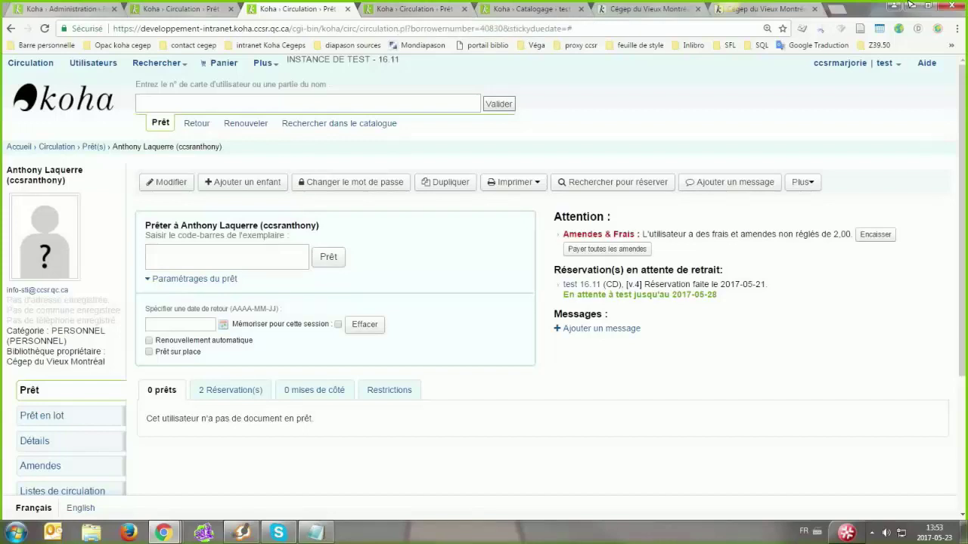
{"action": "mouse_move", "coordinate": [925, 5]}
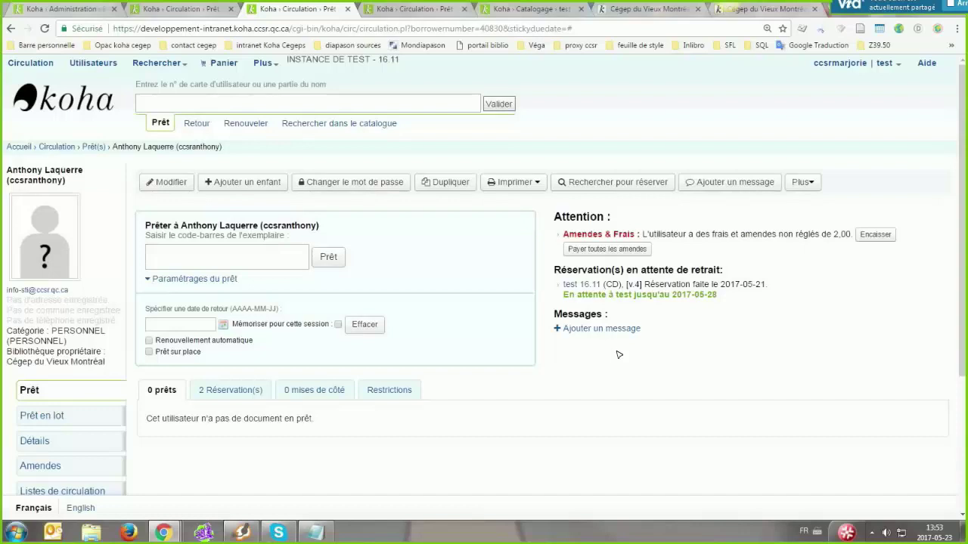
Paste the checkout-settings expansion code into the IntranetUserJS system preference and save it
{"action": "left_click", "coordinate": [261, 63]}
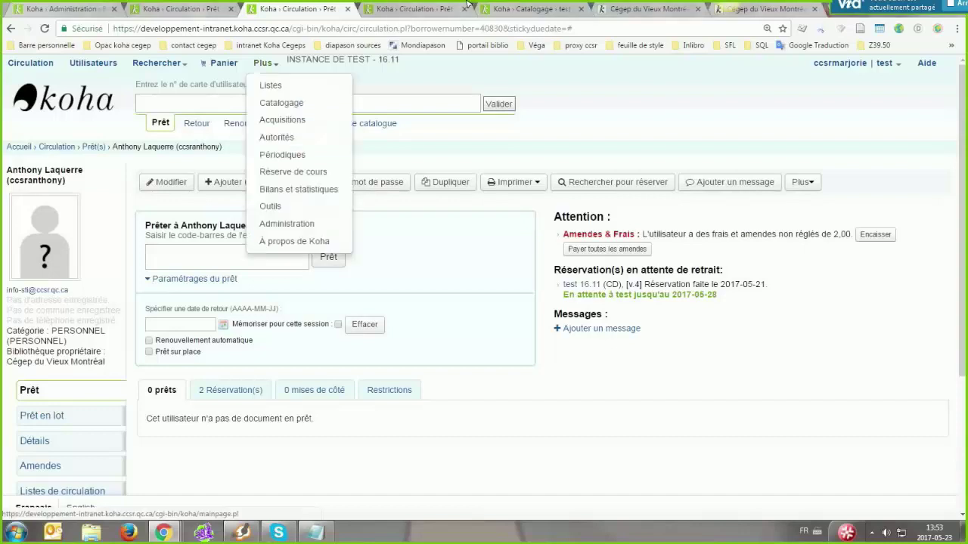
{"action": "left_click", "coordinate": [303, 223]}
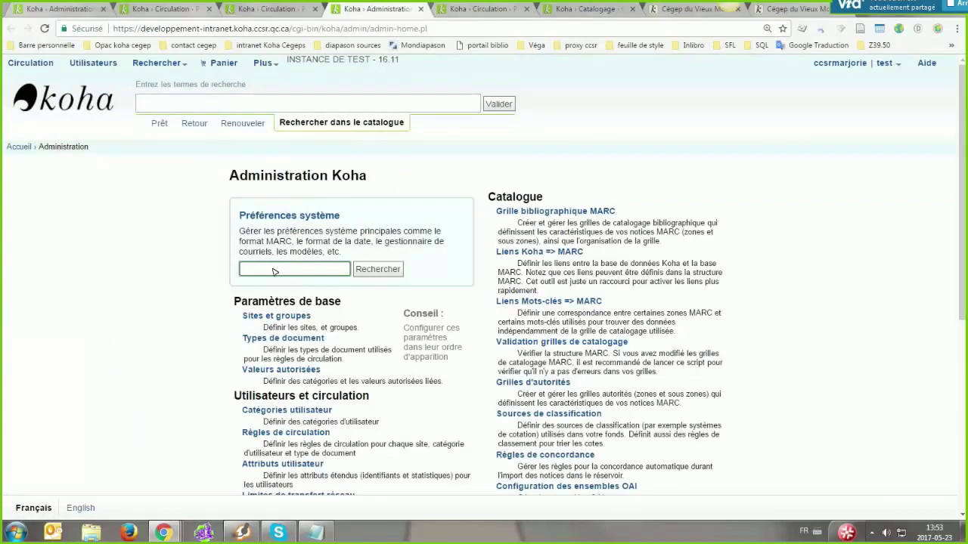
{"action": "key", "text": "Return"}
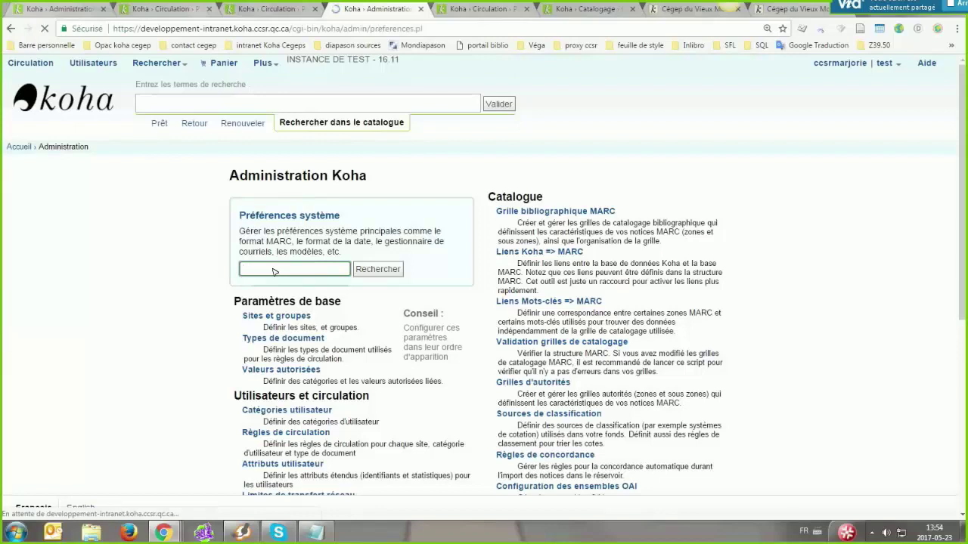
{"action": "scroll", "coordinate": [272, 270], "scroll_direction": "down", "scroll_amount": 3}
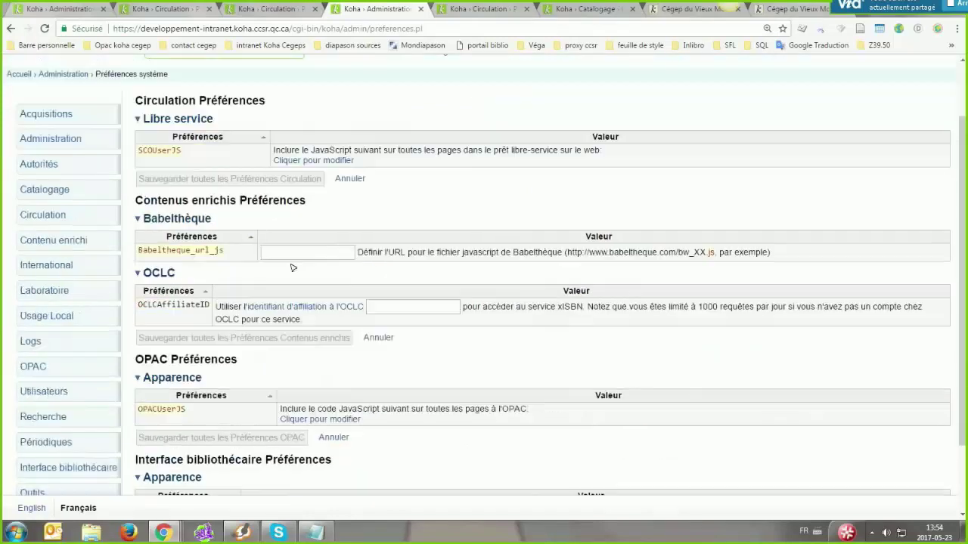
{"action": "scroll", "coordinate": [252, 409], "scroll_direction": "down", "scroll_amount": 3}
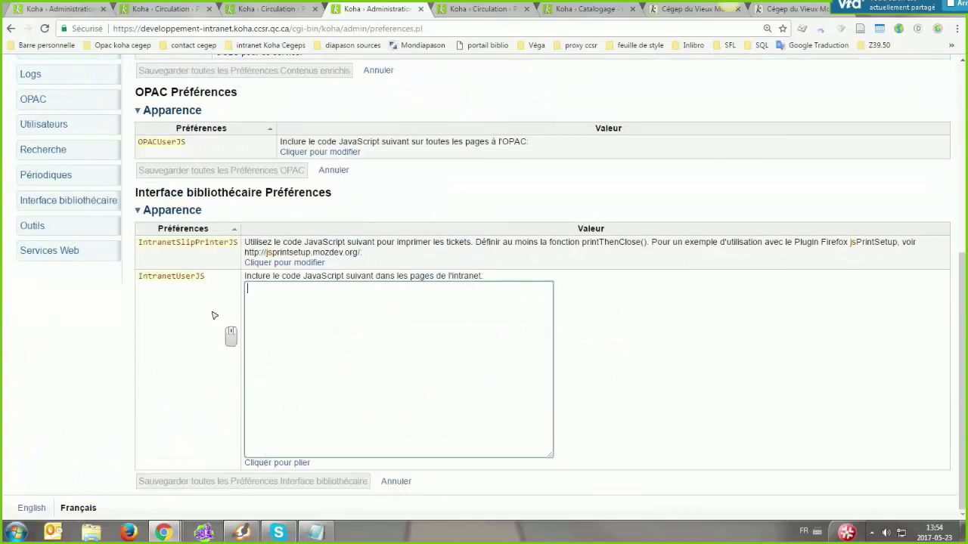
{"action": "left_click", "coordinate": [303, 321]}
{"action": "type", "text": "//deplier par defaut Paramètres de prêt $(\".checkout-settings\").attr(\"class\",\"\").attr(\"style\",\"\");"}
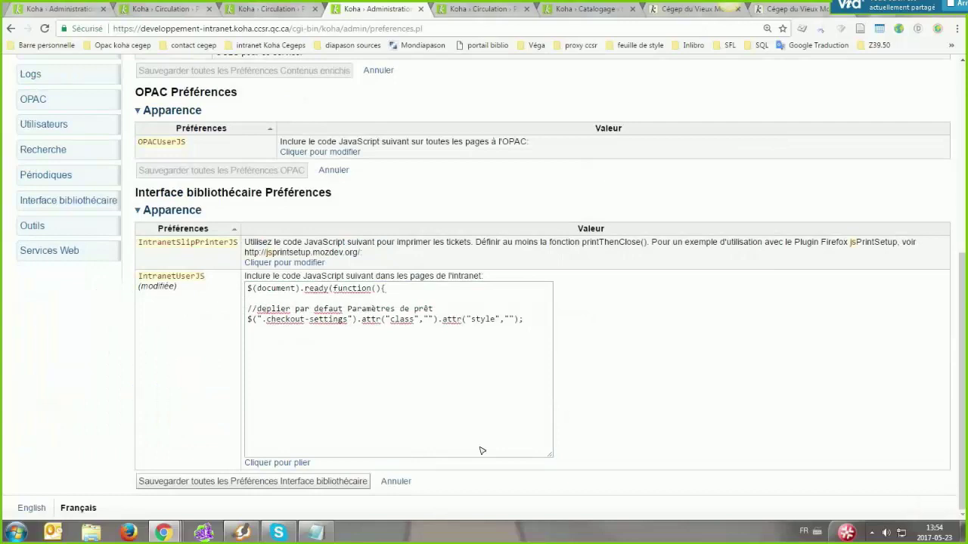
{"action": "left_click", "coordinate": [539, 327]}
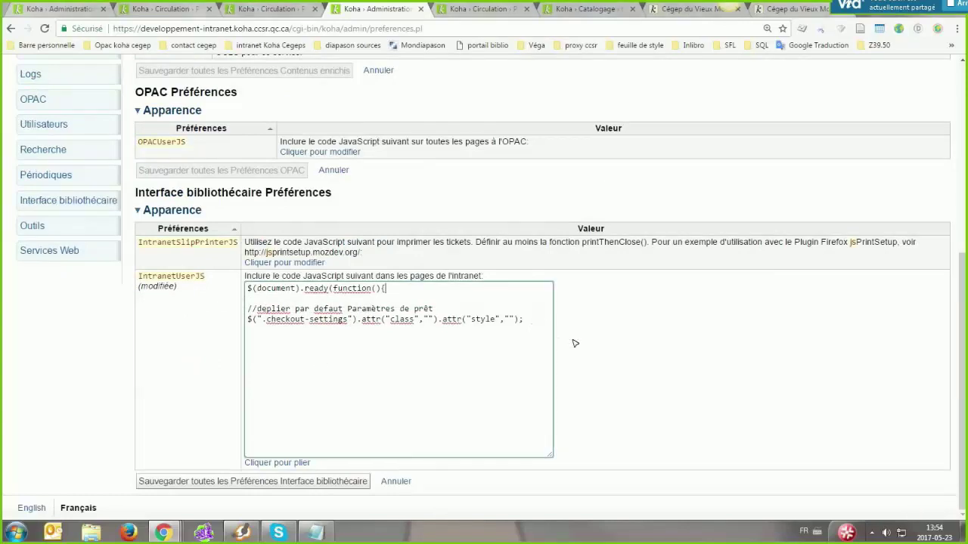
{"action": "left_click", "coordinate": [208, 482]}
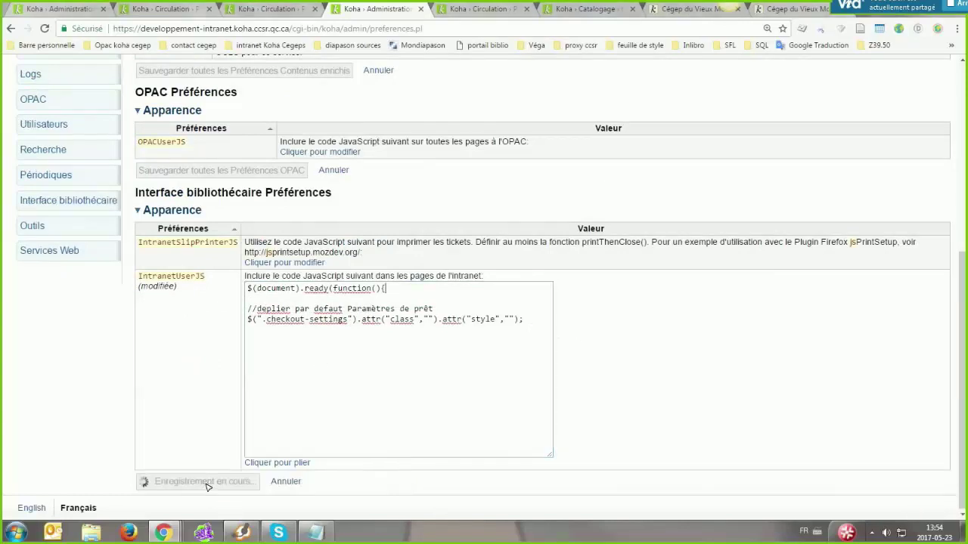
Look up the patron by login on the checkout page to test the new code
{"action": "left_click", "coordinate": [275, 9]}
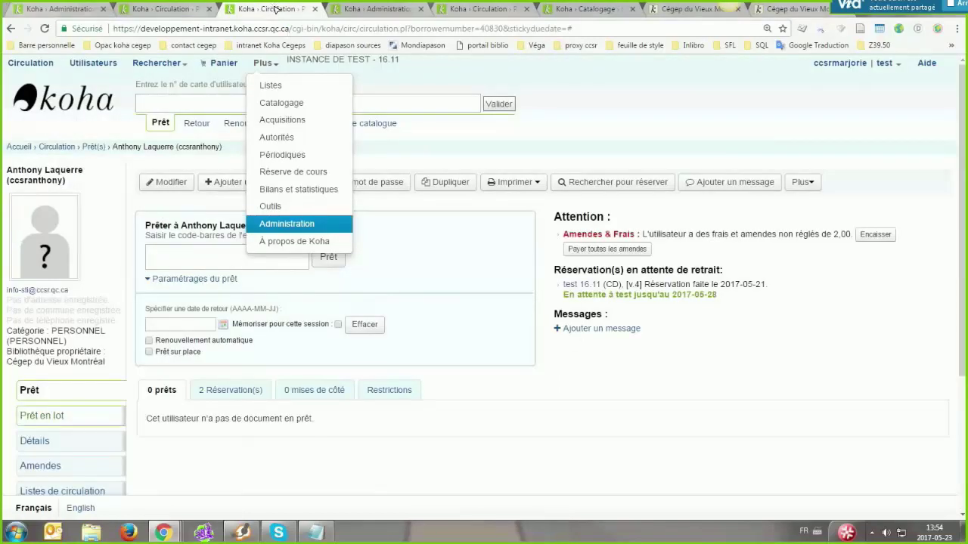
{"action": "left_click", "coordinate": [55, 390]}
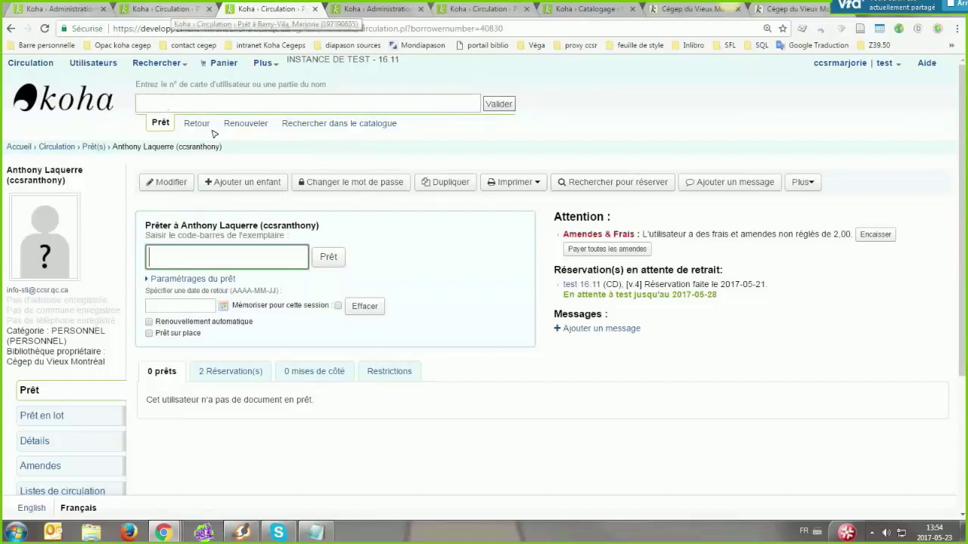
{"action": "key", "text": "Down"}
{"action": "key", "text": "Return"}
{"action": "key", "text": "Return"}
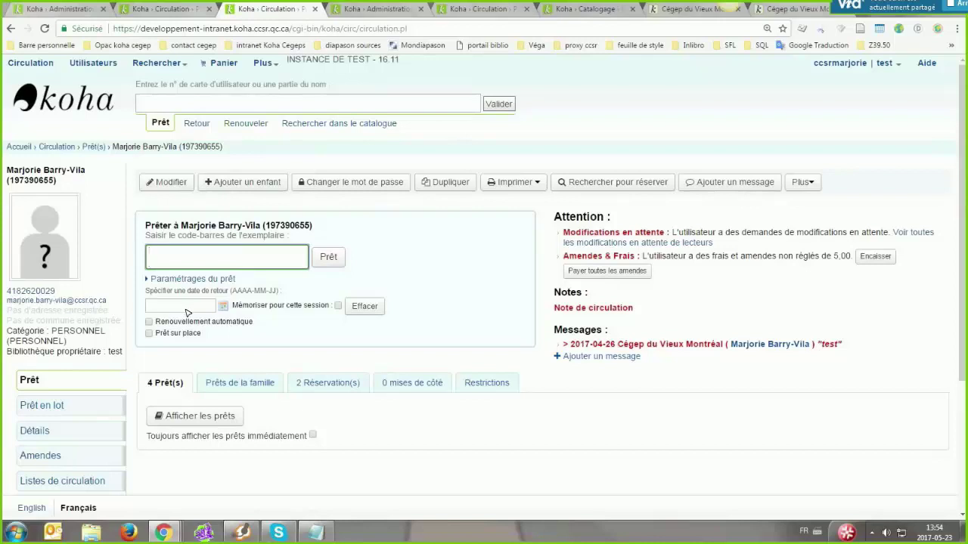
Delete the two checkout-settings lines from IntranetUserJS and save the preference again
{"action": "left_click", "coordinate": [375, 10]}
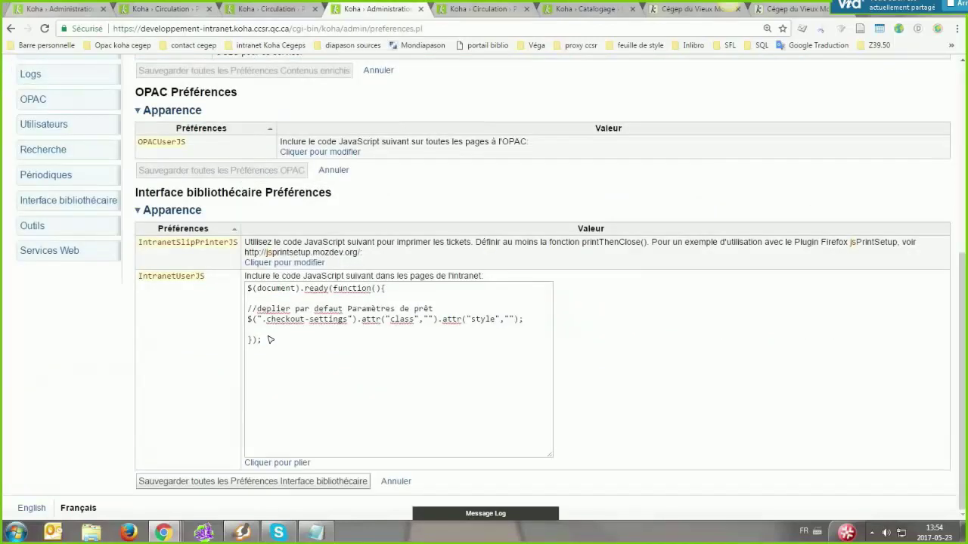
{"action": "left_click_drag", "start_coordinate": [252, 328], "coordinate": [236, 309]}
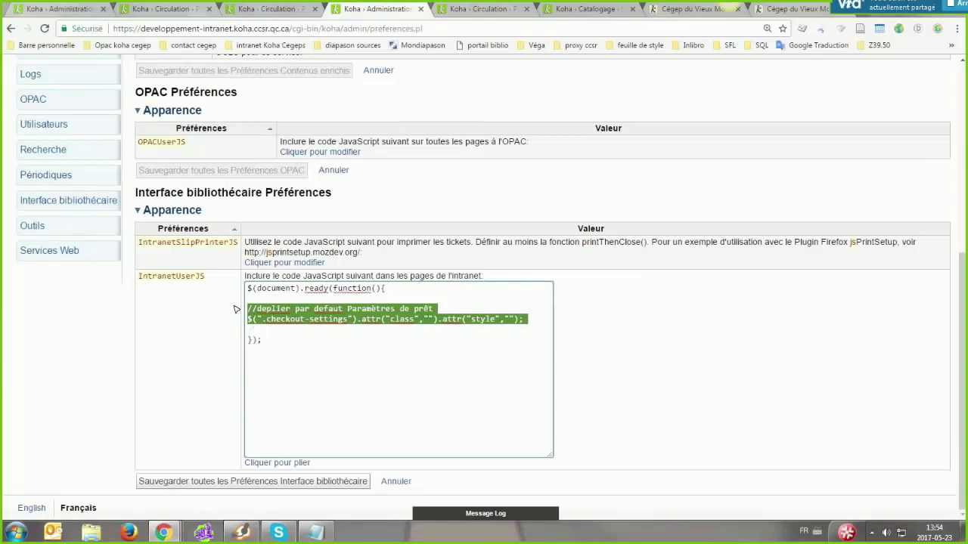
{"action": "key", "text": "BackSpace"}
{"action": "left_click", "coordinate": [217, 482]}
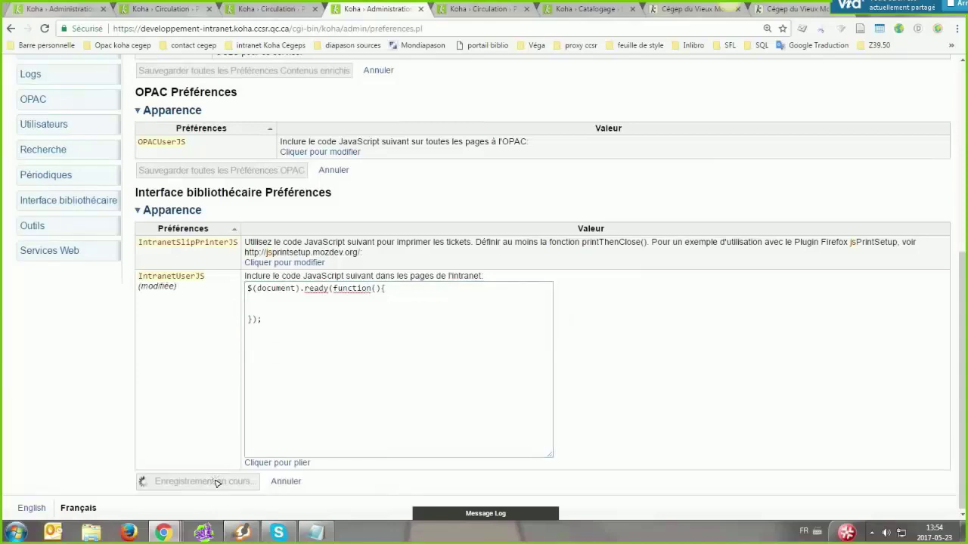
{"action": "left_click", "coordinate": [270, 10]}
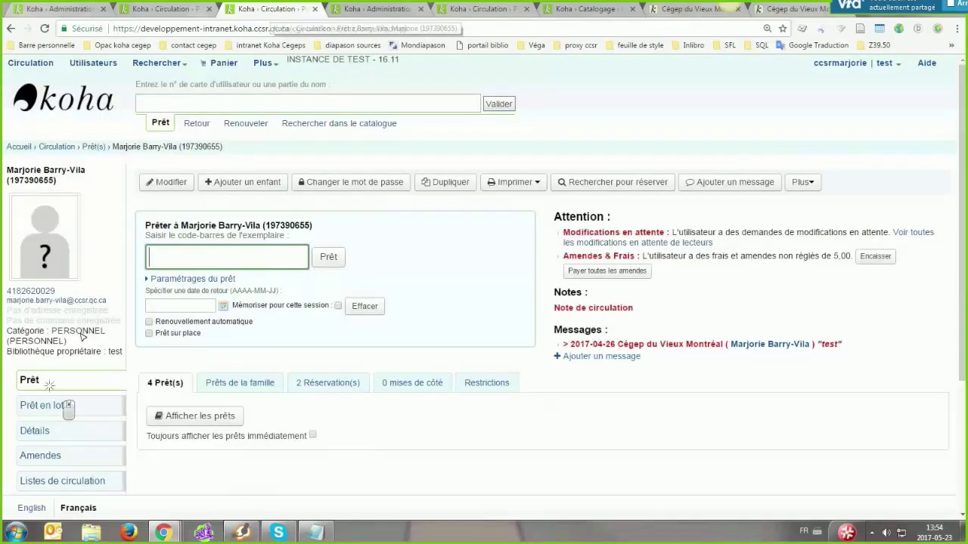
Reload the patron's checkout page, then toggle Paramétrages du prêt open, closed and open again
{"action": "left_click", "coordinate": [49, 386]}
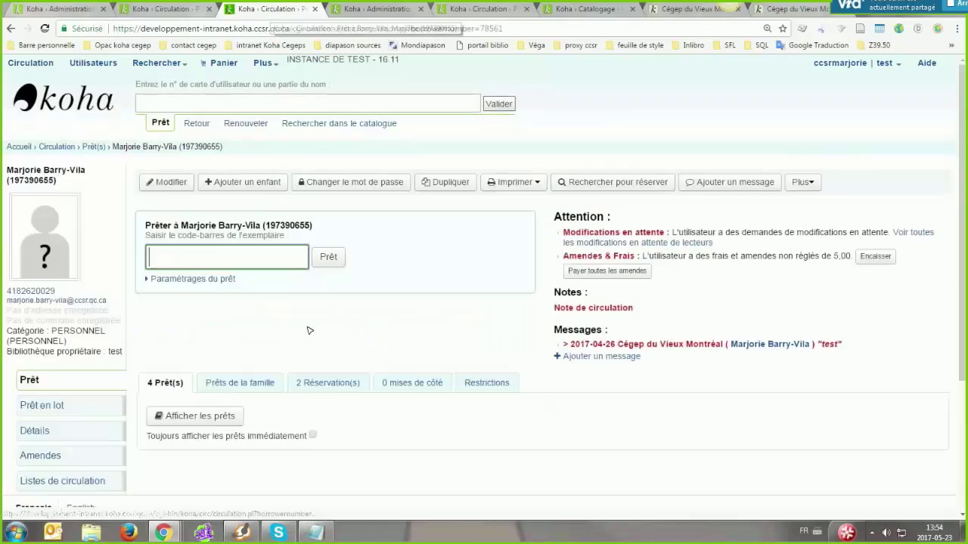
{"action": "left_click", "coordinate": [168, 279]}
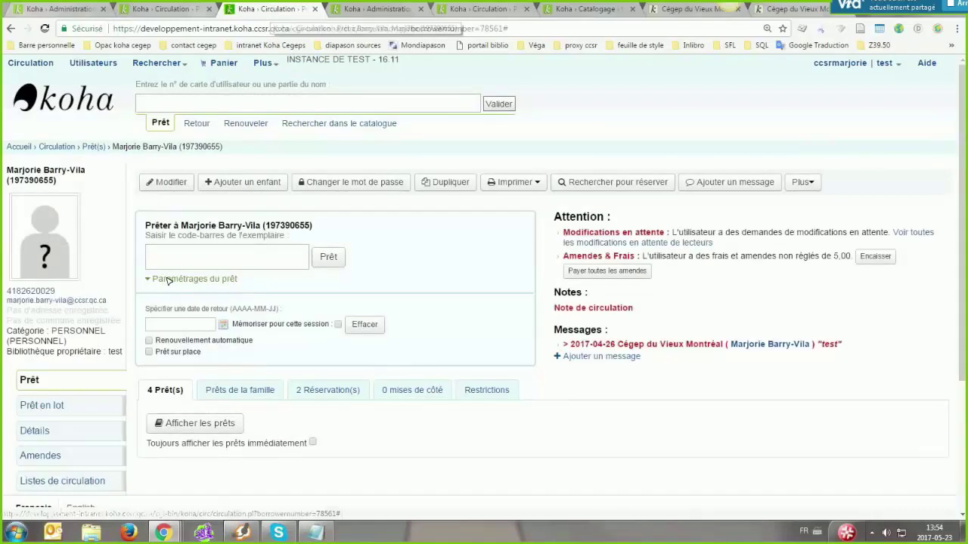
{"action": "left_click", "coordinate": [168, 279]}
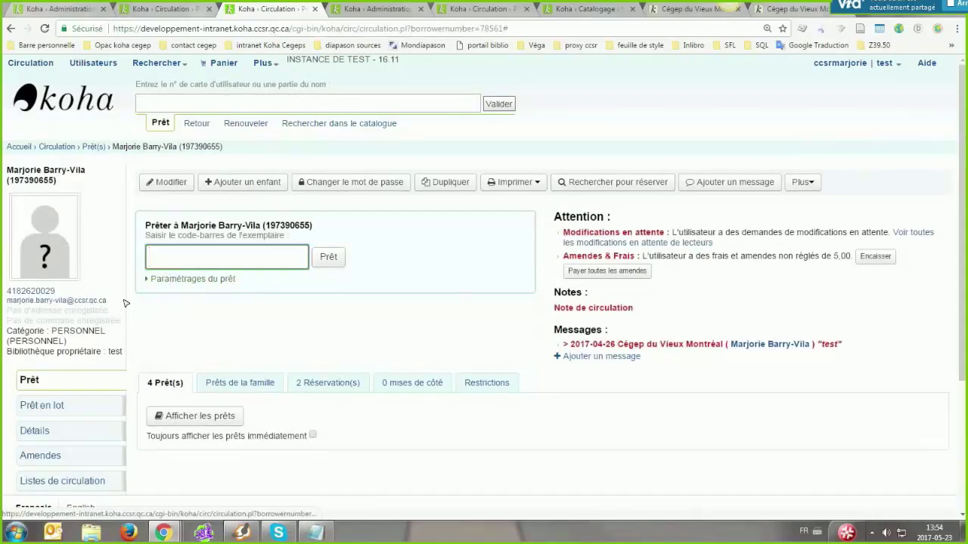
{"action": "left_click", "coordinate": [173, 280]}
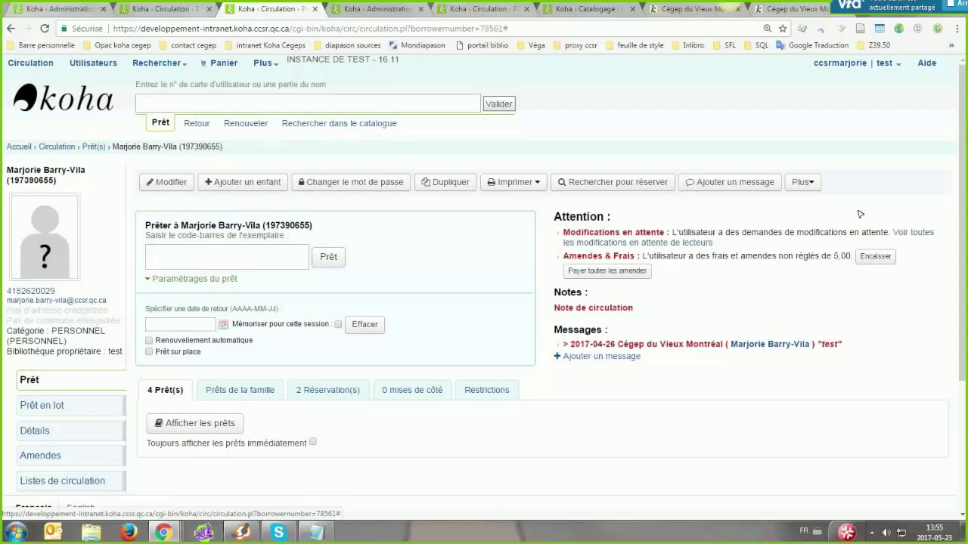
{"action": "middle_click", "coordinate": [34, 63]}
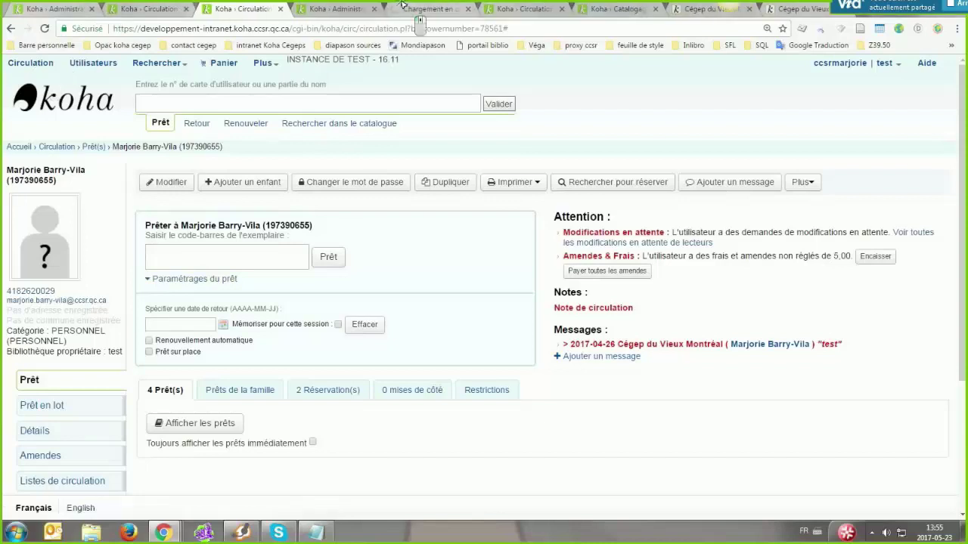
Check in barcode 111 on the Retour page, bringing up the transfer notice to Cégep du Vieux Montréal
{"action": "left_click", "coordinate": [424, 9]}
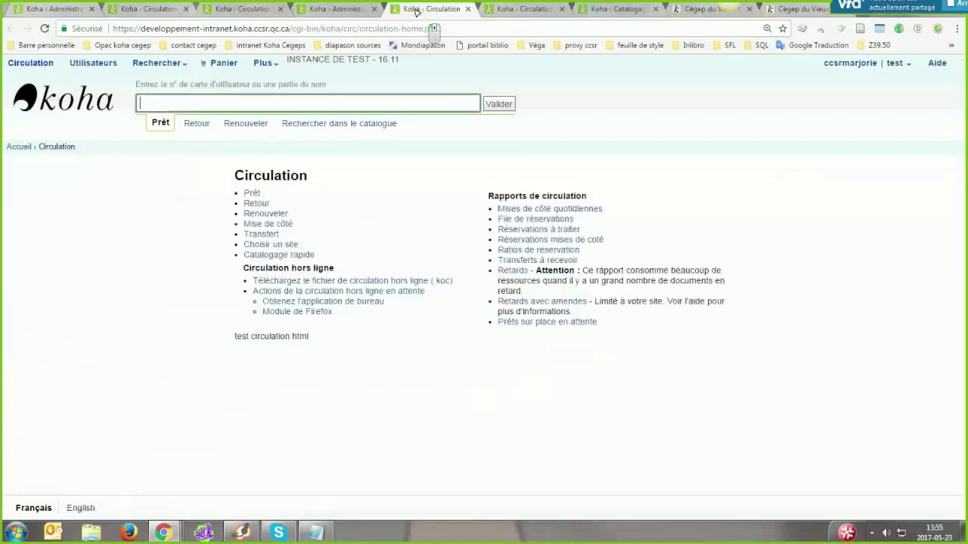
{"action": "left_click", "coordinate": [256, 204]}
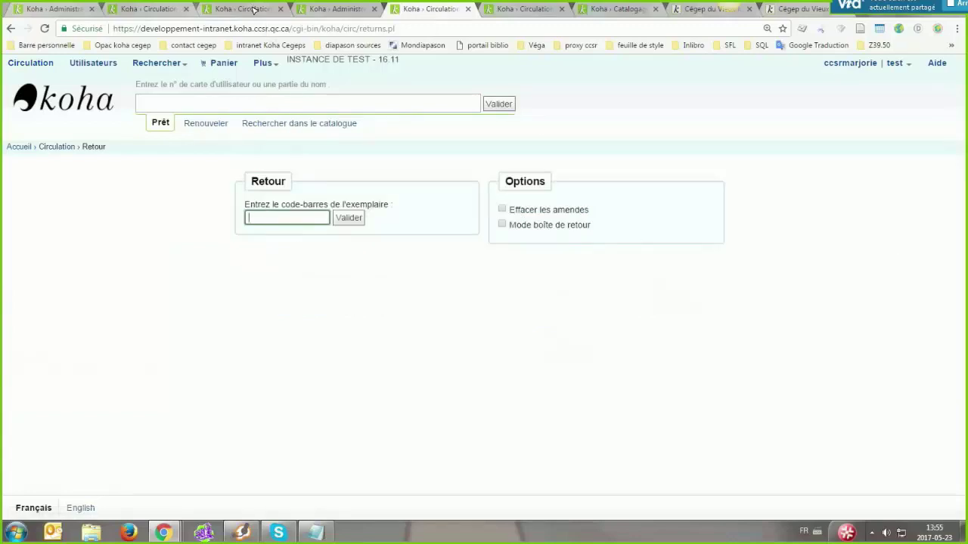
{"action": "left_click", "coordinate": [204, 425]}
{"action": "key", "text": "ctrl+shift+Tab"}
{"action": "key", "text": "ctrl+shift+Tab"}
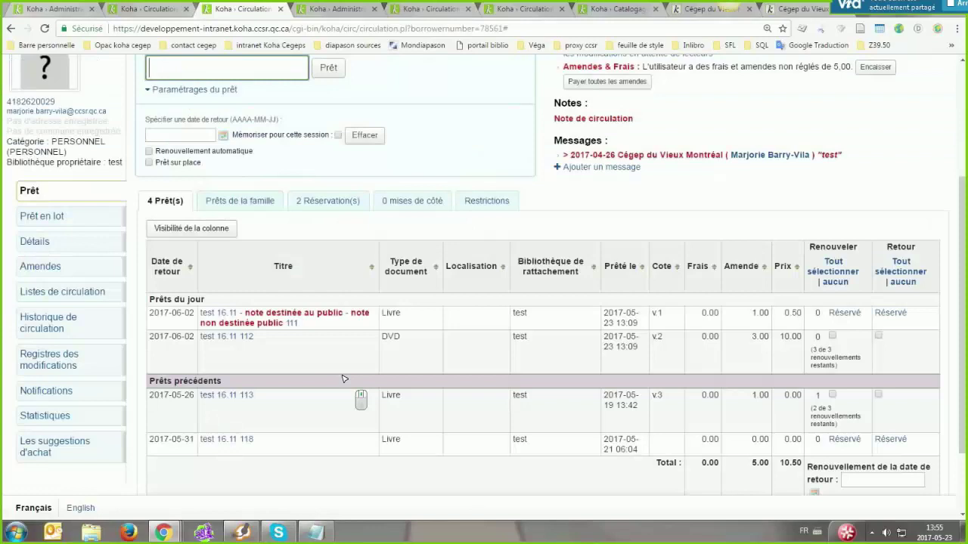
{"action": "left_click", "coordinate": [420, 7]}
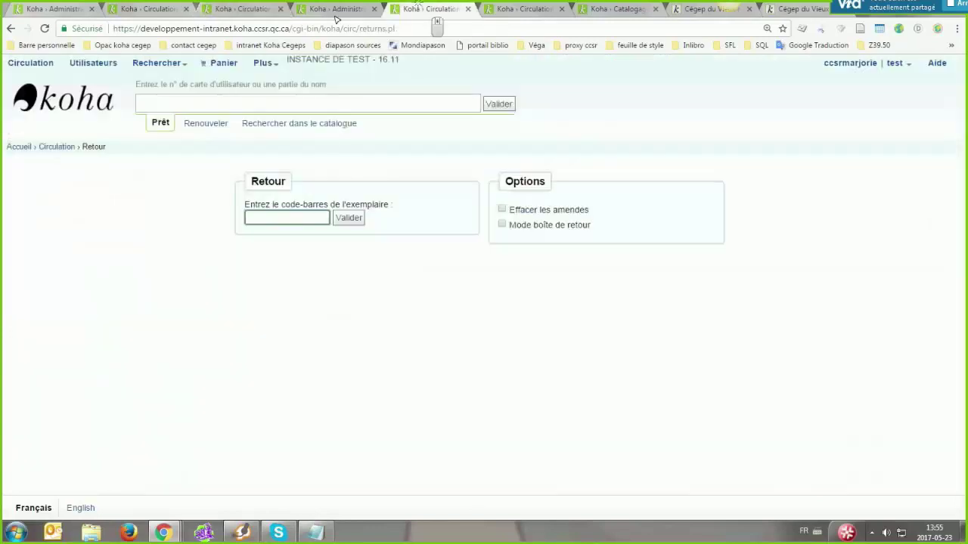
{"action": "type", "text": "111"}
{"action": "key", "text": "Return"}
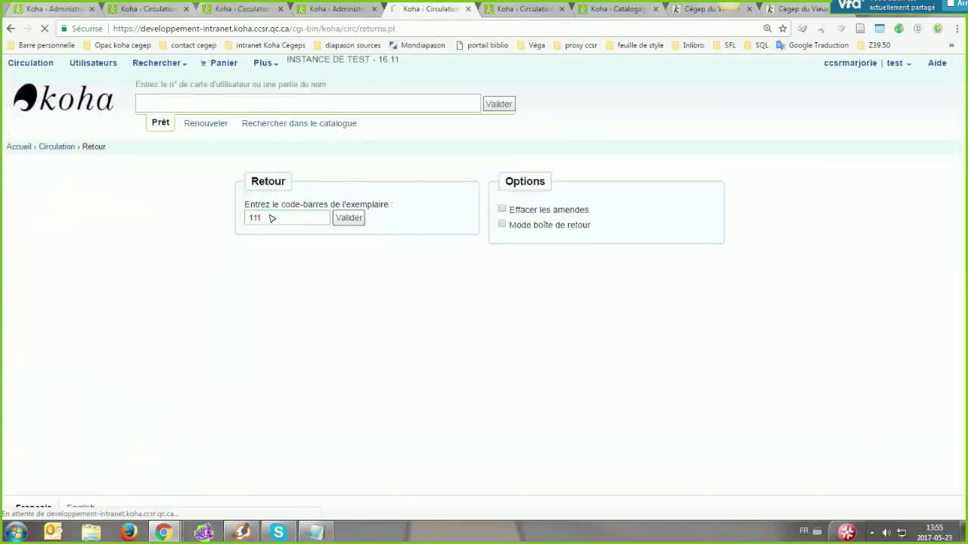
{"action": "left_click", "coordinate": [348, 218]}
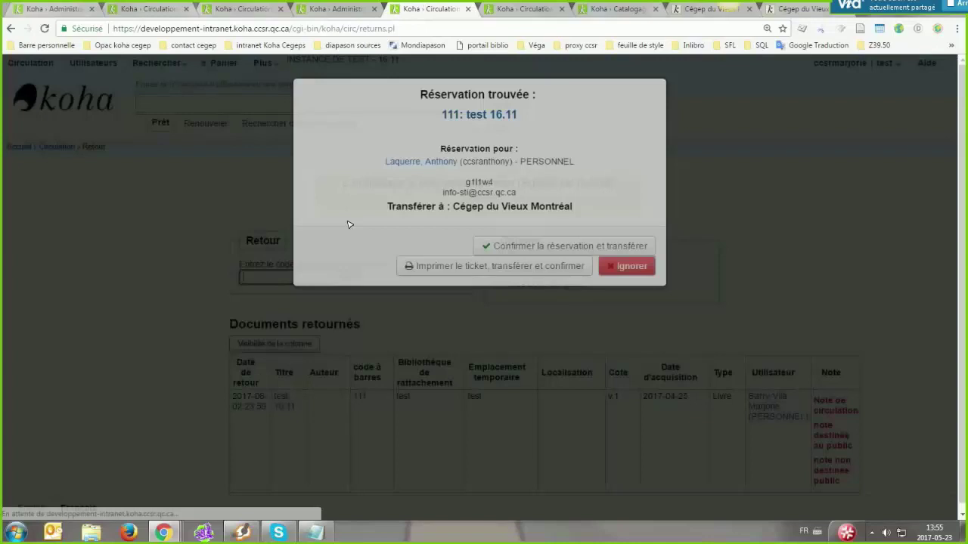
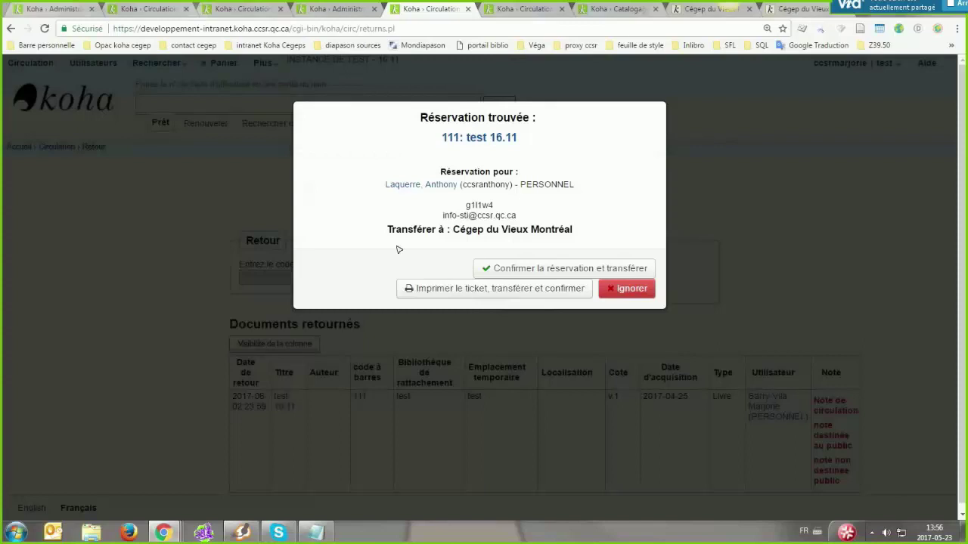
Confirm the hold on item 111 and transfer it to Cégep du Vieux Montréal
{"action": "left_click", "coordinate": [543, 271]}
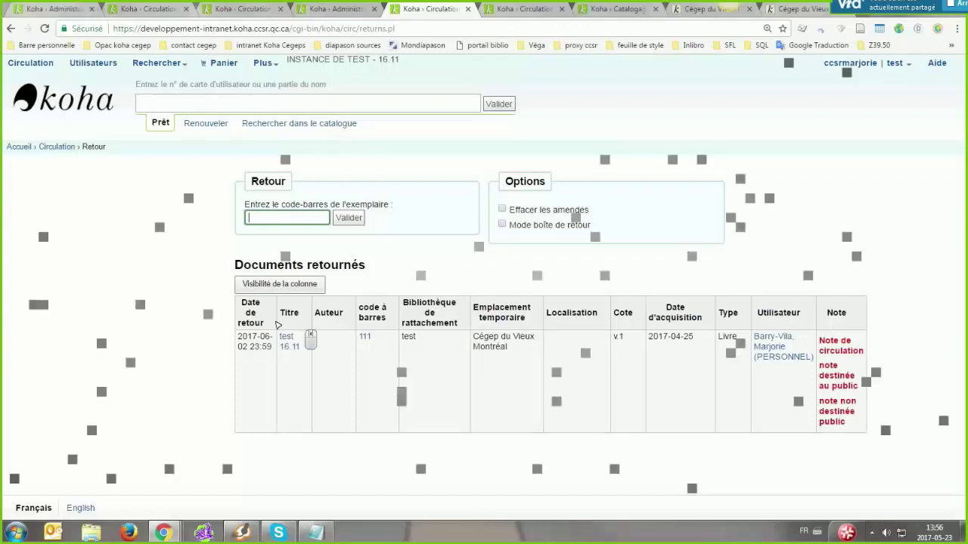
Hide the Date d'acquisition column in the returned-documents table, then show it again
{"action": "left_click", "coordinate": [279, 283]}
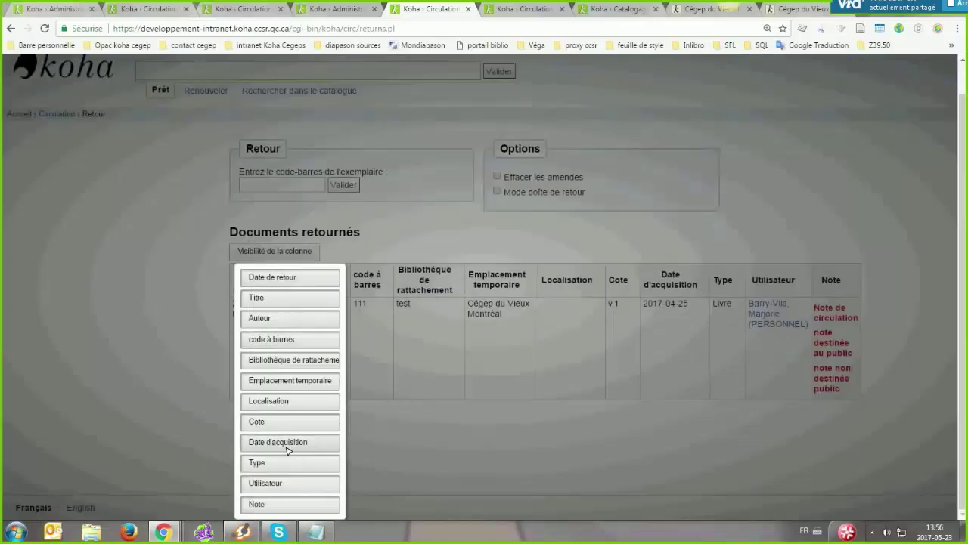
{"action": "scroll", "coordinate": [287, 450], "scroll_direction": "up", "scroll_amount": 1}
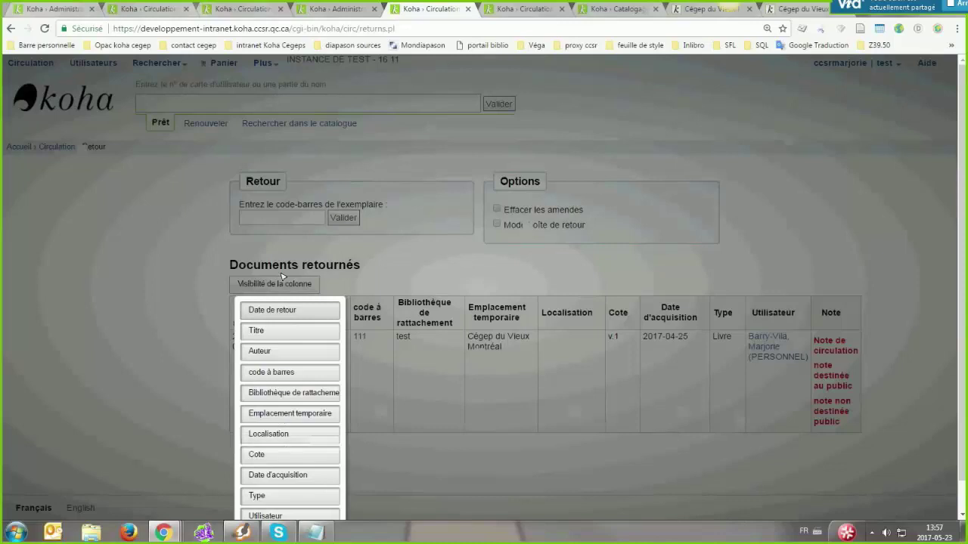
{"action": "scroll", "coordinate": [282, 277], "scroll_direction": "down", "scroll_amount": 1}
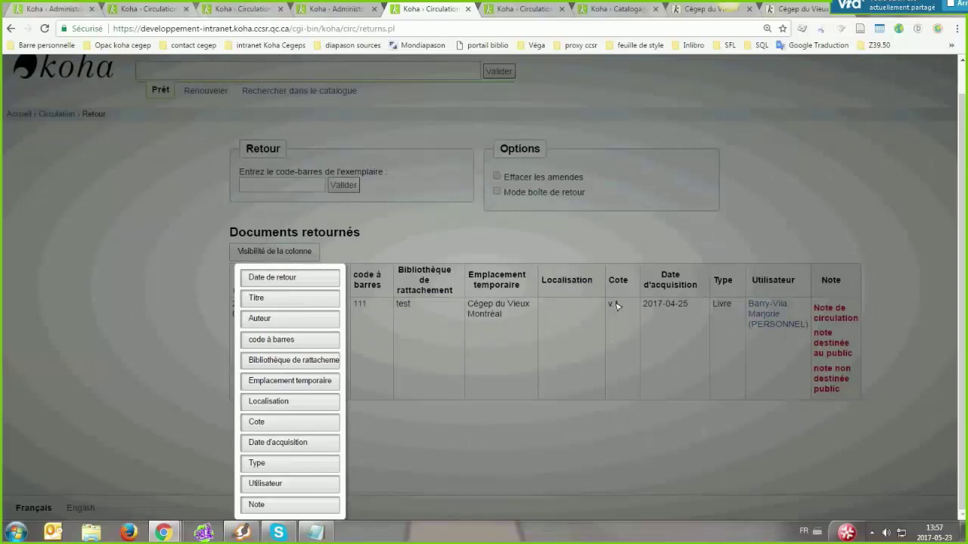
{"action": "left_click", "coordinate": [284, 442]}
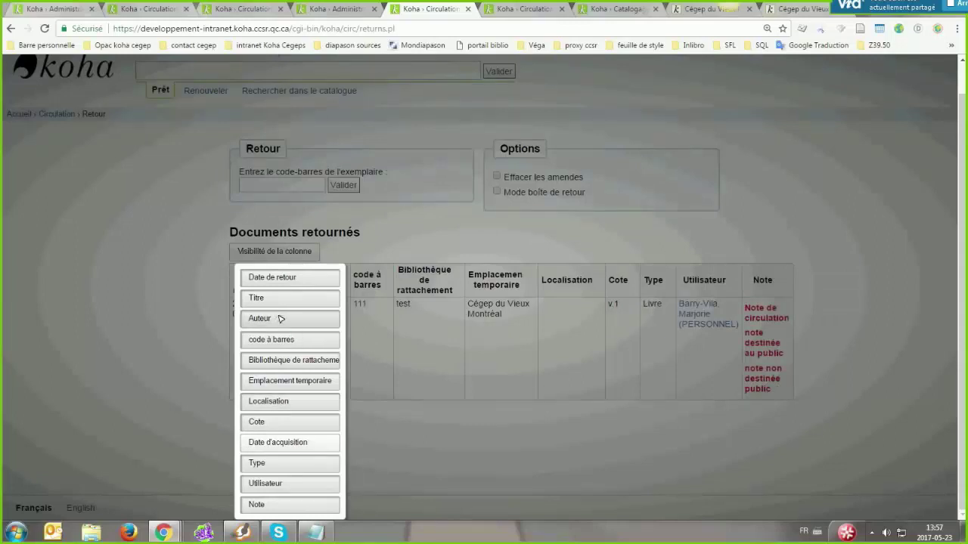
{"action": "left_click", "coordinate": [276, 443]}
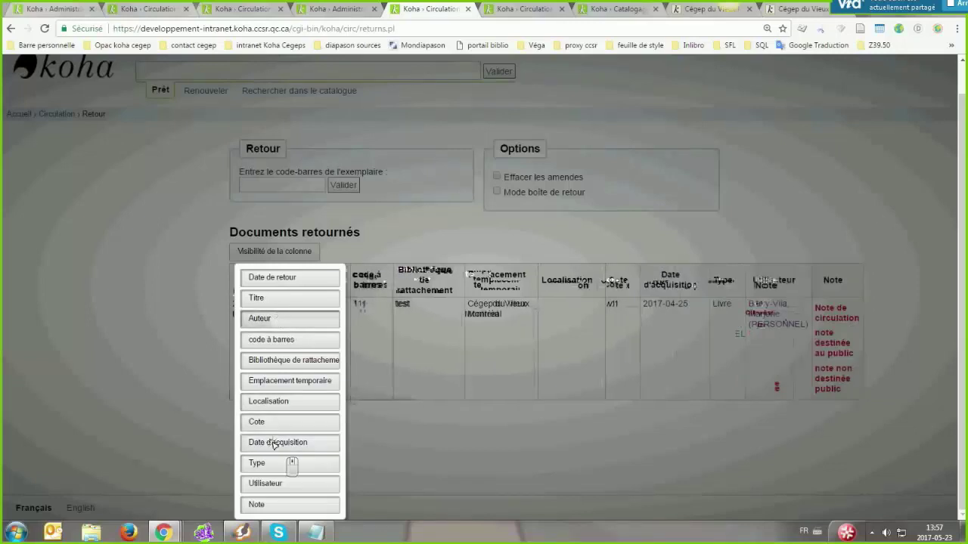
{"action": "left_click", "coordinate": [456, 245]}
{"action": "scroll", "coordinate": [460, 257], "scroll_direction": "up", "scroll_amount": 1}
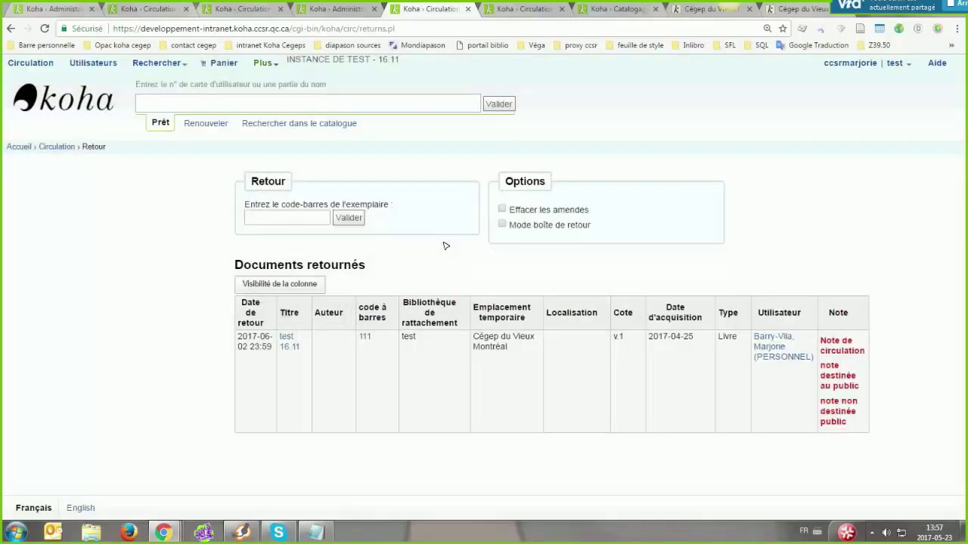
{"action": "left_click", "coordinate": [263, 63]}
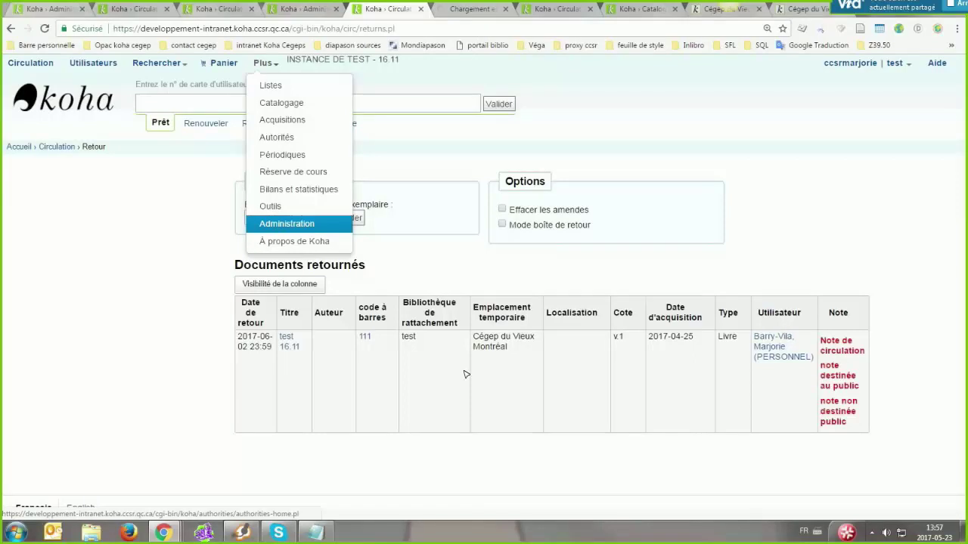
Open Administration's Configuration des colonnes and expand the Circulation section
{"action": "scroll", "coordinate": [466, 374], "scroll_direction": "down", "scroll_amount": 3}
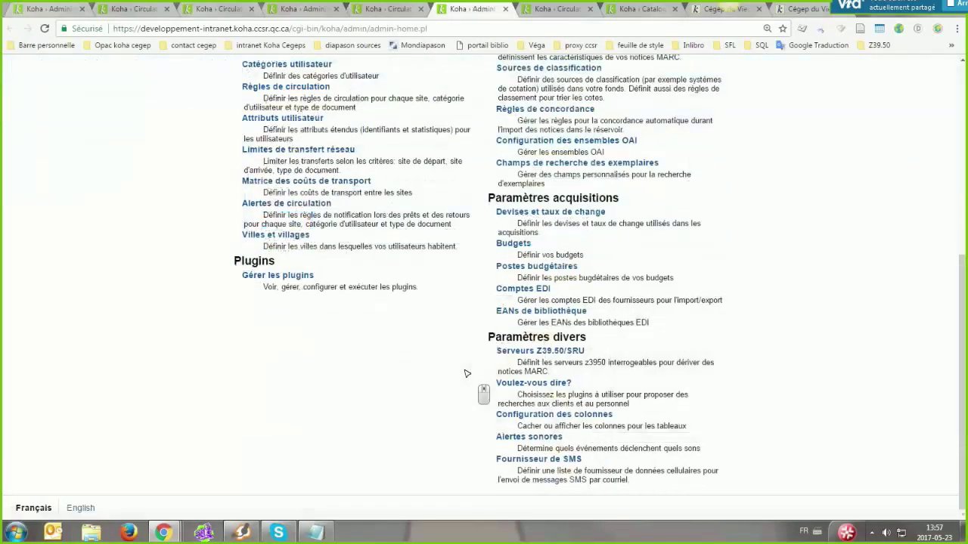
{"action": "left_click", "coordinate": [574, 415]}
{"action": "left_click", "coordinate": [564, 416]}
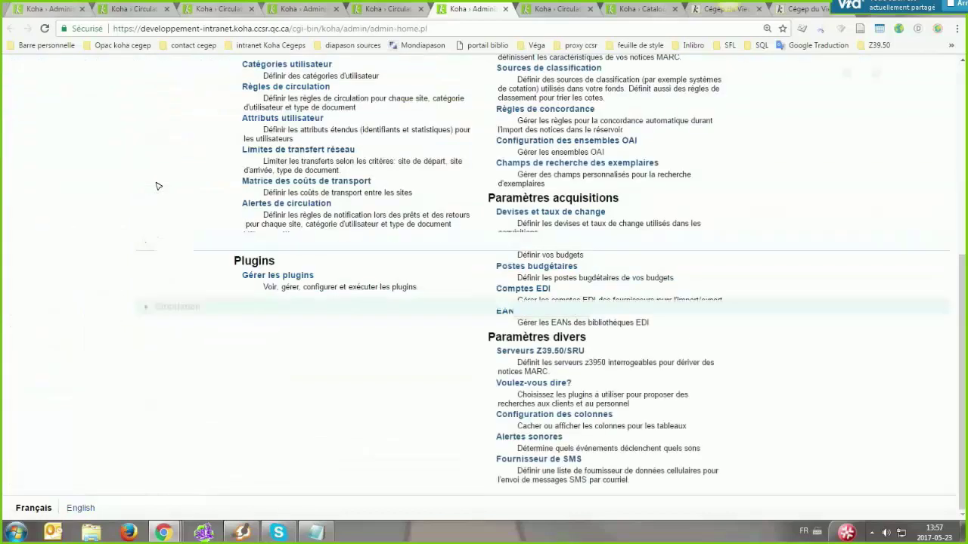
{"action": "left_click", "coordinate": [148, 305]}
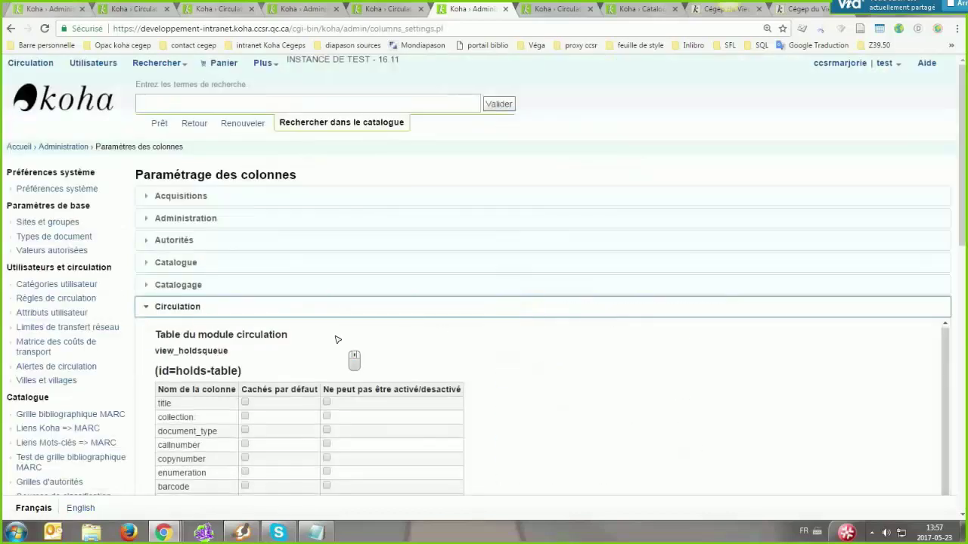
Make the returns table's dateaccessioned column hidden by default and save the settings
{"action": "scroll", "coordinate": [337, 339], "scroll_direction": "down", "scroll_amount": 2}
{"action": "scroll", "coordinate": [298, 401], "scroll_direction": "down", "scroll_amount": 2}
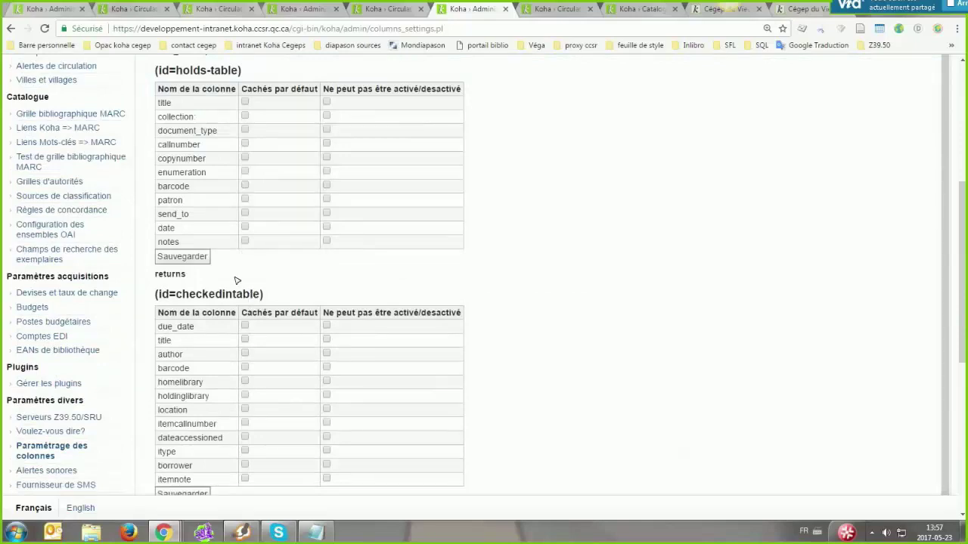
{"action": "scroll", "coordinate": [162, 168], "scroll_direction": "up", "scroll_amount": 4}
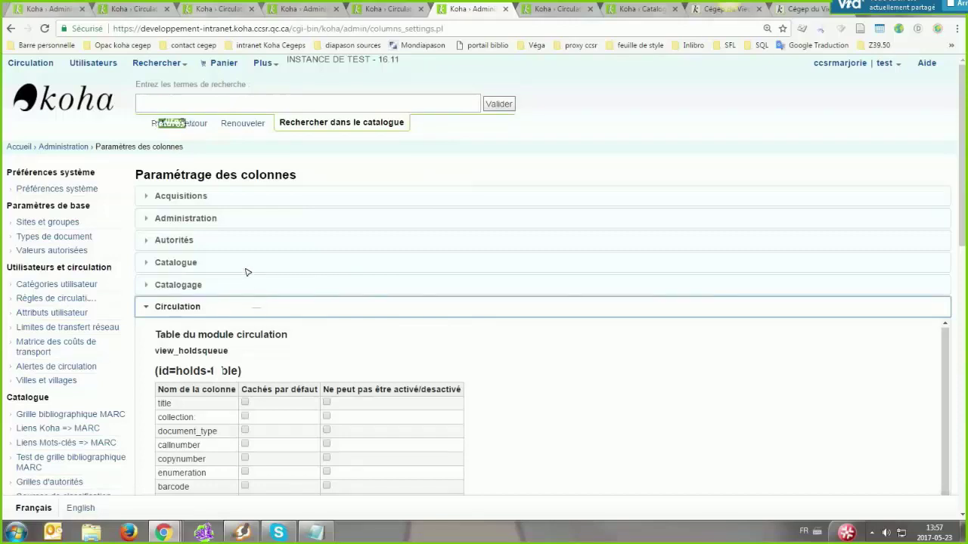
{"action": "scroll", "coordinate": [247, 283], "scroll_direction": "down", "scroll_amount": 15}
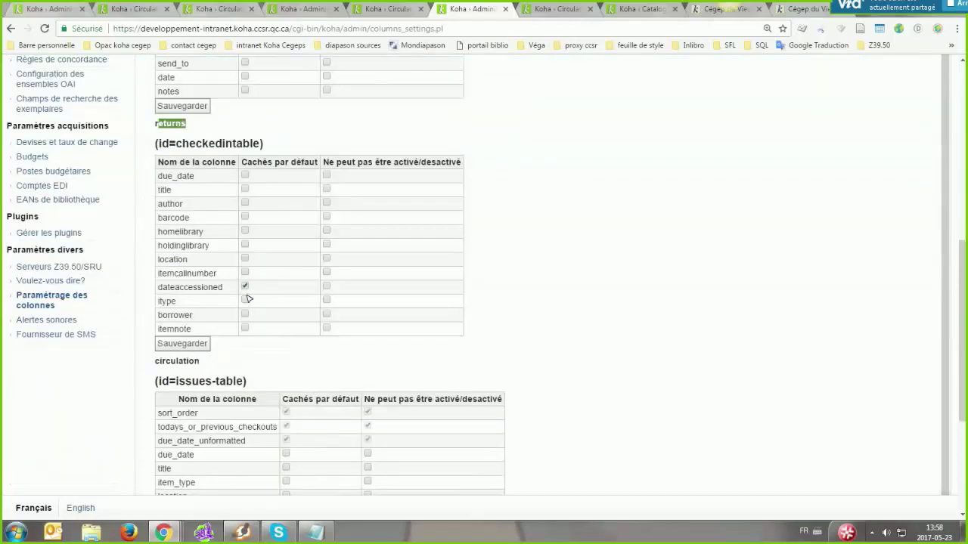
{"action": "left_click", "coordinate": [244, 203]}
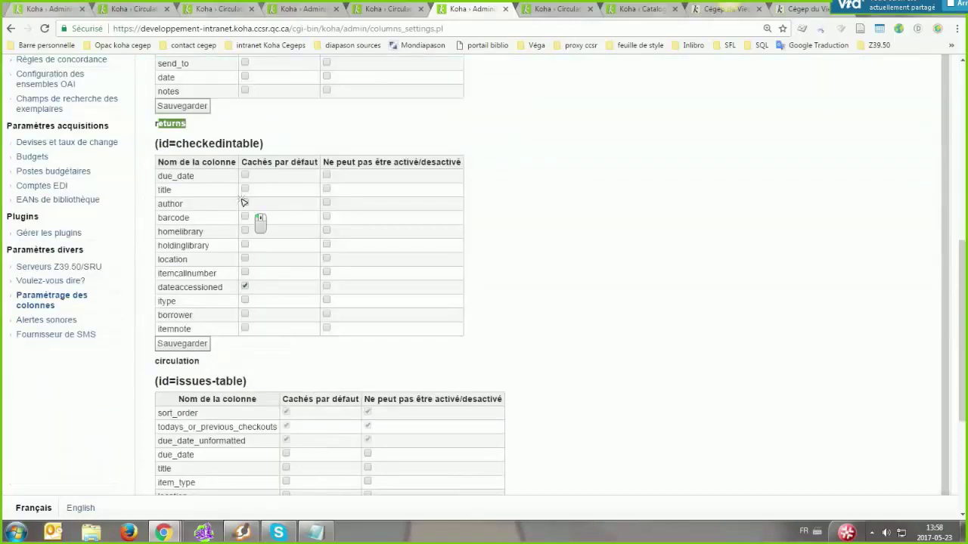
{"action": "left_click", "coordinate": [182, 344]}
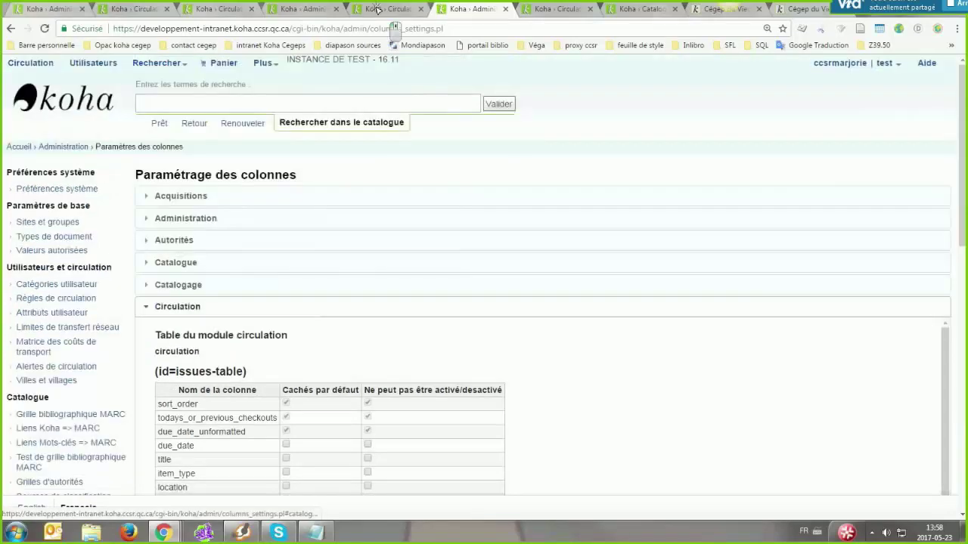
{"action": "left_click", "coordinate": [393, 8]}
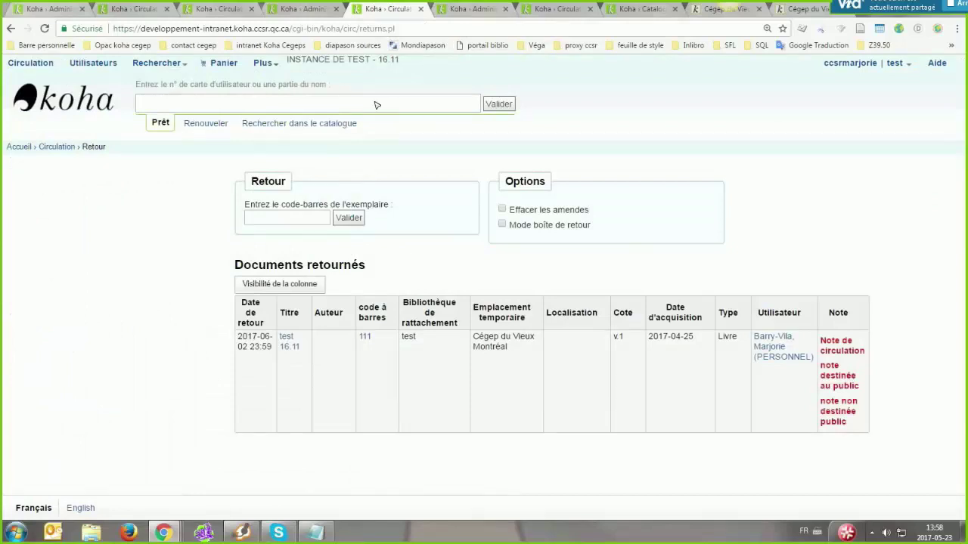
Check in barcodes 111 and 112, then toggle the Date d'acquisition column's visibility
{"action": "left_click", "coordinate": [304, 219]}
{"action": "type", "text": "111"}
{"action": "key", "text": "Return"}
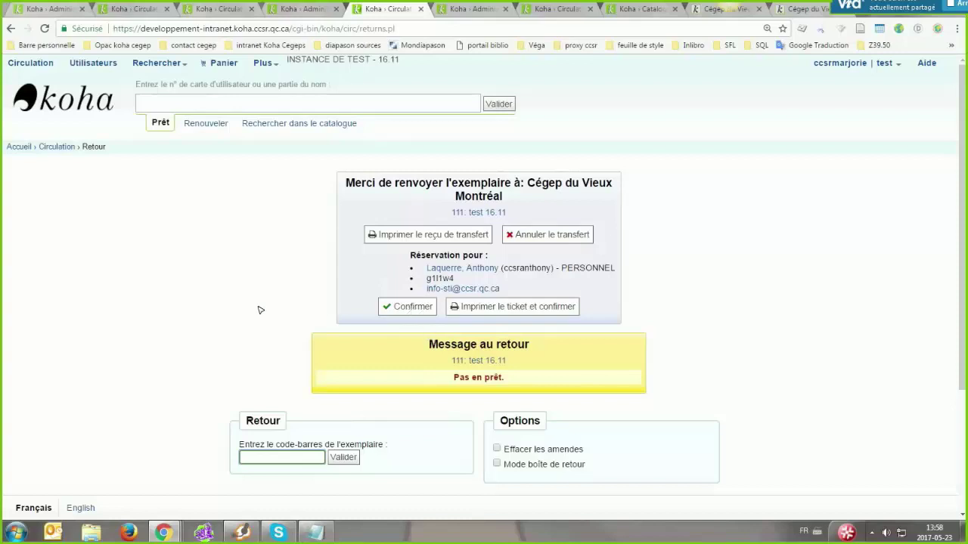
{"action": "type", "text": "112"}
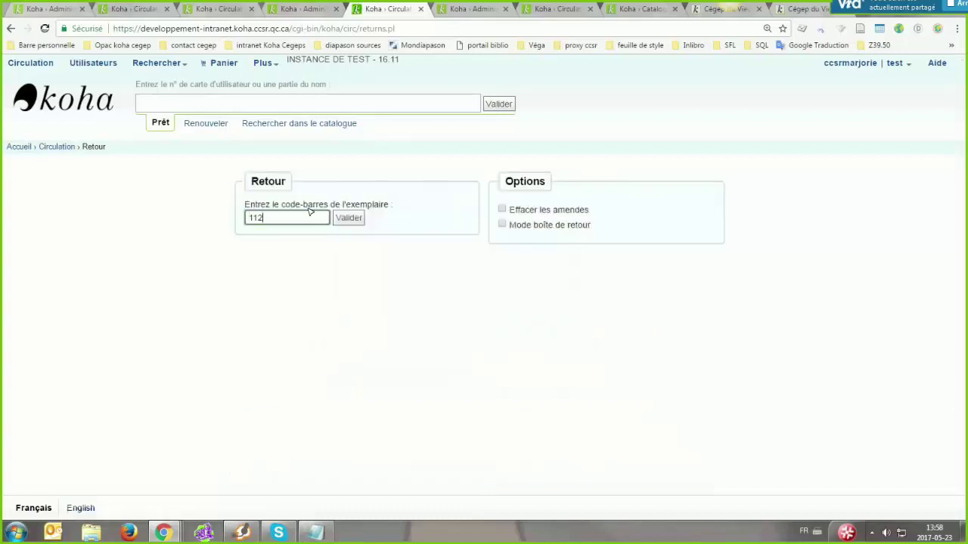
{"action": "left_click", "coordinate": [346, 218]}
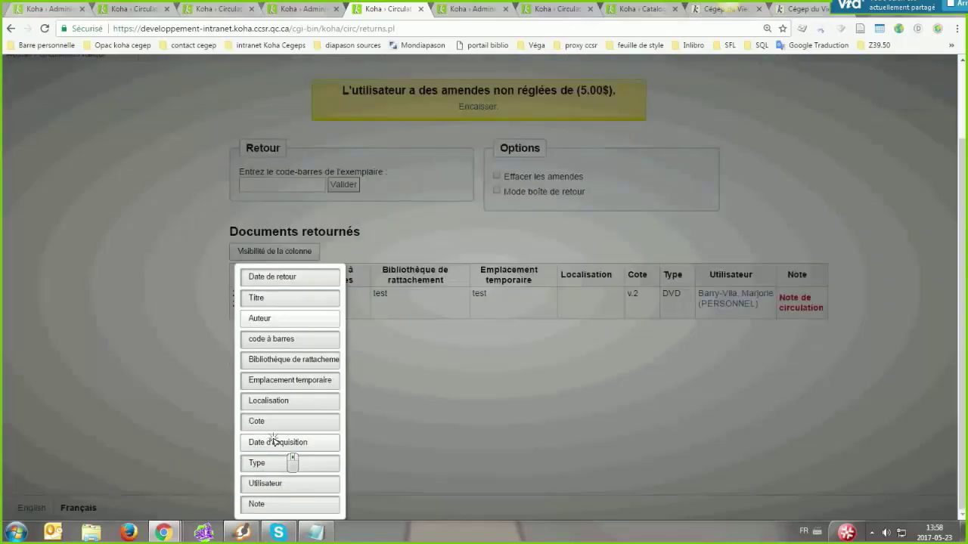
{"action": "left_click", "coordinate": [274, 441]}
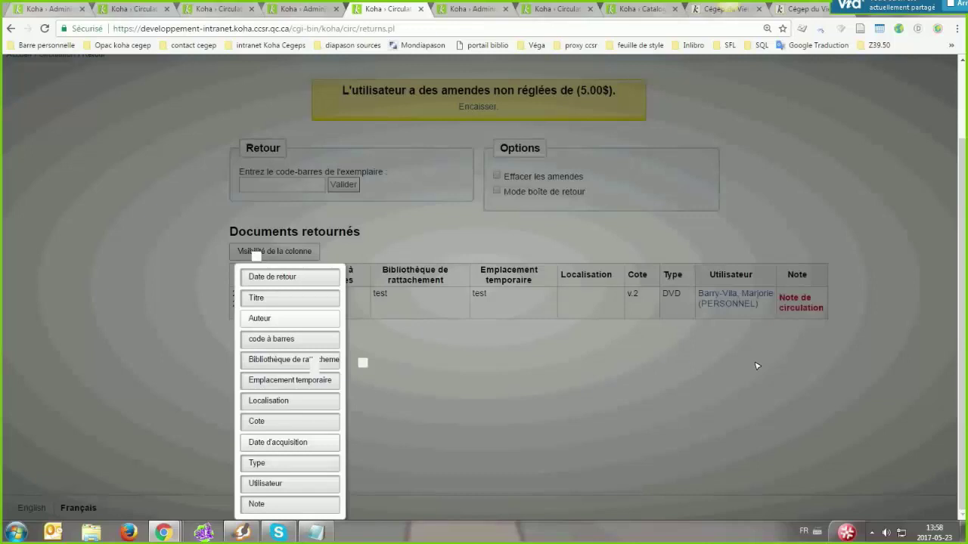
{"action": "left_click", "coordinate": [757, 366]}
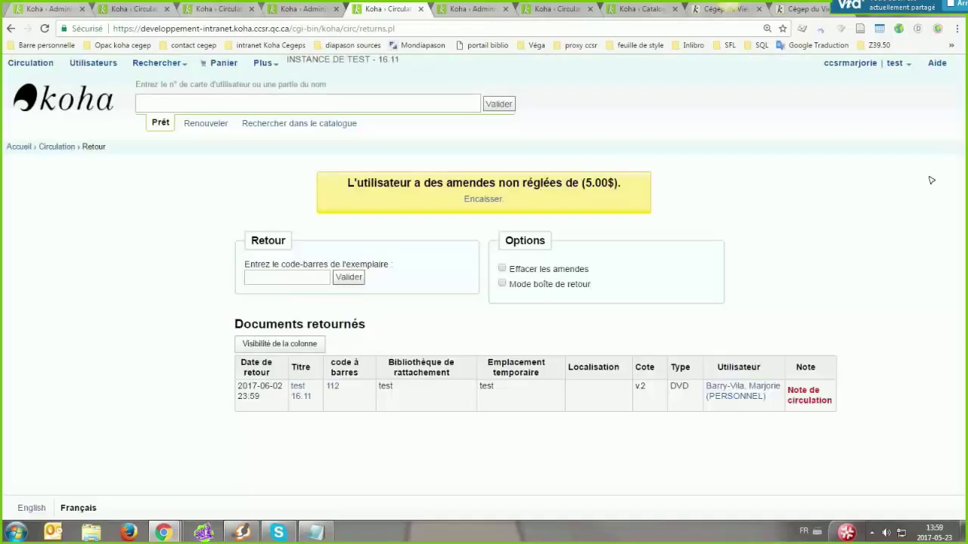
On the patron's checkout page, expand Paramétrages du prêt and open the due-date calendar
{"action": "left_click", "coordinate": [221, 9]}
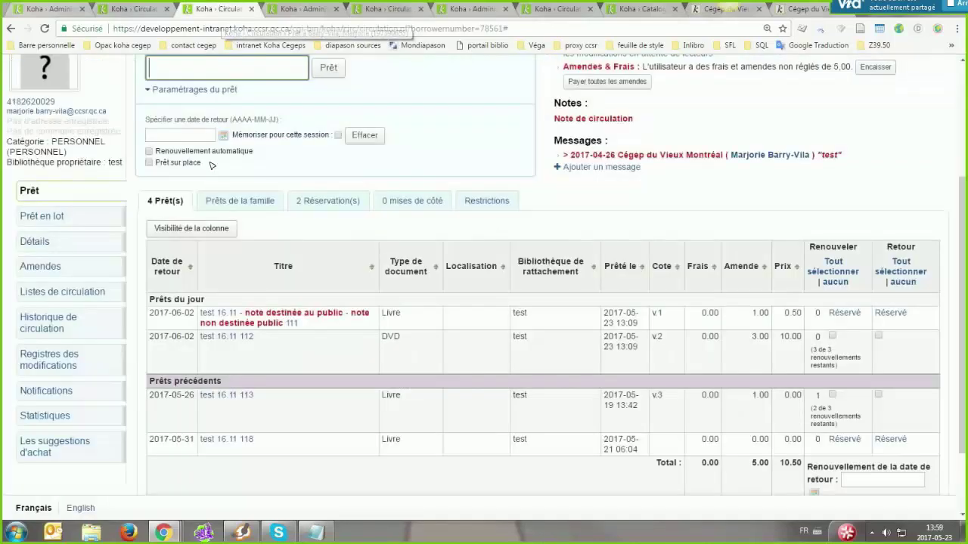
{"action": "left_click", "coordinate": [204, 90]}
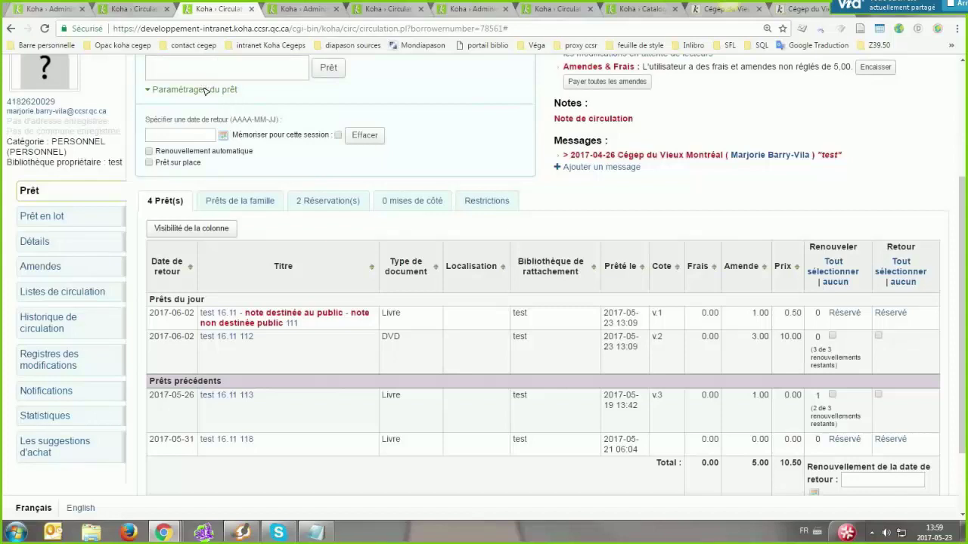
{"action": "left_click", "coordinate": [205, 90]}
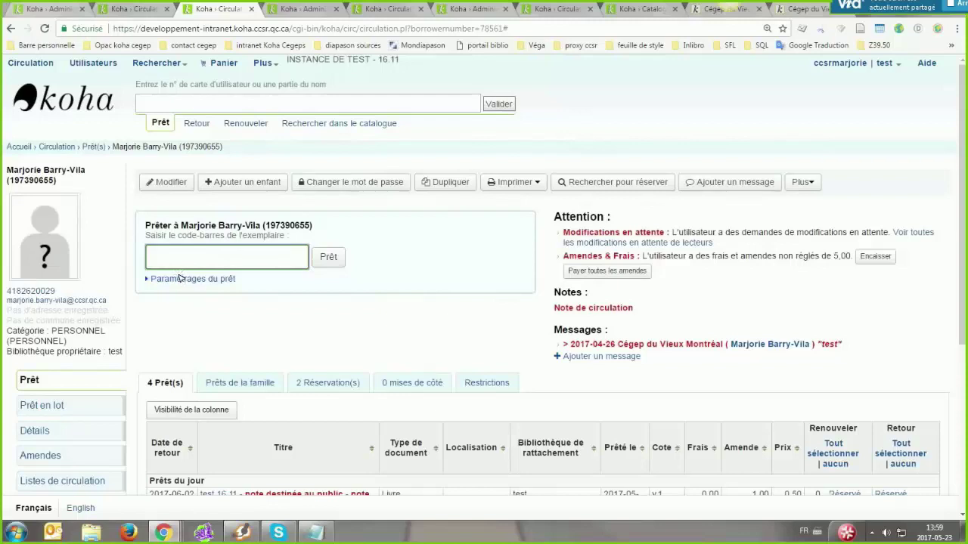
{"action": "left_click", "coordinate": [152, 281]}
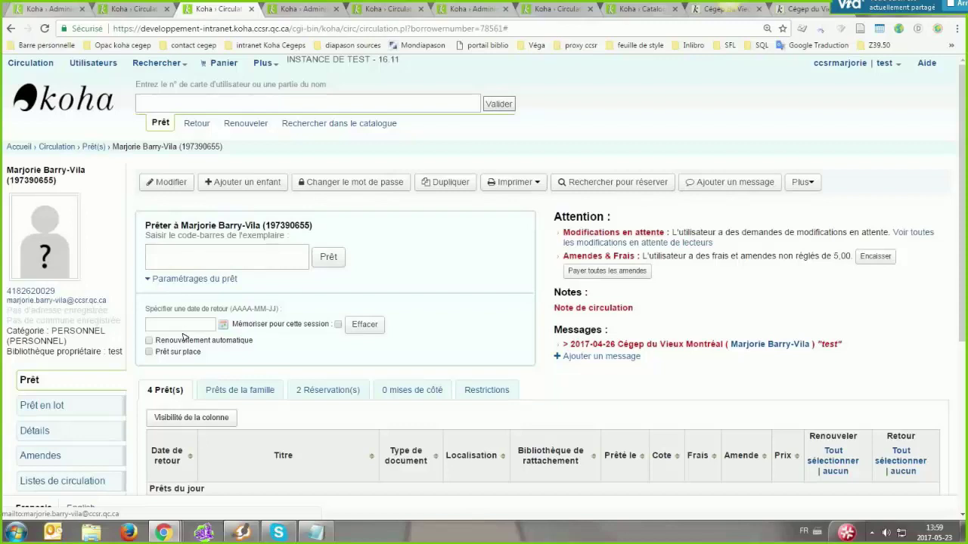
{"action": "left_click", "coordinate": [183, 325]}
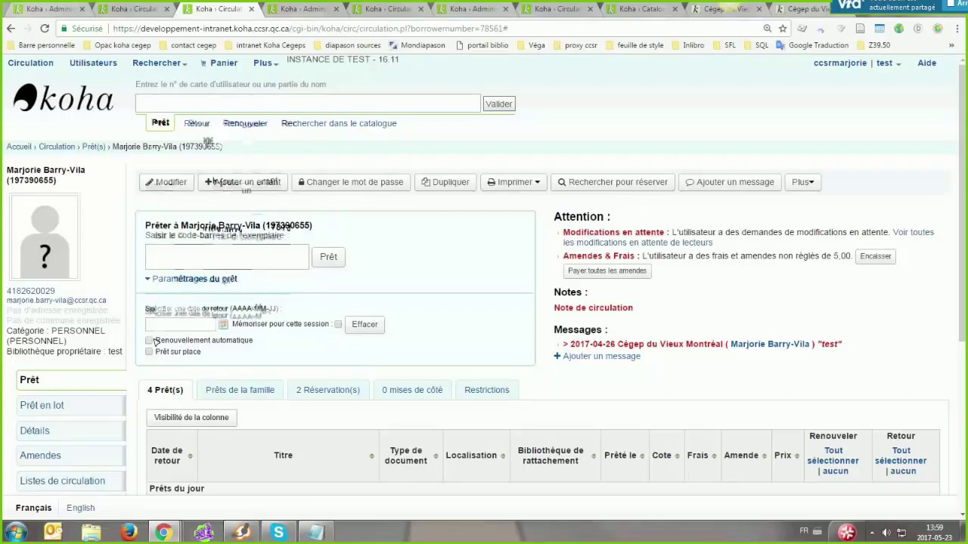
{"action": "left_click", "coordinate": [201, 325]}
{"action": "left_click", "coordinate": [280, 342]}
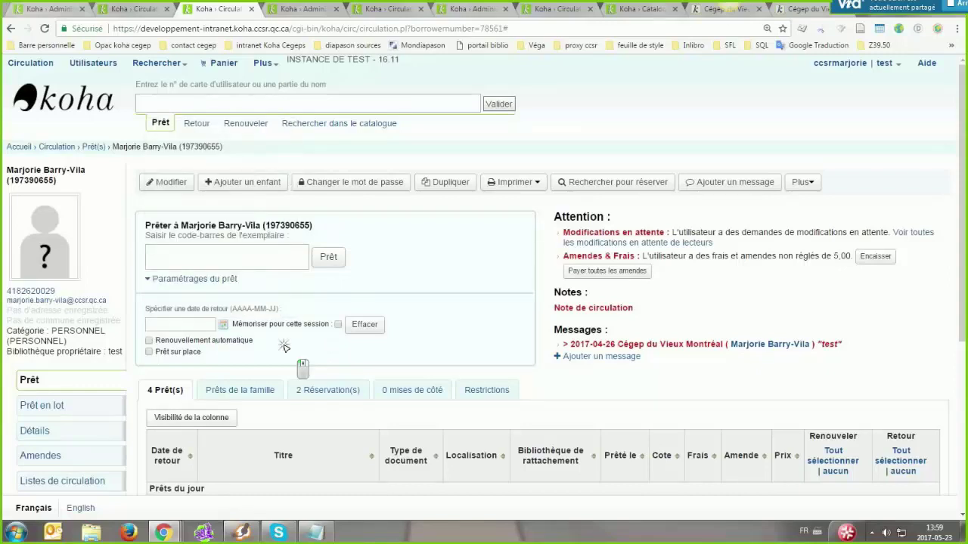
Collapse and expand Paramétrages du prêt several times, leaving it open
{"action": "left_click", "coordinate": [194, 279]}
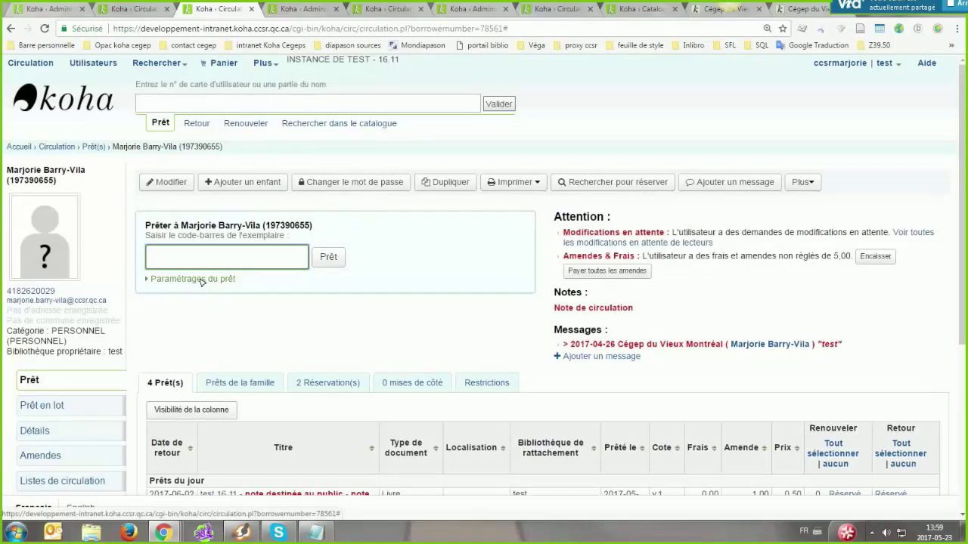
{"action": "left_click", "coordinate": [201, 281]}
{"action": "left_click", "coordinate": [193, 279]}
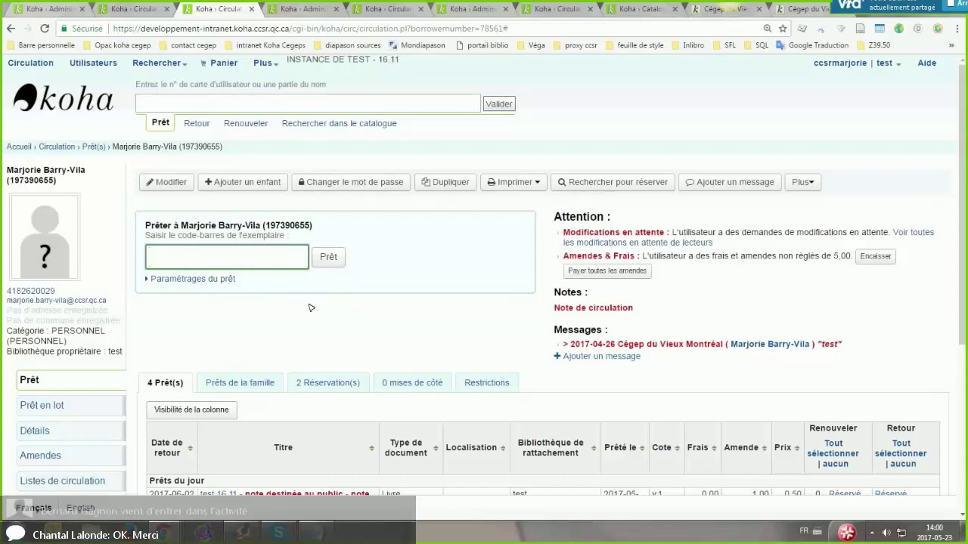
{"action": "left_click", "coordinate": [161, 281]}
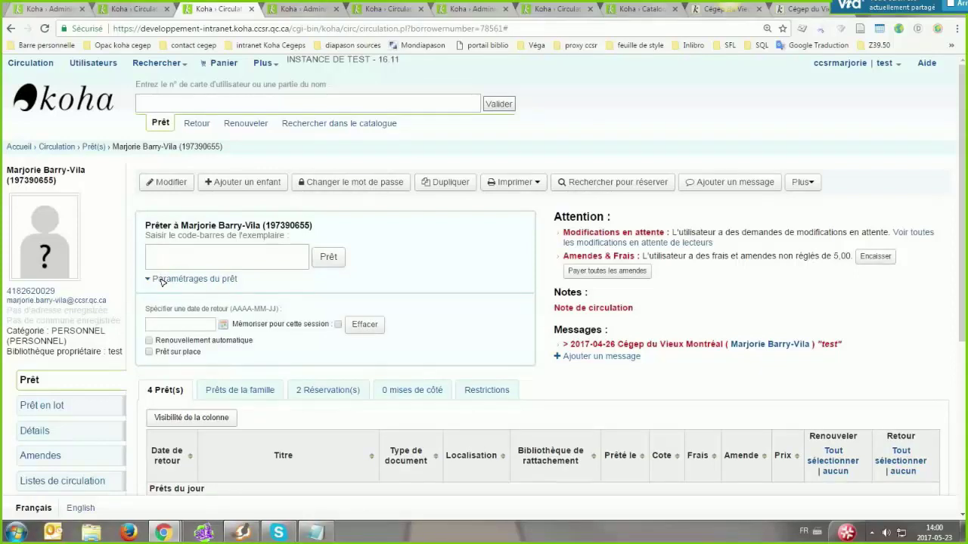
{"action": "left_click", "coordinate": [161, 281]}
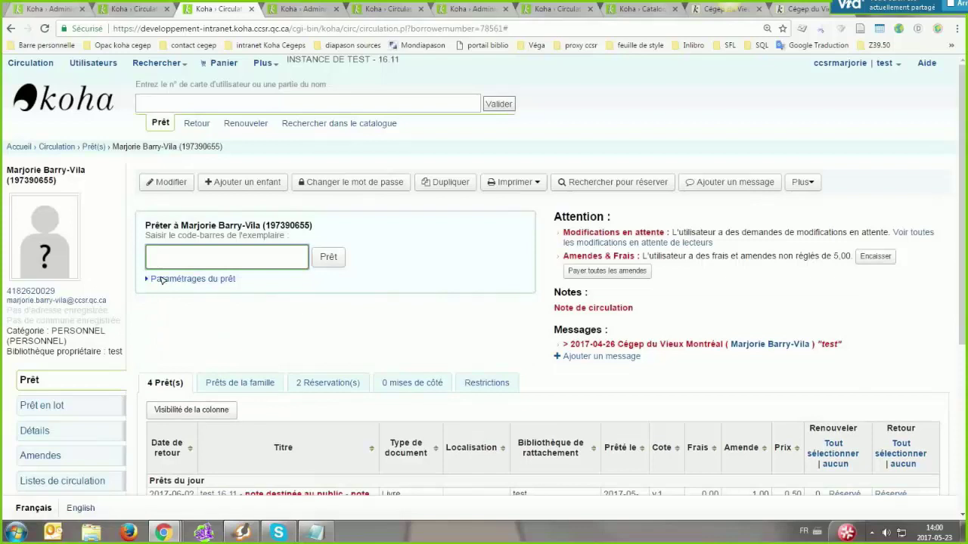
{"action": "left_click", "coordinate": [161, 280]}
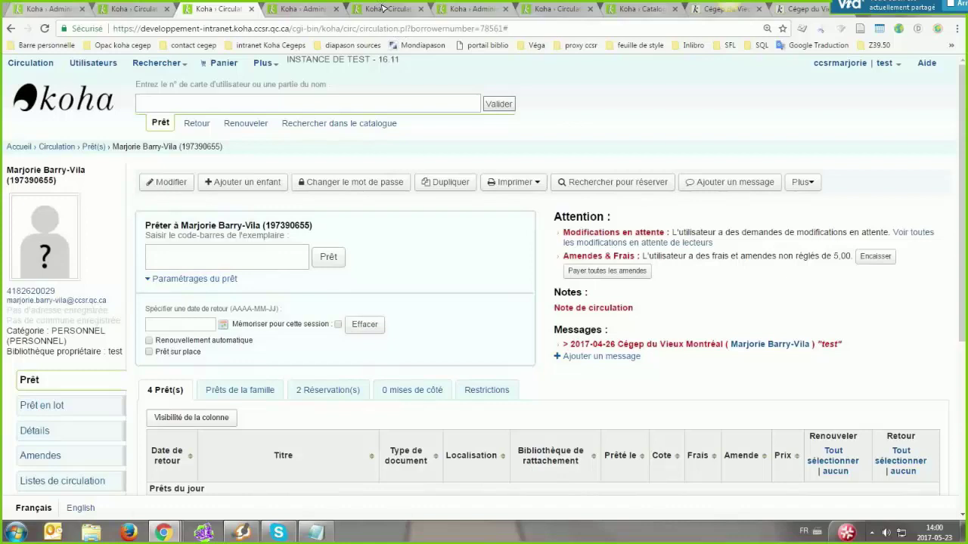
Open a fresh Retour page from the Circulation home page
{"action": "left_click", "coordinate": [384, 8]}
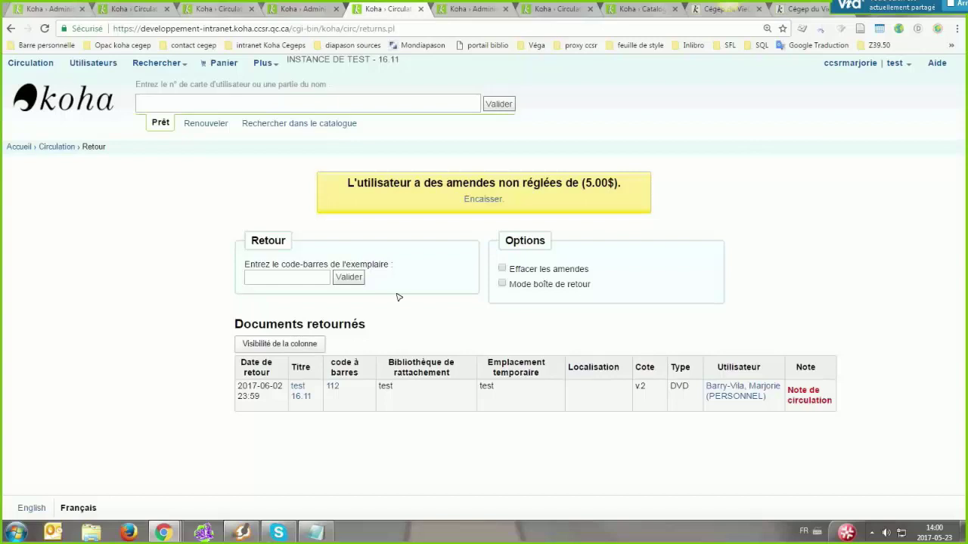
{"action": "left_click", "coordinate": [291, 278]}
{"action": "left_click", "coordinate": [295, 281]}
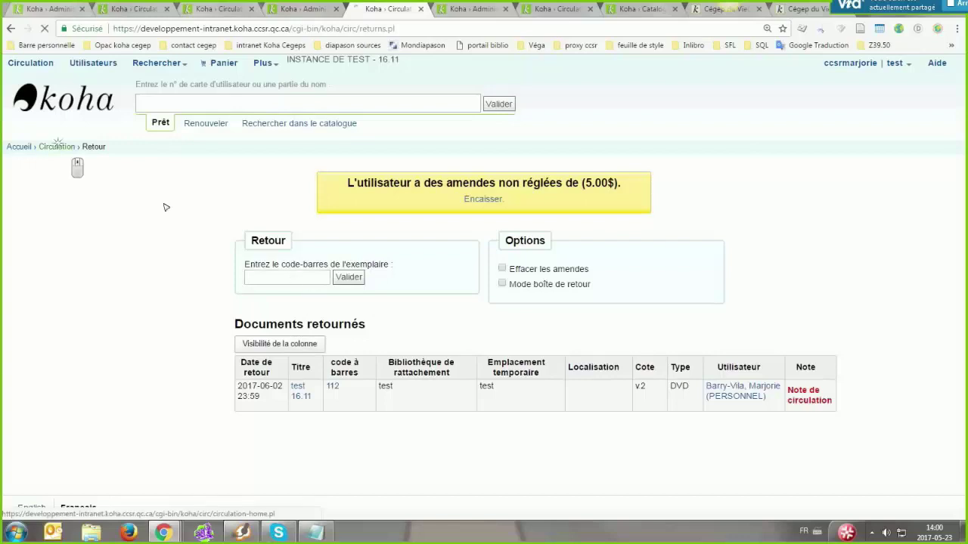
{"action": "left_click", "coordinate": [59, 147]}
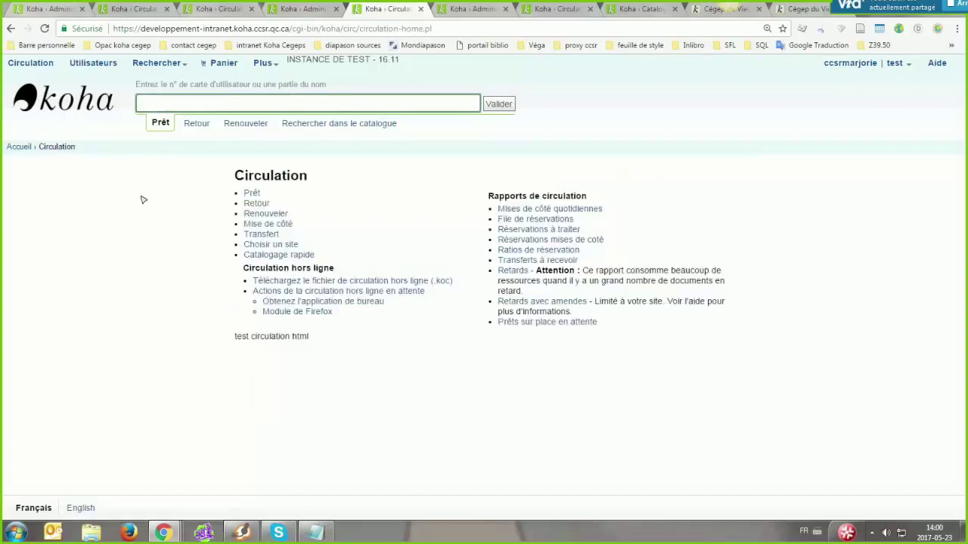
{"action": "left_click", "coordinate": [250, 202]}
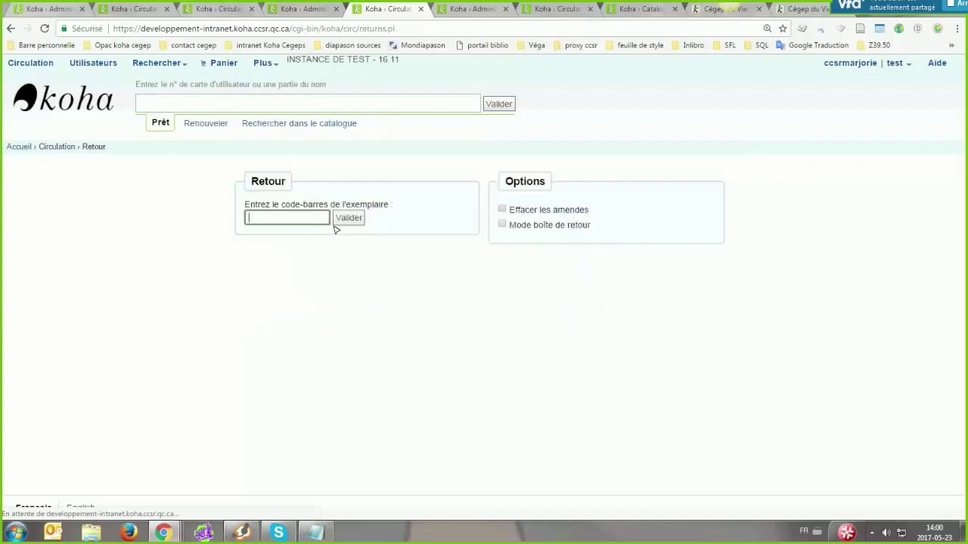
Check in barcode 112, which Koha reports as not on loan
{"action": "type", "text": "1"}
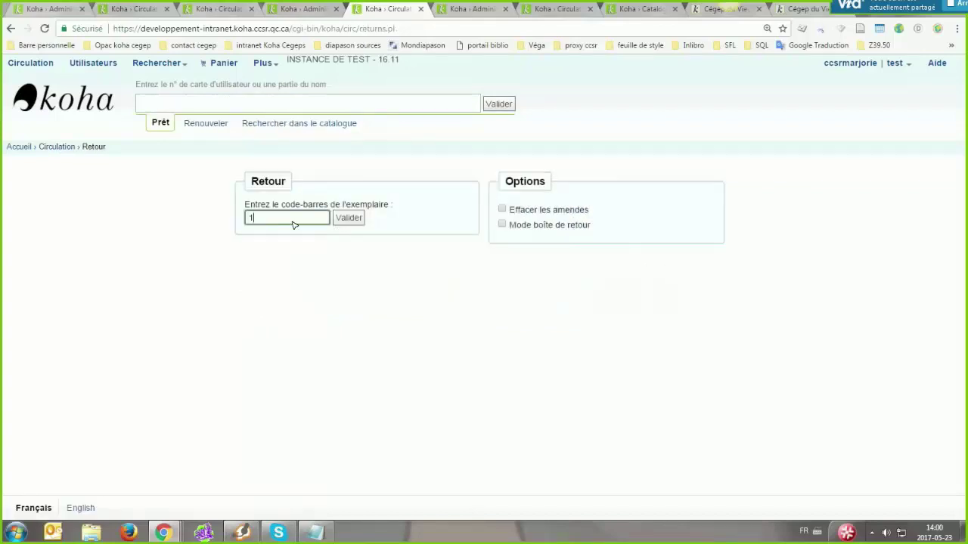
{"action": "type", "text": "12"}
{"action": "key", "text": "Return"}
{"action": "left_click_drag", "start_coordinate": [463, 215], "coordinate": [510, 216]}
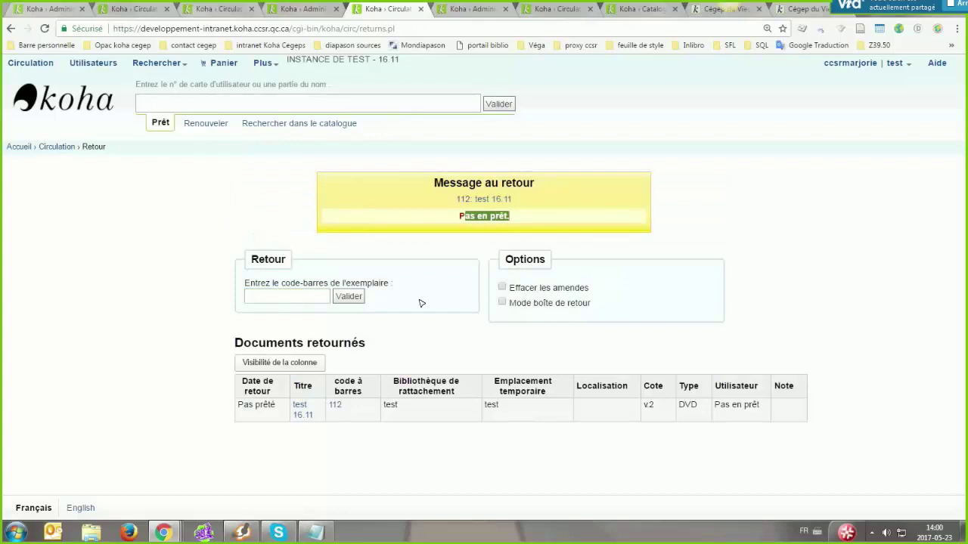
{"action": "left_click", "coordinate": [371, 384]}
{"action": "left_click", "coordinate": [287, 297]}
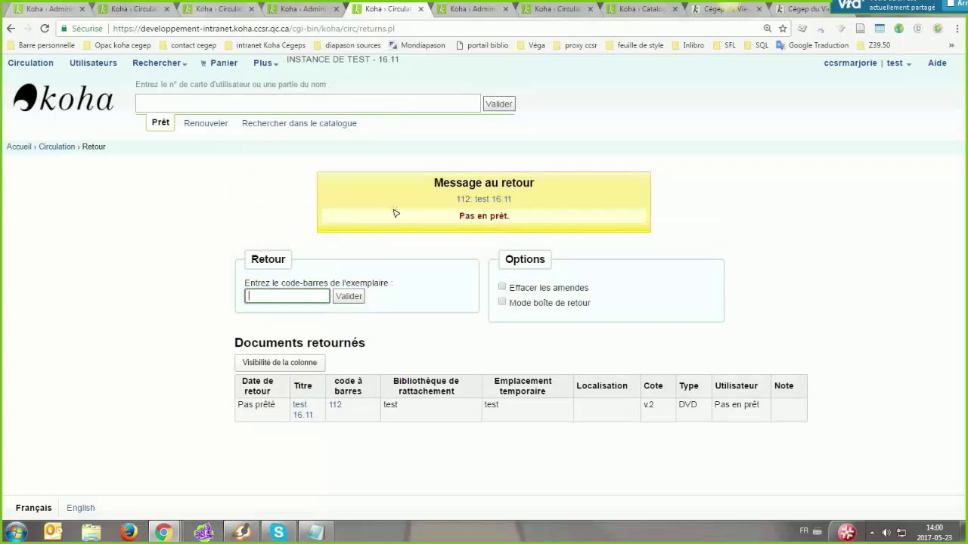
{"action": "left_click", "coordinate": [297, 9]}
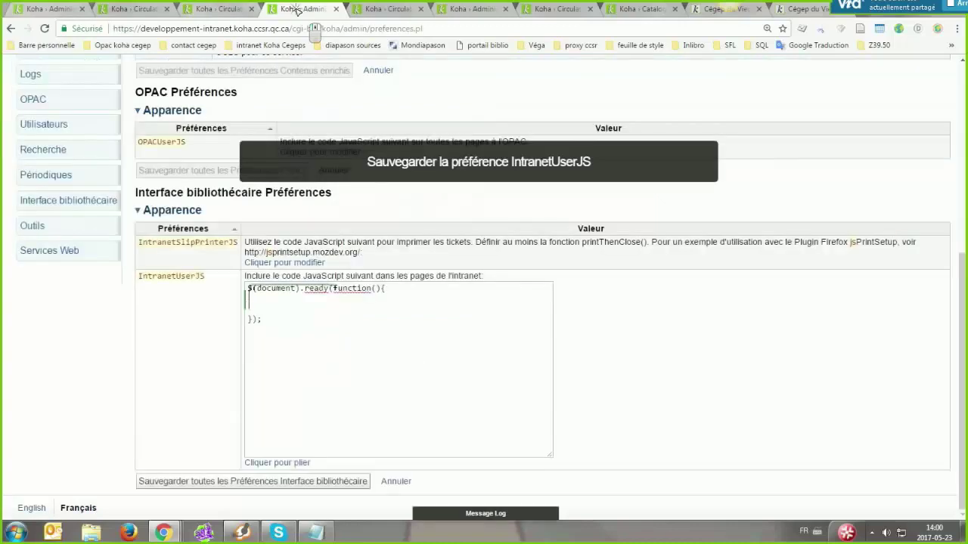
Search the system preferences for showallcheckins
{"action": "scroll", "coordinate": [328, 330], "scroll_direction": "up", "scroll_amount": 5}
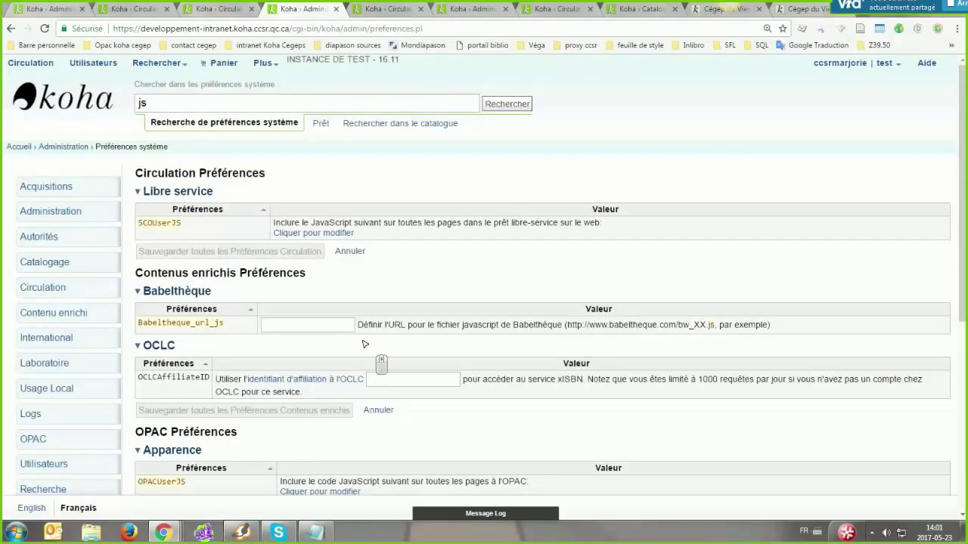
{"action": "double_click", "coordinate": [172, 103]}
{"action": "type", "text": "sho"}
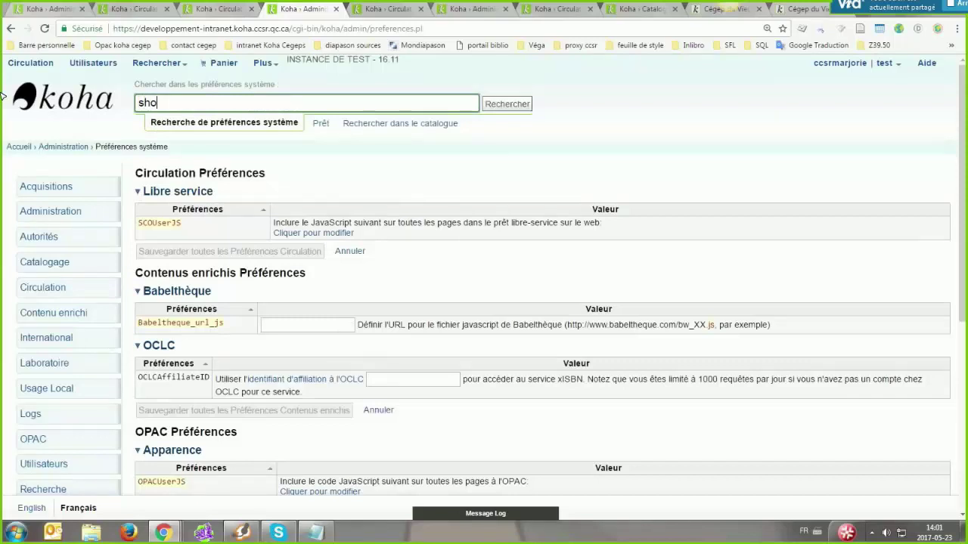
{"action": "type", "text": "wallcheckins"}
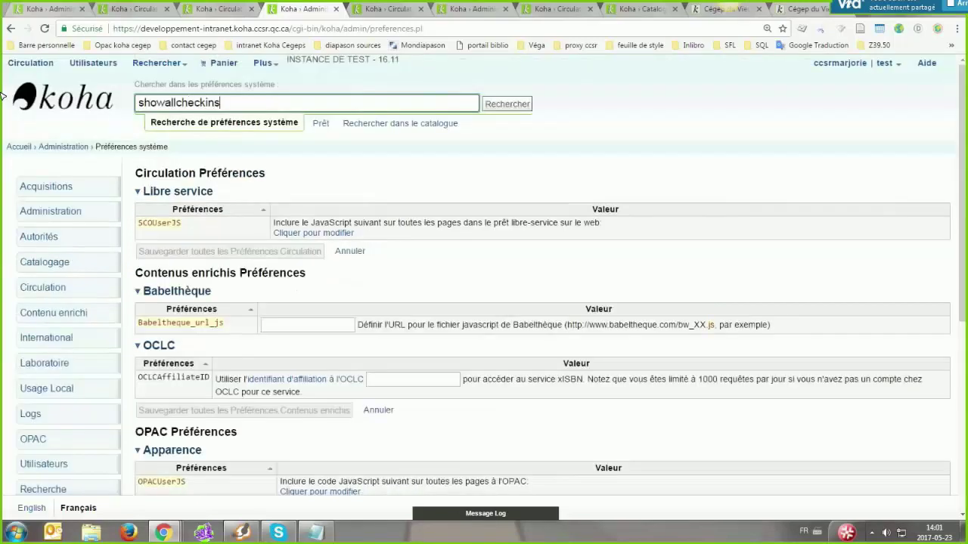
{"action": "key", "text": "Return"}
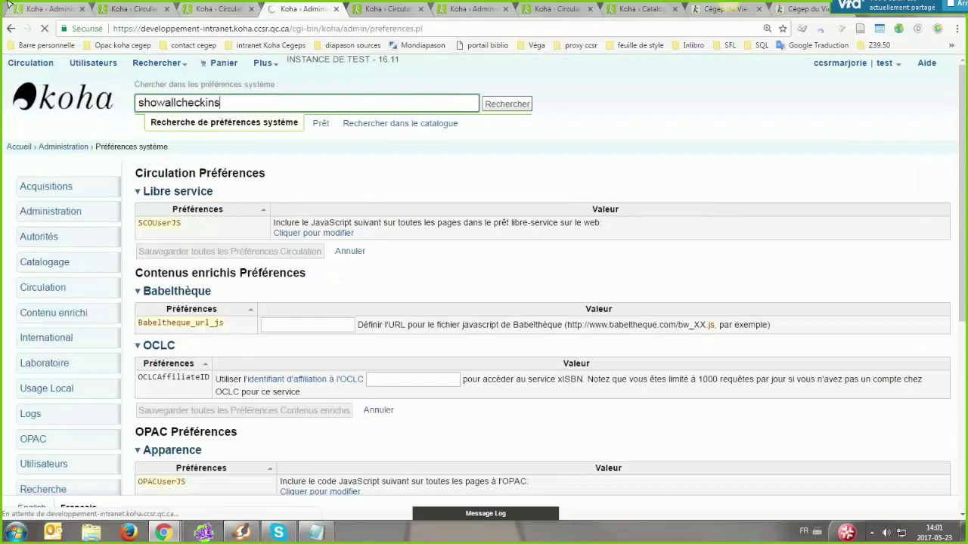
{"action": "left_click", "coordinate": [375, 9]}
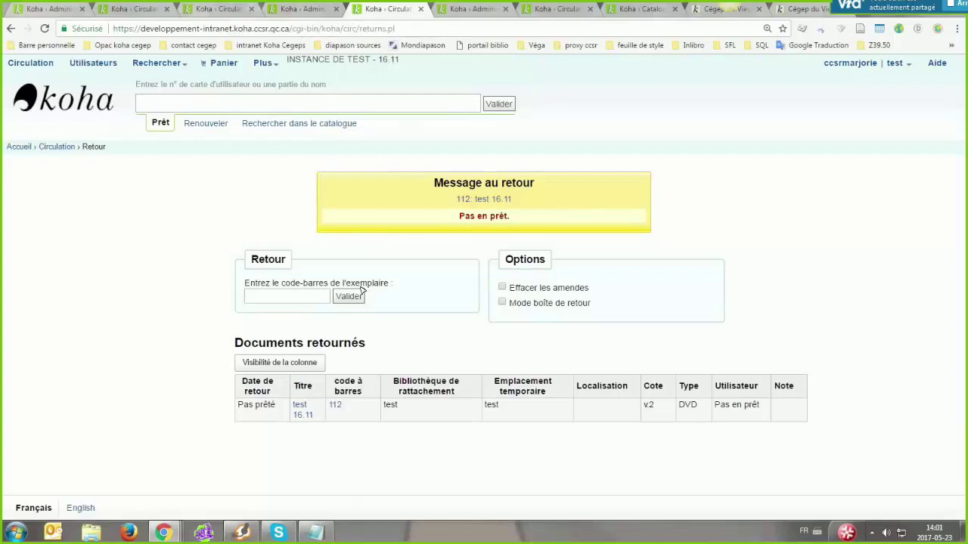
{"action": "scroll", "coordinate": [446, 324], "scroll_direction": "down", "scroll_amount": 1}
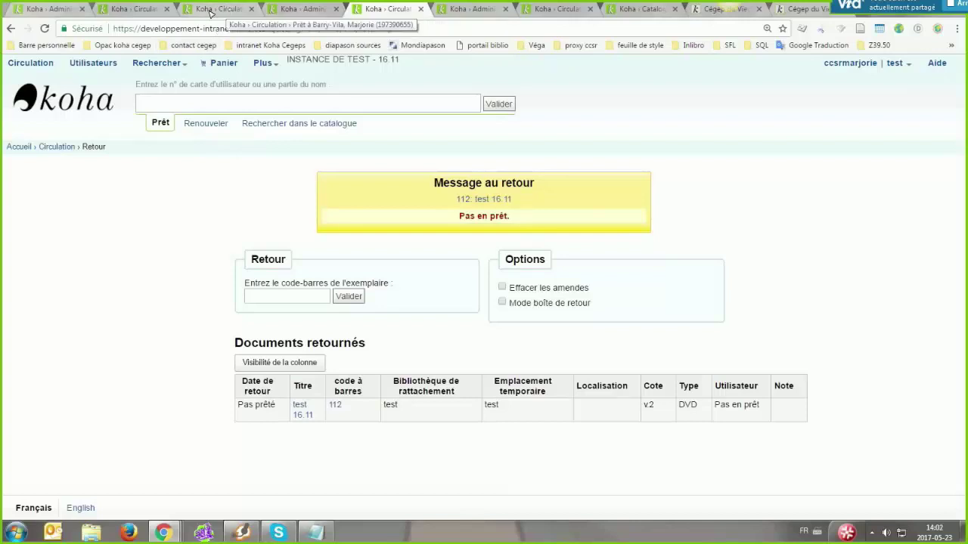
Set the ShowAllCheckins preference to Ne pas afficher
{"action": "left_click", "coordinate": [303, 10]}
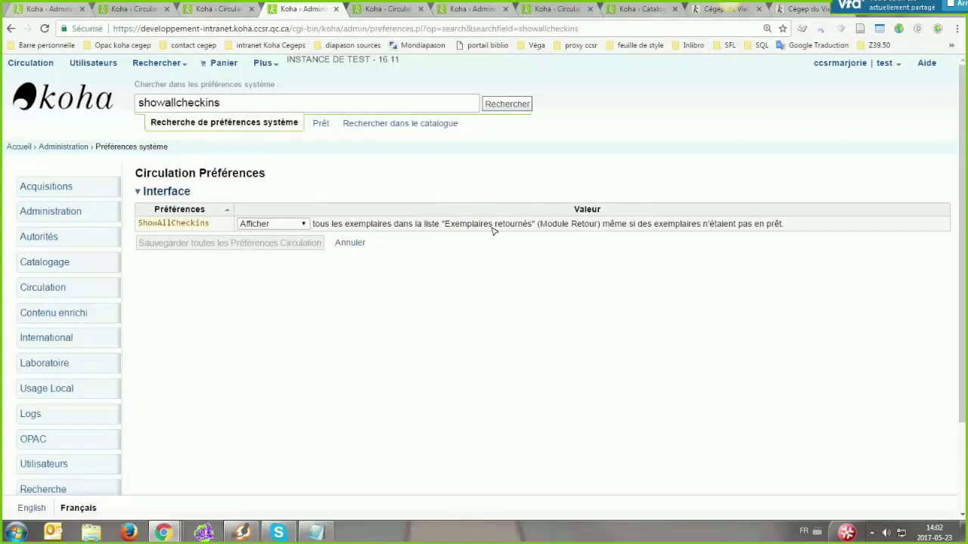
{"action": "left_click", "coordinate": [269, 223]}
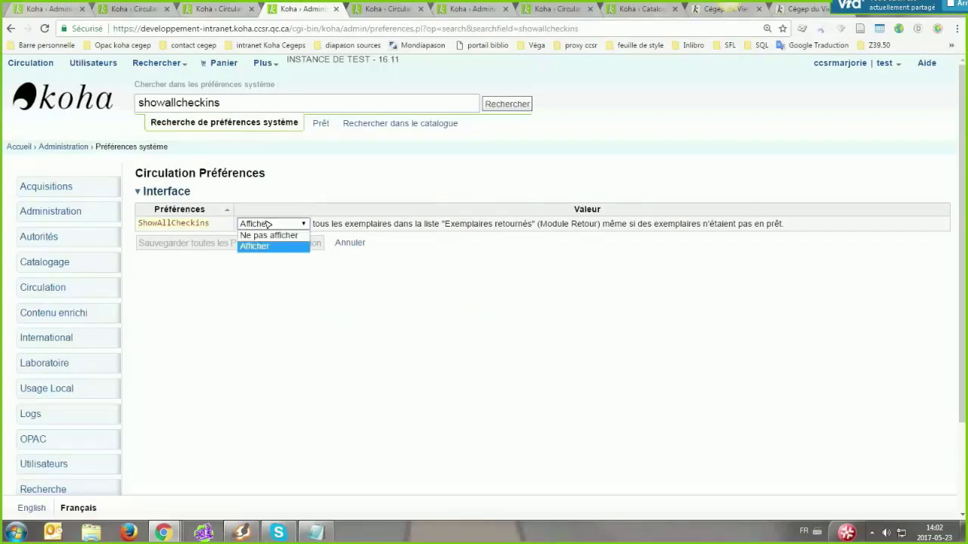
{"action": "left_click", "coordinate": [286, 235]}
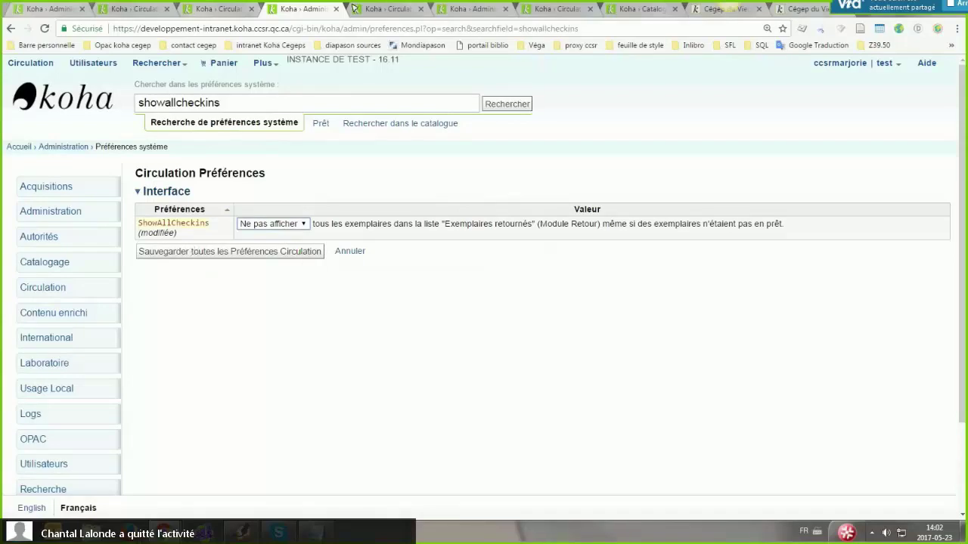
{"action": "left_click", "coordinate": [310, 290]}
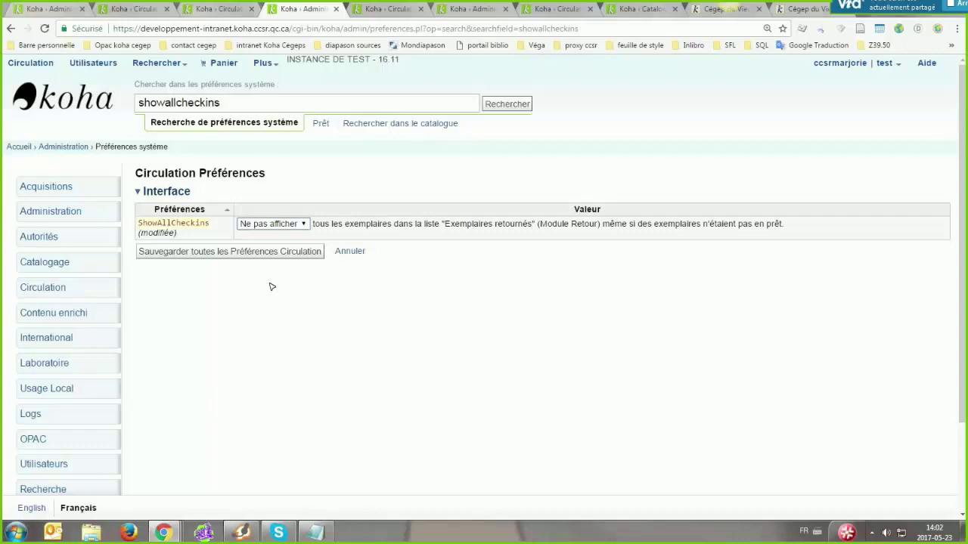
{"action": "key", "text": "ctrl+Tab"}
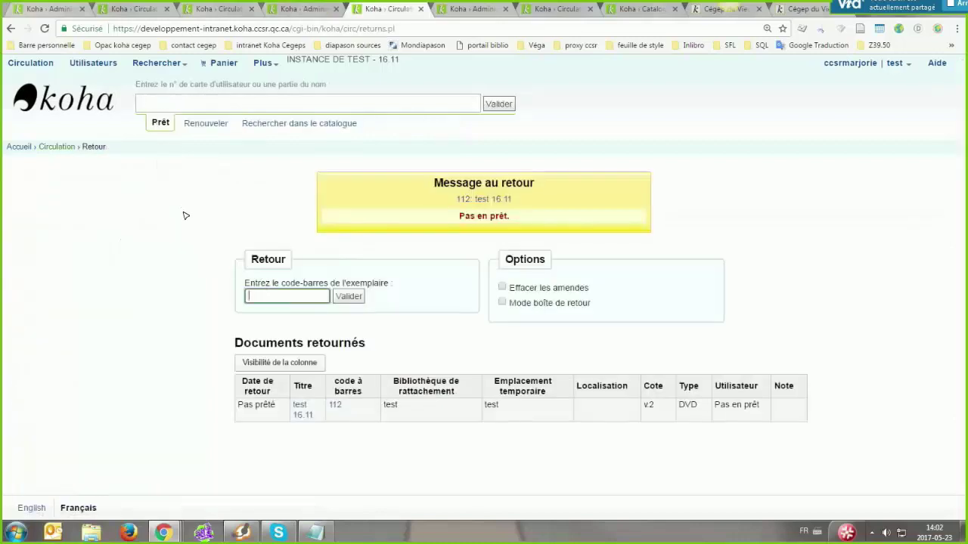
On a fresh Retour page, check in barcodes 112, 113, 113 and 112
{"action": "left_click", "coordinate": [57, 146]}
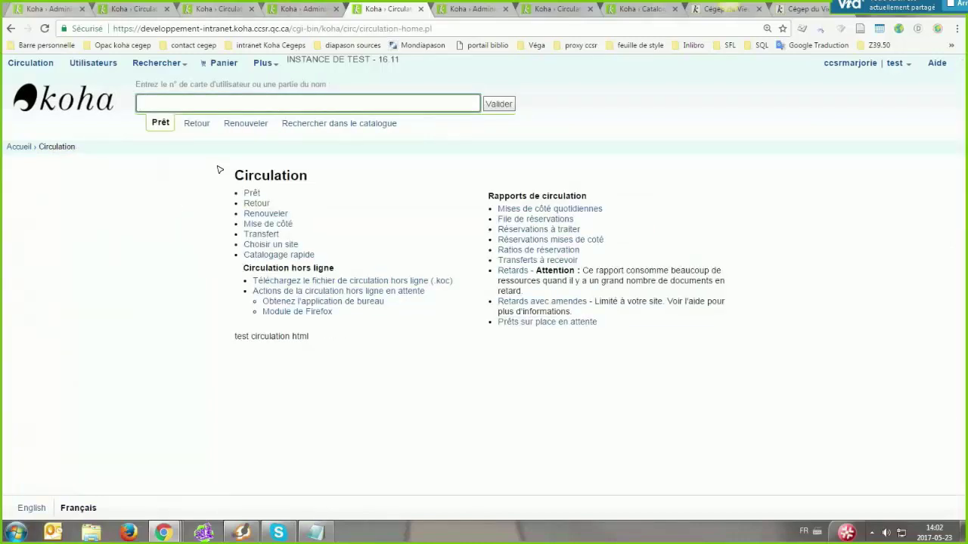
{"action": "left_click", "coordinate": [253, 203]}
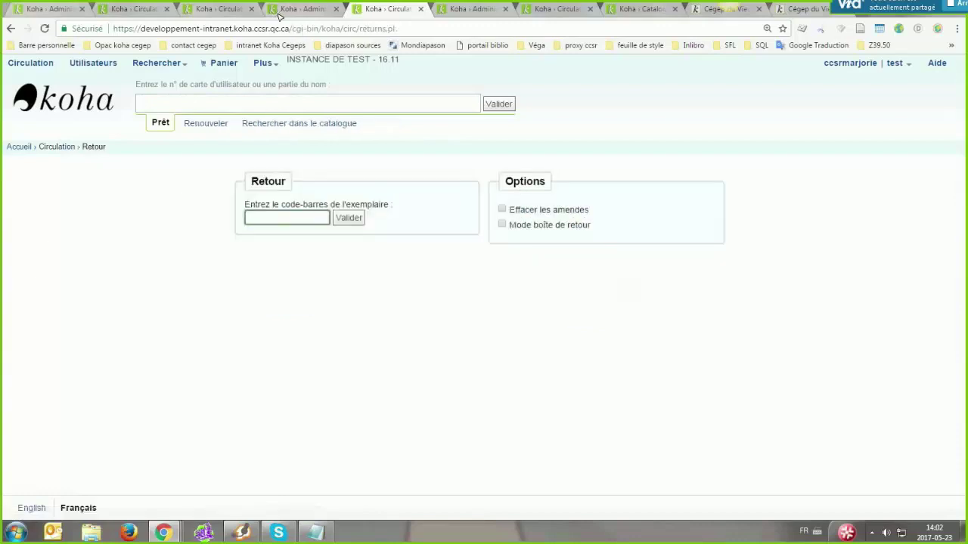
{"action": "type", "text": "112"}
{"action": "key", "text": "Return"}
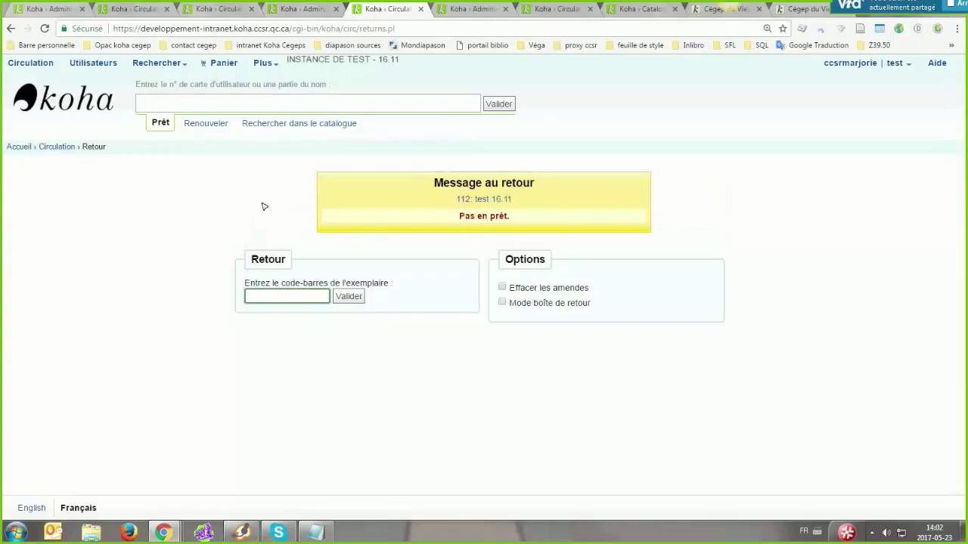
{"action": "type", "text": "113"}
{"action": "key", "text": "Return"}
{"action": "type", "text": "113"}
{"action": "key", "text": "Return"}
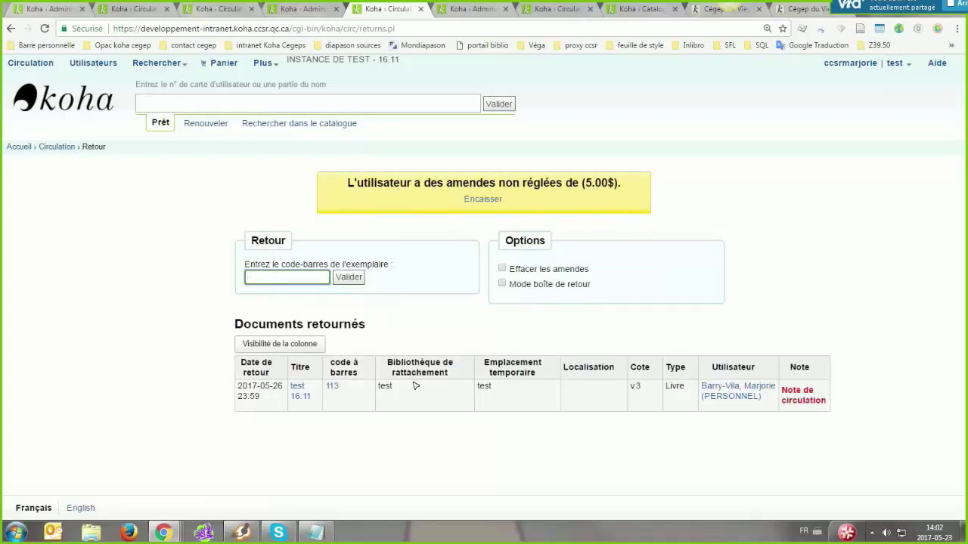
{"action": "type", "text": "112"}
{"action": "key", "text": "Return"}
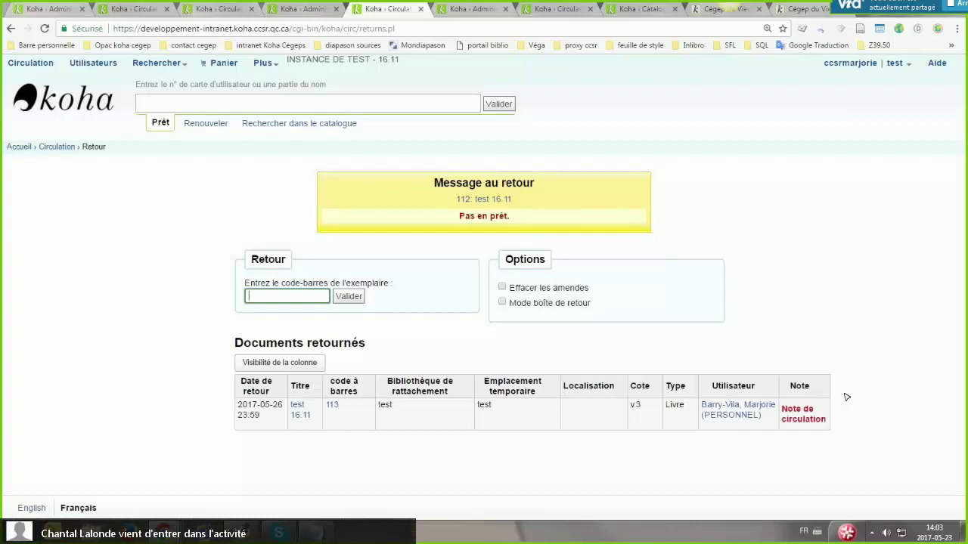
{"action": "key", "text": "ctrl+shift+Tab"}
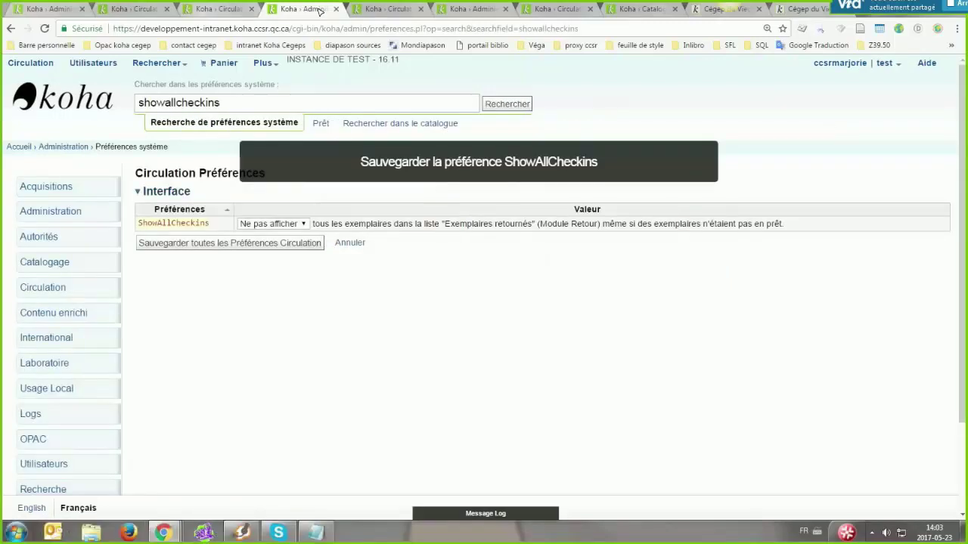
Clear the preference search and type 'check' to list matching preference suggestions
{"action": "key", "text": "ctrl+a"}
{"action": "key", "text": "BackSpace"}
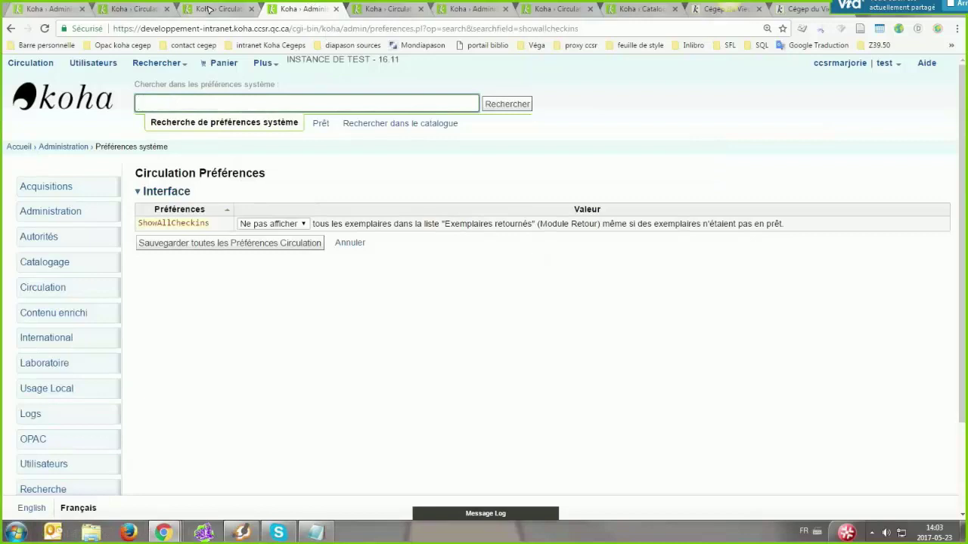
{"action": "type", "text": "check"}
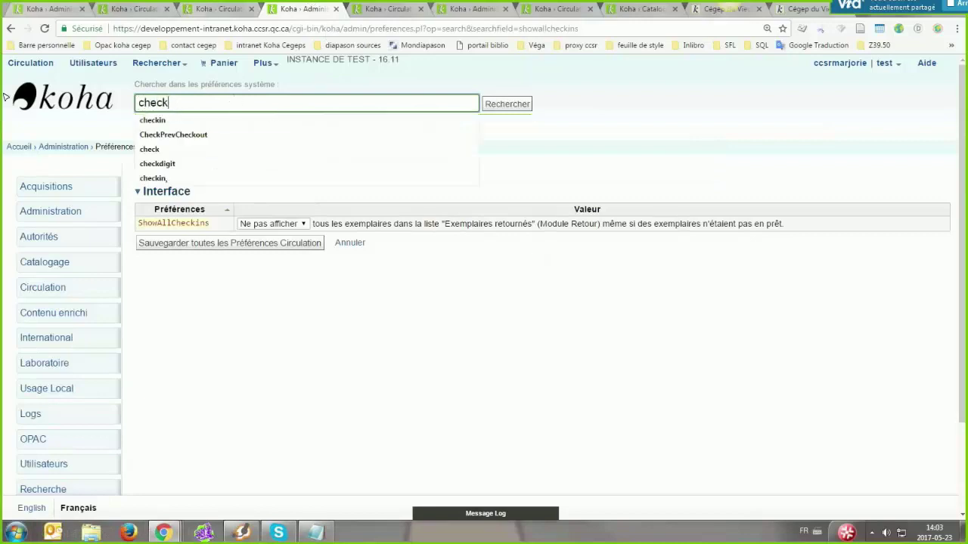
{"action": "key", "text": "Down"}
{"action": "key", "text": "Left"}
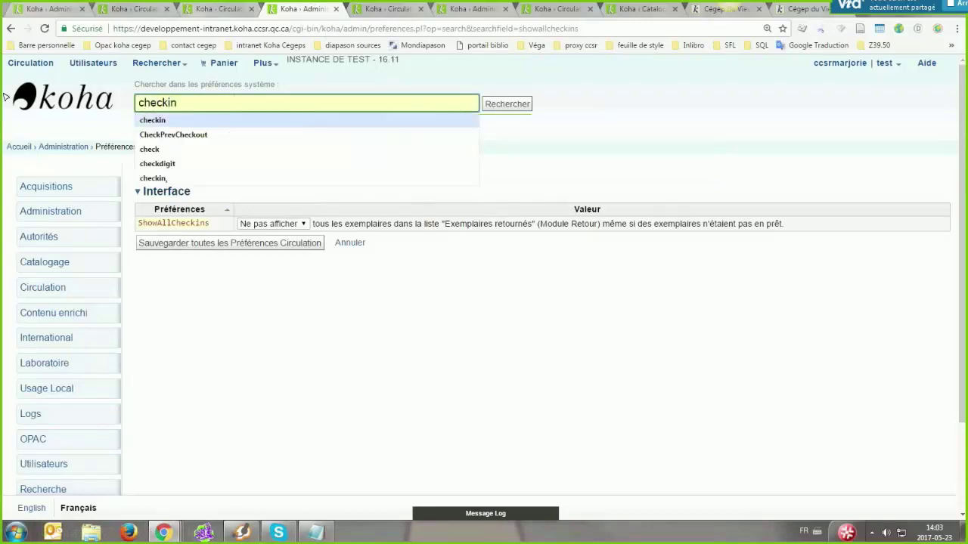
{"action": "key", "text": "ctrl+a"}
{"action": "key", "text": "BackSpace"}
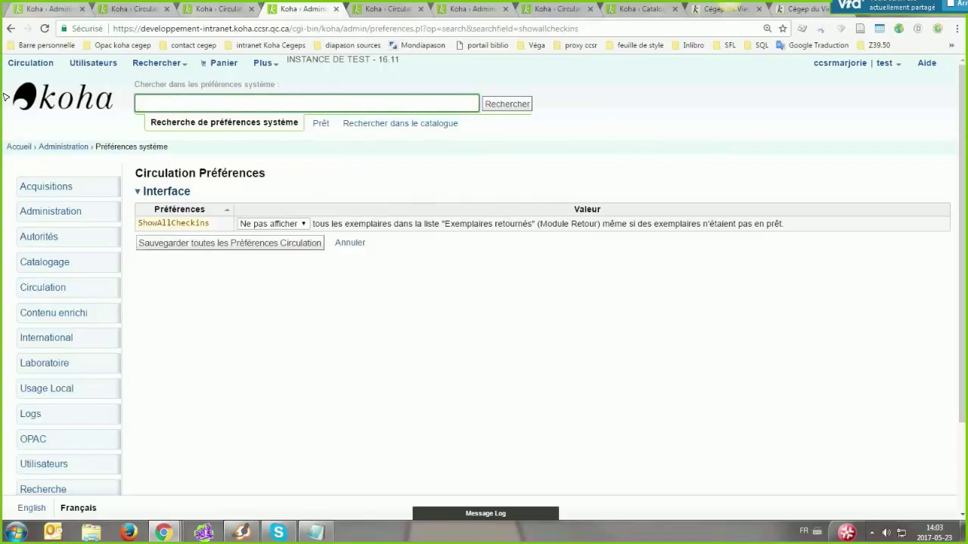
{"action": "type", "text": "check"}
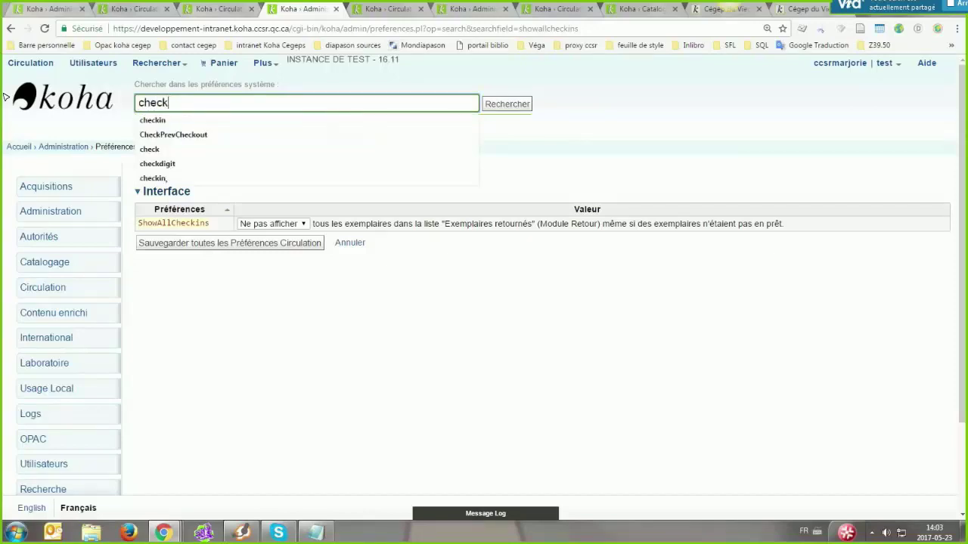
{"action": "key", "text": "Down"}
{"action": "key", "text": "Left"}
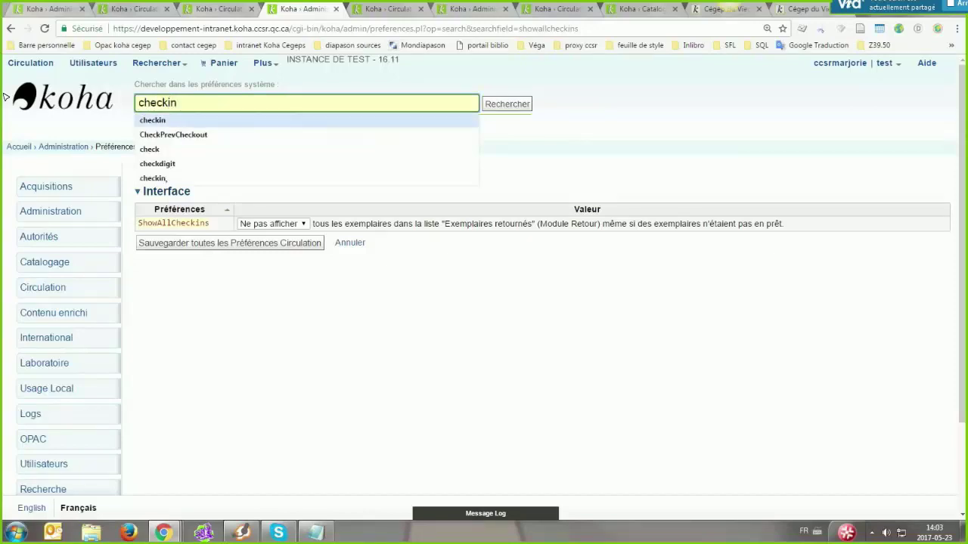
Pick the CheckPrevCheckout suggestion to open that preference
{"action": "key", "text": "Down"}
{"action": "key", "text": "Down"}
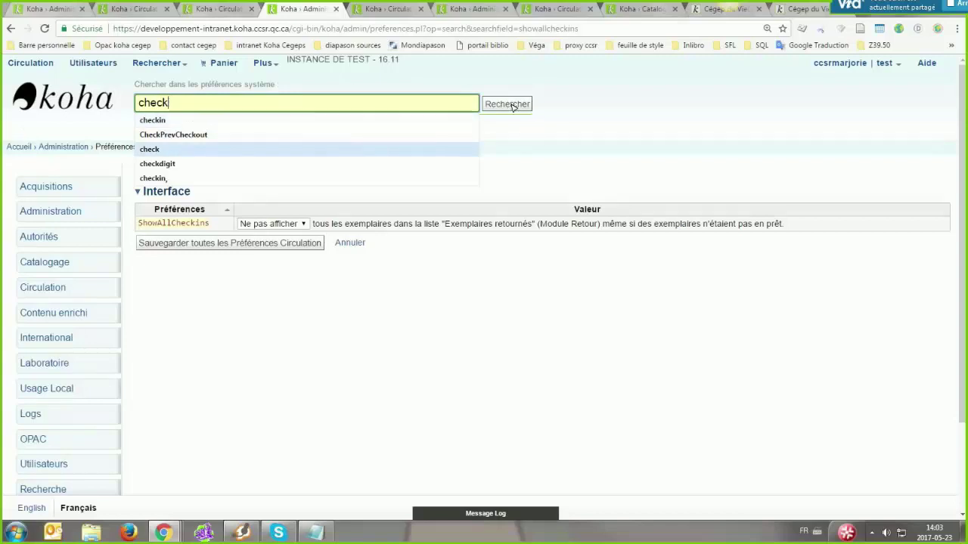
{"action": "key", "text": "Up"}
{"action": "key", "text": "Up"}
{"action": "key", "text": "Down"}
{"action": "key", "text": "Return"}
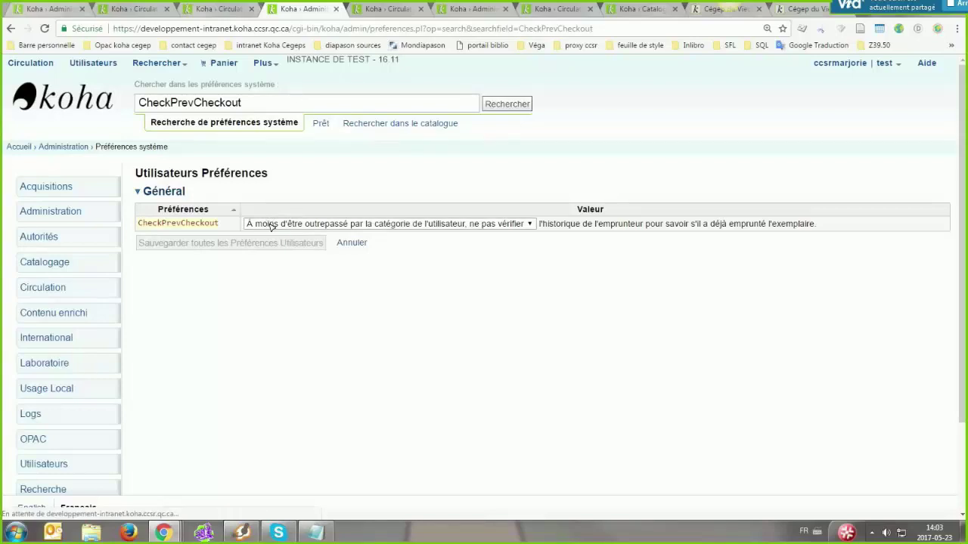
Set CheckPrevCheckout to Vérifier and save all preferences
{"action": "left_click", "coordinate": [271, 224]}
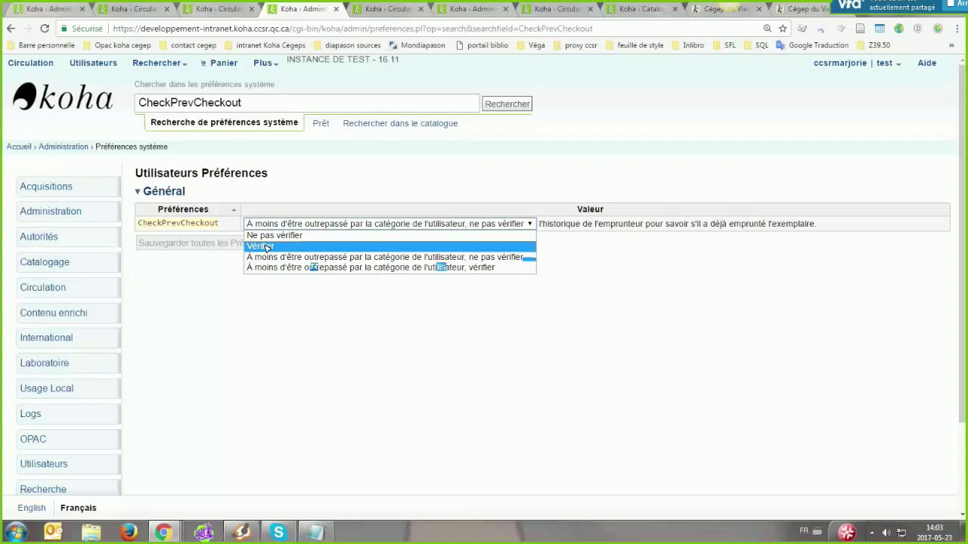
{"action": "key", "text": "Down"}
{"action": "key", "text": "Down"}
{"action": "left_click", "coordinate": [296, 246]}
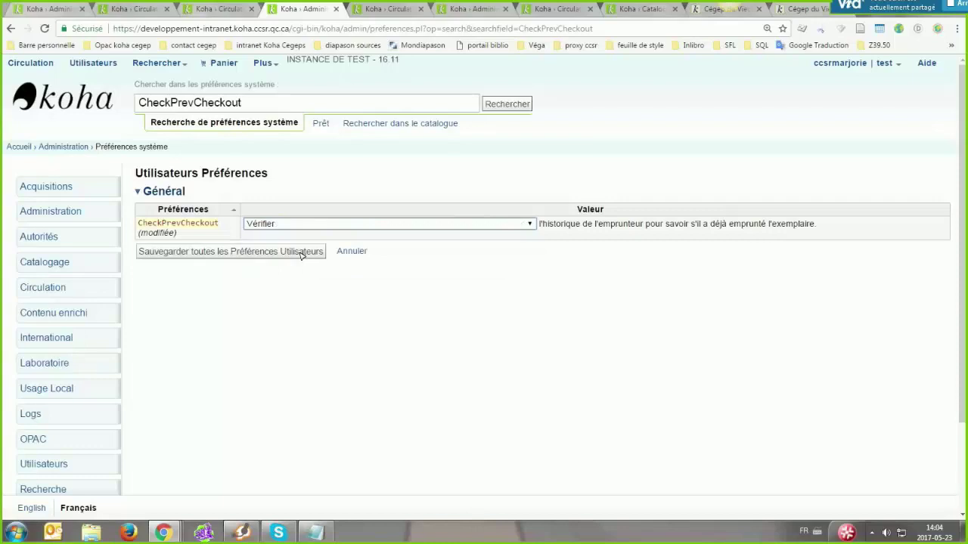
{"action": "left_click", "coordinate": [214, 255]}
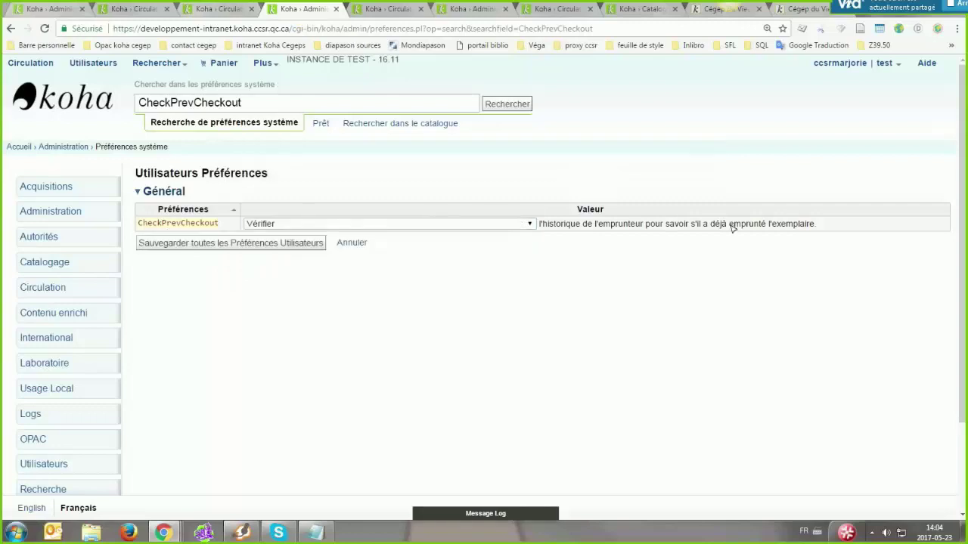
Go back to the patron's checkout page and show the current loans
{"action": "left_click", "coordinate": [207, 8]}
{"action": "middle_click", "coordinate": [395, 365]}
{"action": "scroll", "coordinate": [379, 346], "scroll_direction": "down", "scroll_amount": 1}
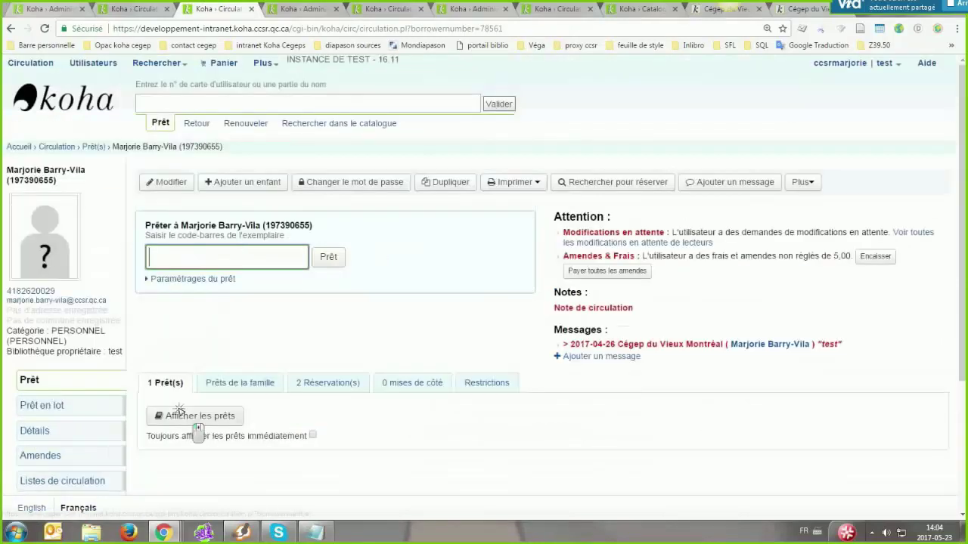
Show the patron's current loans and try to lend item barcode 112
{"action": "left_click", "coordinate": [182, 413]}
{"action": "scroll", "coordinate": [339, 432], "scroll_direction": "down", "scroll_amount": 1}
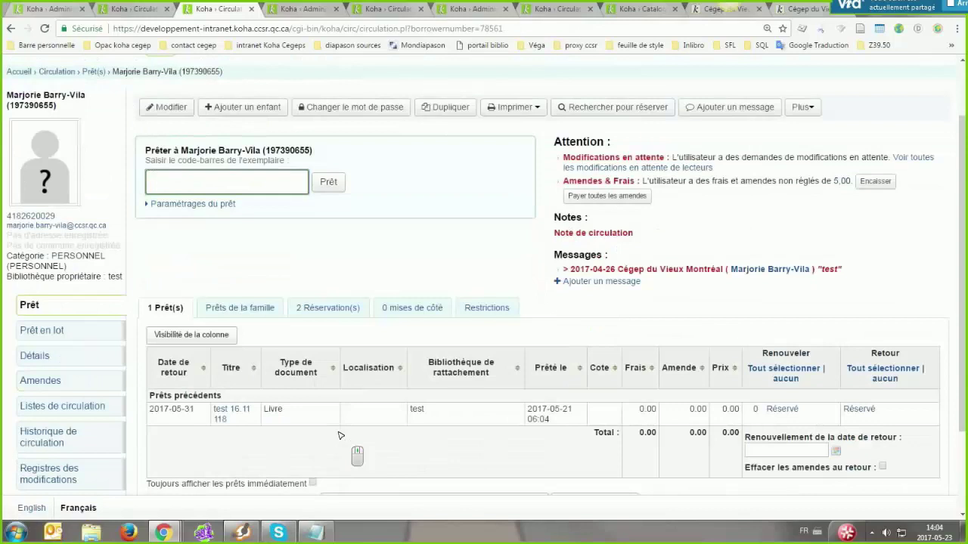
{"action": "type", "text": "112"}
{"action": "left_click", "coordinate": [328, 183]}
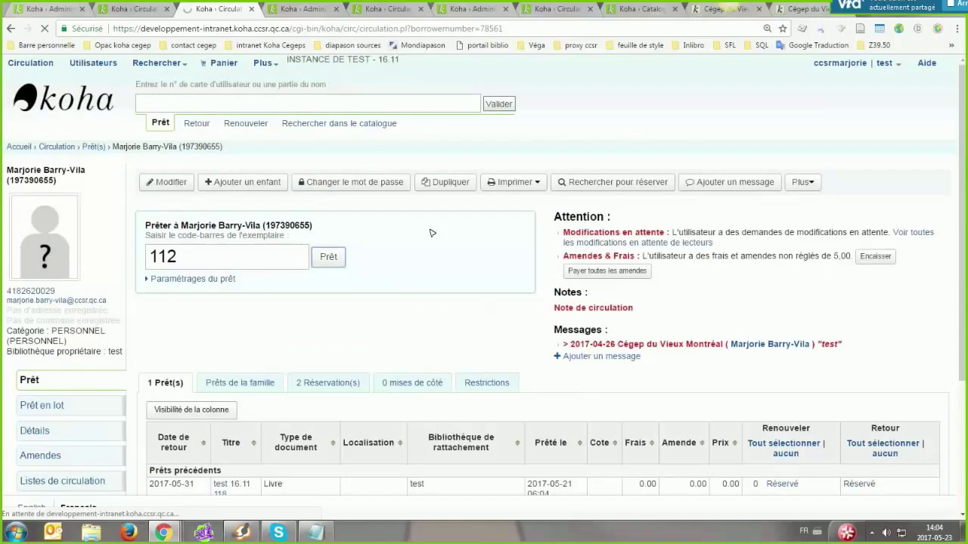
Highlight the warning that item 112 was already borrowed, then clear the highlight
{"action": "scroll", "coordinate": [476, 246], "scroll_direction": "down", "scroll_amount": 1}
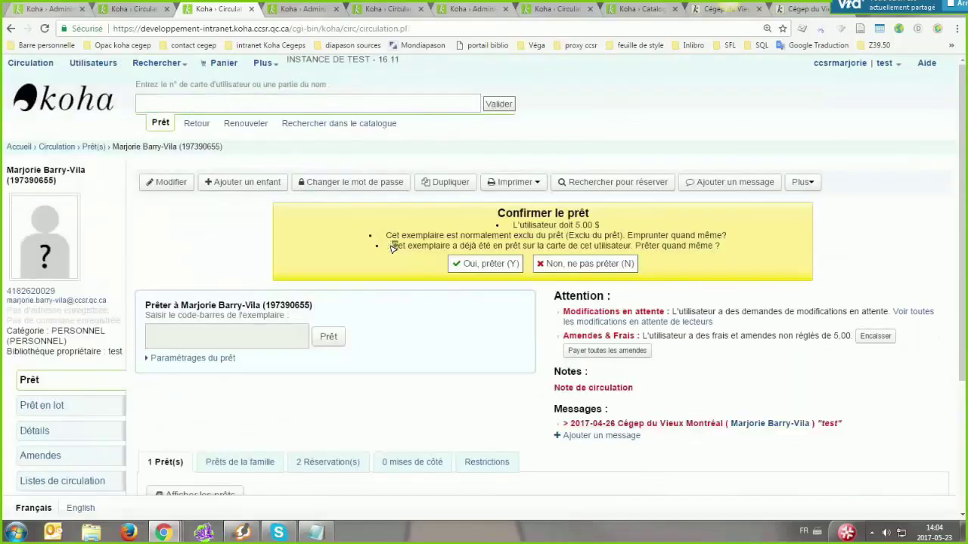
{"action": "triple_click", "coordinate": [394, 245]}
{"action": "left_click_drag", "start_coordinate": [704, 250], "coordinate": [722, 251]}
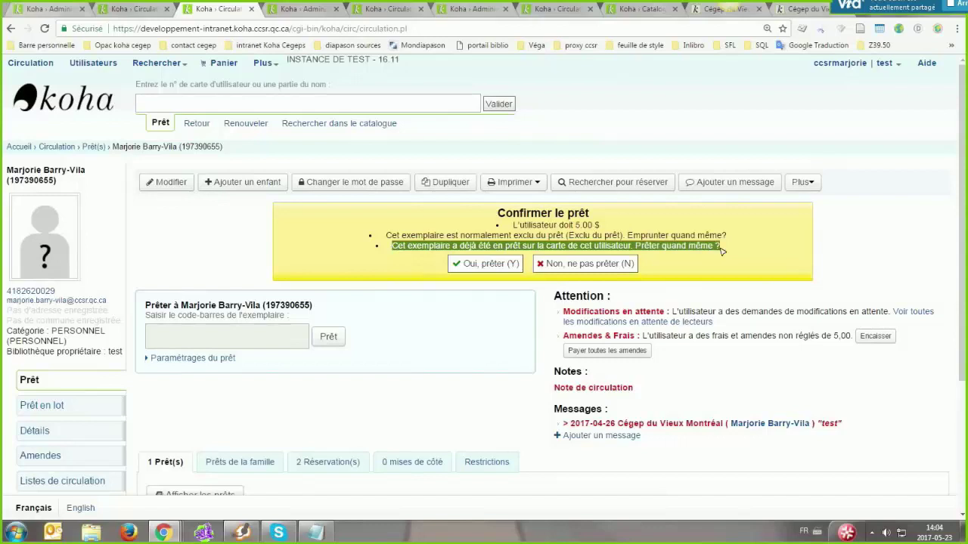
{"action": "left_click", "coordinate": [421, 249]}
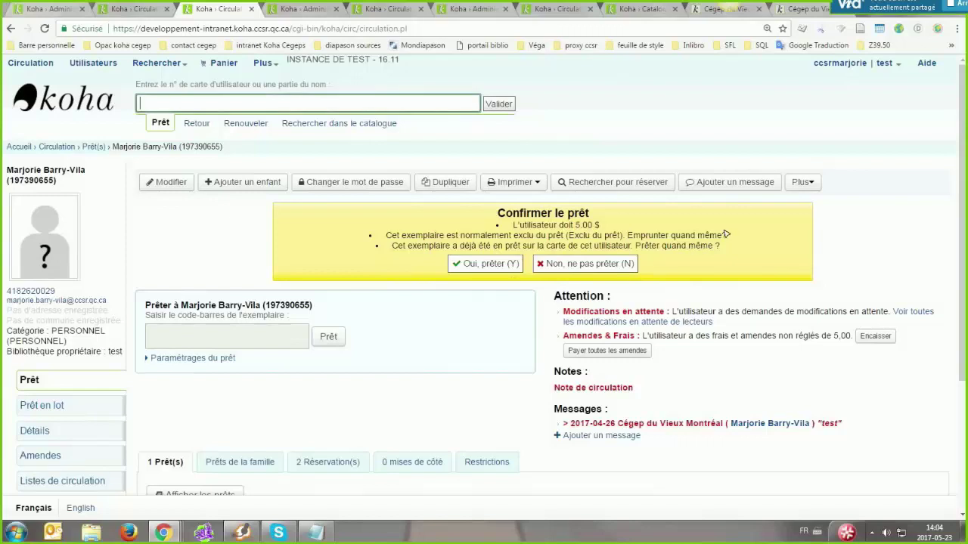
{"action": "left_click", "coordinate": [716, 258]}
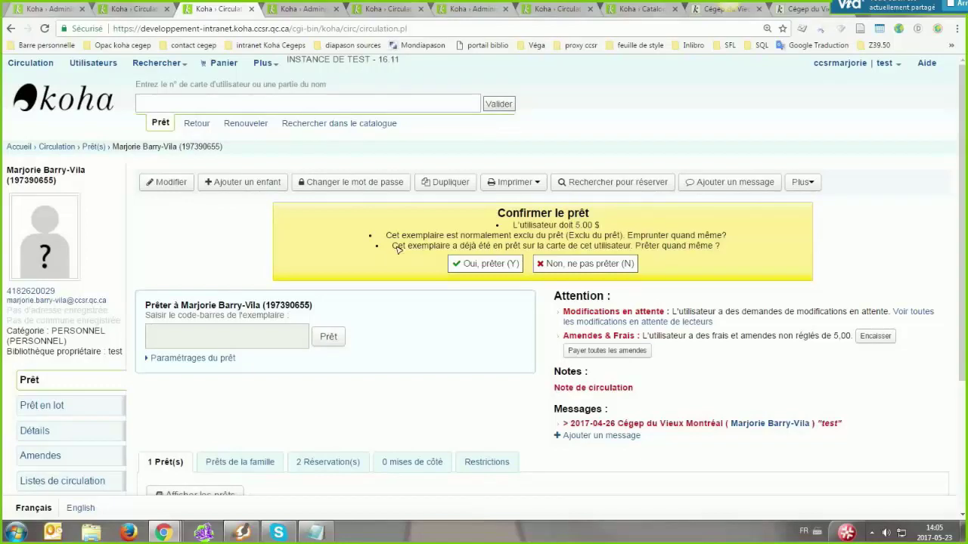
View the patron's two reservations
{"action": "left_click", "coordinate": [329, 340]}
{"action": "left_click", "coordinate": [327, 462]}
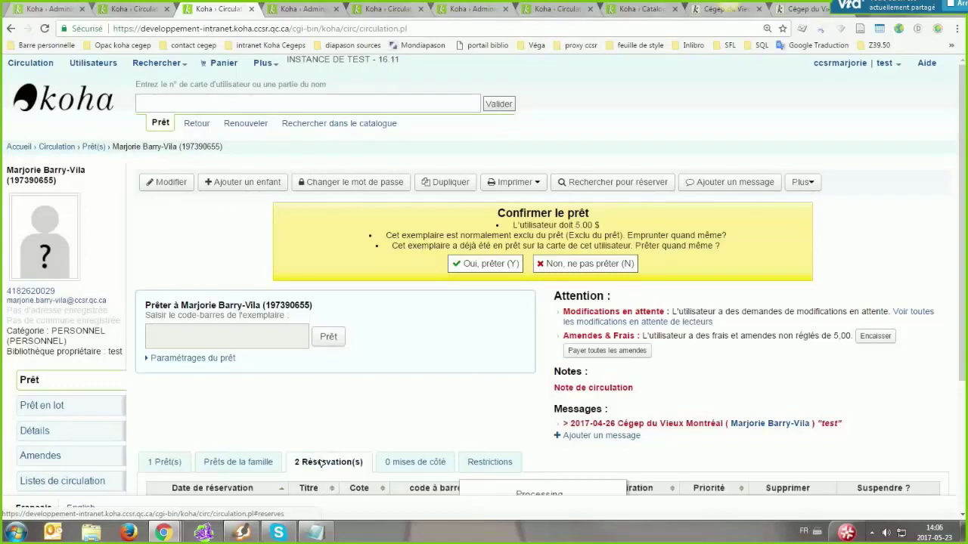
{"action": "scroll", "coordinate": [322, 439], "scroll_direction": "down", "scroll_amount": 2}
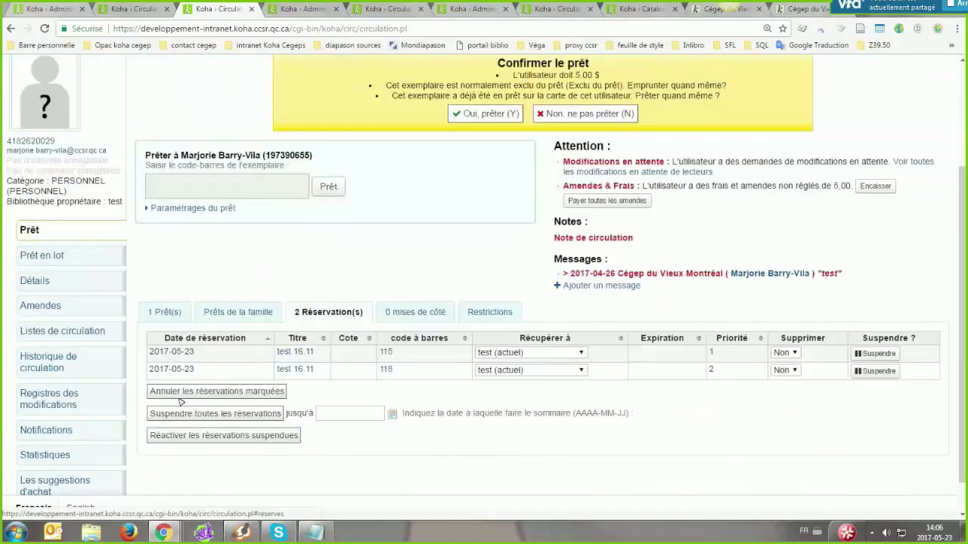
{"action": "scroll", "coordinate": [363, 411], "scroll_direction": "up", "scroll_amount": 2}
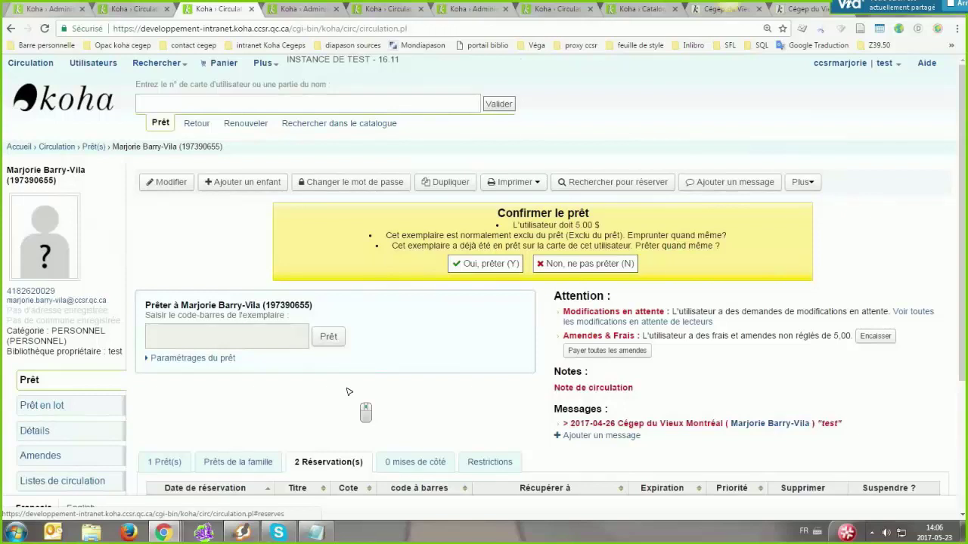
Check in barcode 115 on the Retour page and confirm its waiting hold
{"action": "left_click", "coordinate": [382, 9]}
{"action": "type", "text": "1"}
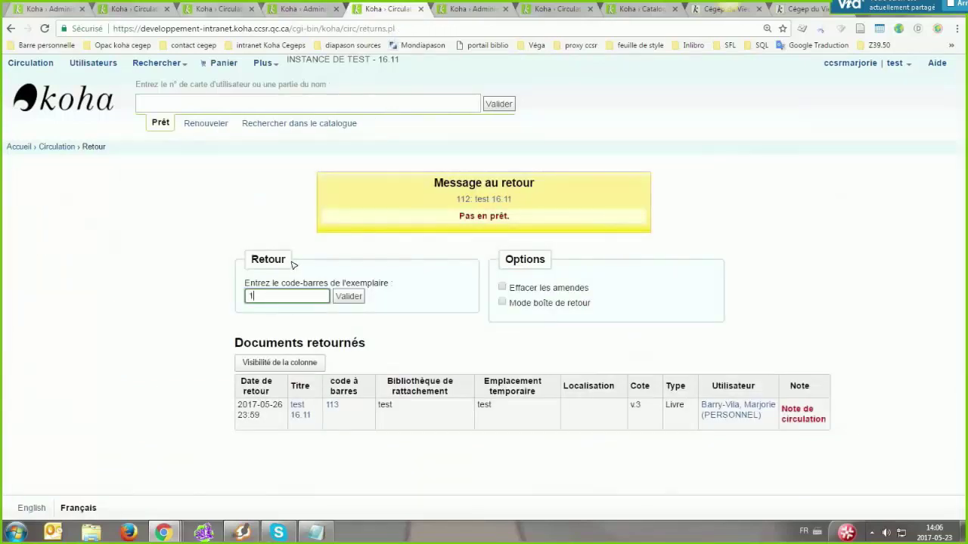
{"action": "type", "text": "15"}
{"action": "key", "text": "Return"}
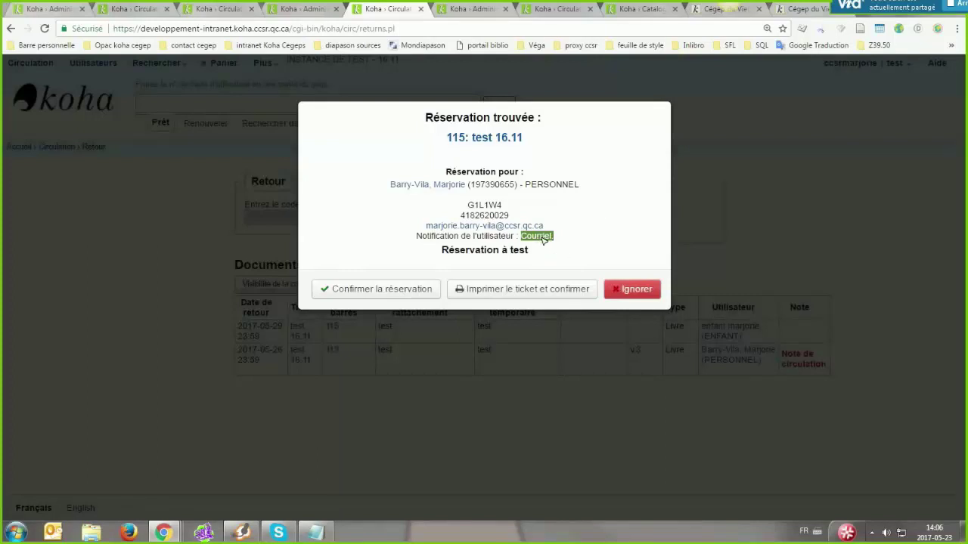
{"action": "left_click", "coordinate": [382, 290]}
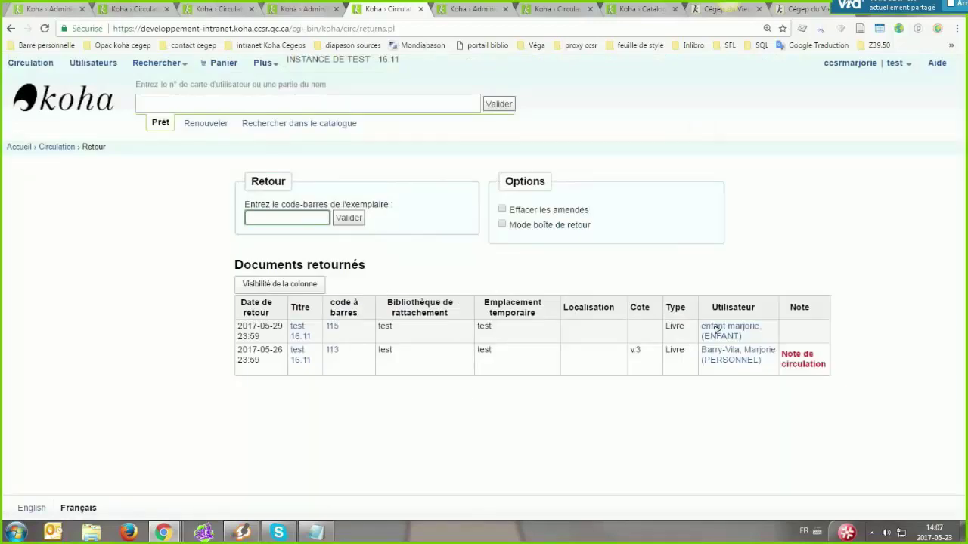
Open the borrower from the returns list and show their loans, with test 16.11 held until 2017-05-30
{"action": "left_click", "coordinate": [730, 352]}
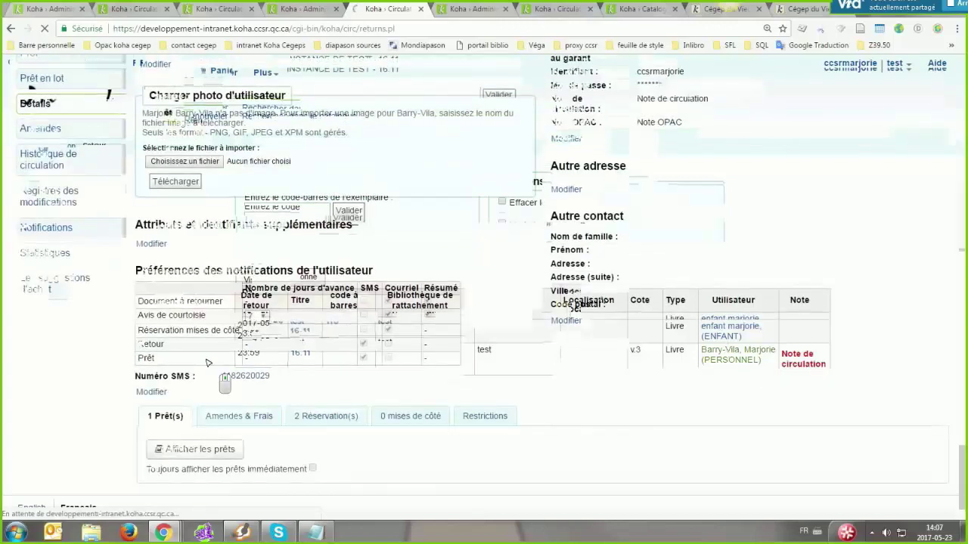
{"action": "left_click_drag", "start_coordinate": [165, 332], "coordinate": [139, 347]}
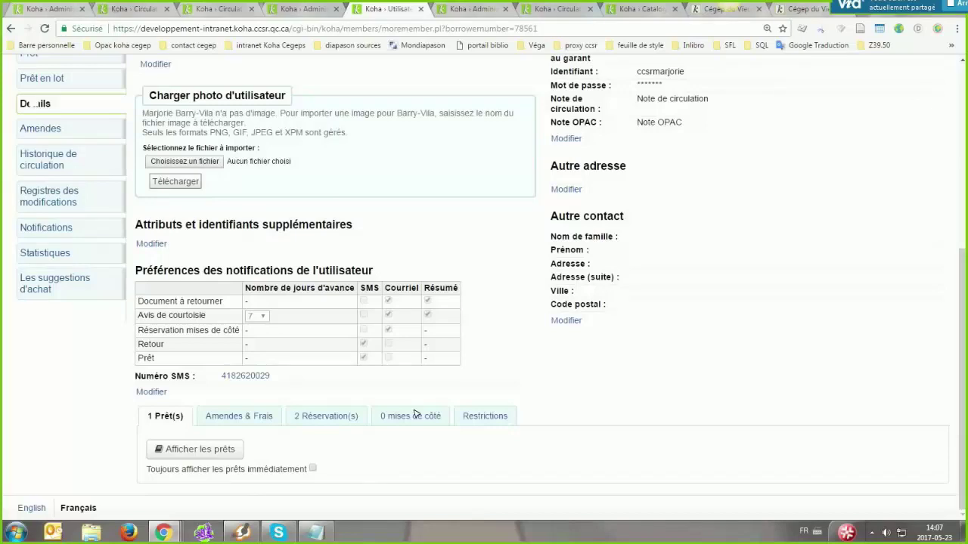
{"action": "scroll", "coordinate": [414, 414], "scroll_direction": "up", "scroll_amount": 3}
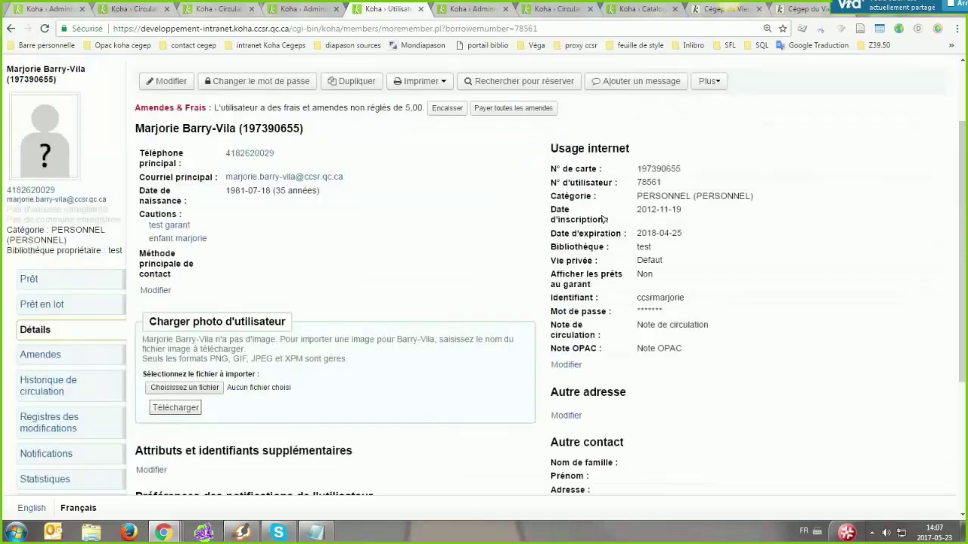
{"action": "left_click", "coordinate": [50, 281]}
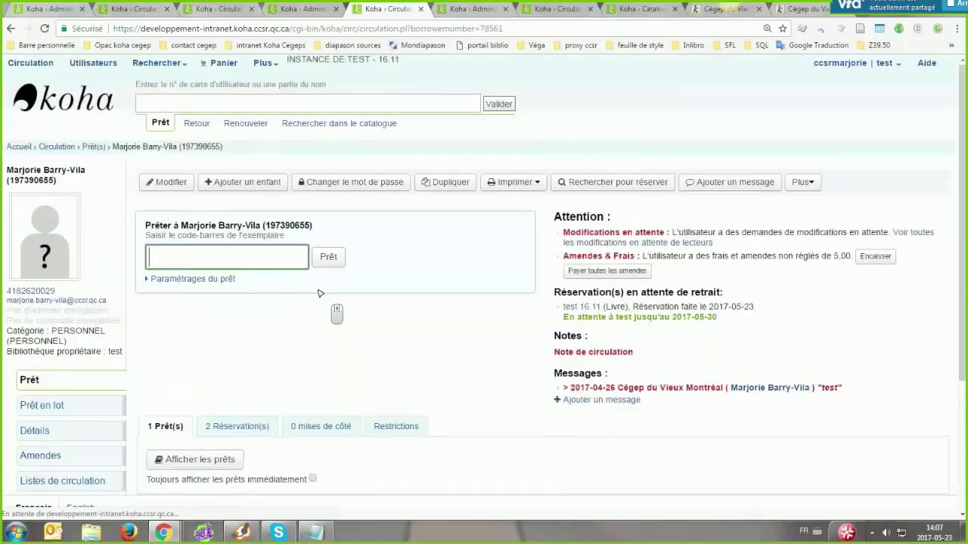
{"action": "scroll", "coordinate": [319, 293], "scroll_direction": "down", "scroll_amount": 2}
{"action": "left_click", "coordinate": [193, 310]}
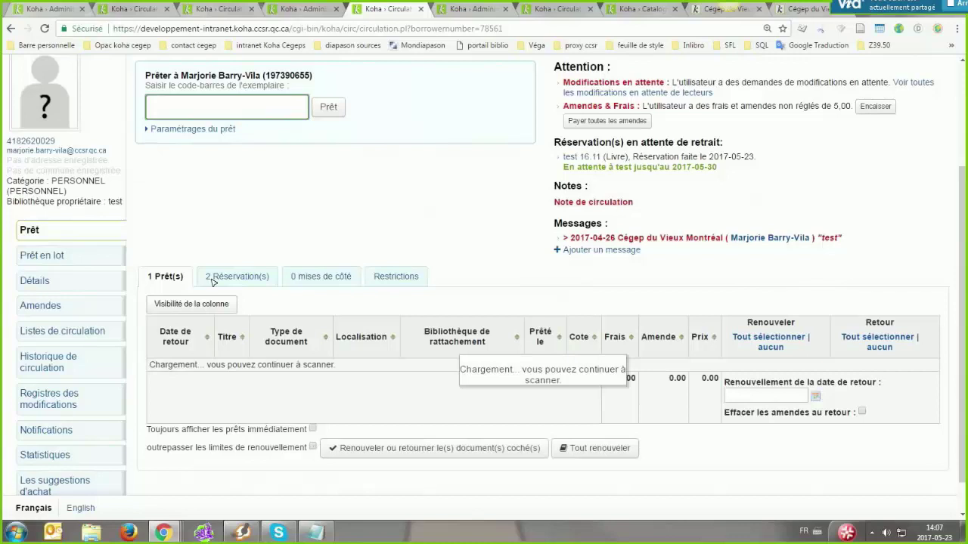
Open borrowed item 118 of test 16.11 and bring up its item edit form
{"action": "left_click", "coordinate": [221, 388]}
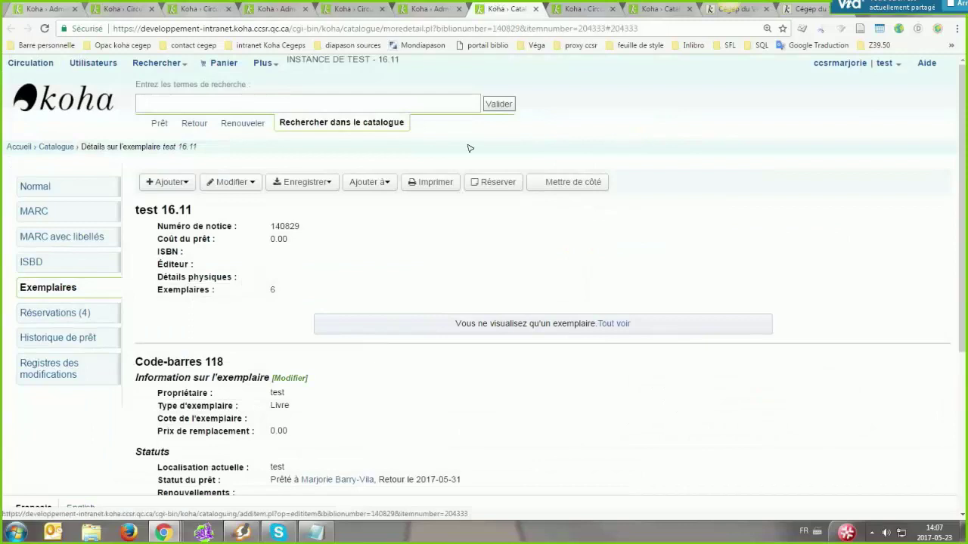
{"action": "left_click", "coordinate": [289, 378]}
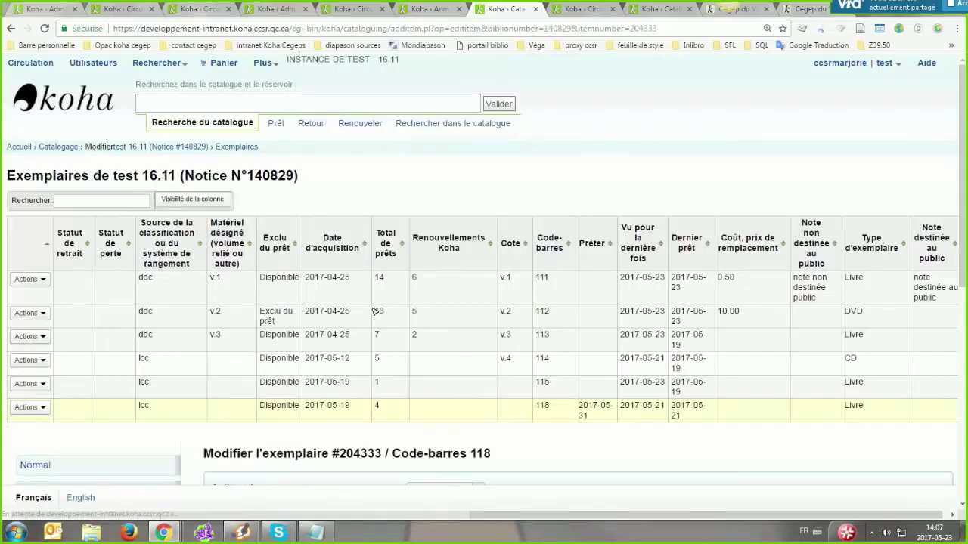
{"action": "scroll", "coordinate": [375, 312], "scroll_direction": "down", "scroll_amount": 1}
Start typing 'volum' in the volume designation field, then back out of the first suggestion
{"action": "scroll", "coordinate": [492, 315], "scroll_direction": "down", "scroll_amount": 5}
{"action": "left_click", "coordinate": [471, 289]}
{"action": "type", "text": "vo"}
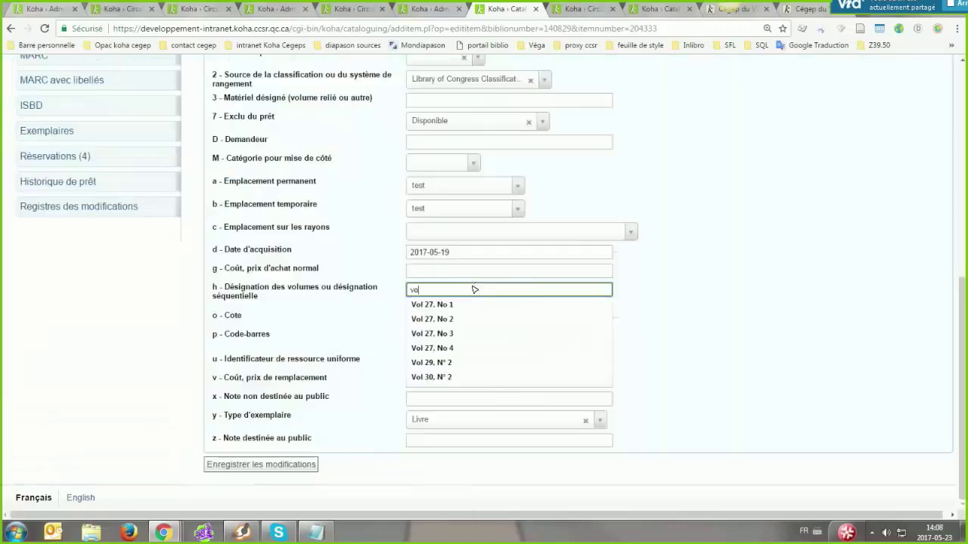
{"action": "type", "text": "lum"}
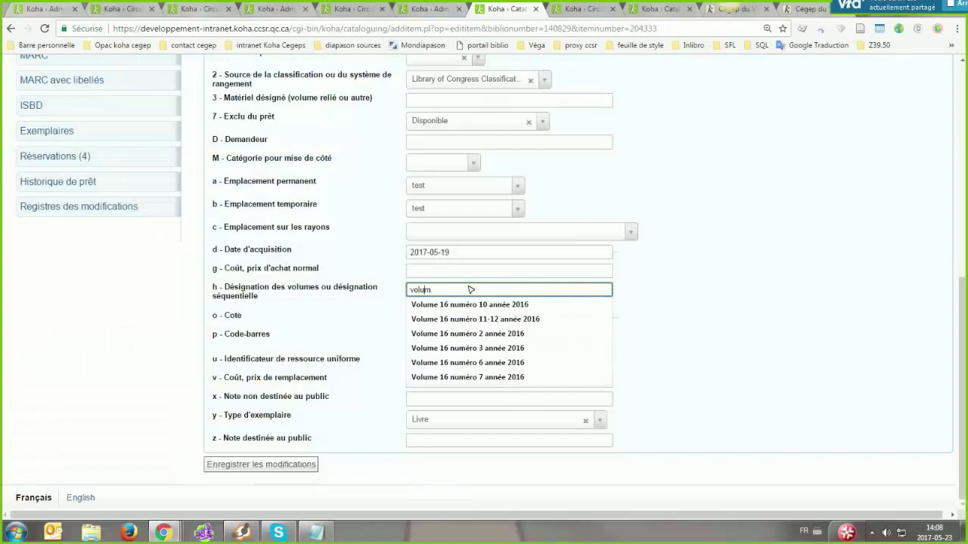
{"action": "key", "text": "Down"}
{"action": "key", "text": "Escape"}
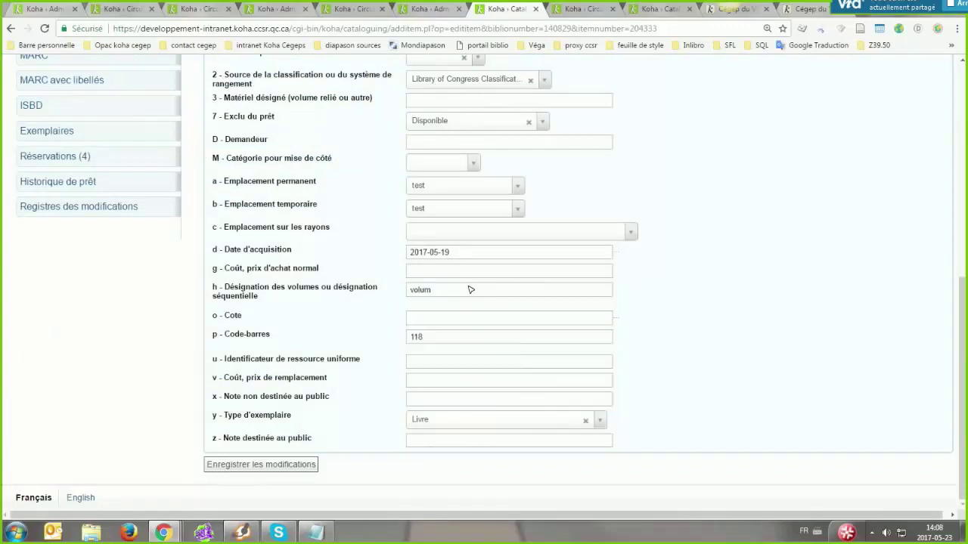
{"action": "key", "text": "BackSpace"}
{"action": "key", "text": "BackSpace"}
{"action": "key", "text": "BackSpace"}
{"action": "key", "text": "BackSpace"}
{"action": "key", "text": "BackSpace"}
Choose 'Volume 16 numéro 10 année 2016', save item 118, and return to the circulation page
{"action": "left_click", "coordinate": [648, 287]}
{"action": "double_click", "coordinate": [476, 294]}
{"action": "left_click", "coordinate": [477, 305]}
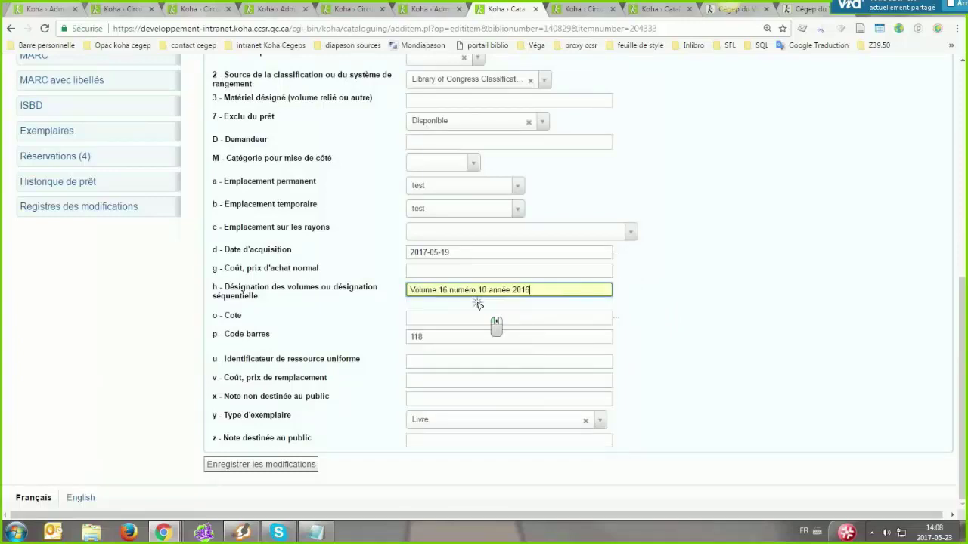
{"action": "left_click", "coordinate": [274, 465]}
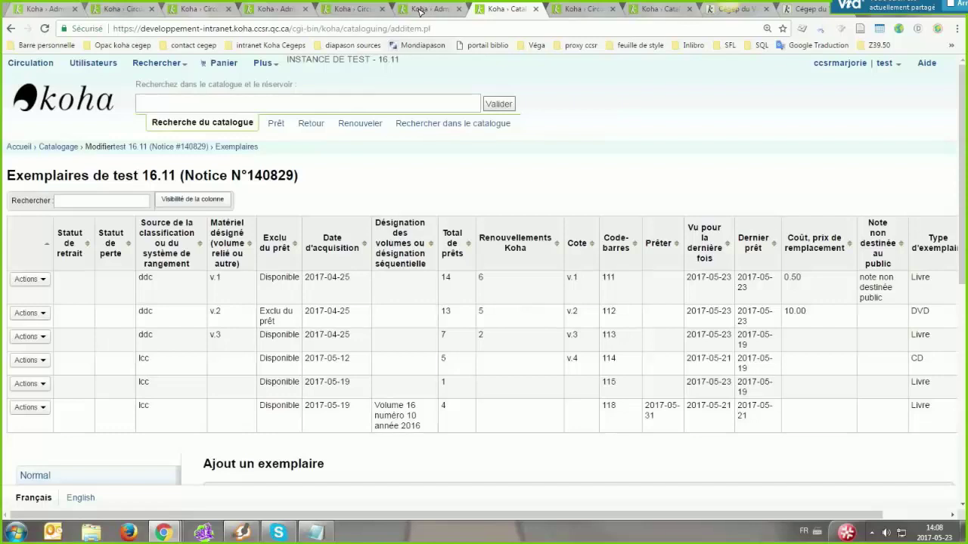
{"action": "left_click", "coordinate": [346, 9]}
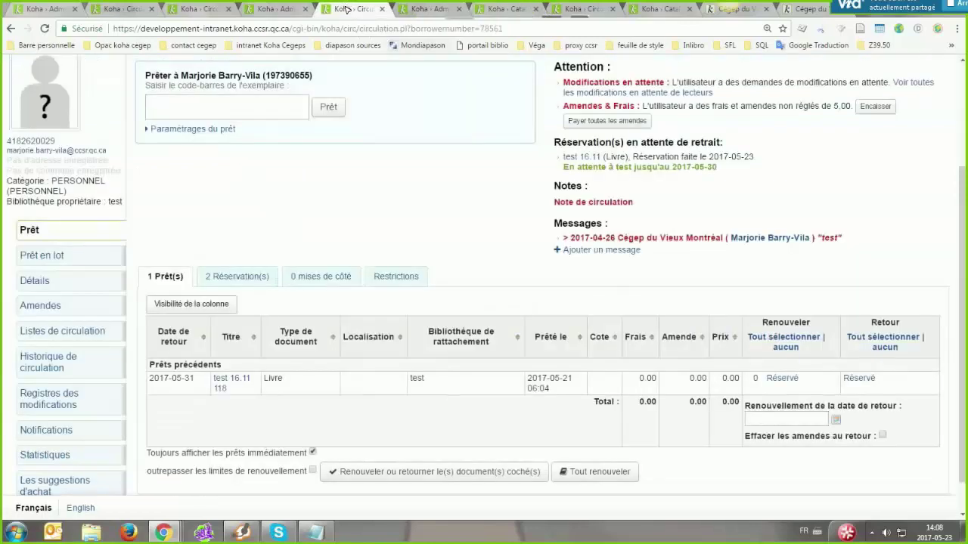
Reload the circulation page, then switch to the patron's OPAC account showing two test 16.11 holds
{"action": "left_click", "coordinate": [269, 32]}
{"action": "key", "text": "Return"}
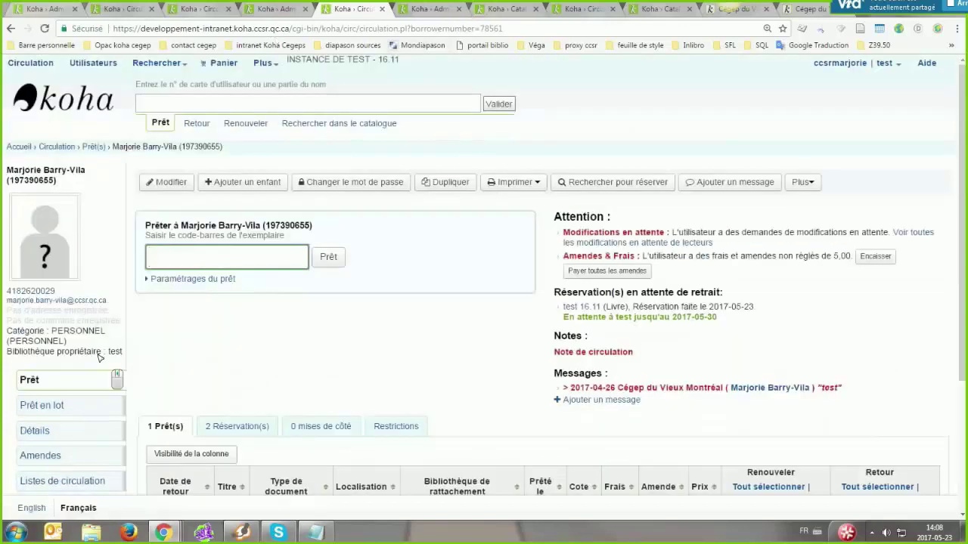
{"action": "scroll", "coordinate": [114, 374], "scroll_direction": "down", "scroll_amount": 3}
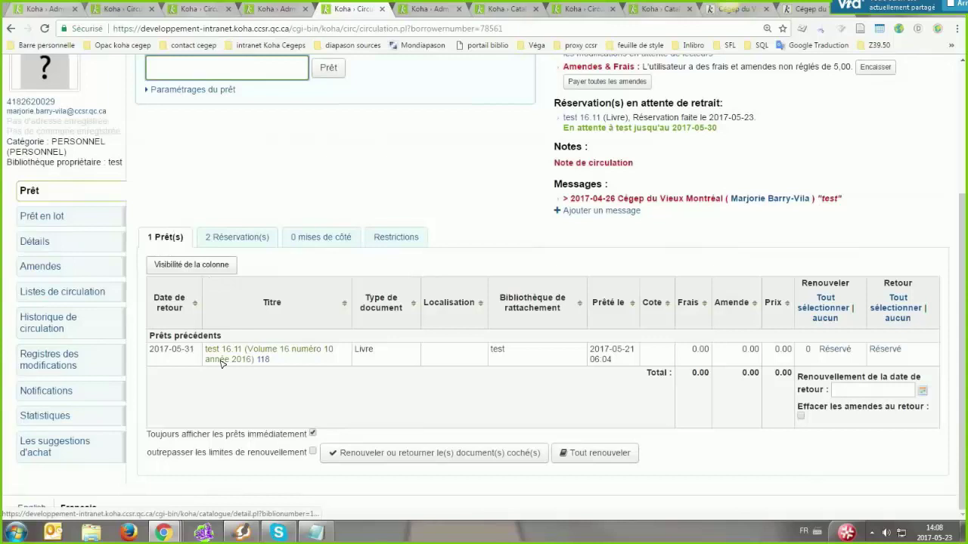
{"action": "scroll", "coordinate": [220, 361], "scroll_direction": "up", "scroll_amount": 3}
{"action": "scroll", "coordinate": [220, 361], "scroll_direction": "down", "scroll_amount": 3}
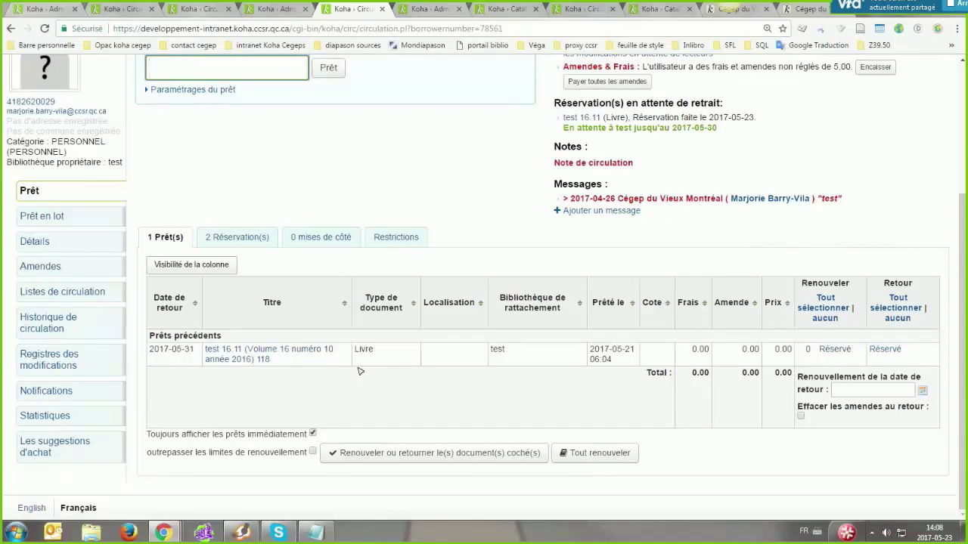
{"action": "left_click", "coordinate": [788, 14]}
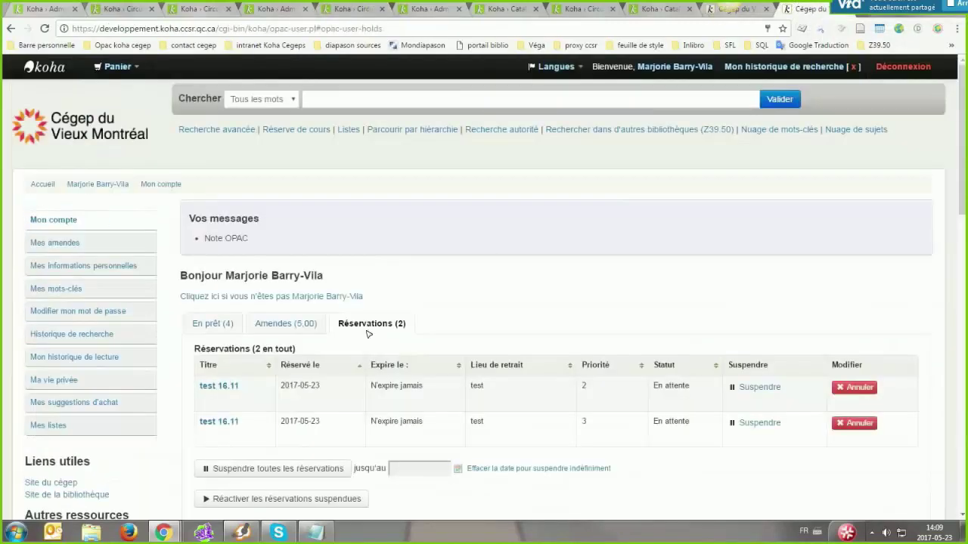
Reload the OPAC account page and briefly select its message text before clearing the selection
{"action": "left_click", "coordinate": [239, 28]}
{"action": "key", "text": "Return"}
{"action": "left_click", "coordinate": [490, 221]}
{"action": "triple_click", "coordinate": [270, 235]}
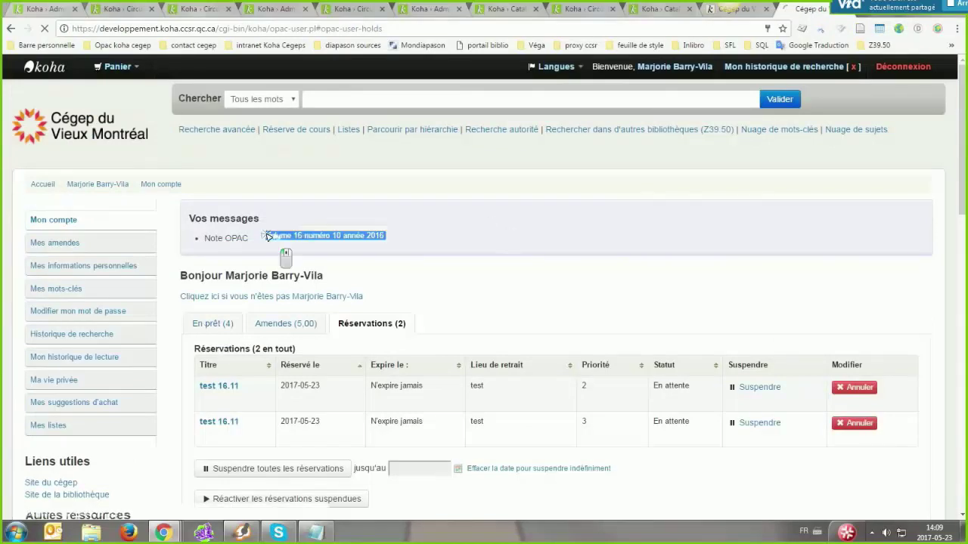
{"action": "left_click", "coordinate": [392, 241]}
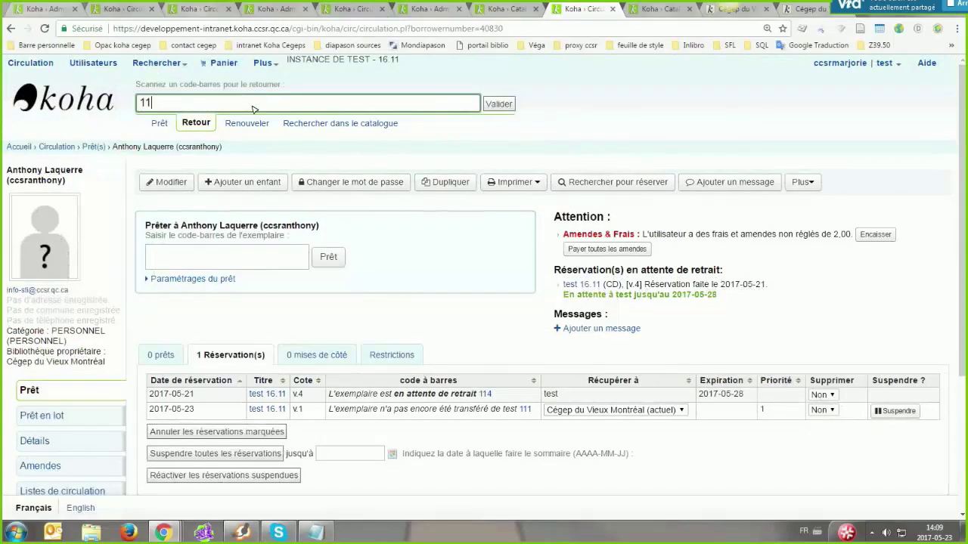
Check in barcode 118, confirm its hold, and highlight its 'Volume 16 numéro 10 année 2016' line
{"action": "type", "text": "8"}
{"action": "key", "text": "Return"}
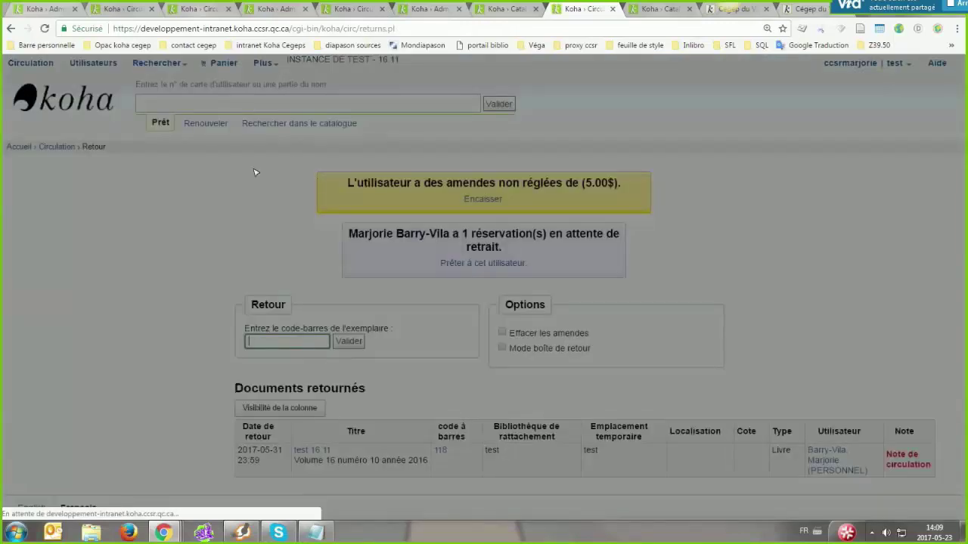
{"action": "type", "text": "11"}
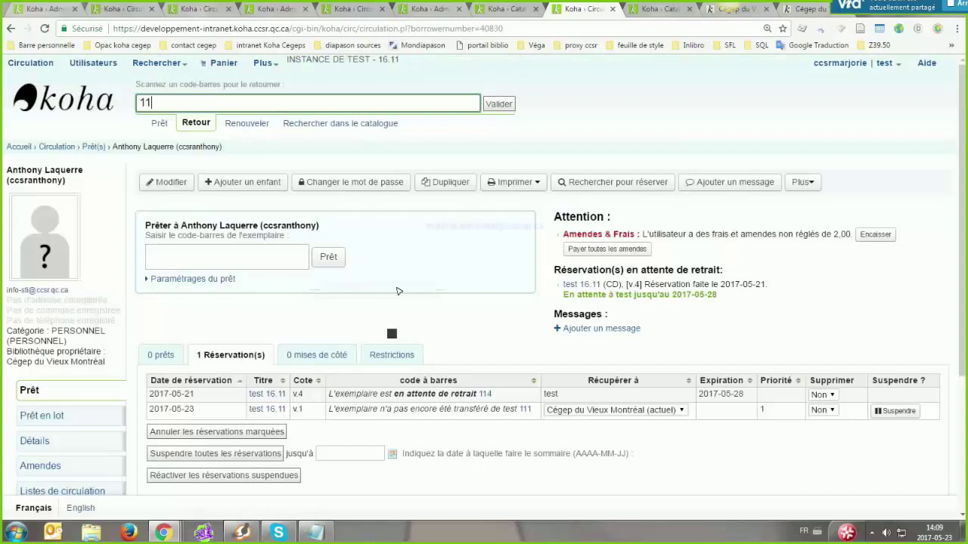
{"action": "type", "text": "8"}
{"action": "key", "text": "Return"}
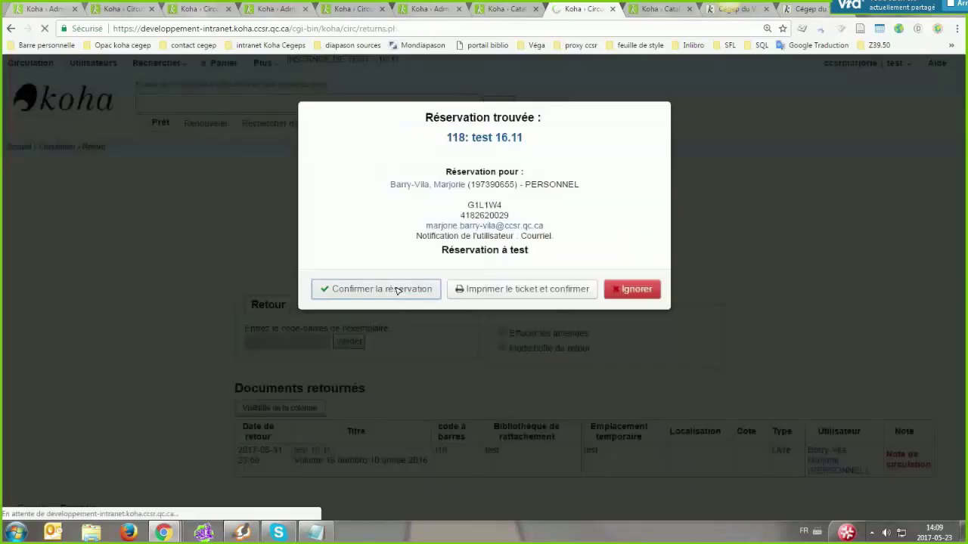
{"action": "key", "text": "Return"}
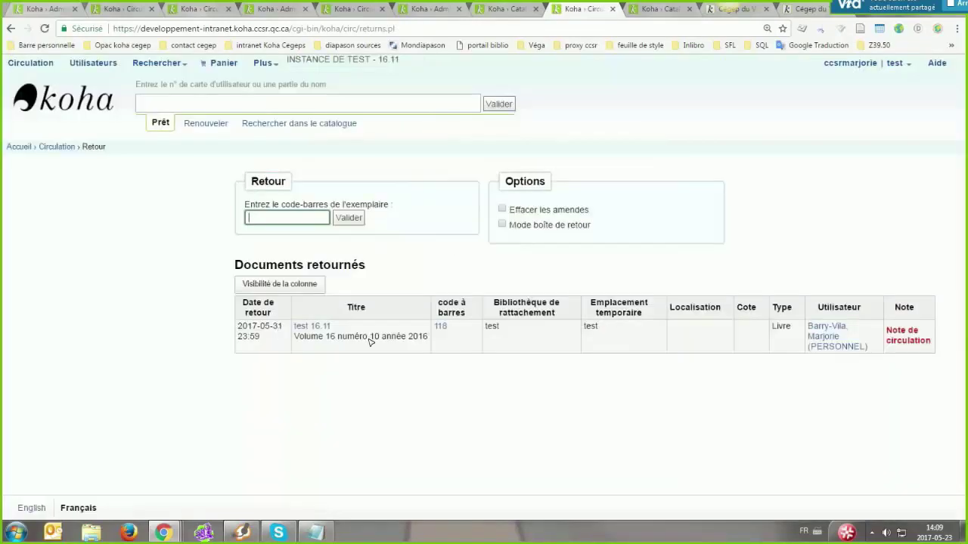
{"action": "left_click_drag", "start_coordinate": [427, 338], "coordinate": [296, 342]}
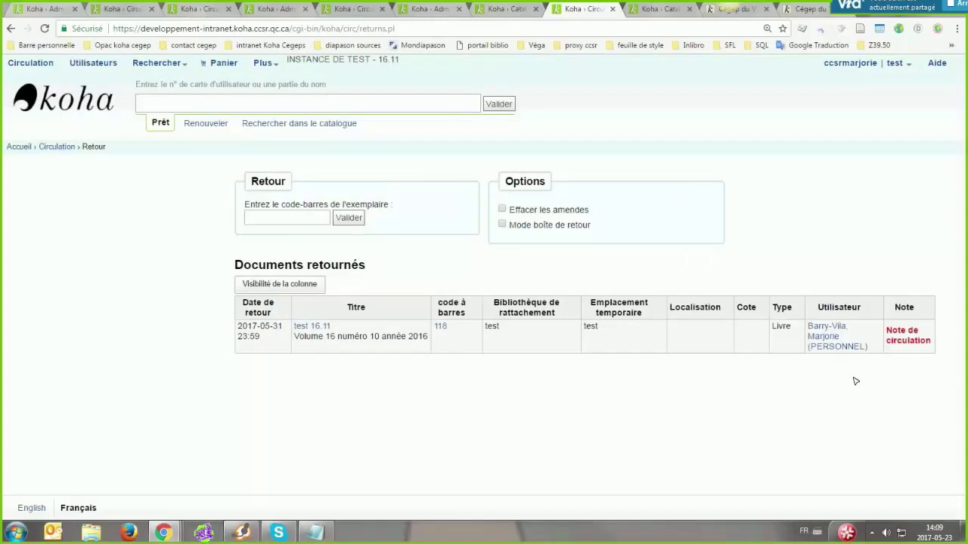
On the hold owner's circulation page, save an internal message reading 'test note'
{"action": "left_click", "coordinate": [346, 10]}
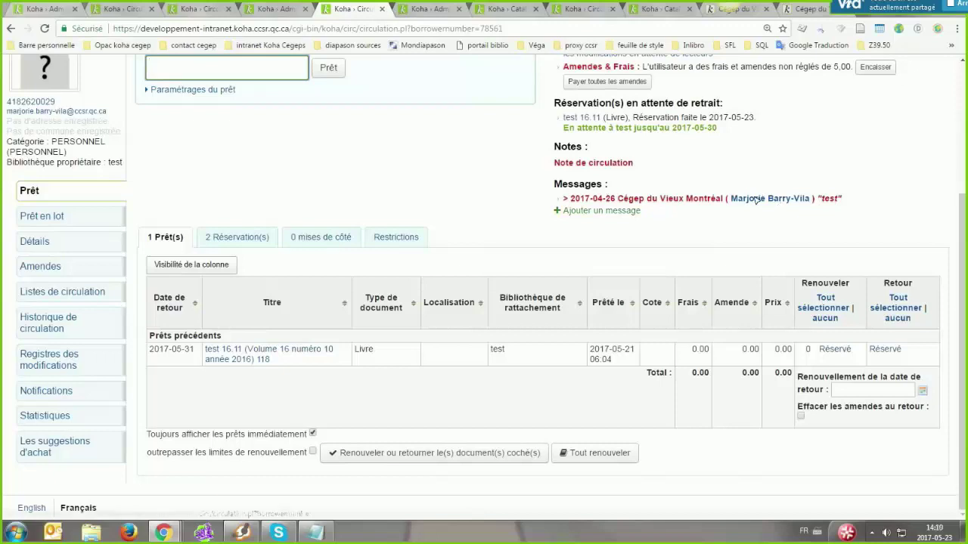
{"action": "left_click", "coordinate": [596, 212]}
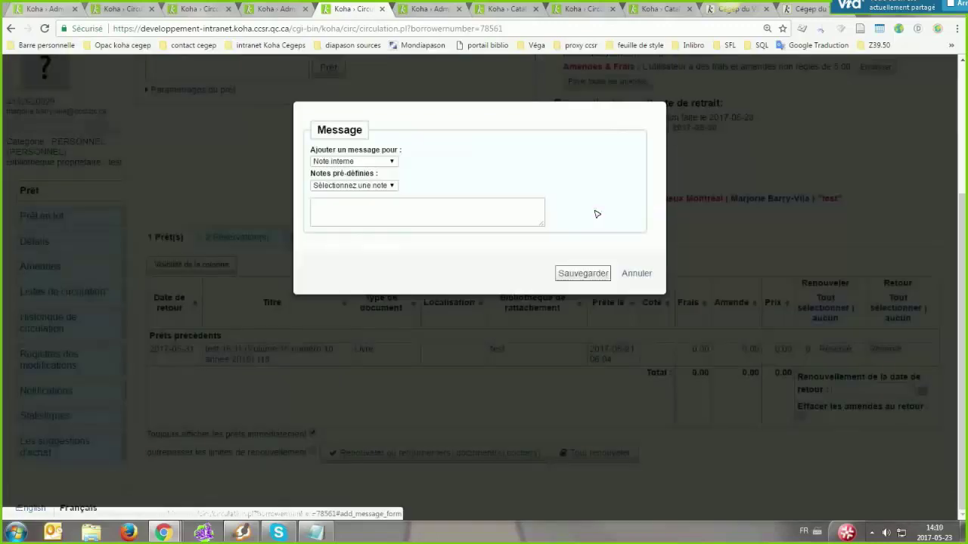
{"action": "left_click", "coordinate": [361, 161]}
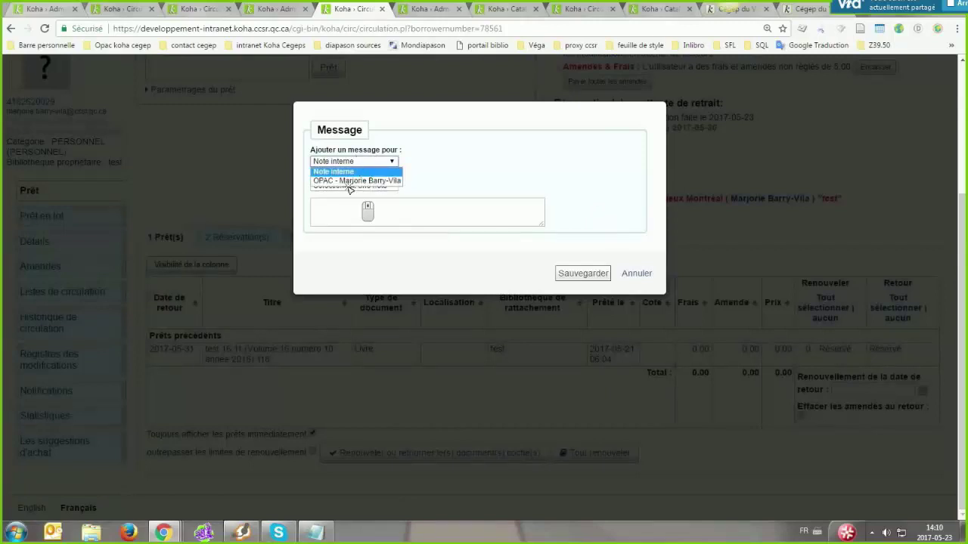
{"action": "left_click", "coordinate": [349, 201]}
{"action": "type", "text": "not"}
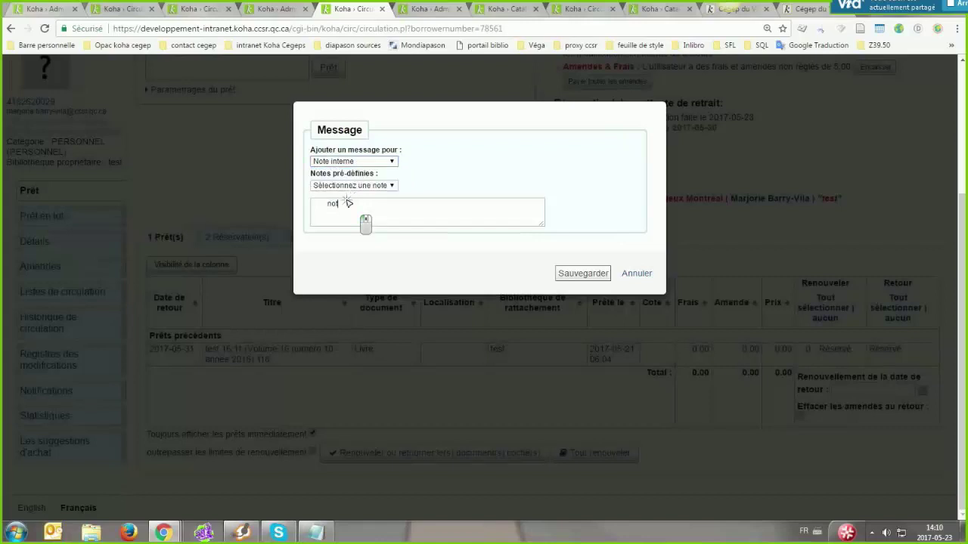
{"action": "type", "text": "e"}
{"action": "key", "text": "Tab"}
{"action": "key", "text": "Return"}
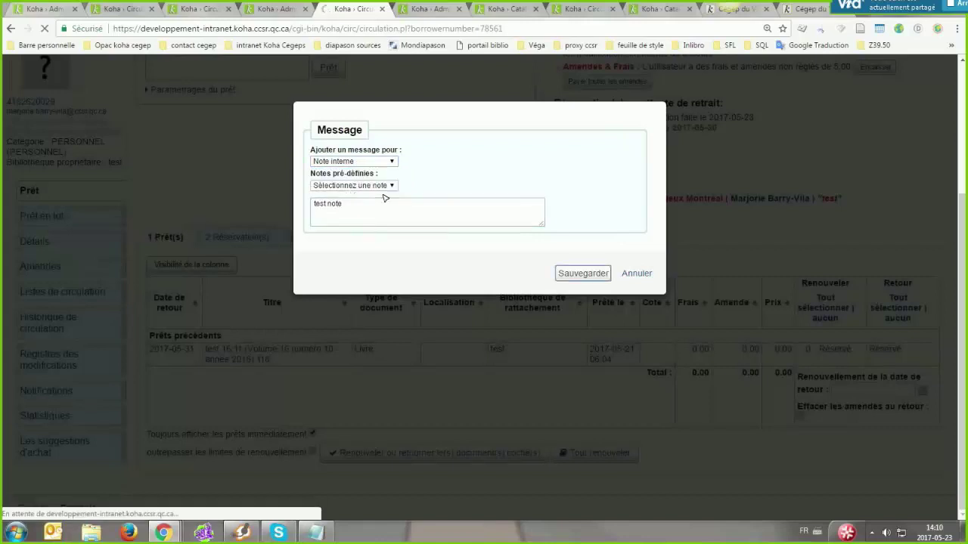
{"action": "left_click", "coordinate": [582, 271]}
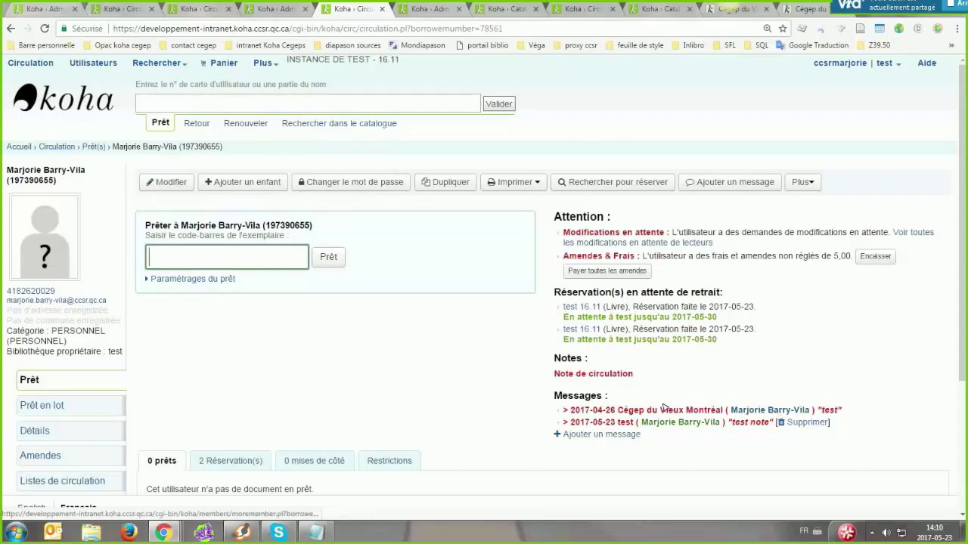
Save a second message, 'note opac', addressed to the patron's OPAC
{"action": "left_click", "coordinate": [584, 435]}
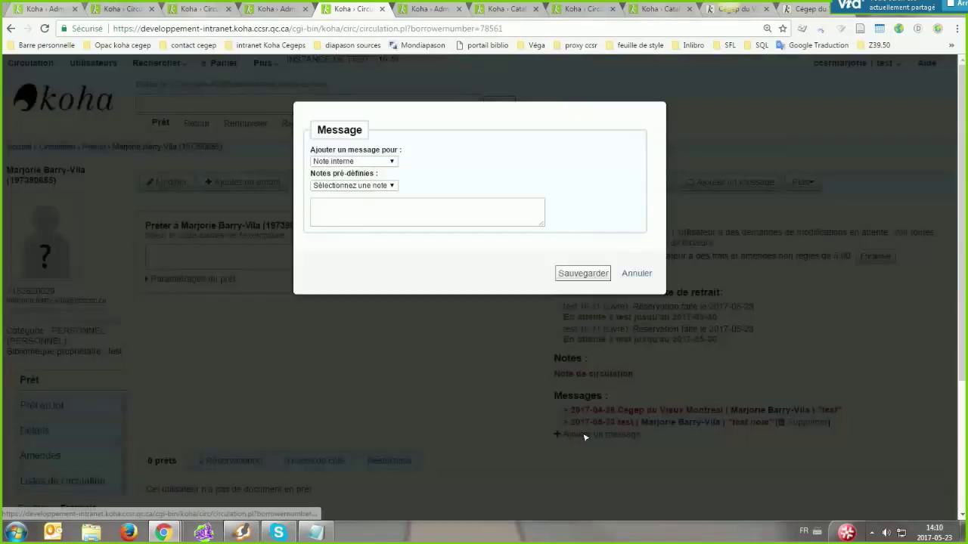
{"action": "left_click", "coordinate": [352, 161]}
{"action": "left_click", "coordinate": [336, 180]}
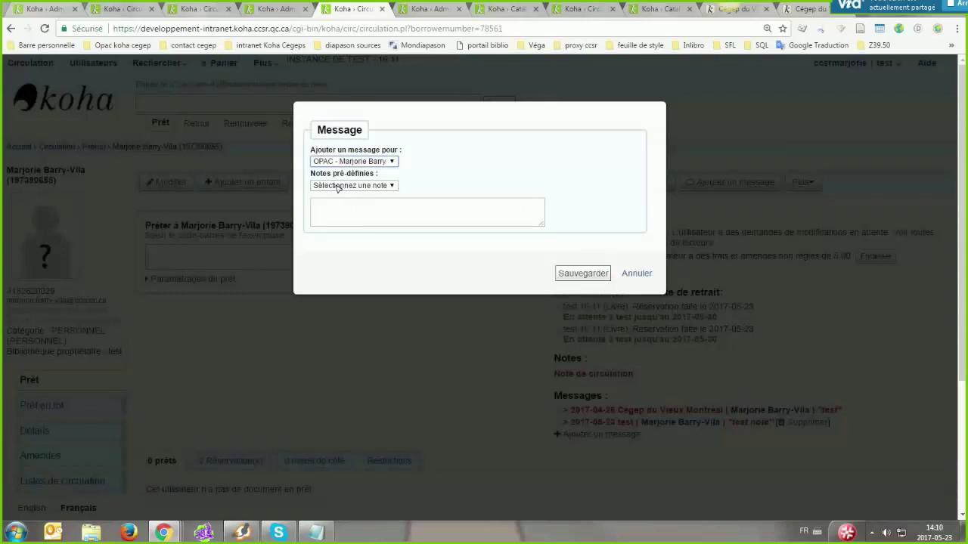
{"action": "left_click", "coordinate": [337, 212]}
{"action": "type", "text": "note opac"}
{"action": "left_click", "coordinate": [594, 275]}
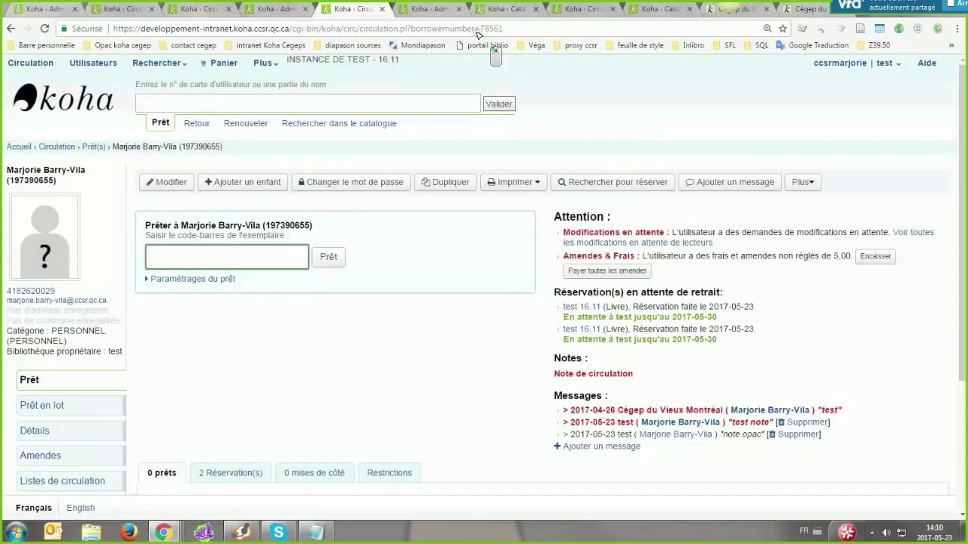
Reload the patron's OPAC account and highlight the new 'note opac' message
{"action": "left_click", "coordinate": [809, 9]}
{"action": "key", "text": "F5"}
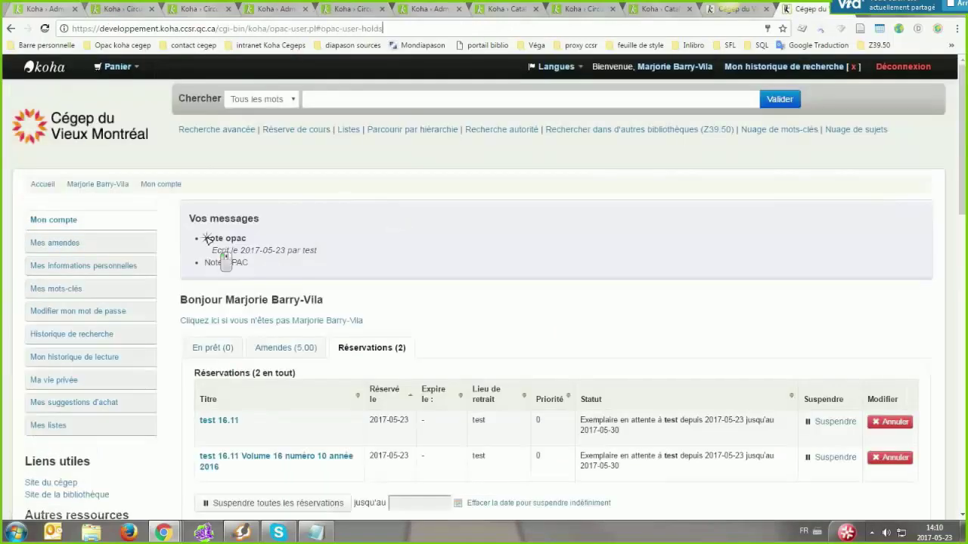
{"action": "left_click_drag", "start_coordinate": [203, 239], "coordinate": [250, 239]}
{"action": "left_click", "coordinate": [249, 237]}
Inspect the message's author byline, then return to the staff circulation page
{"action": "left_click", "coordinate": [299, 250]}
{"action": "left_click", "coordinate": [287, 250]}
{"action": "left_click_drag", "start_coordinate": [287, 249], "coordinate": [301, 250]}
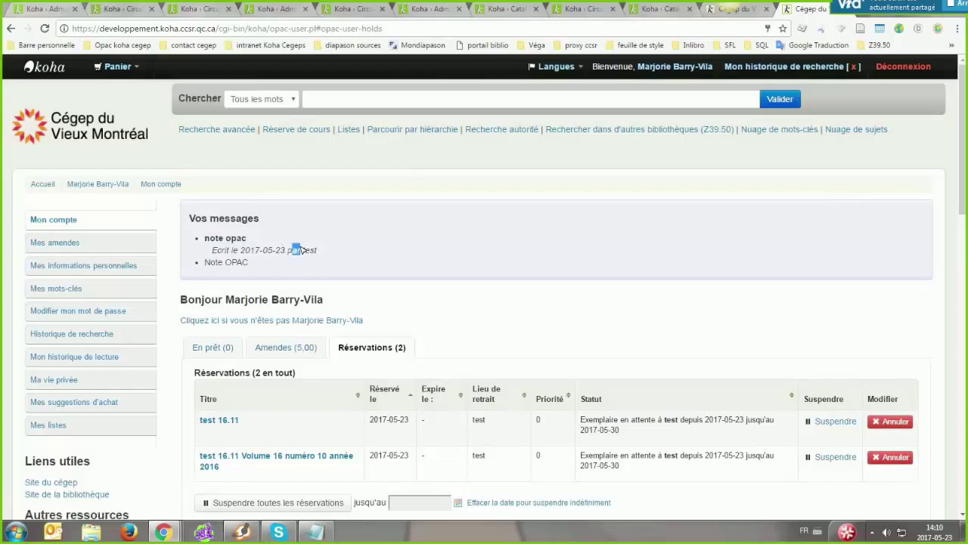
{"action": "double_click", "coordinate": [299, 250]}
{"action": "left_click", "coordinate": [287, 250]}
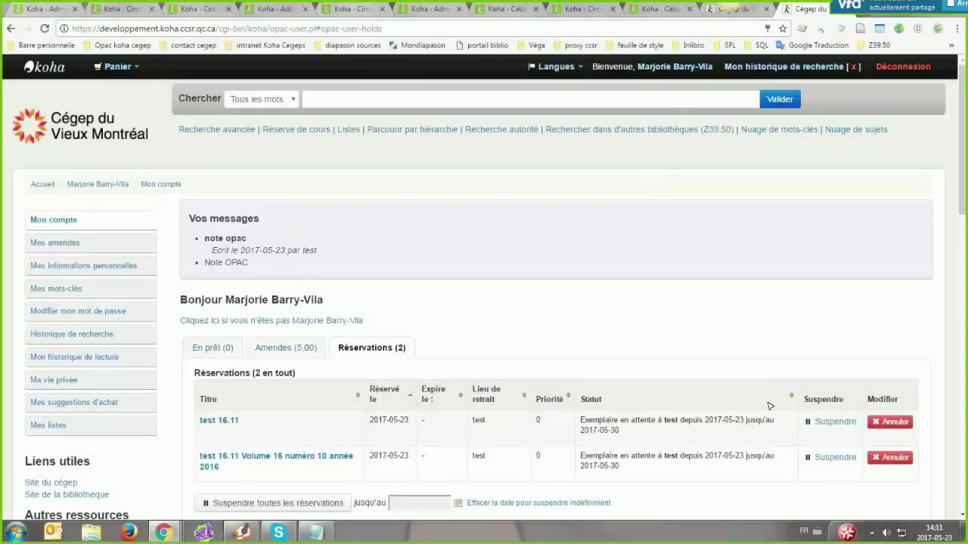
{"action": "key", "text": "ctrl+3"}
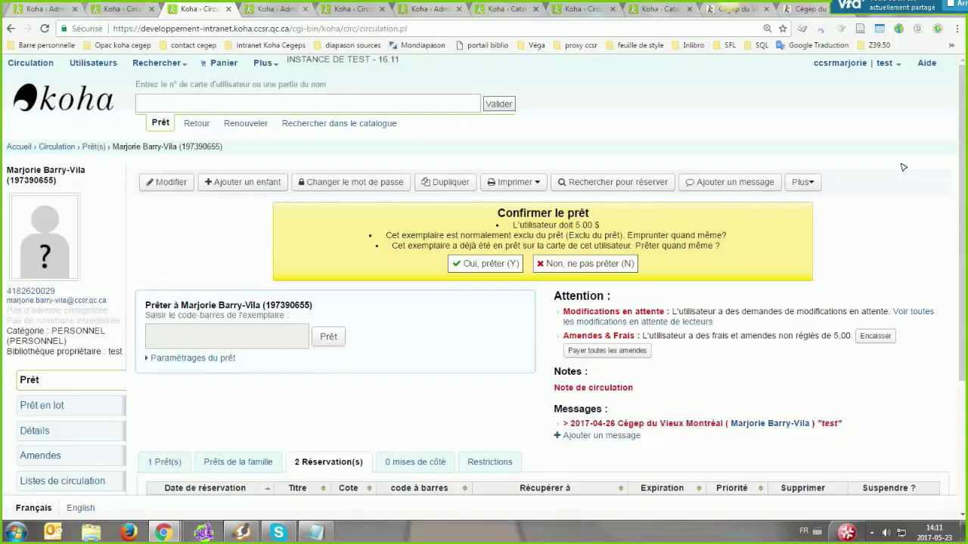
From the patron's circulation page, print the account summary of pending reservations and fines
{"action": "key", "text": "n"}
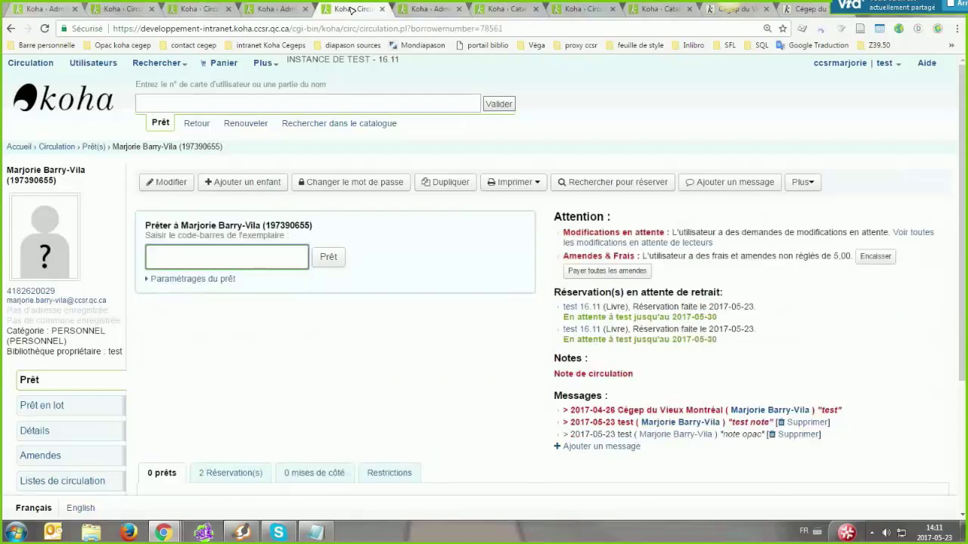
{"action": "scroll", "coordinate": [400, 354], "scroll_direction": "down", "scroll_amount": 3}
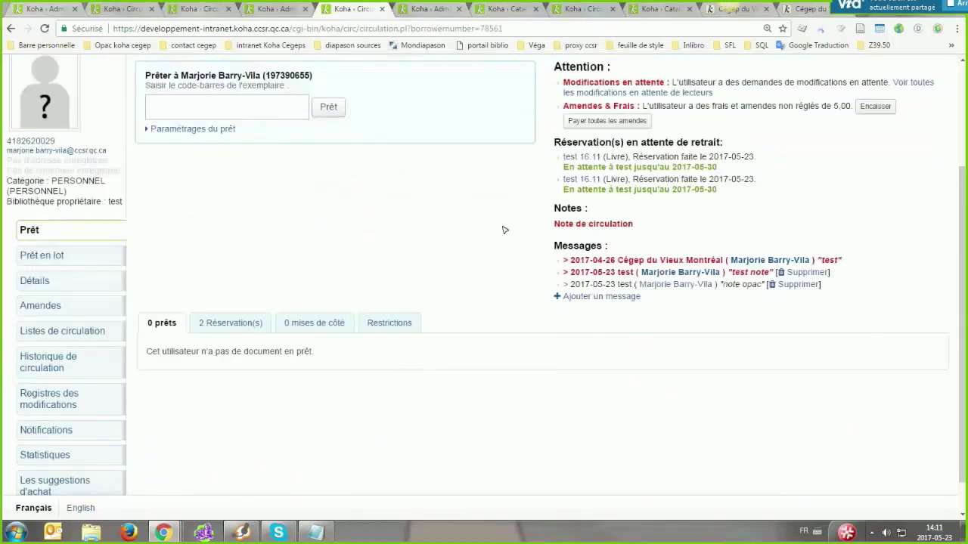
{"action": "scroll", "coordinate": [495, 217], "scroll_direction": "up", "scroll_amount": 3}
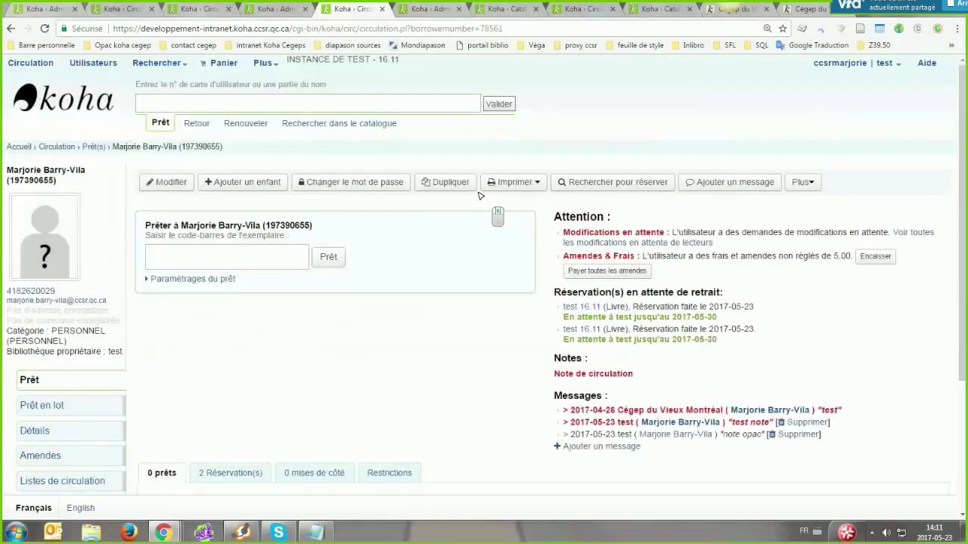
{"action": "left_click", "coordinate": [534, 205]}
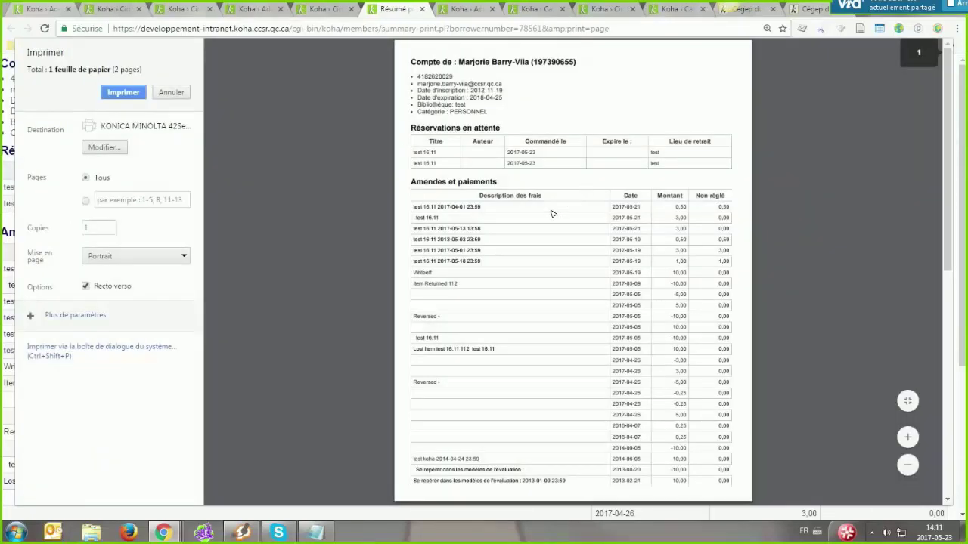
Scroll through the account summary print preview and close it
{"action": "left_click", "coordinate": [408, 129]}
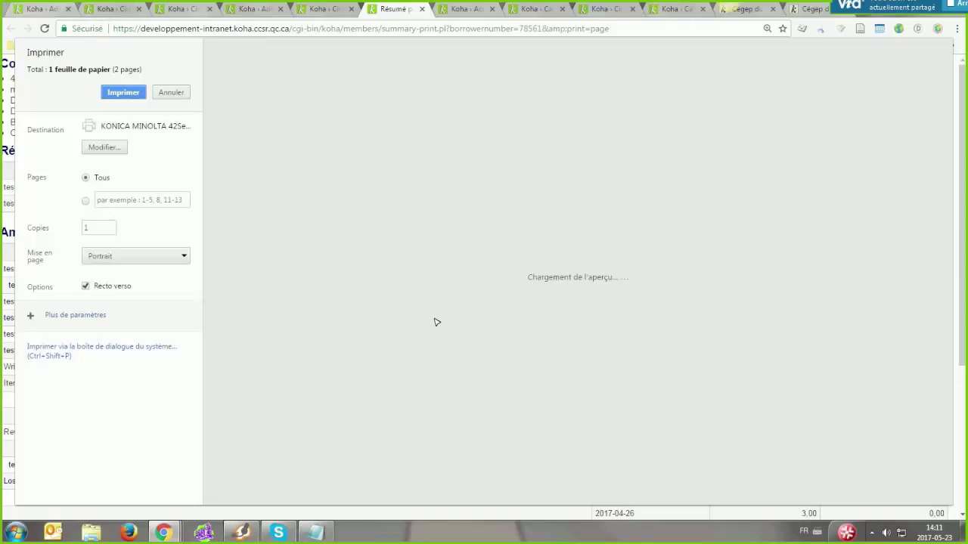
{"action": "scroll", "coordinate": [412, 128], "scroll_direction": "down", "scroll_amount": 2}
{"action": "scroll", "coordinate": [564, 149], "scroll_direction": "down", "scroll_amount": 3}
{"action": "scroll", "coordinate": [556, 249], "scroll_direction": "down", "scroll_amount": 3}
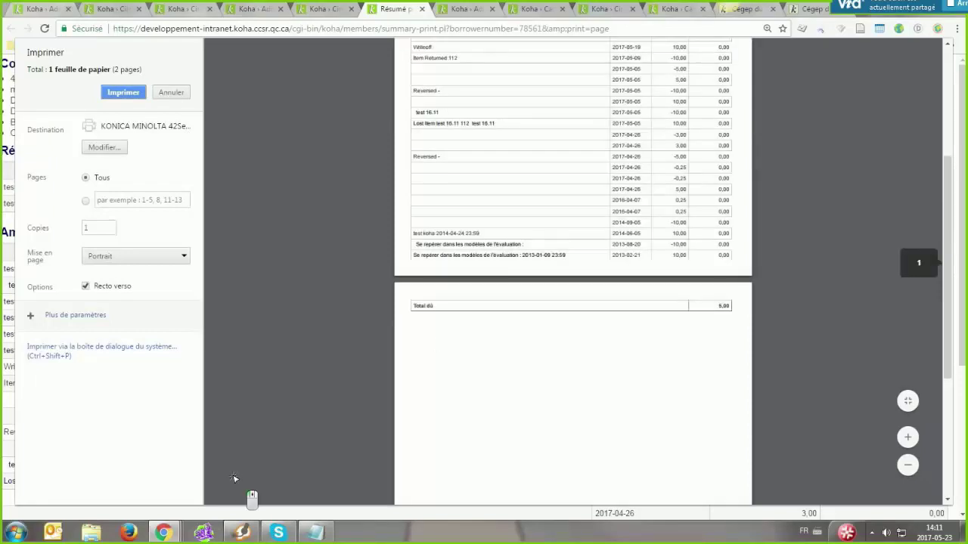
{"action": "key", "text": "Escape"}
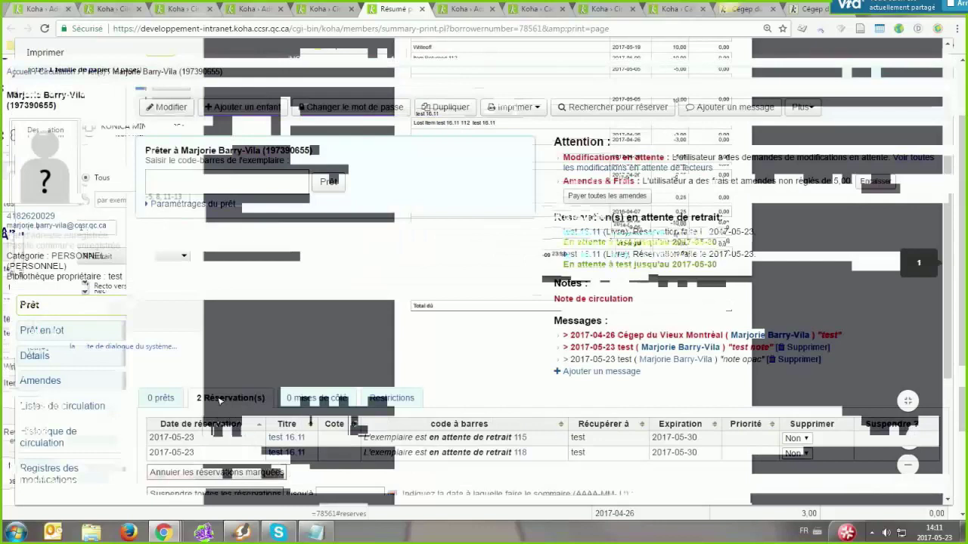
Check out item barcode 115 to the patron, confirming the loan despite the warnings
{"action": "type", "text": "115"}
{"action": "key", "text": "Return"}
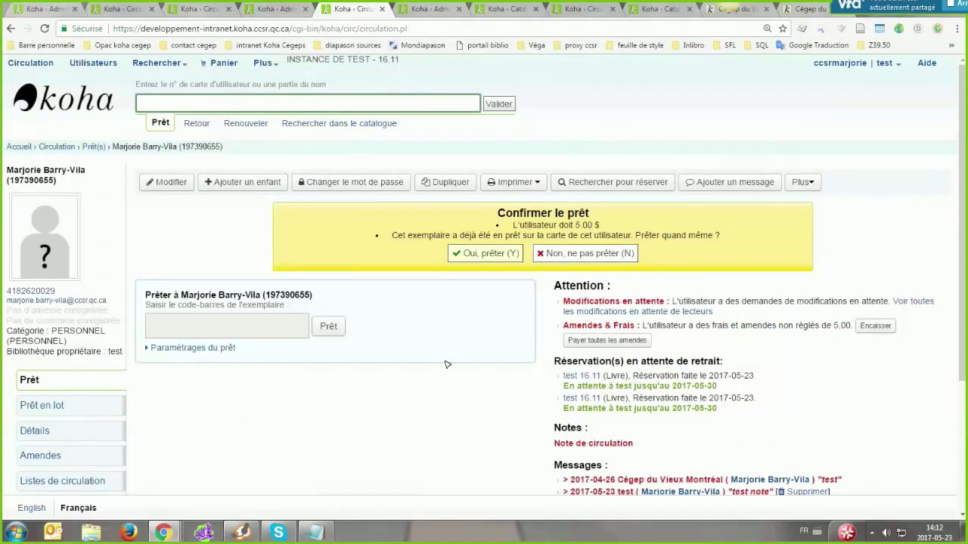
{"action": "key", "text": "y"}
{"action": "left_click", "coordinate": [529, 185]}
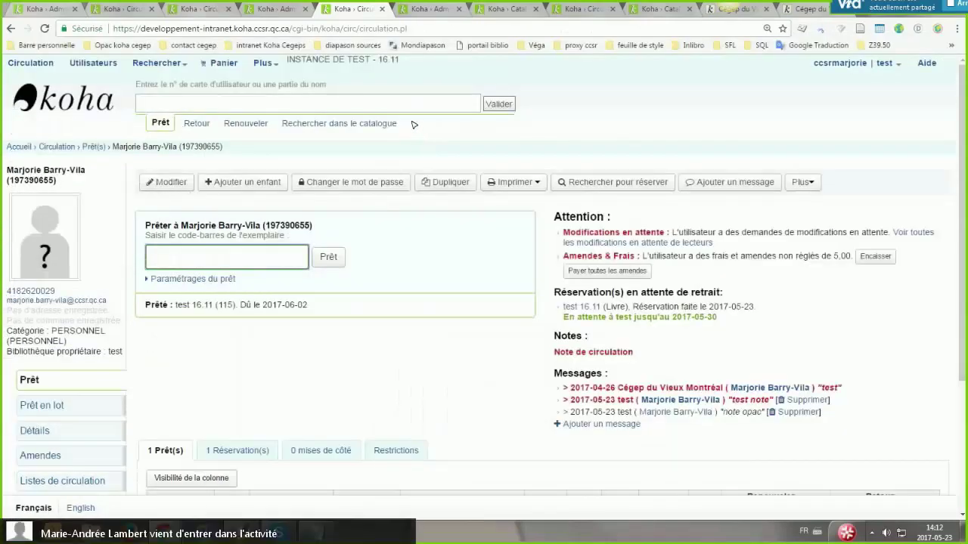
Close the fee summary print preview and go to the Koha Administration area
{"action": "scroll", "coordinate": [435, 397], "scroll_direction": "up", "scroll_amount": 1}
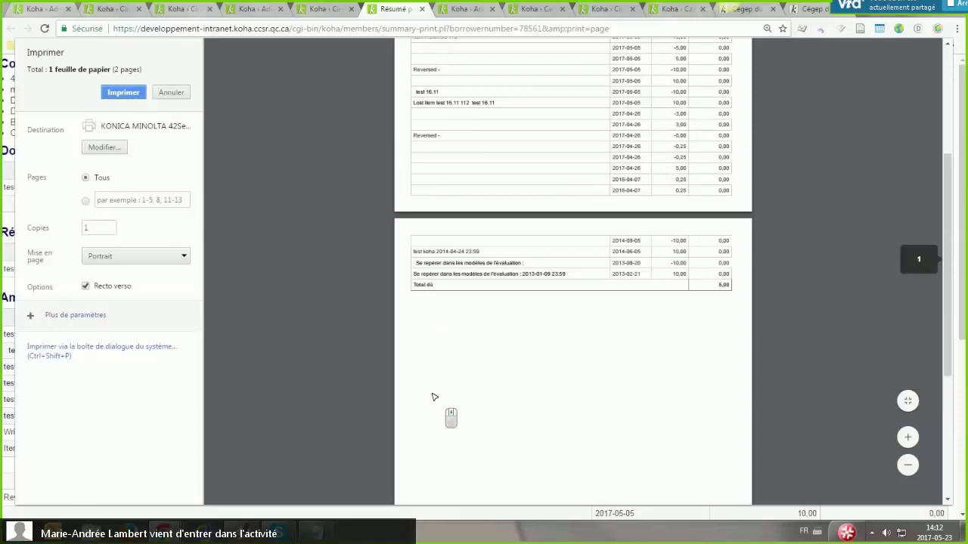
{"action": "scroll", "coordinate": [434, 397], "scroll_direction": "up", "scroll_amount": 5}
{"action": "key", "text": "Escape"}
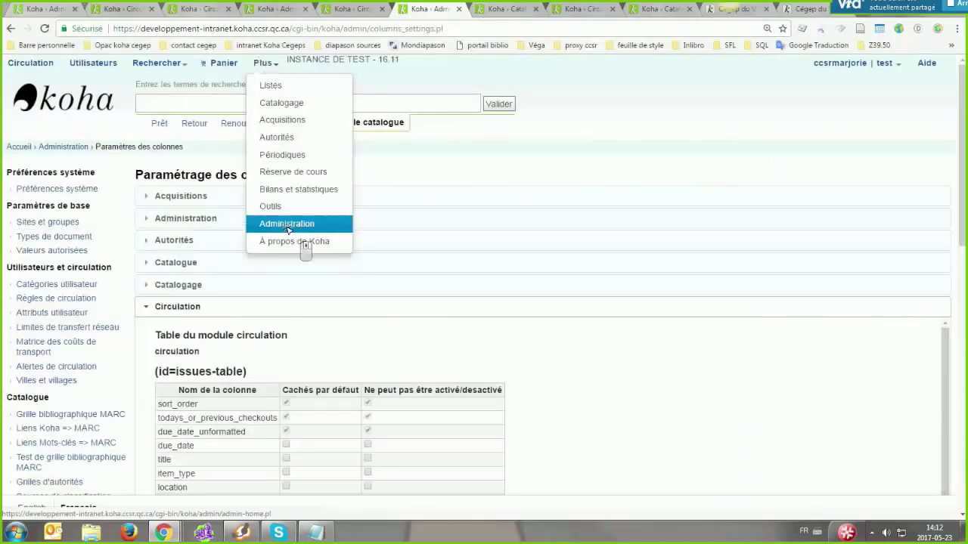
{"action": "left_click", "coordinate": [288, 226]}
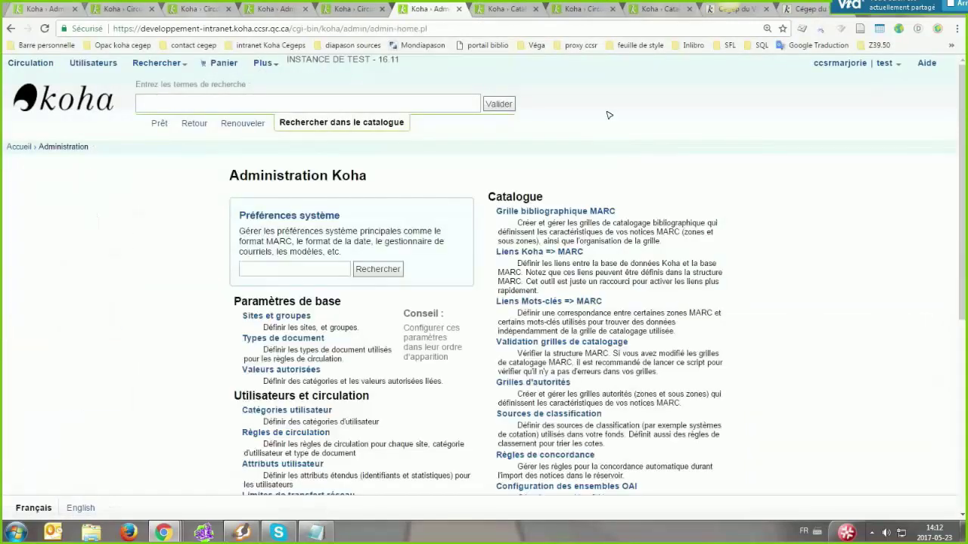
Search the system preferences for 'enhance'
{"action": "left_click", "coordinate": [279, 269]}
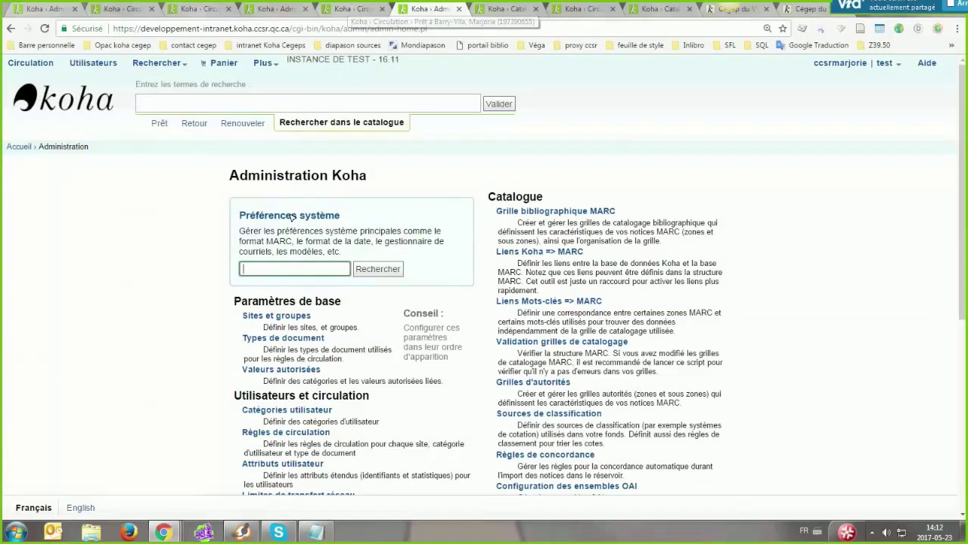
{"action": "type", "text": "enha"}
{"action": "key", "text": "Down"}
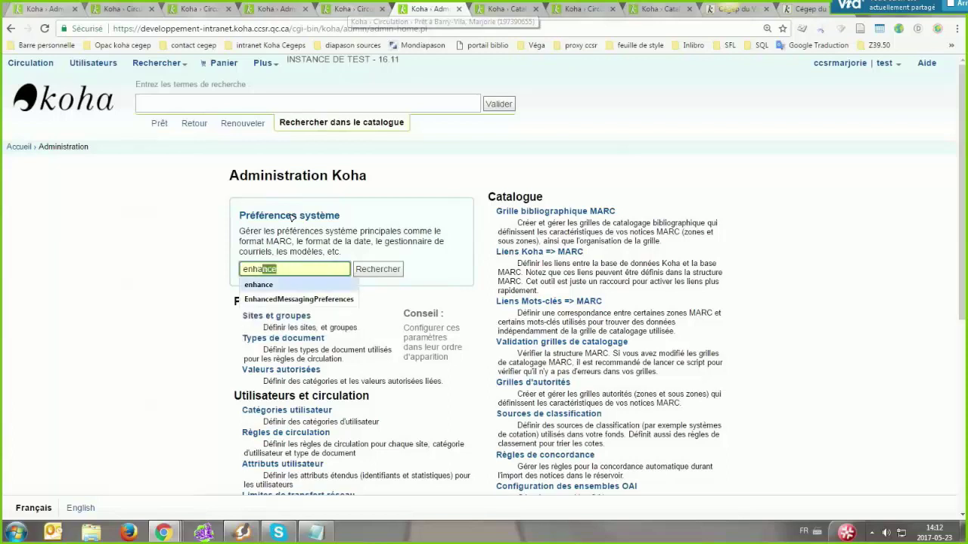
{"action": "key", "text": "Return"}
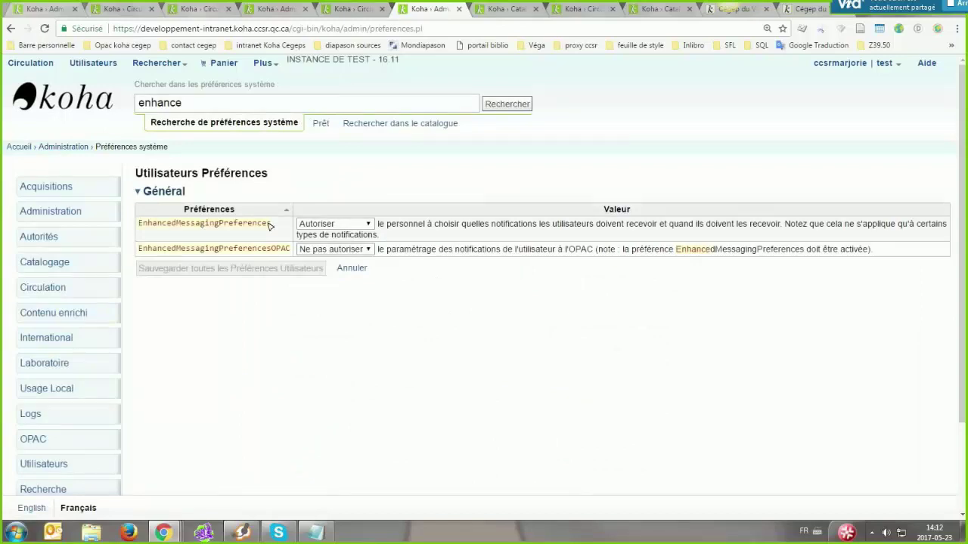
{"action": "key", "text": "alt+Left"}
Review the patron's notification settings in the Modifier form, then return to the preference results
{"action": "left_click", "coordinate": [340, 7]}
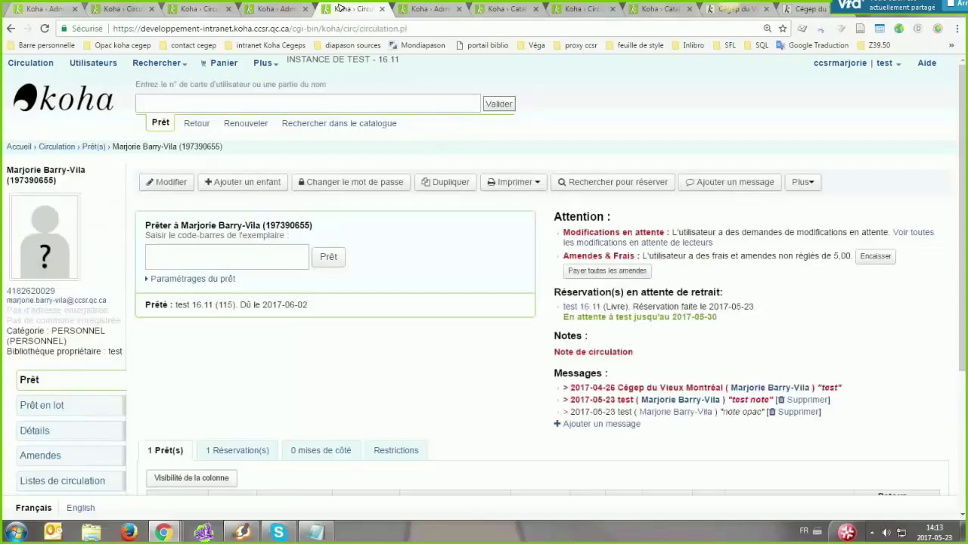
{"action": "left_click", "coordinate": [160, 182]}
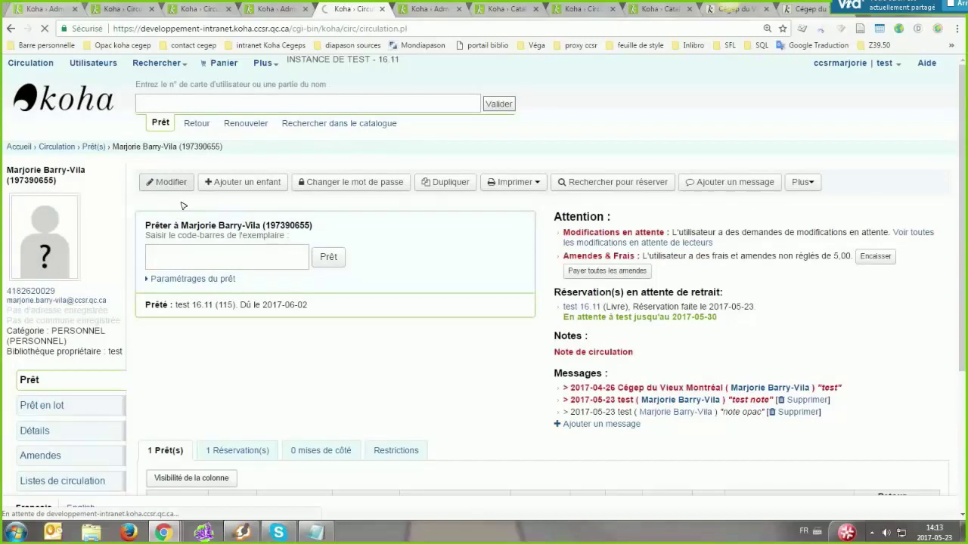
{"action": "left_click", "coordinate": [335, 367]}
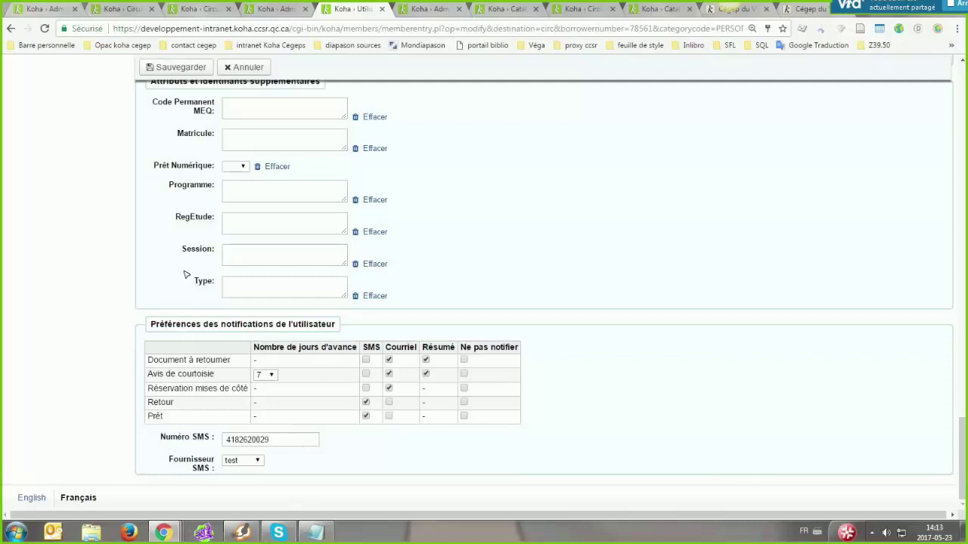
{"action": "key", "text": "ctrl+Tab"}
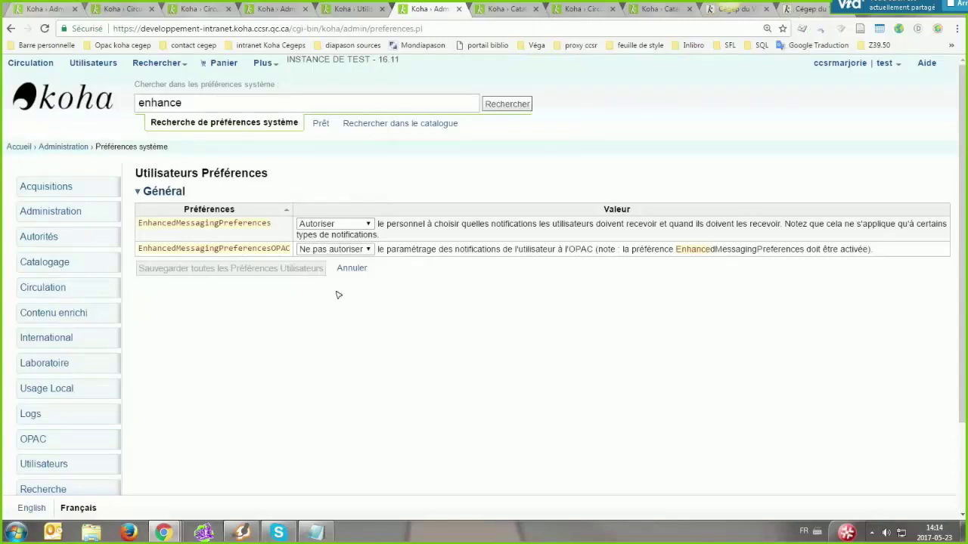
{"action": "key", "text": "F5"}
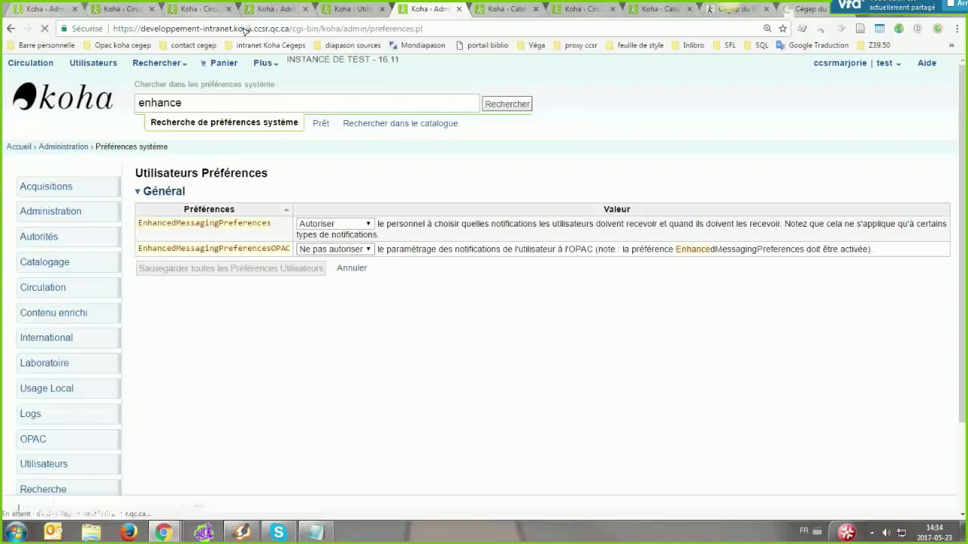
{"action": "key", "text": "ctrl+9"}
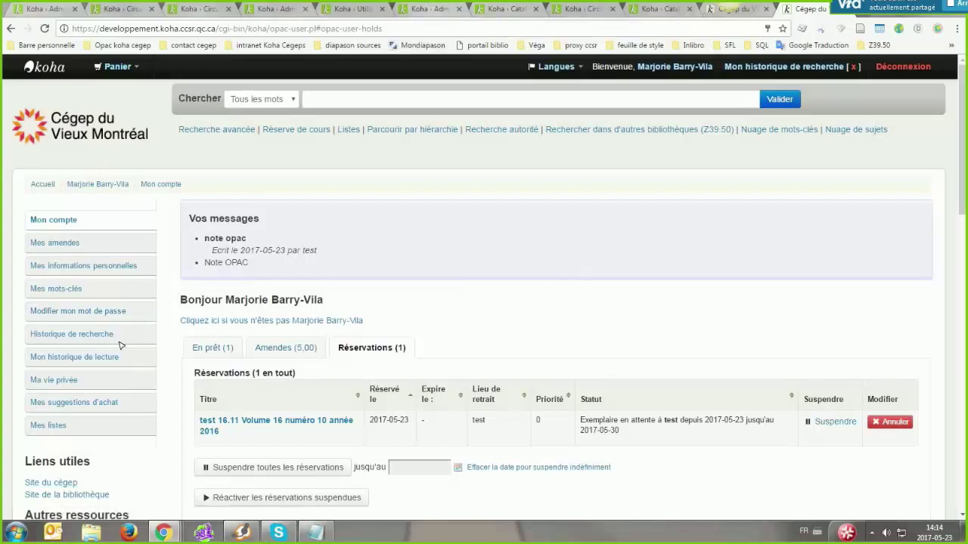
{"action": "left_click", "coordinate": [436, 15]}
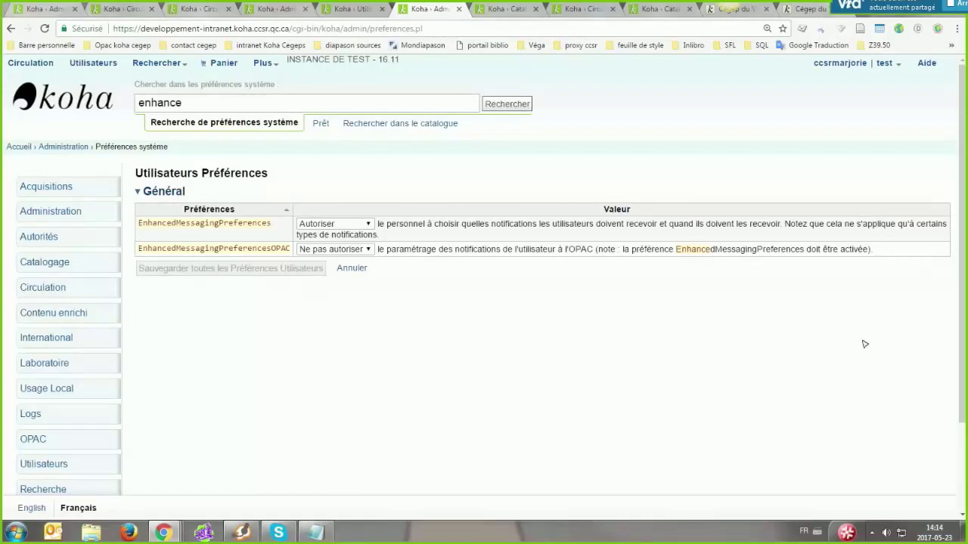
{"action": "left_click", "coordinate": [810, 10]}
{"action": "key", "text": "ctrl+6"}
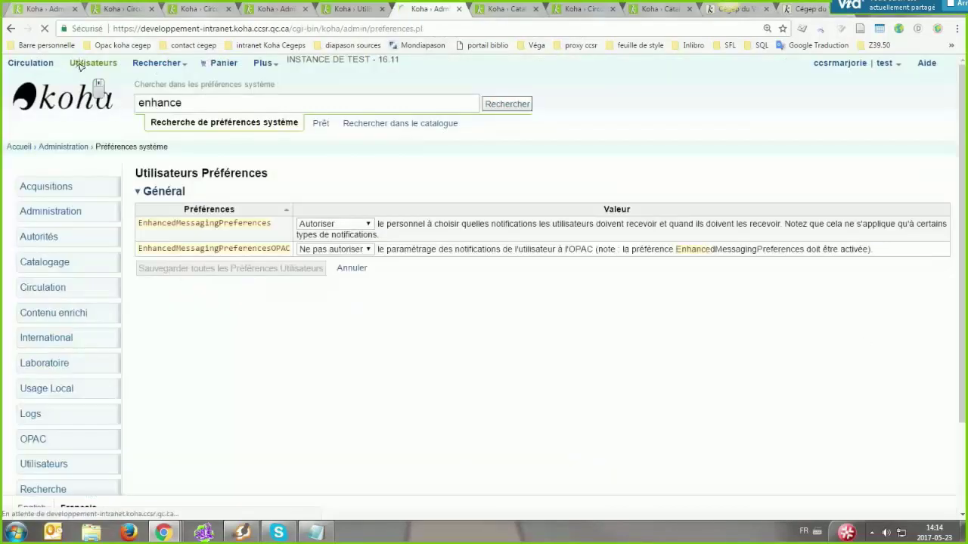
In Utilisateurs, expand the advanced search and set the search field to Date de naissance
{"action": "left_click", "coordinate": [80, 65]}
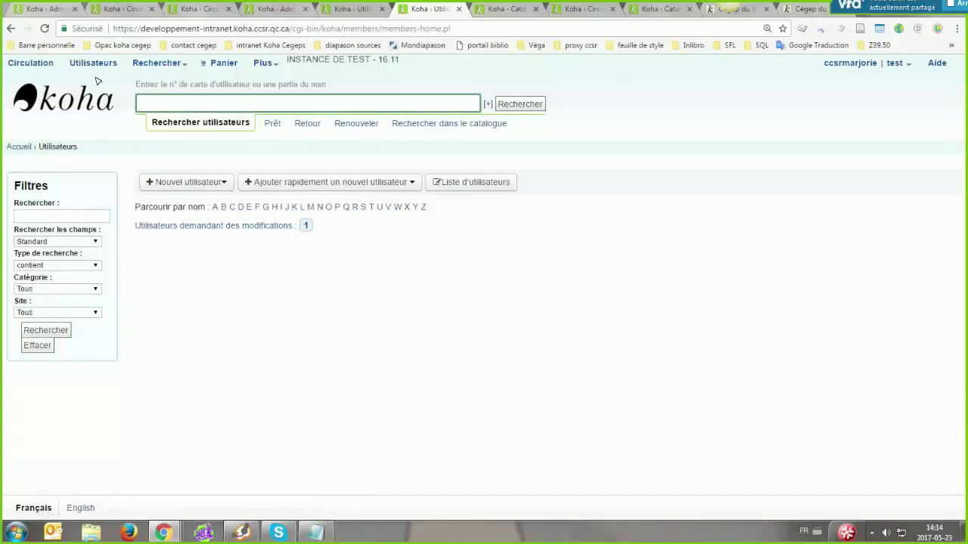
{"action": "left_click", "coordinate": [488, 104]}
{"action": "left_click", "coordinate": [298, 123]}
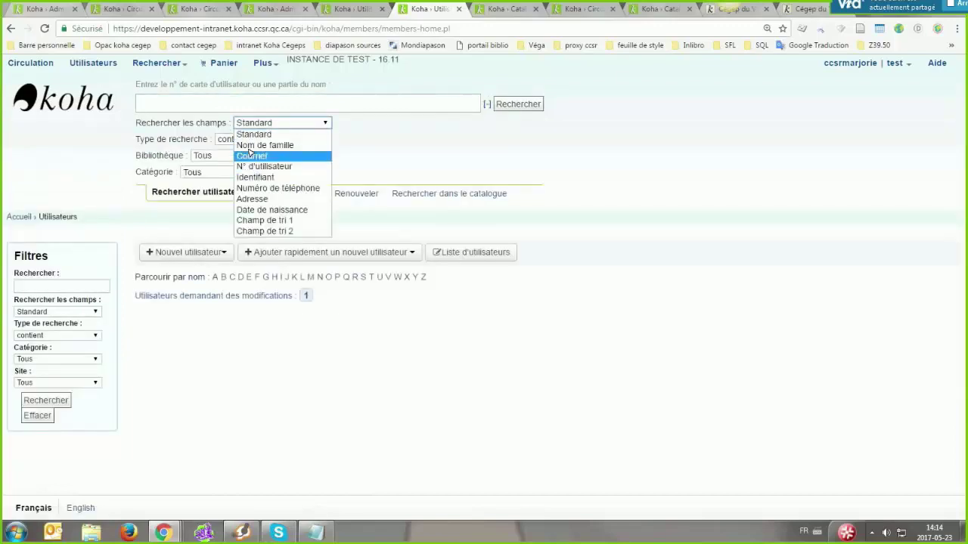
{"action": "left_click", "coordinate": [255, 212]}
Look up the patron's birth date on the edit form tab
{"action": "key", "text": "ctrl+Page_Up"}
{"action": "scroll", "coordinate": [246, 212], "scroll_direction": "up", "scroll_amount": 6}
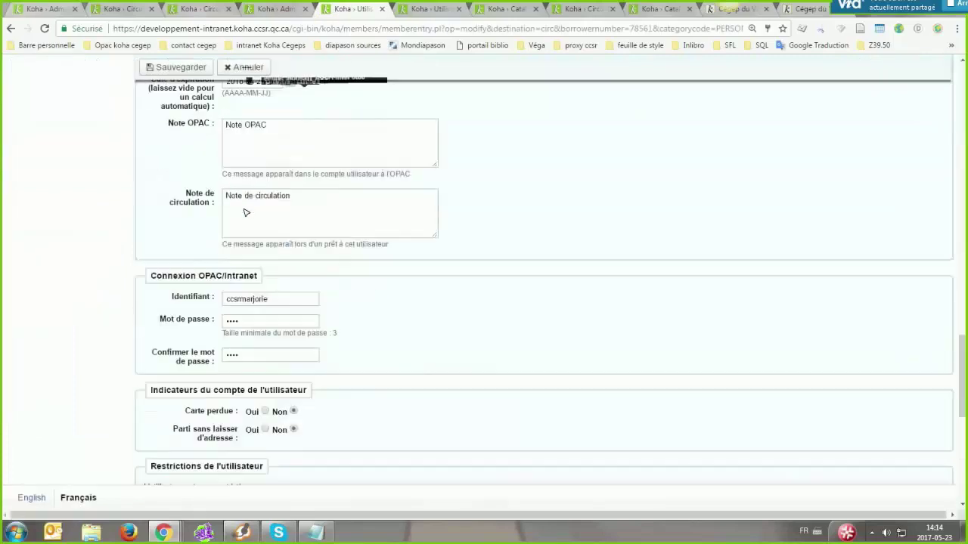
{"action": "scroll", "coordinate": [246, 212], "scroll_direction": "up", "scroll_amount": 10}
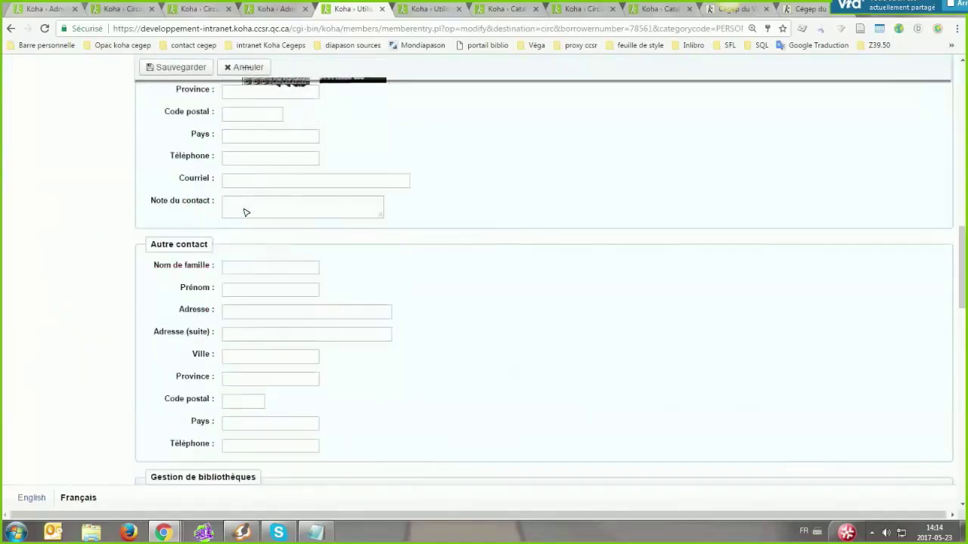
{"action": "scroll", "coordinate": [282, 119], "scroll_direction": "up", "scroll_amount": 10}
{"action": "key", "text": "ctrl+Page_Down"}
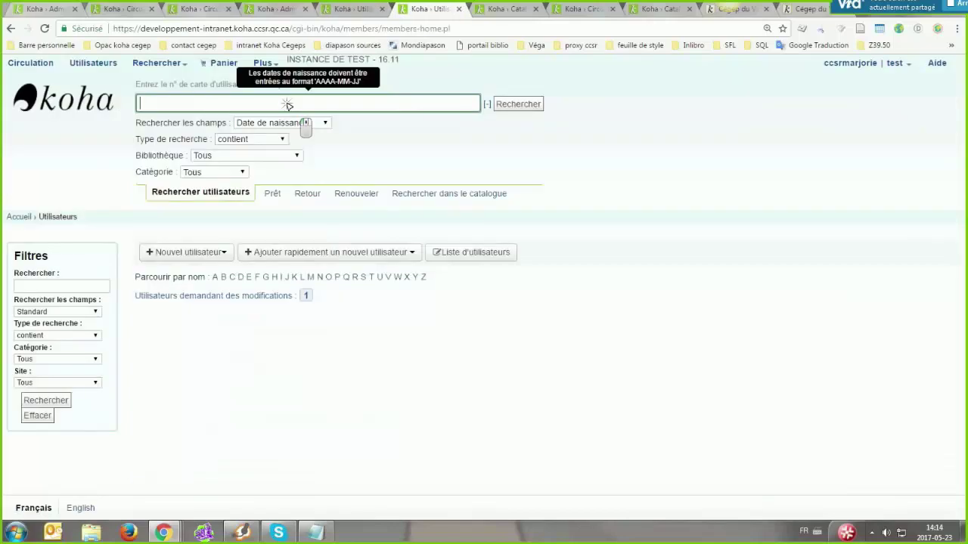
{"action": "key", "text": "ctrl+Page_Up"}
{"action": "scroll", "coordinate": [288, 107], "scroll_direction": "up", "scroll_amount": 15}
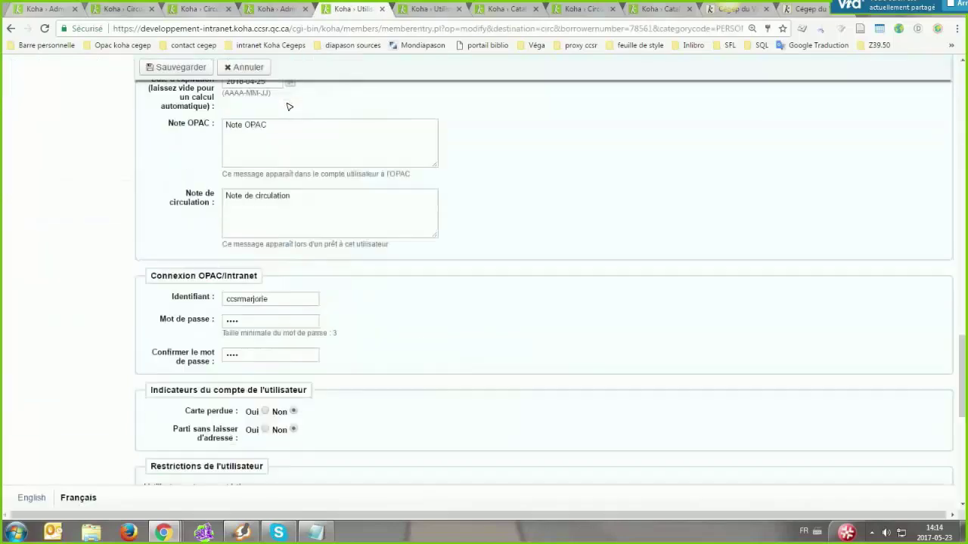
{"action": "scroll", "coordinate": [176, 362], "scroll_direction": "up", "scroll_amount": 5}
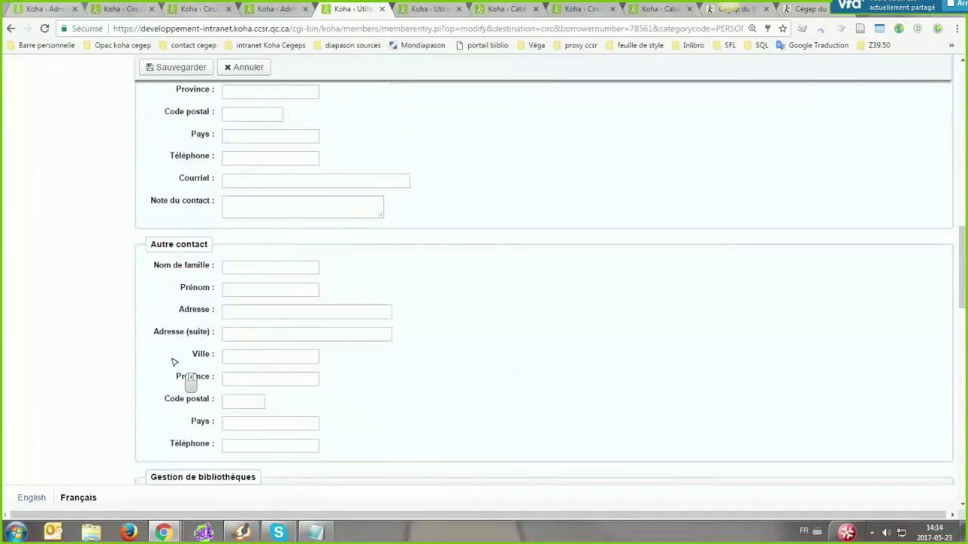
{"action": "key", "text": "ctrl+Page_Down"}
{"action": "scroll", "coordinate": [210, 294], "scroll_direction": "up", "scroll_amount": 14}
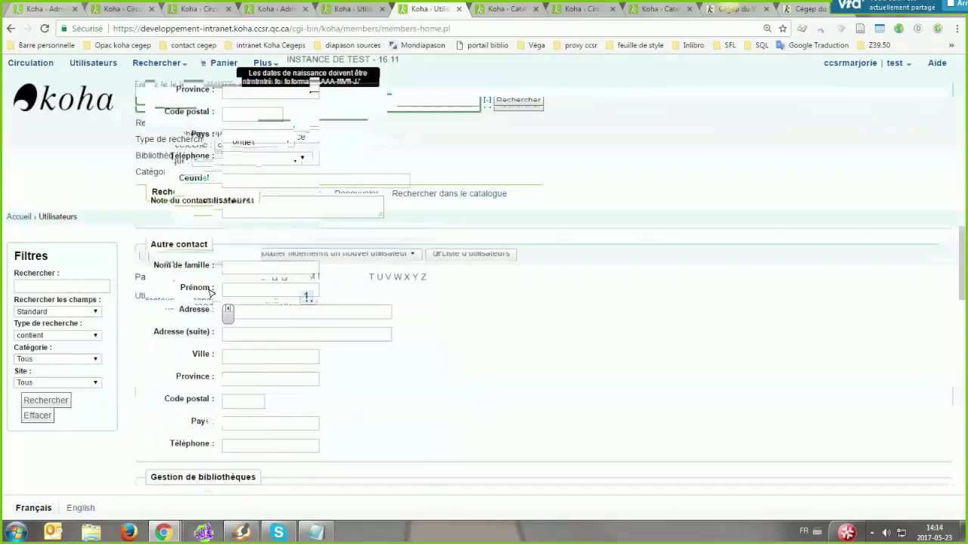
{"action": "key", "text": "ctrl+Page_Up"}
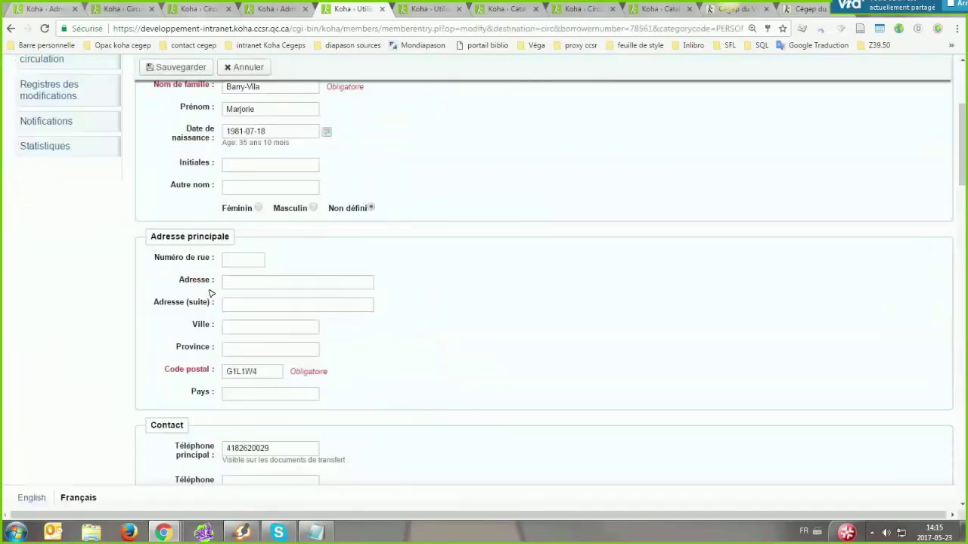
{"action": "key", "text": "ctrl+Page_Down"}
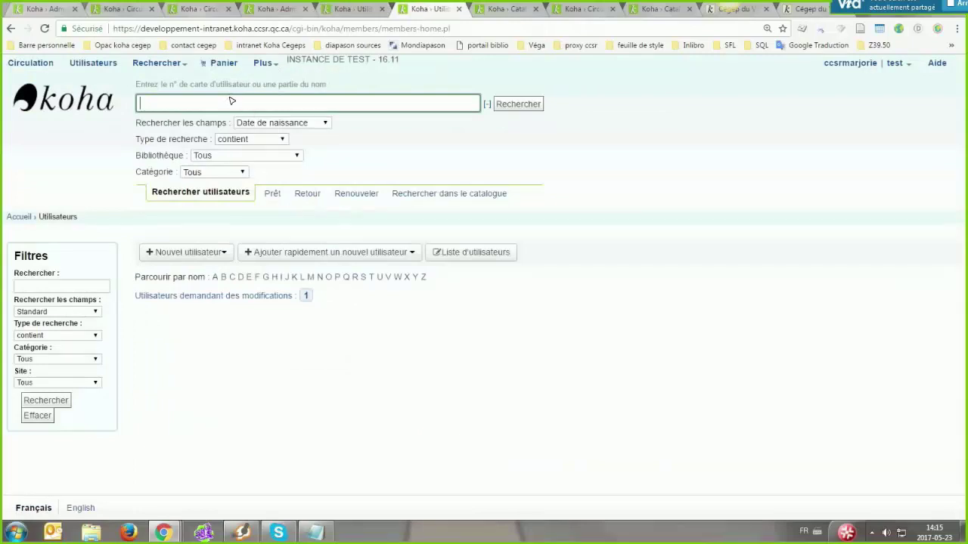
{"action": "key", "text": "Return"}
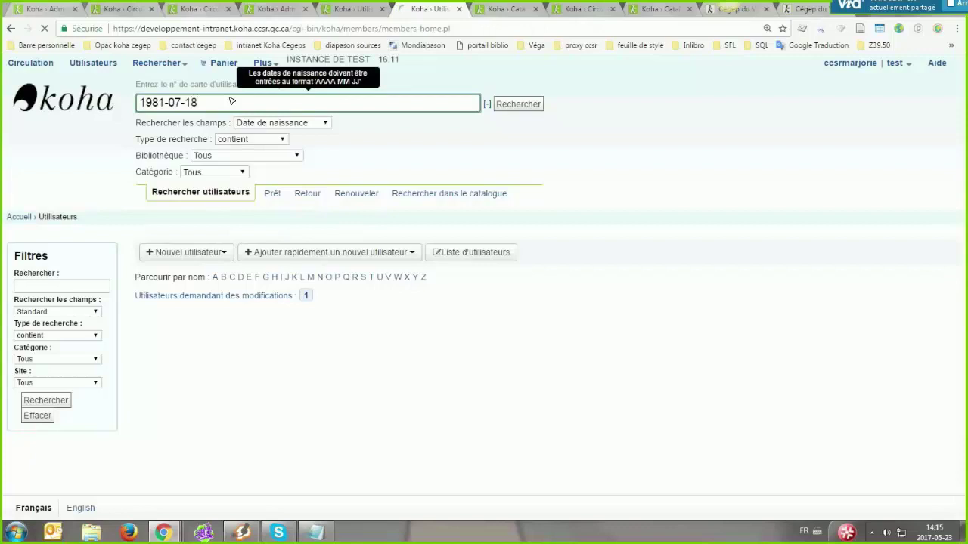
{"action": "left_click", "coordinate": [486, 183]}
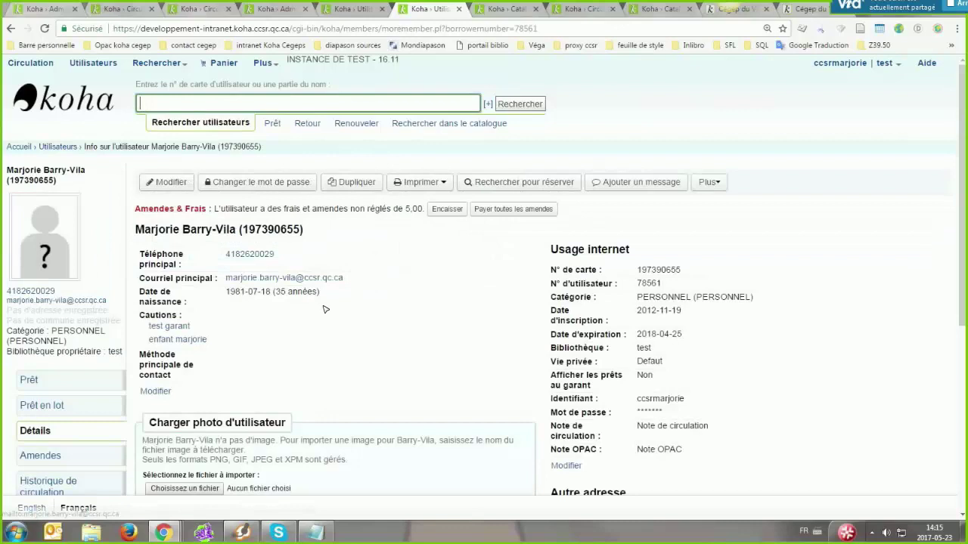
Scroll the patron's details and highlight the age of 35 beside the birth date
{"action": "scroll", "coordinate": [273, 293], "scroll_direction": "down", "scroll_amount": 1}
{"action": "scroll", "coordinate": [317, 296], "scroll_direction": "down", "scroll_amount": 1}
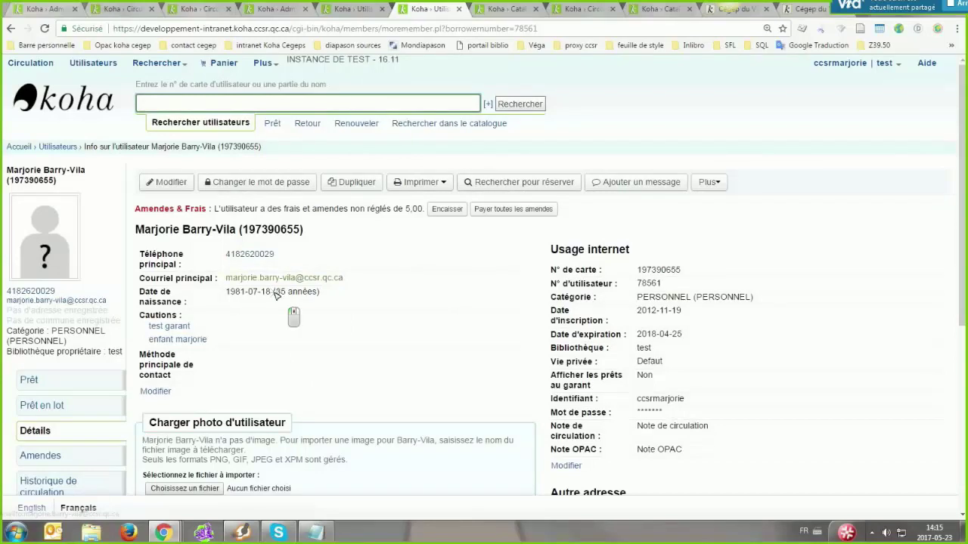
{"action": "left_click_drag", "start_coordinate": [275, 291], "coordinate": [287, 293]}
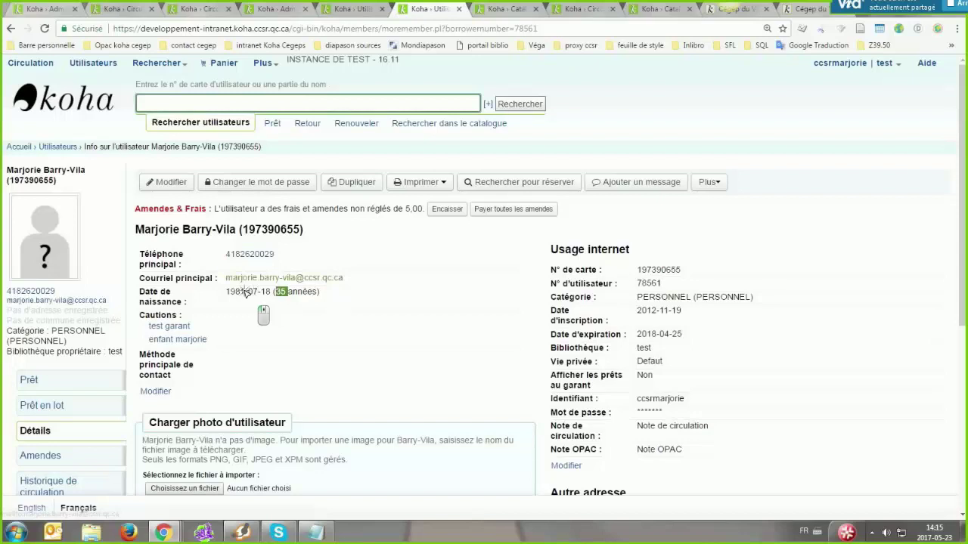
{"action": "left_click_drag", "start_coordinate": [320, 292], "coordinate": [273, 293]}
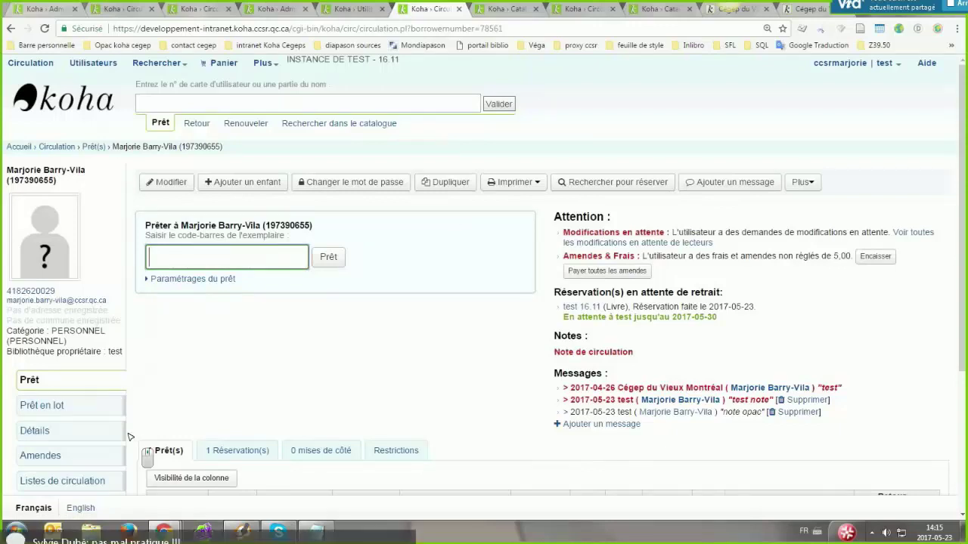
Open the patron's fines page with Afficher set to Toutes and scroll the 26 transactions
{"action": "scroll", "coordinate": [52, 325], "scroll_direction": "down", "scroll_amount": 2}
{"action": "left_click", "coordinate": [33, 304]}
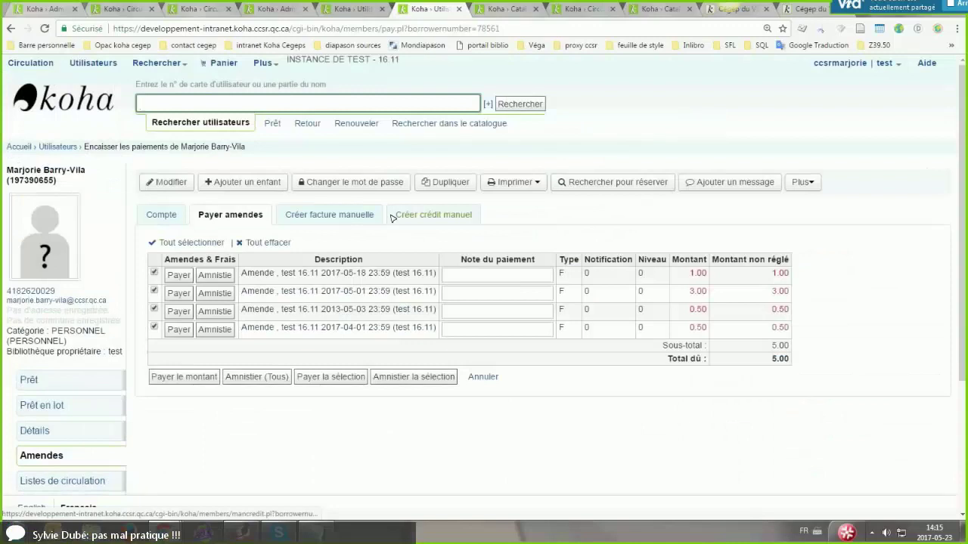
{"action": "left_click", "coordinate": [393, 215]}
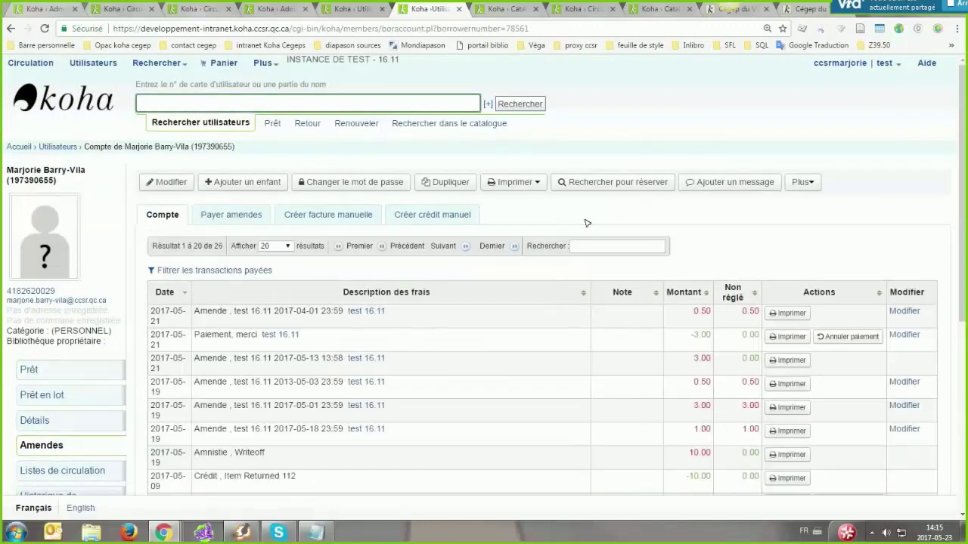
{"action": "scroll", "coordinate": [285, 420], "scroll_direction": "down", "scroll_amount": 1}
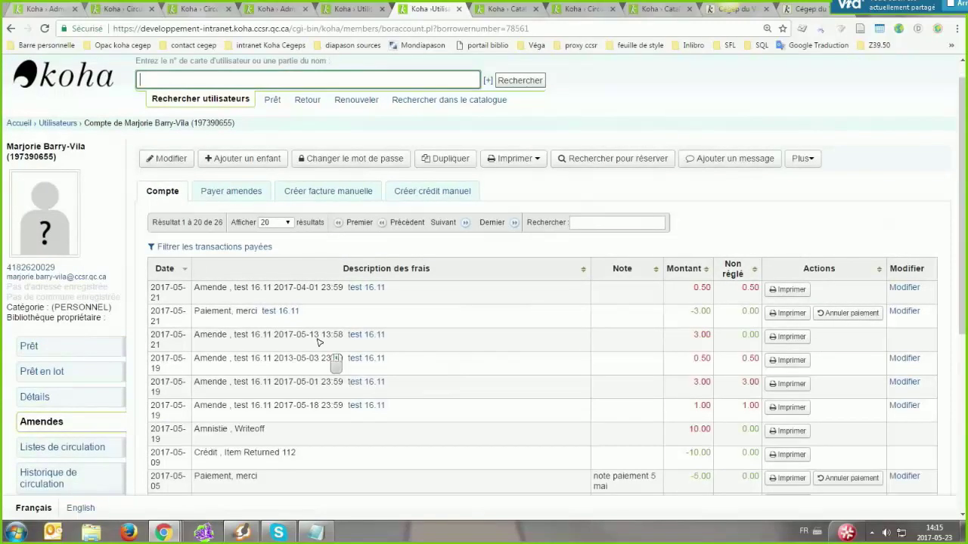
{"action": "scroll", "coordinate": [299, 305], "scroll_direction": "up", "scroll_amount": 1}
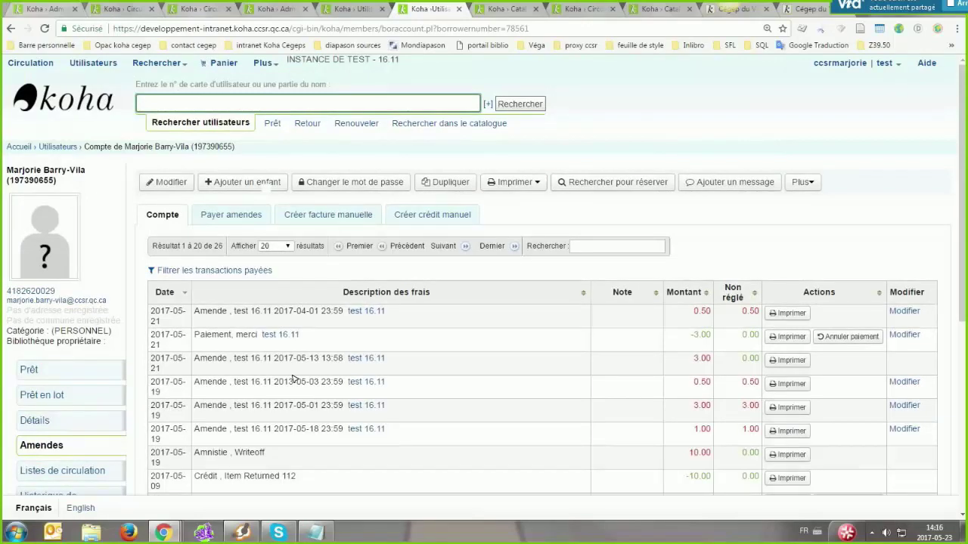
{"action": "left_click_drag", "start_coordinate": [295, 380], "coordinate": [241, 379]}
{"action": "scroll", "coordinate": [254, 370], "scroll_direction": "down", "scroll_amount": 1}
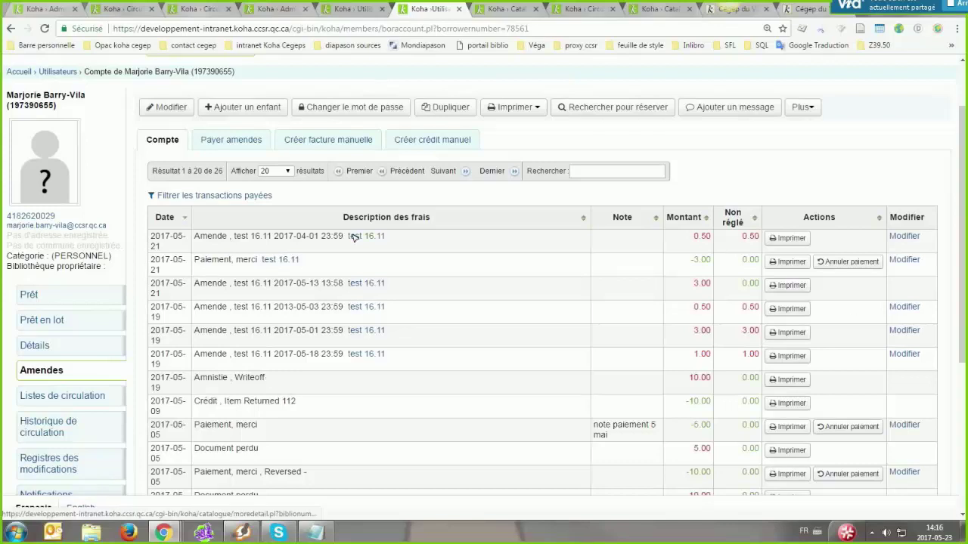
{"action": "scroll", "coordinate": [359, 372], "scroll_direction": "down", "scroll_amount": 4}
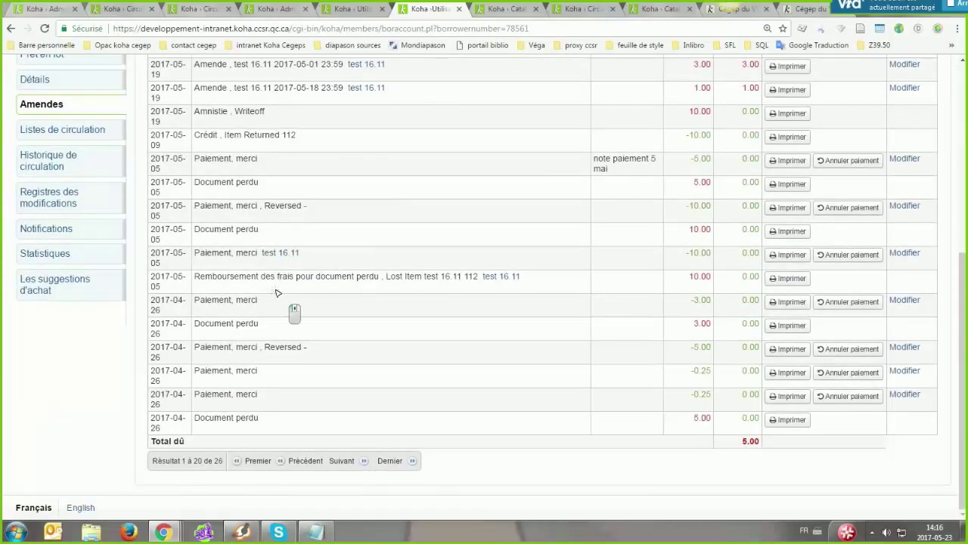
{"action": "scroll", "coordinate": [404, 355], "scroll_direction": "up", "scroll_amount": 3}
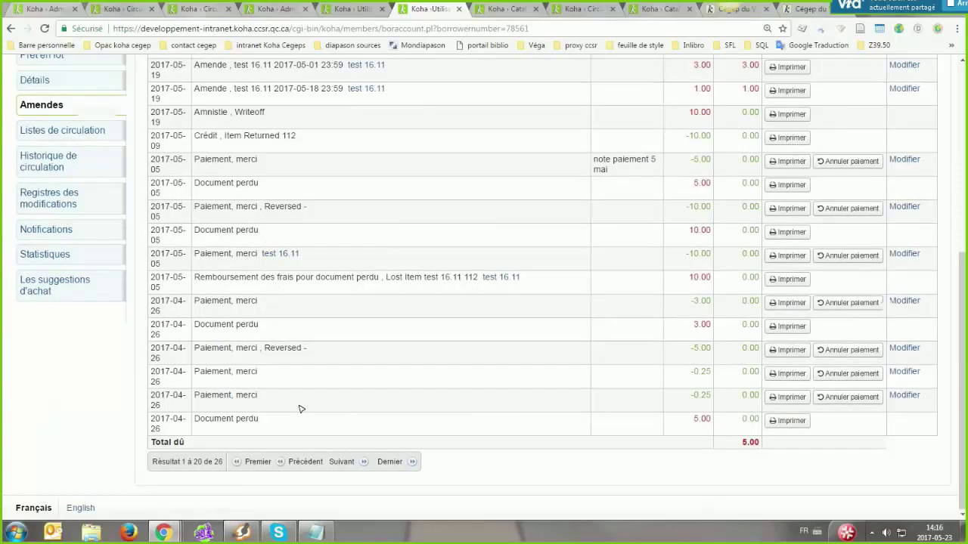
{"action": "scroll", "coordinate": [348, 429], "scroll_direction": "down", "scroll_amount": 2}
Open the Circulation page in a new background tab
{"action": "middle_click", "coordinate": [255, 441]}
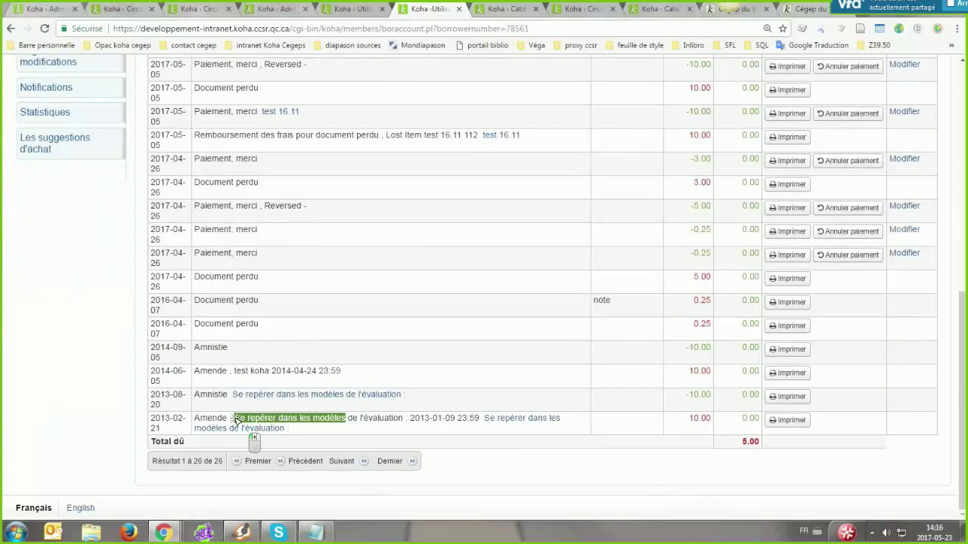
{"action": "middle_click", "coordinate": [415, 441]}
{"action": "middle_click", "coordinate": [360, 302]}
{"action": "middle_click", "coordinate": [346, 281]}
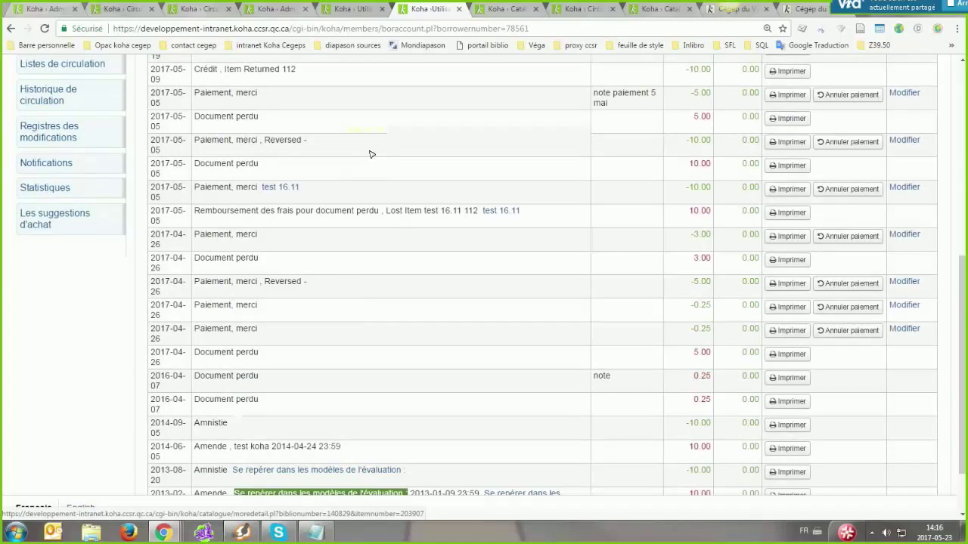
{"action": "middle_click", "coordinate": [323, 467]}
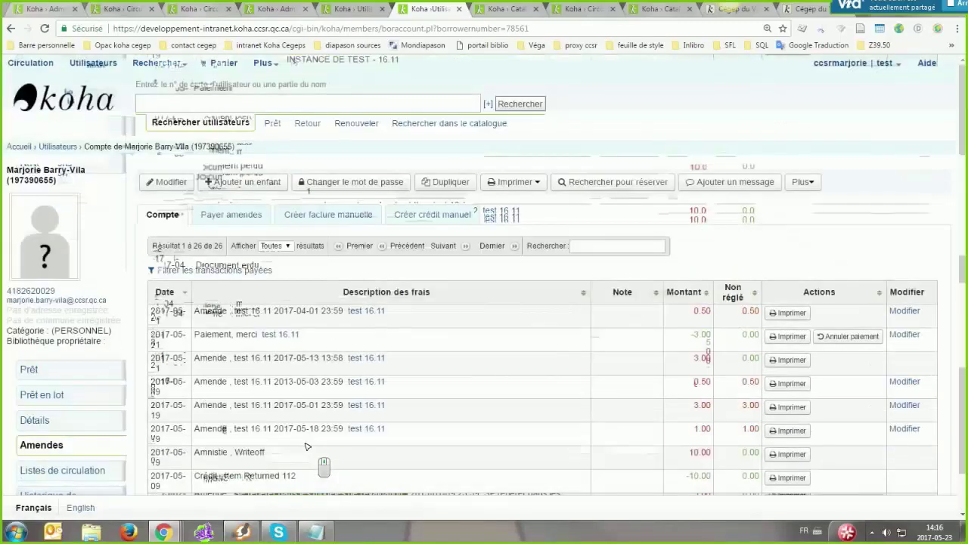
{"action": "middle_click", "coordinate": [26, 62]}
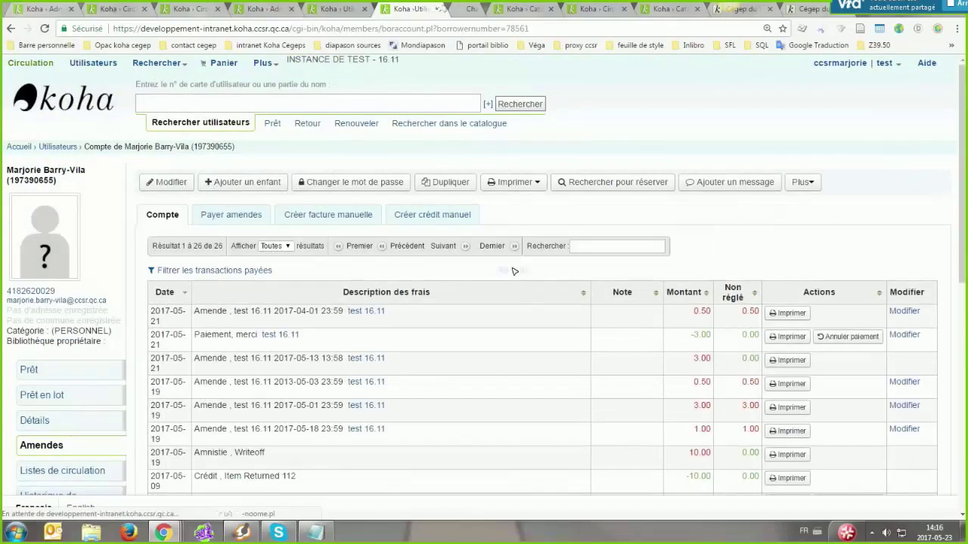
Glance at the new Circulation tab and go back to the patron's fines account
{"action": "key", "text": "ctrl+Tab"}
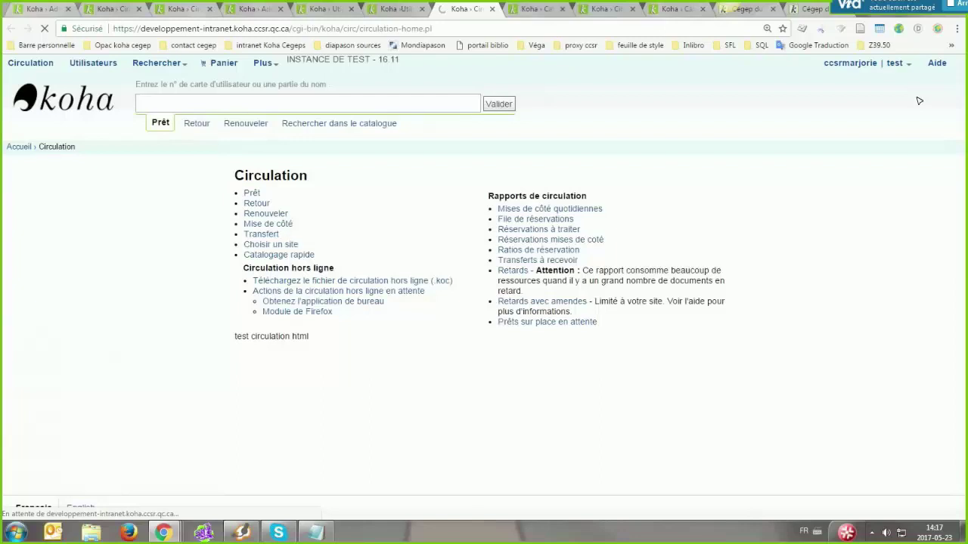
{"action": "left_click", "coordinate": [393, 8]}
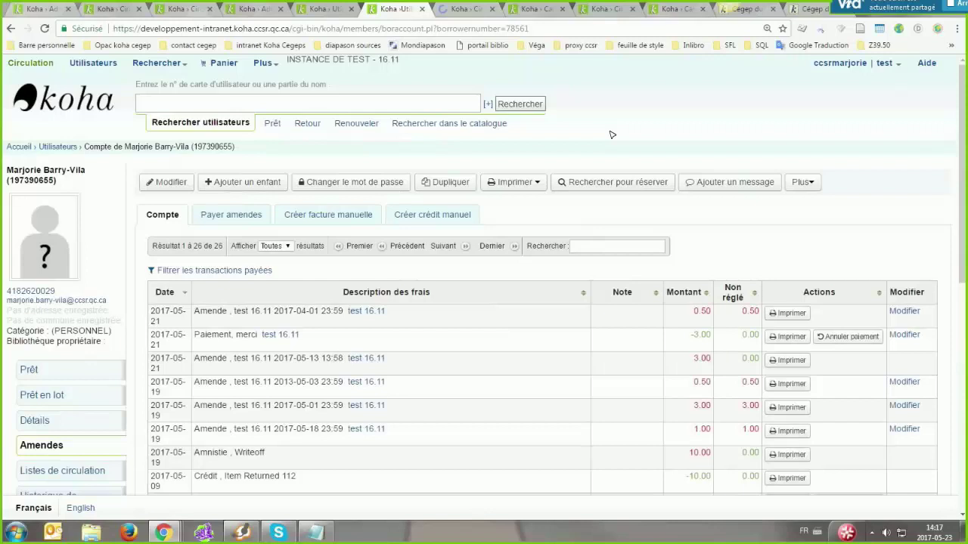
{"action": "key", "text": "ctrl+Tab"}
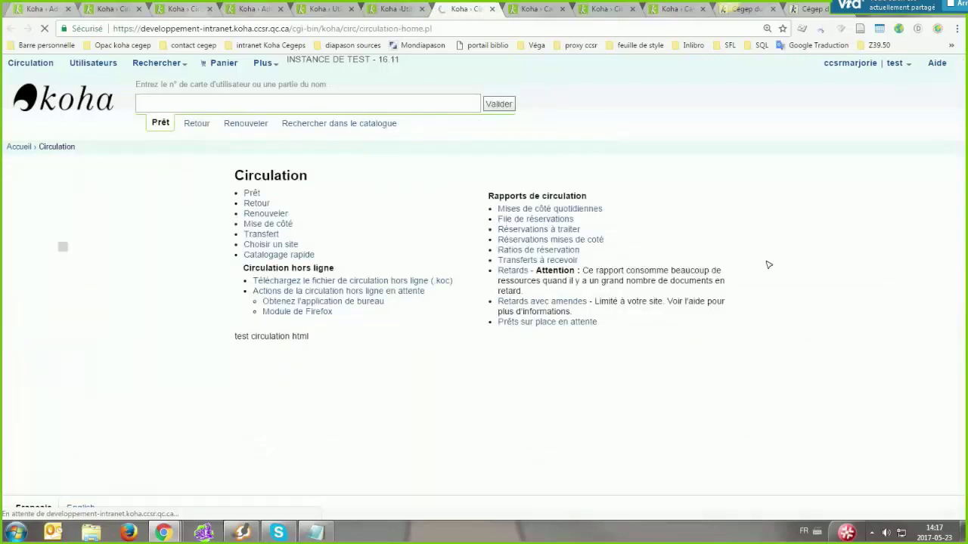
{"action": "key", "text": "ctrl+shift+Tab"}
{"action": "middle_click", "coordinate": [466, 362]}
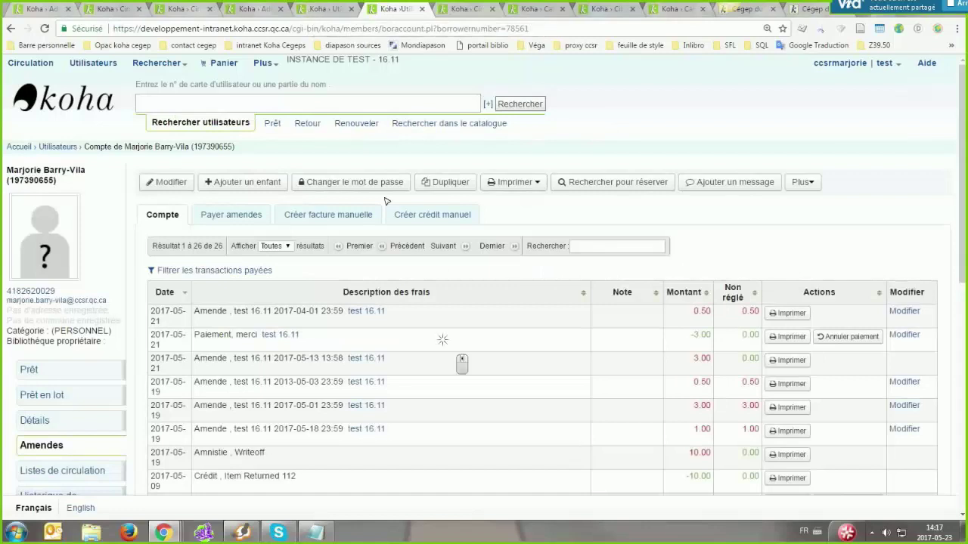
{"action": "left_click", "coordinate": [448, 341]}
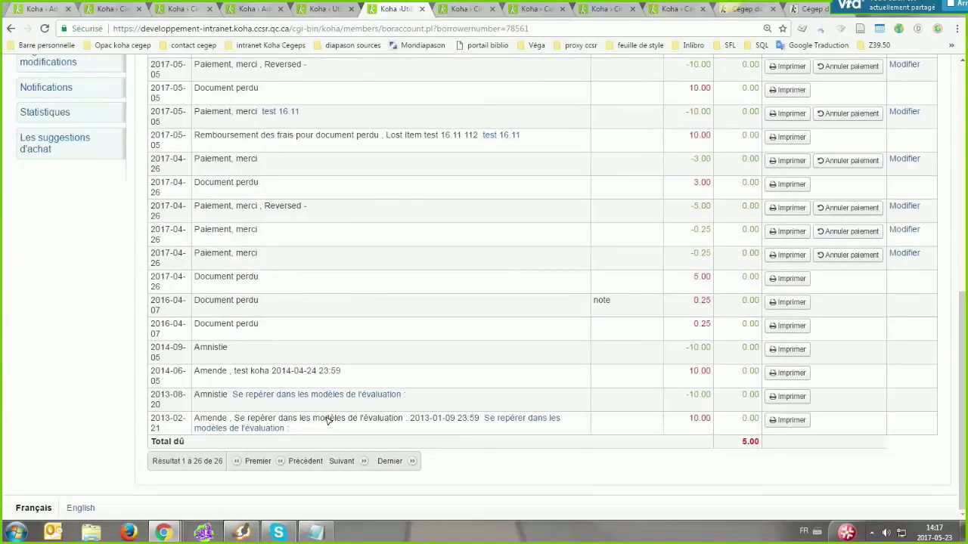
Open the formation site from the intranet Koha Cegeps > k-alpha7 bookmarks in a new tab
{"action": "left_click", "coordinate": [270, 45]}
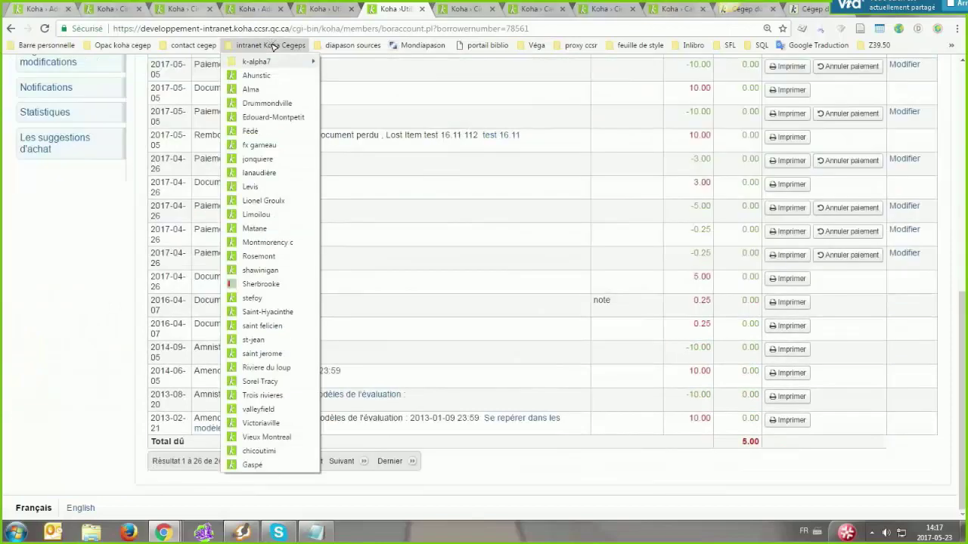
{"action": "left_click", "coordinate": [272, 47]}
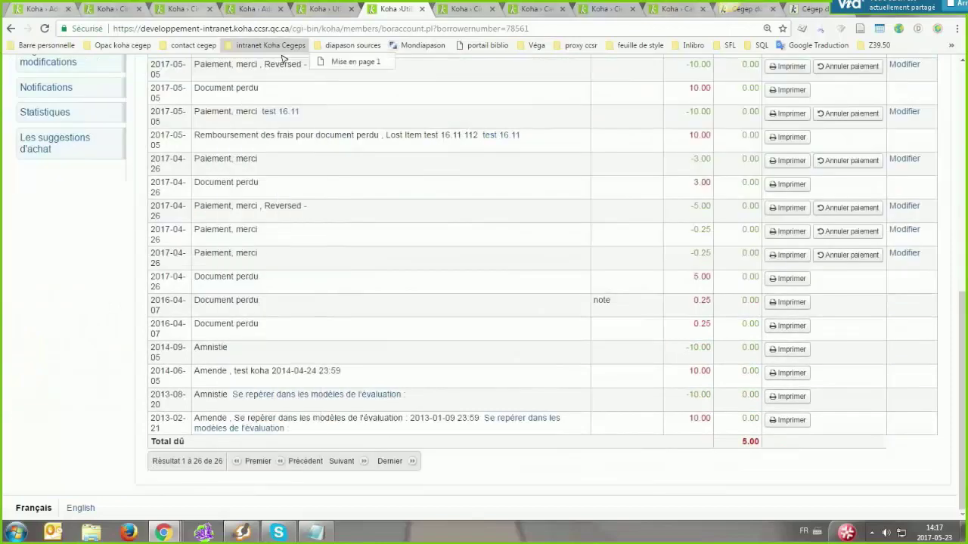
{"action": "left_click", "coordinate": [271, 45]}
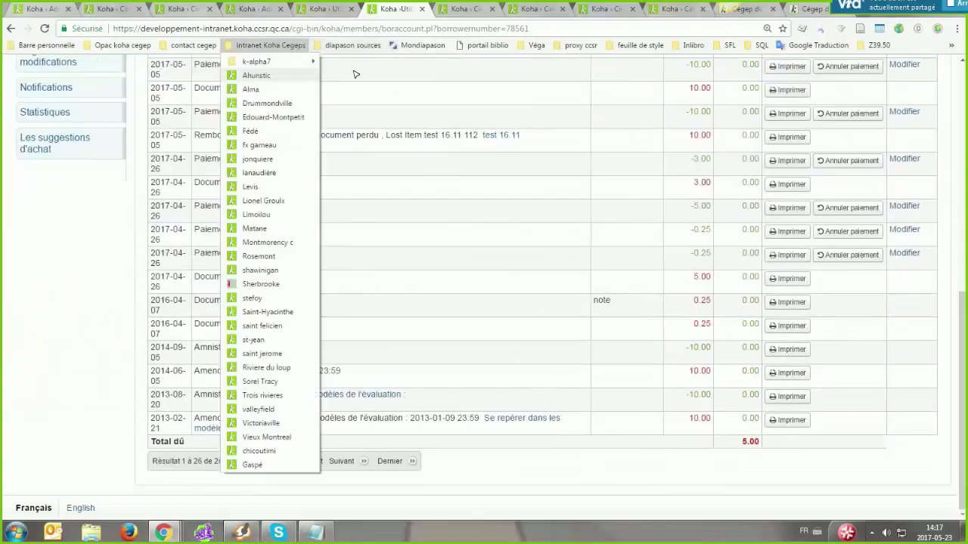
{"action": "middle_click", "coordinate": [258, 72]}
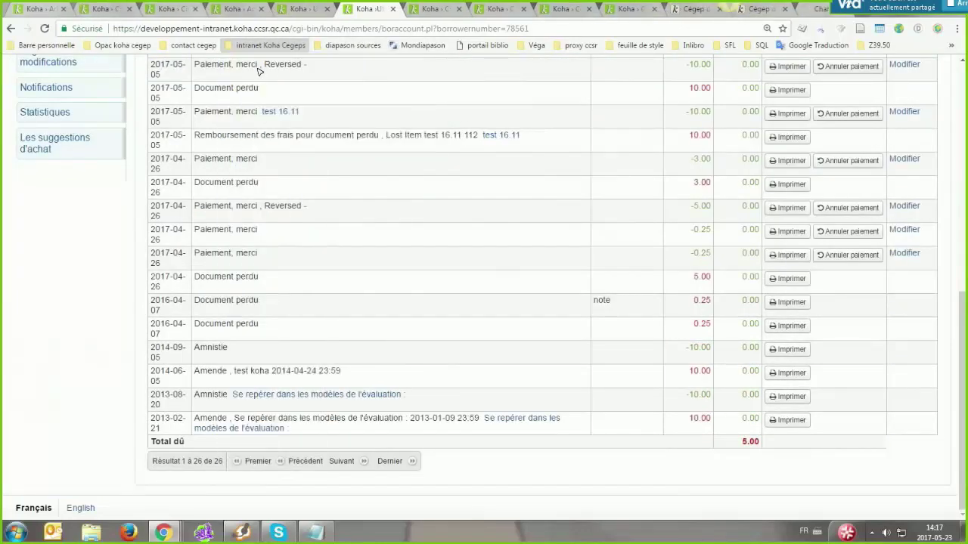
{"action": "left_click", "coordinate": [803, 9]}
Sign in to the formation site and view the librarian's own Amendes account
{"action": "left_click", "coordinate": [528, 323]}
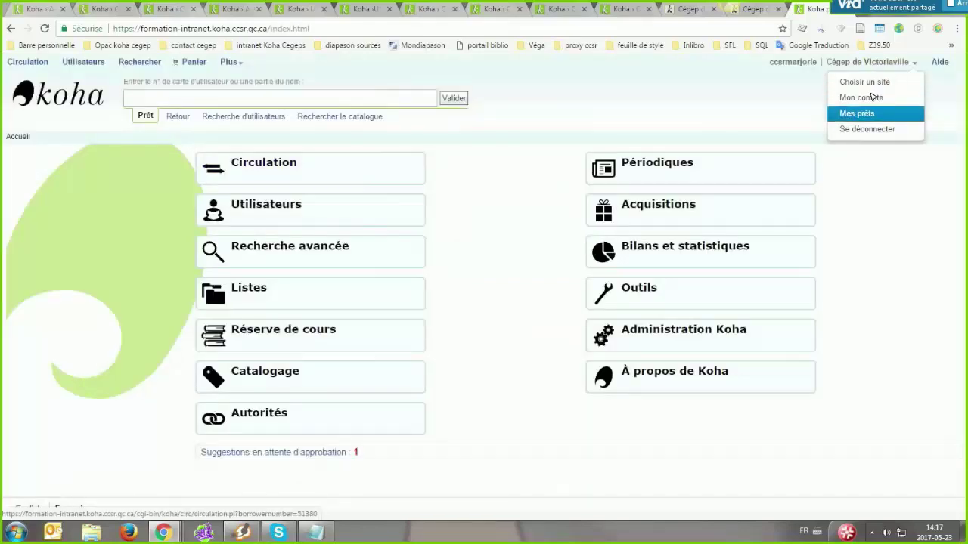
{"action": "left_click", "coordinate": [860, 114]}
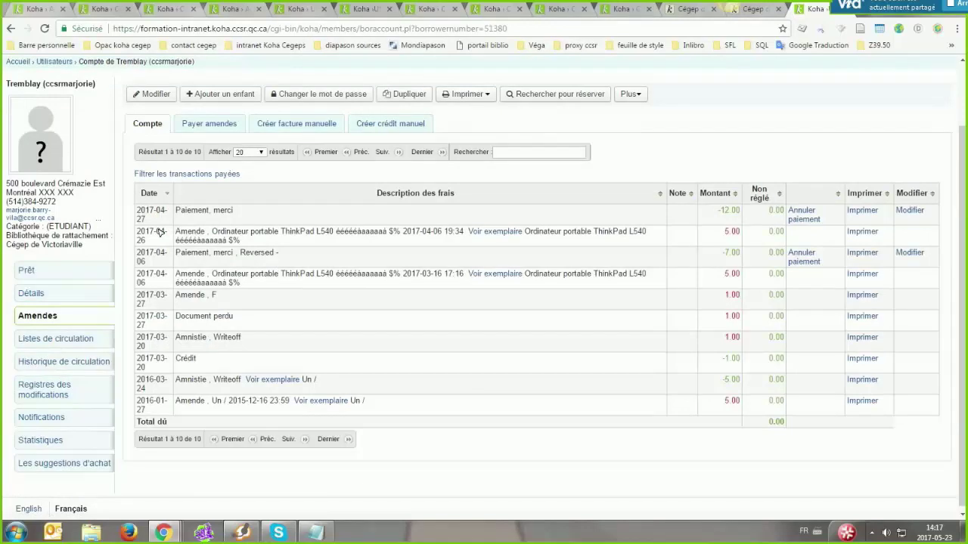
{"action": "scroll", "coordinate": [328, 261], "scroll_direction": "down", "scroll_amount": 1}
{"action": "key", "text": "alt+Left"}
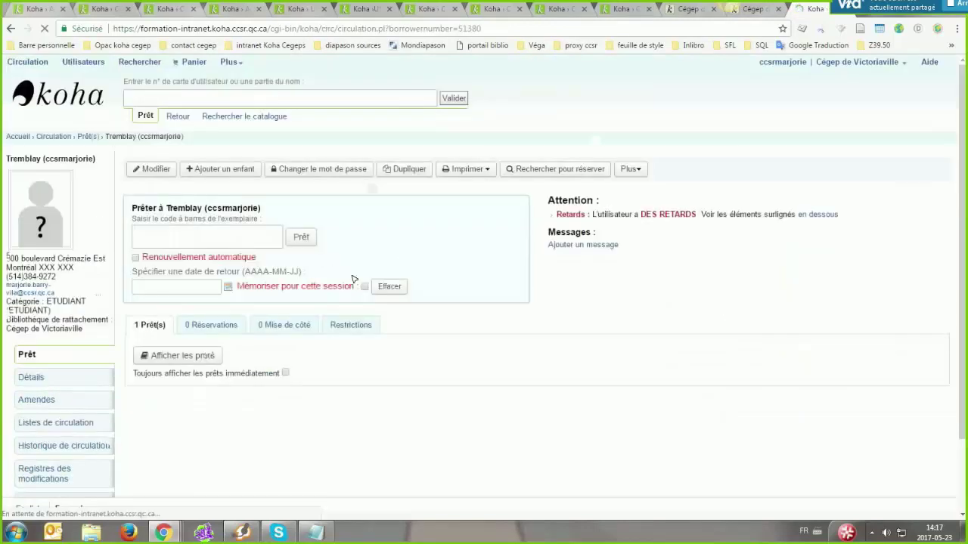
{"action": "key", "text": "alt+Right"}
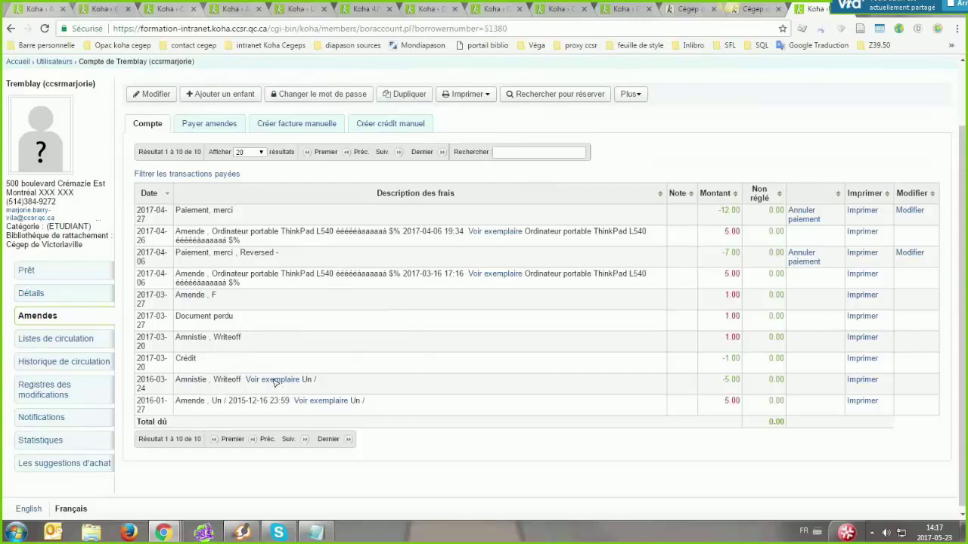
Select the item title 'Un' of the oldest fee in the fines list
{"action": "double_click", "coordinate": [217, 401]}
{"action": "key", "text": "shift+Right"}
{"action": "key", "text": "shift+Right"}
{"action": "key", "text": "shift+Right"}
{"action": "key", "text": "shift+Right"}
{"action": "key", "text": "shift+Right"}
{"action": "key", "text": "shift+Right"}
{"action": "double_click", "coordinate": [357, 401]}
{"action": "left_click", "coordinate": [368, 423]}
{"action": "double_click", "coordinate": [216, 401]}
Switch through the tabs back to the test patron's fine payment page
{"action": "left_click", "coordinate": [232, 12]}
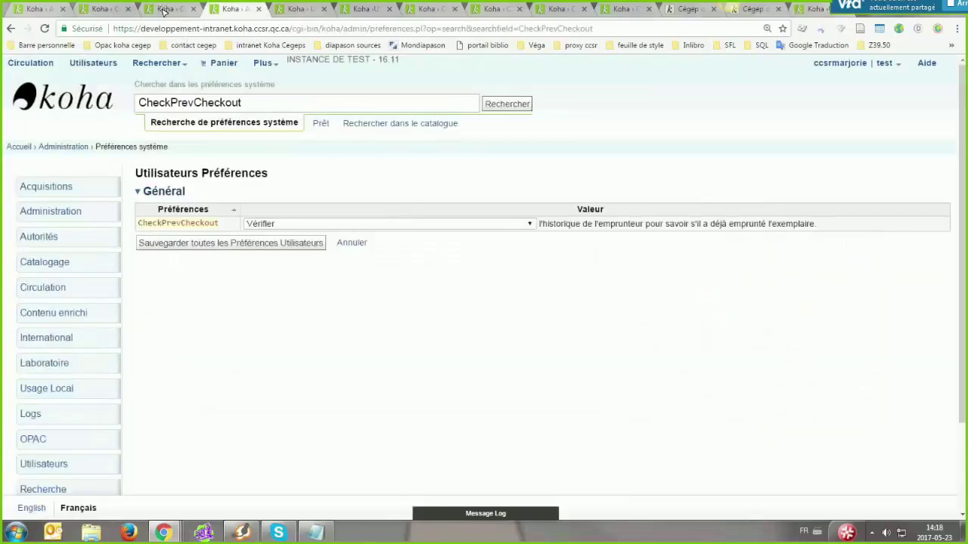
{"action": "left_click", "coordinate": [106, 13]}
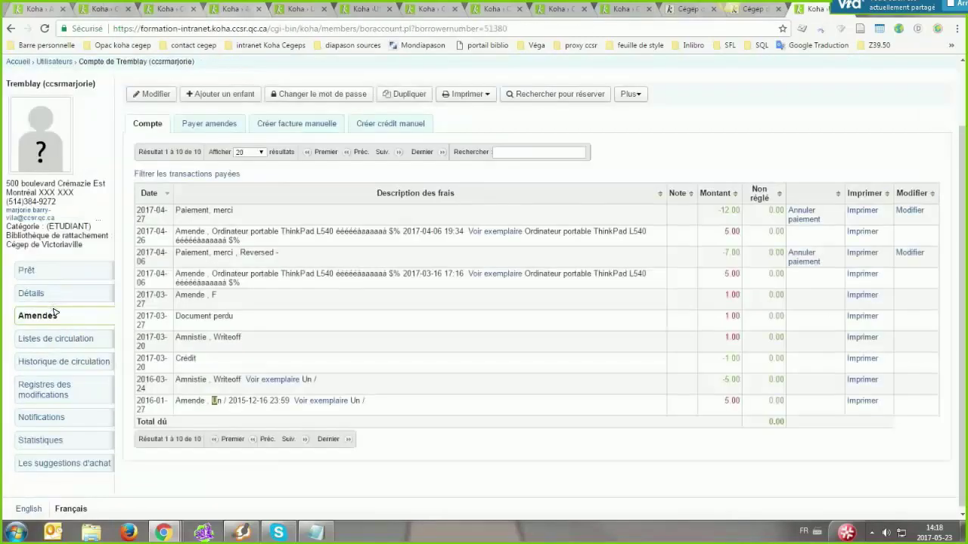
{"action": "left_click", "coordinate": [815, 10]}
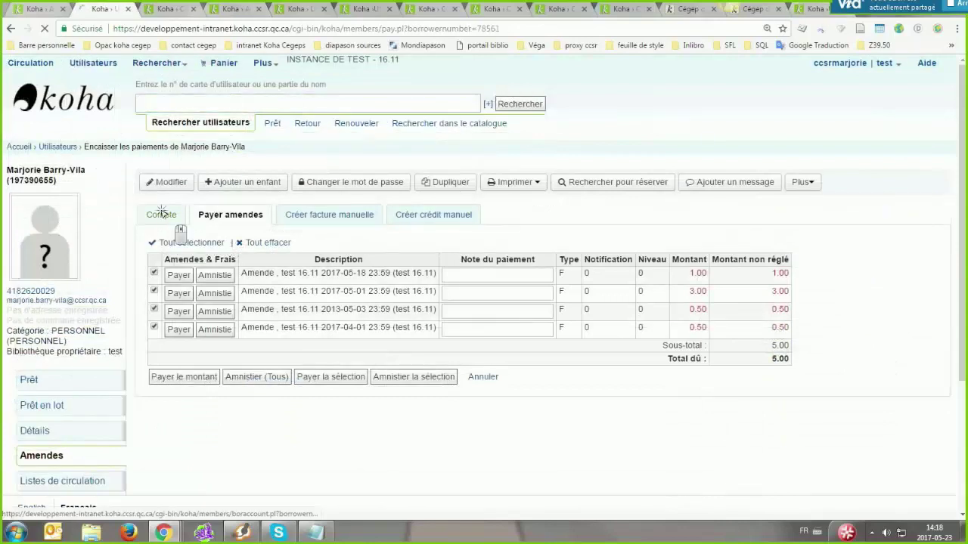
Open the patron's Compte tab and scroll through its 26 transactions, 20 per page
{"action": "left_click", "coordinate": [163, 214]}
{"action": "scroll", "coordinate": [270, 277], "scroll_direction": "down", "scroll_amount": 6}
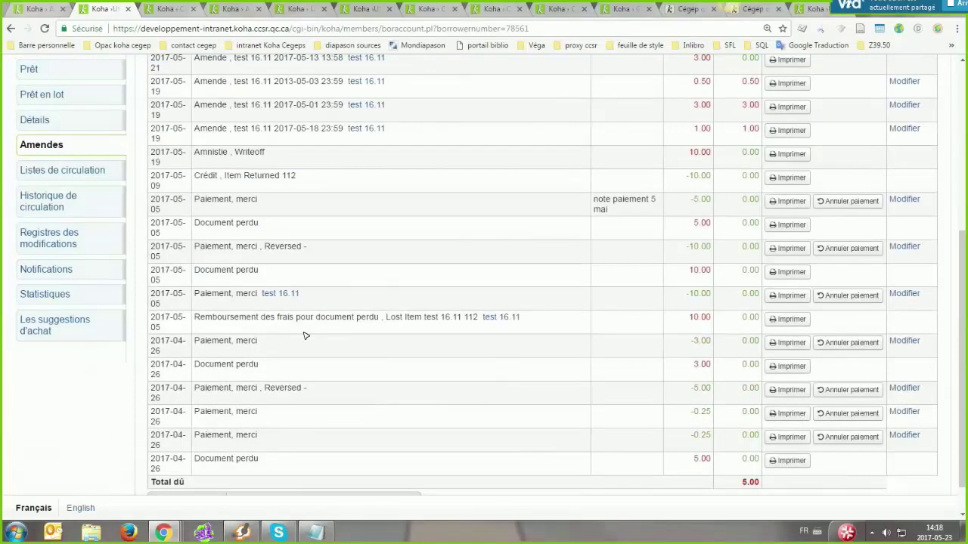
{"action": "key", "text": "alt+Left"}
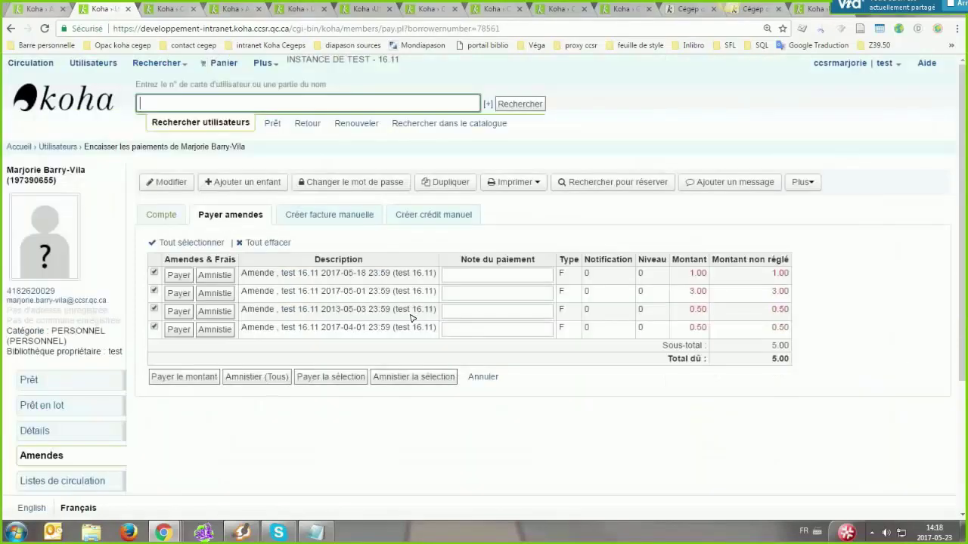
{"action": "key", "text": "alt+Right"}
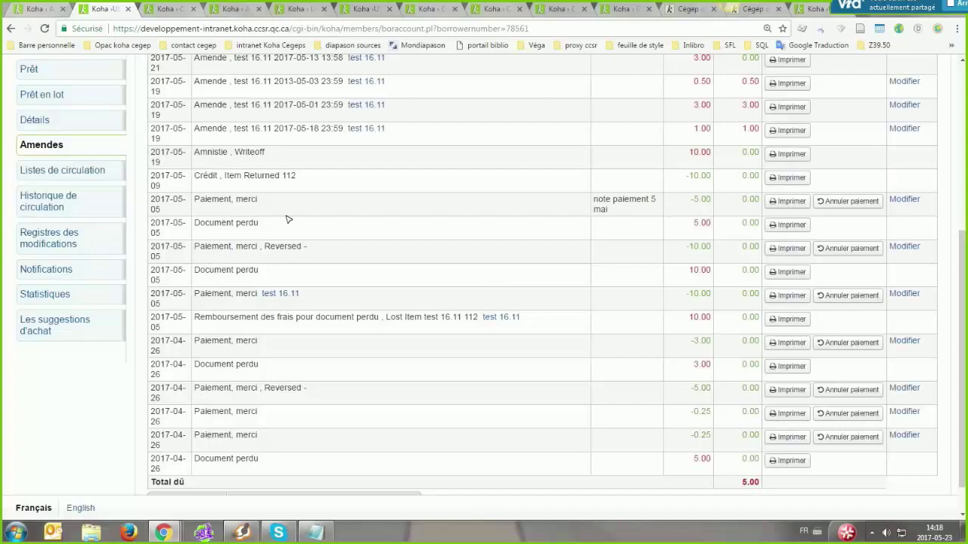
{"action": "scroll", "coordinate": [291, 227], "scroll_direction": "up", "scroll_amount": 4}
{"action": "scroll", "coordinate": [295, 232], "scroll_direction": "down", "scroll_amount": 2}
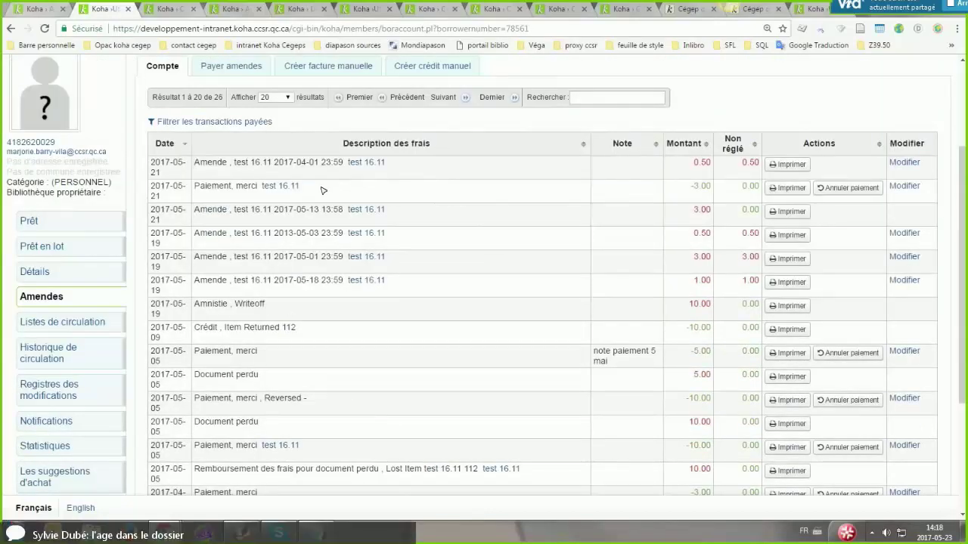
{"action": "scroll", "coordinate": [335, 270], "scroll_direction": "down", "scroll_amount": 2}
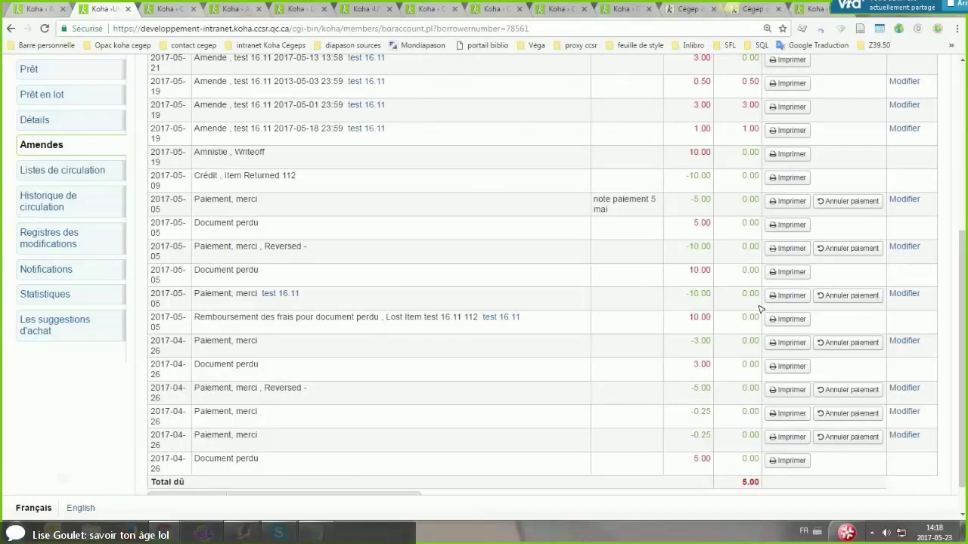
{"action": "scroll", "coordinate": [760, 309], "scroll_direction": "up", "scroll_amount": 3}
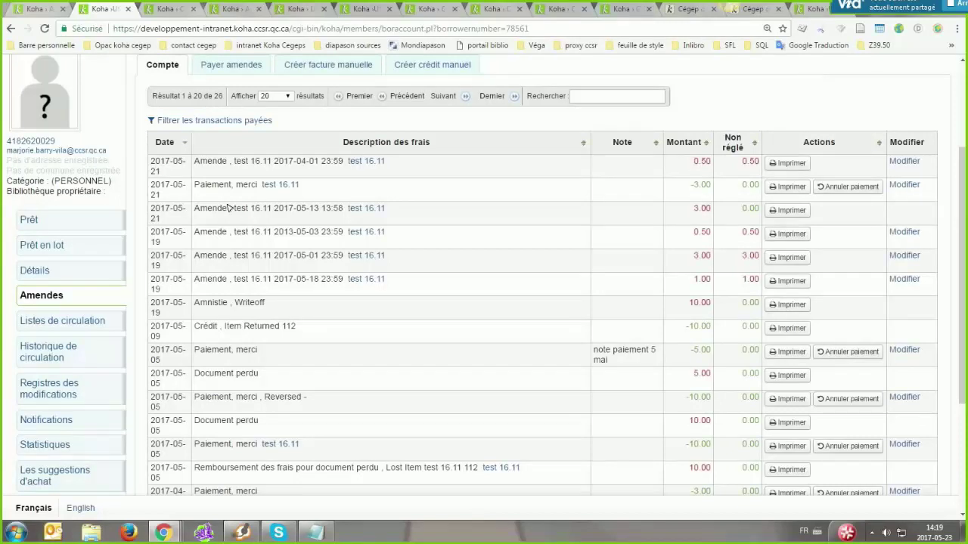
{"action": "scroll", "coordinate": [344, 157], "scroll_direction": "up", "scroll_amount": 2}
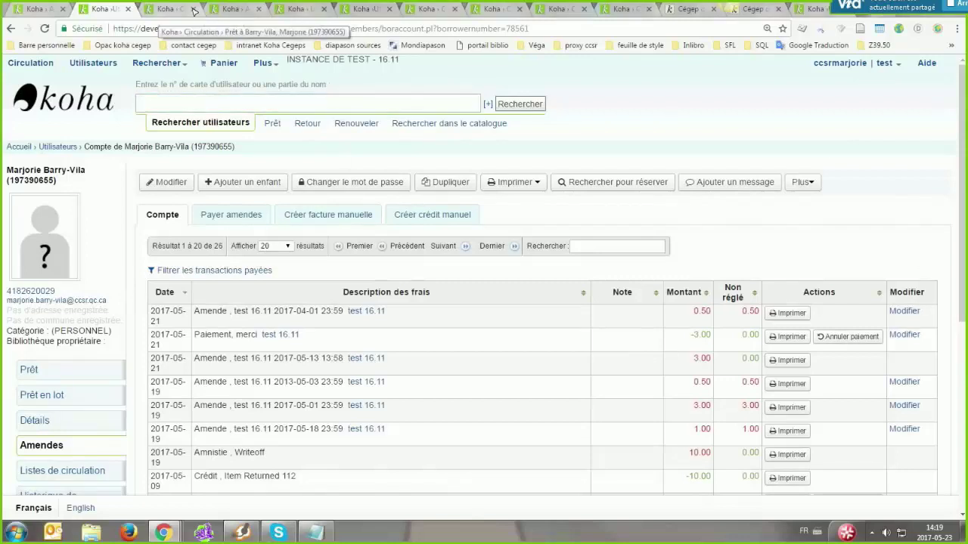
Check the patron's pending modification requests, then return to the checkout page showing 5.00 in fines
{"action": "left_click", "coordinate": [161, 9]}
{"action": "left_click", "coordinate": [69, 383]}
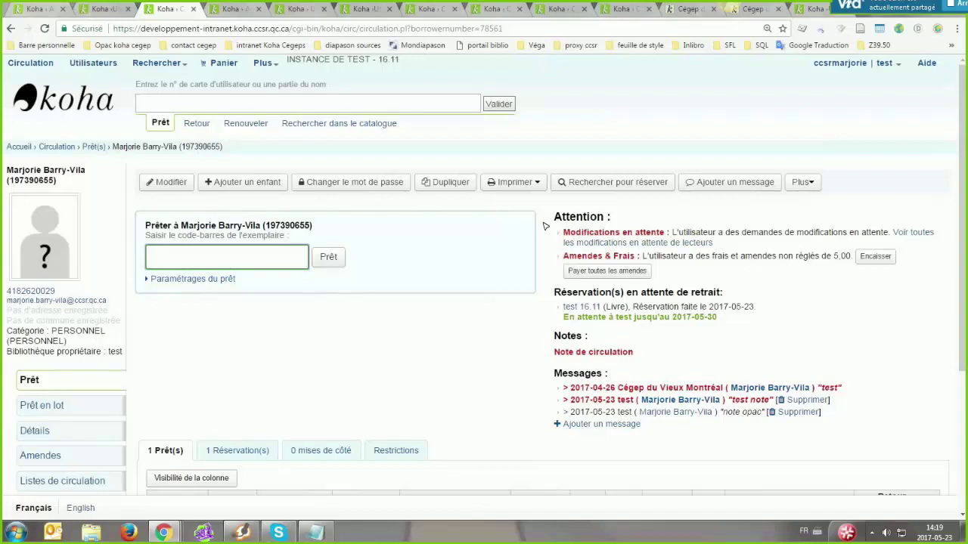
{"action": "left_click", "coordinate": [570, 233]}
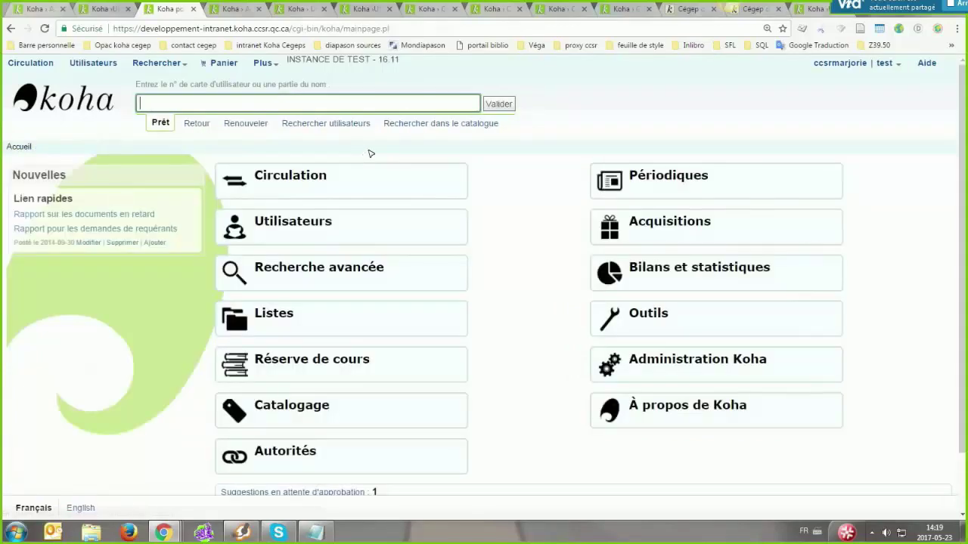
{"action": "scroll", "coordinate": [155, 336], "scroll_direction": "down", "scroll_amount": 1}
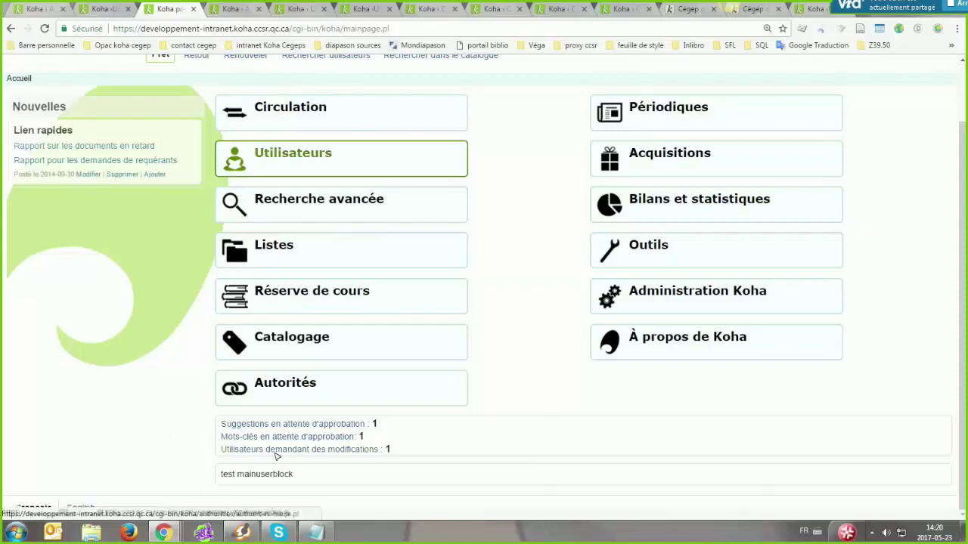
{"action": "left_click", "coordinate": [11, 28]}
{"action": "left_click", "coordinate": [11, 28]}
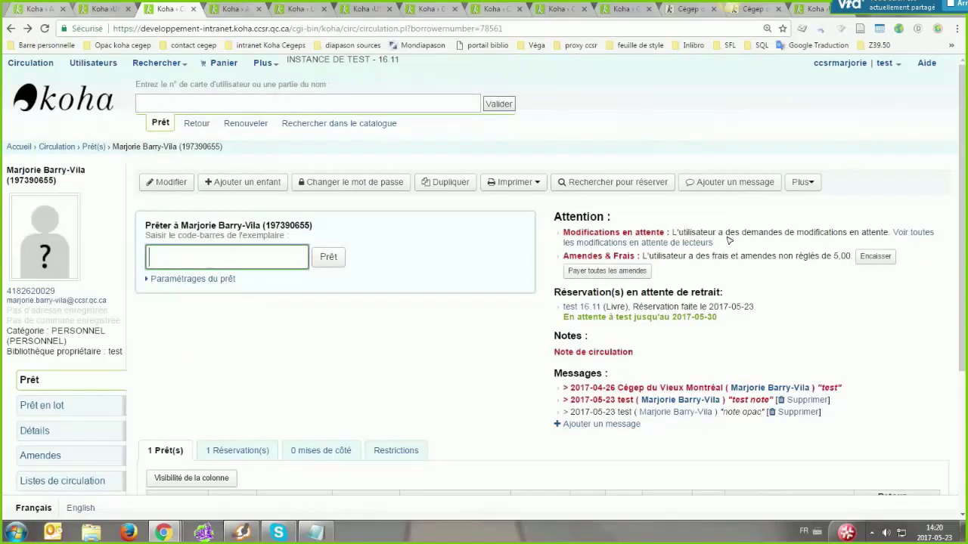
Refuse the patron's pending changes, checking Détails de l'adhérent in a new tab, then return home
{"action": "left_click", "coordinate": [687, 242]}
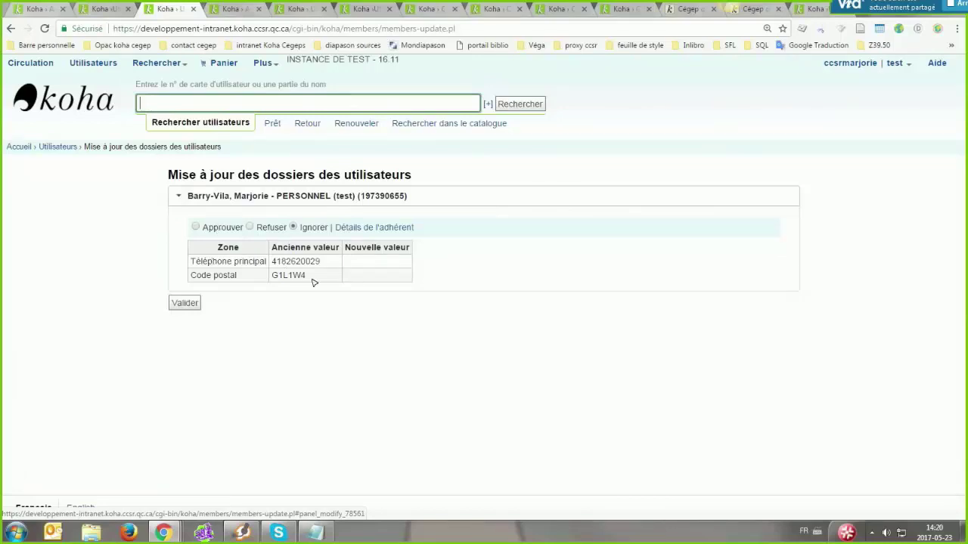
{"action": "left_click", "coordinate": [250, 227]}
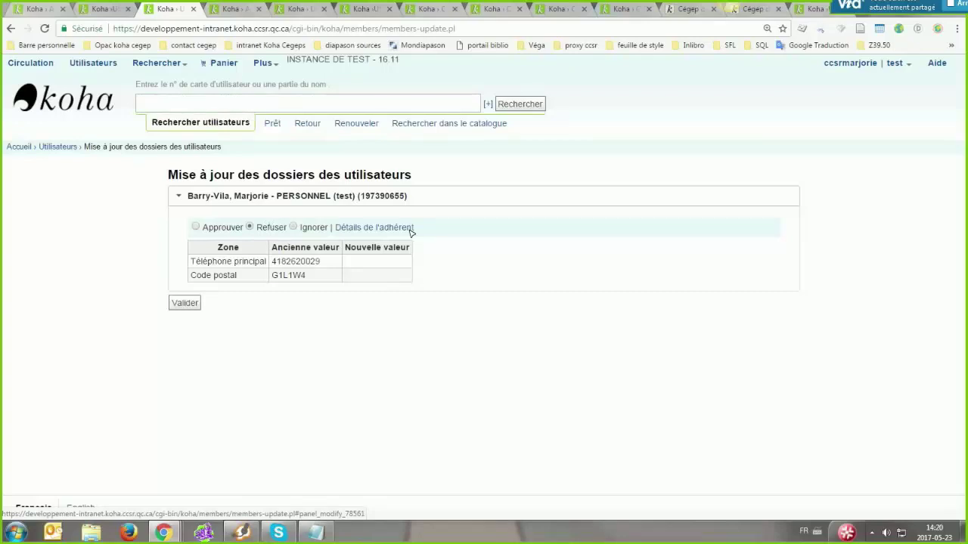
{"action": "left_click", "coordinate": [364, 227]}
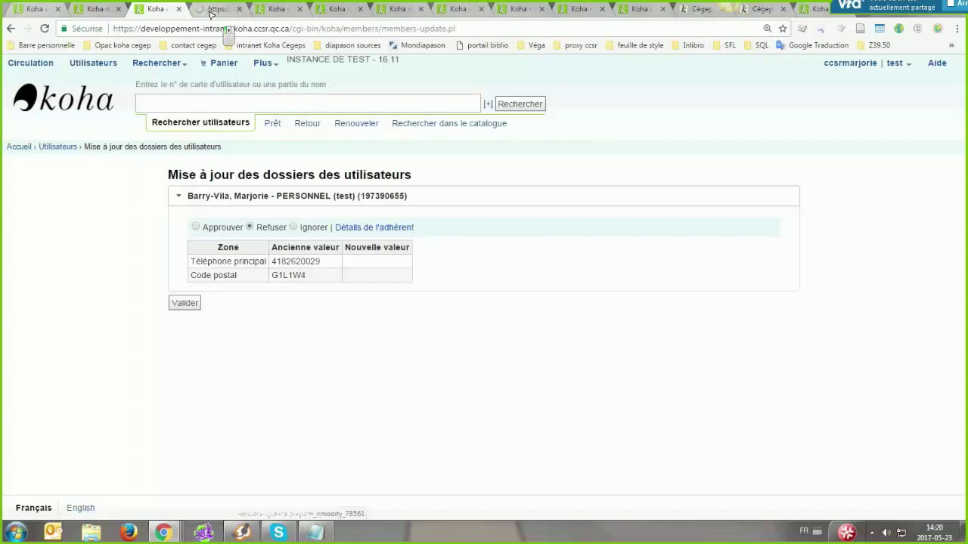
{"action": "left_click", "coordinate": [217, 9]}
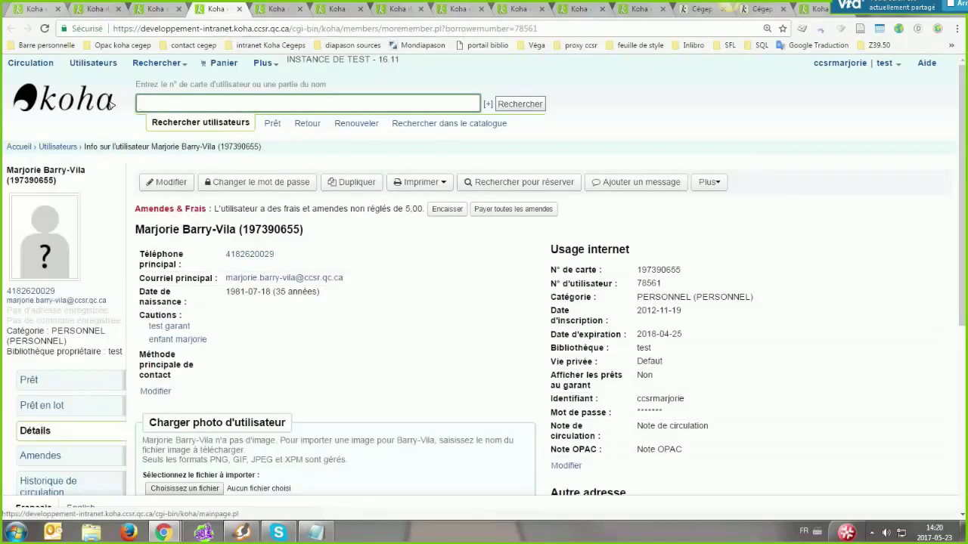
{"action": "left_click", "coordinate": [151, 9]}
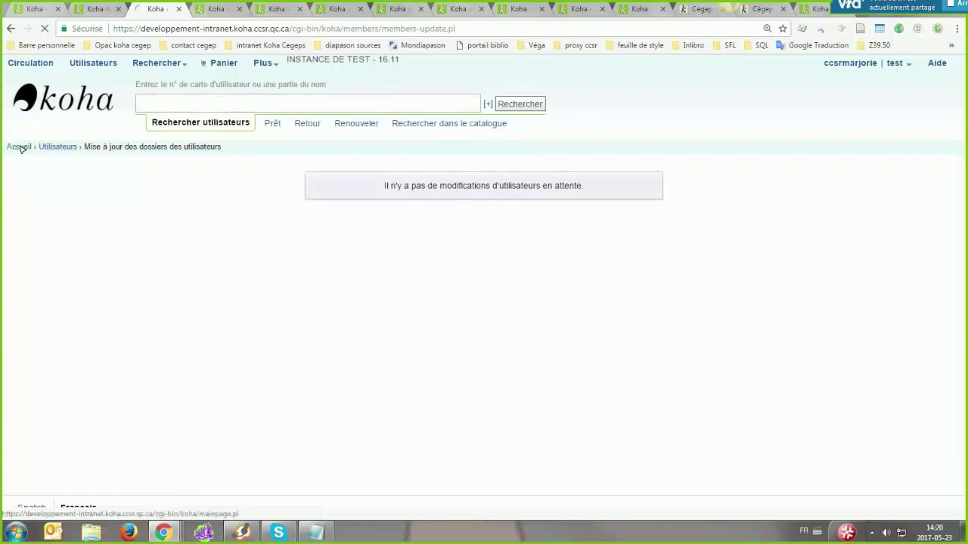
{"action": "left_click", "coordinate": [19, 146]}
Open the patron's account transactions under Amendes > Compte
{"action": "scroll", "coordinate": [356, 473], "scroll_direction": "down", "scroll_amount": 2}
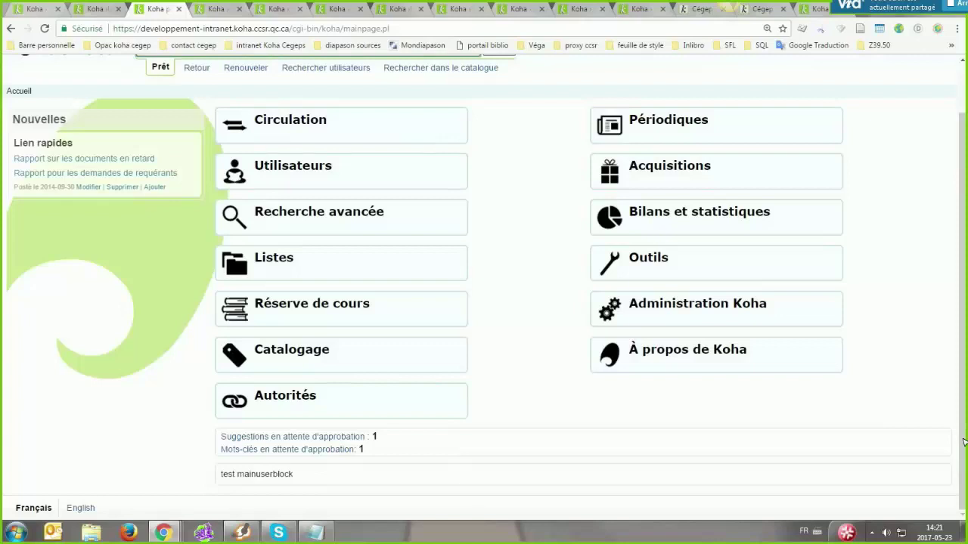
{"action": "left_click", "coordinate": [213, 9]}
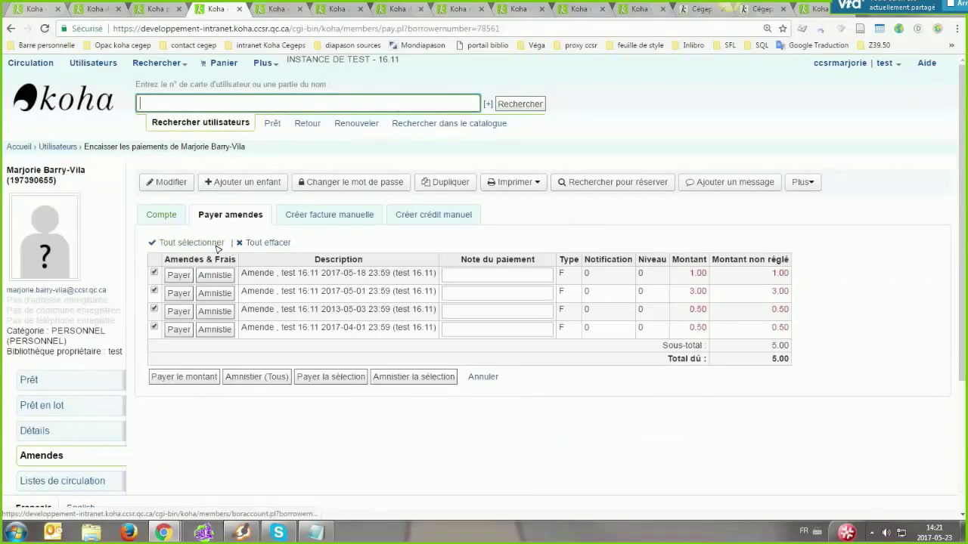
{"action": "left_click", "coordinate": [162, 216]}
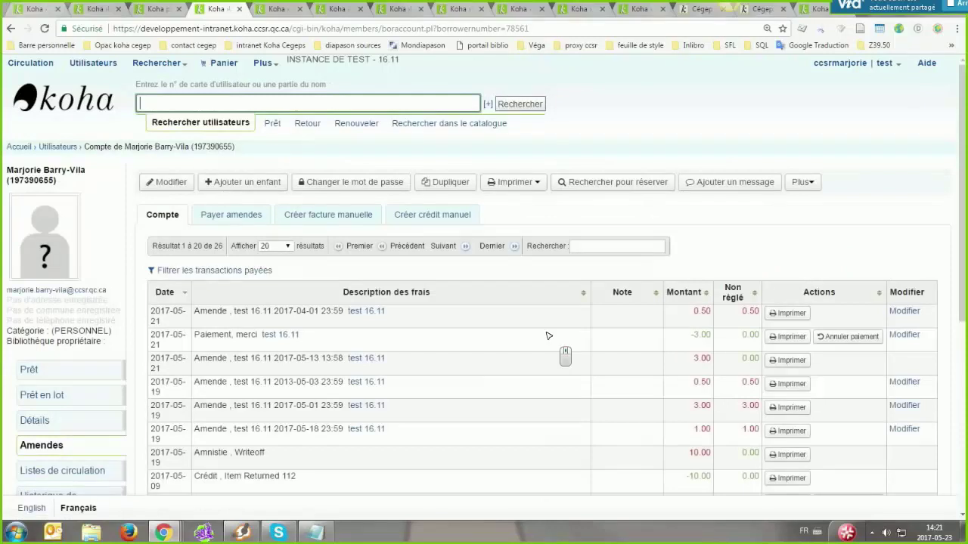
{"action": "scroll", "coordinate": [602, 186], "scroll_direction": "down", "scroll_amount": 5}
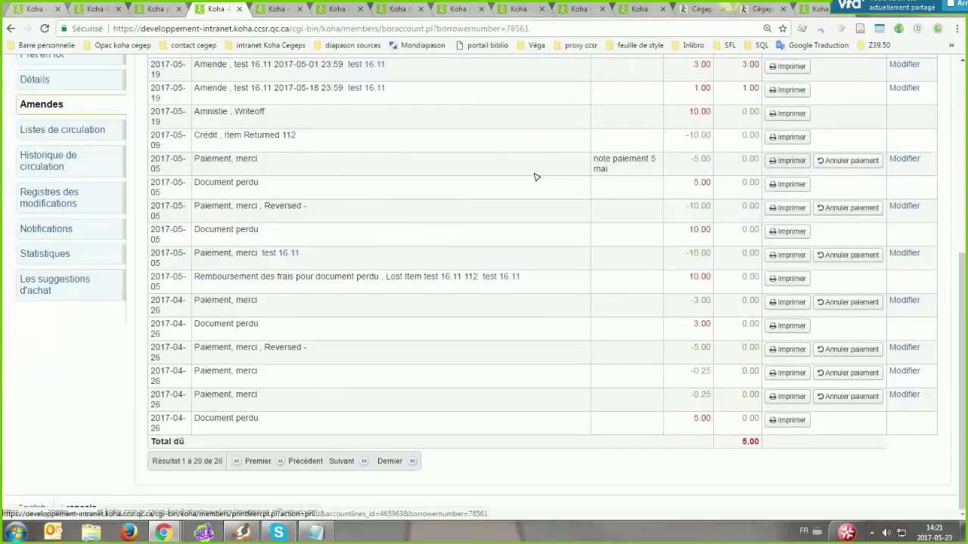
{"action": "scroll", "coordinate": [785, 162], "scroll_direction": "up", "scroll_amount": 1}
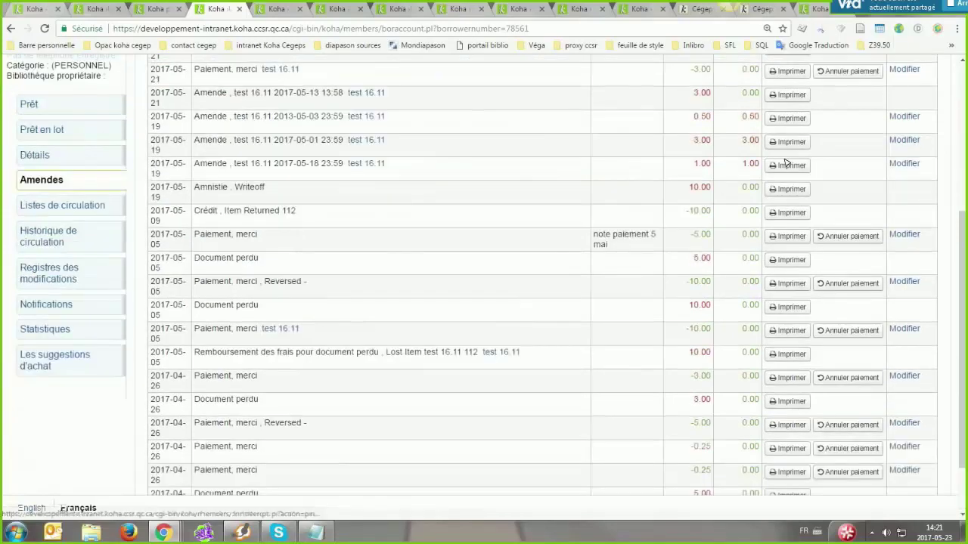
{"action": "scroll", "coordinate": [791, 161], "scroll_direction": "down", "scroll_amount": 1}
{"action": "middle_click", "coordinate": [749, 340]}
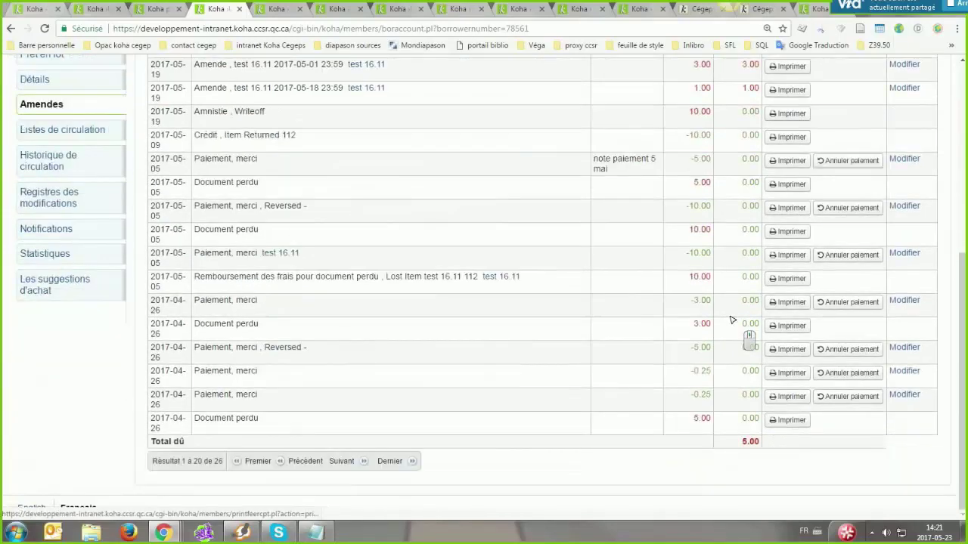
Print the receipt for the 'paiement 5 mai' payment row
{"action": "triple_click", "coordinate": [607, 245]}
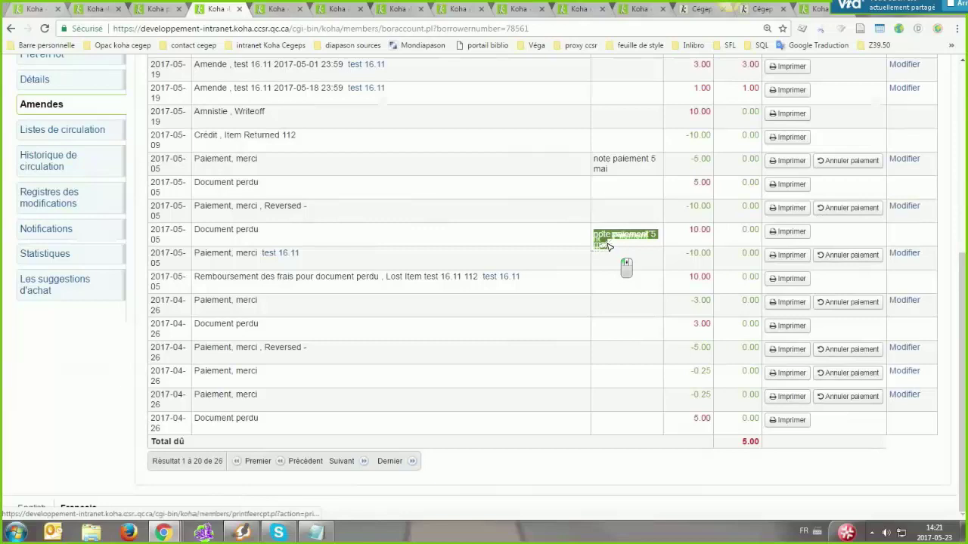
{"action": "left_click", "coordinate": [607, 245]}
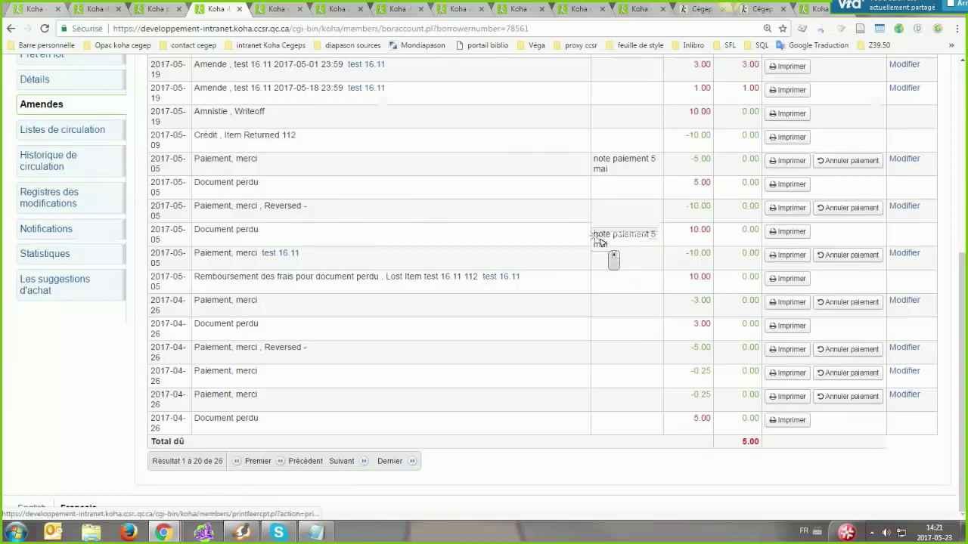
{"action": "left_click", "coordinate": [792, 234]}
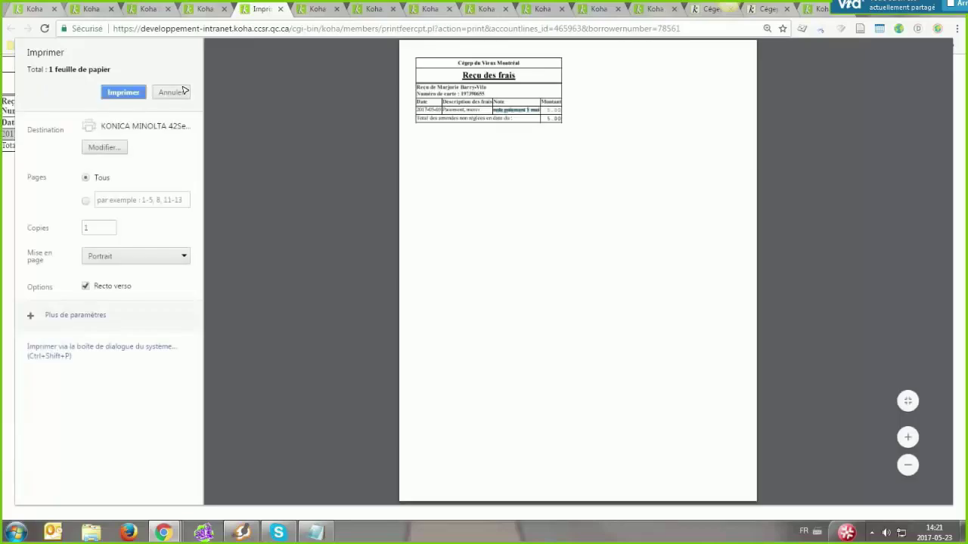
{"action": "middle_click", "coordinate": [559, 136]}
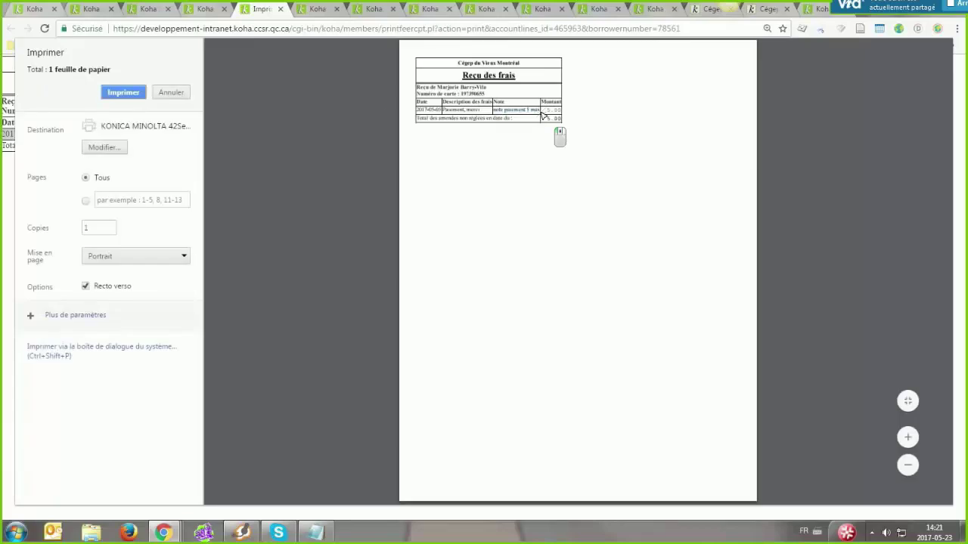
Look over the 'Reçu des frais' receipt preview and close it with Escape
{"action": "left_click", "coordinate": [543, 115]}
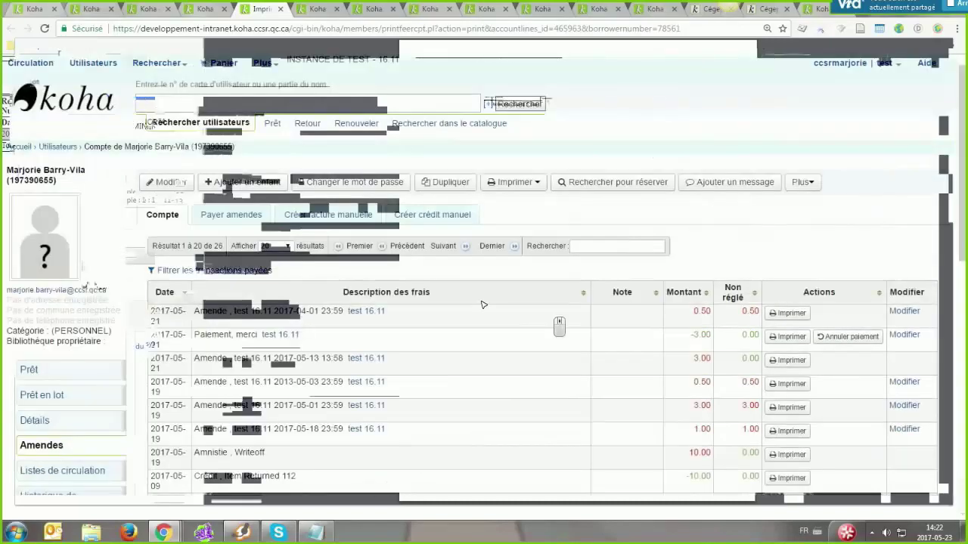
{"action": "scroll", "coordinate": [549, 306], "scroll_direction": "down", "scroll_amount": 3}
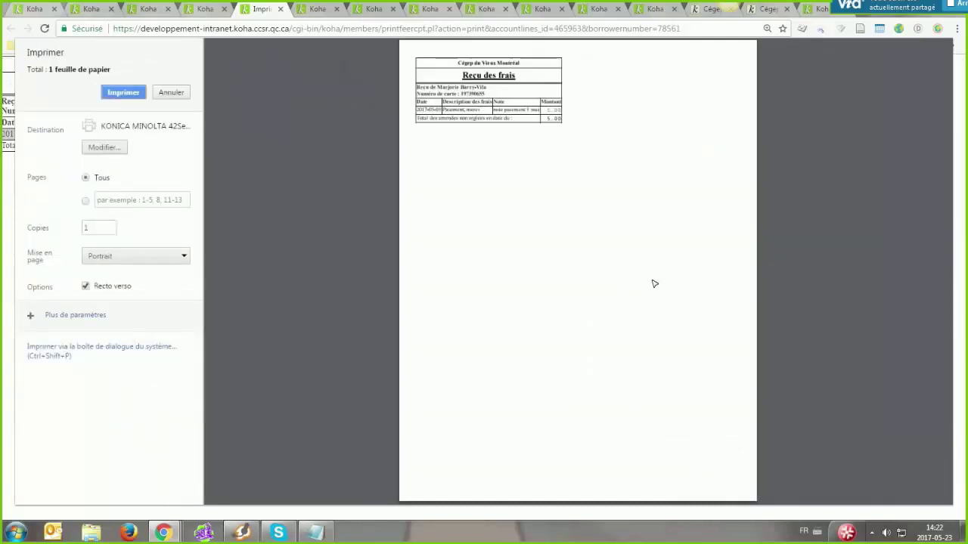
{"action": "key", "text": "Escape"}
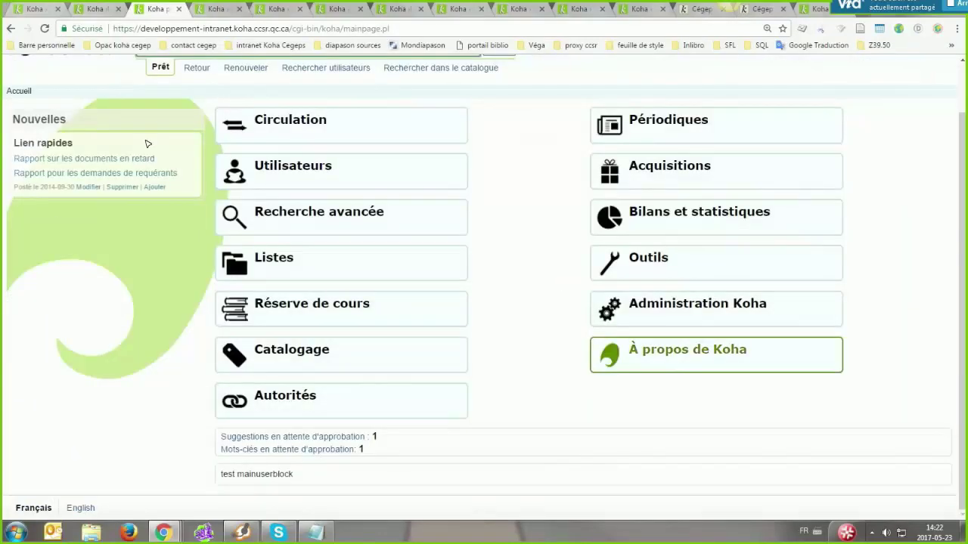
In Administration, search system preferences for 'borrower' and open BorrowerRenewalPeriodBase
{"action": "left_click", "coordinate": [698, 305]}
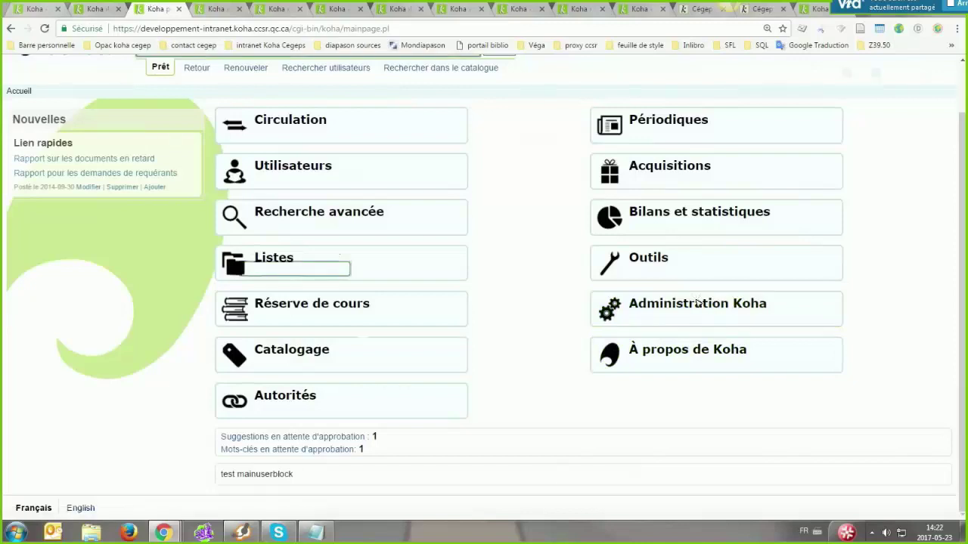
{"action": "left_click", "coordinate": [266, 269]}
{"action": "type", "text": "bo"}
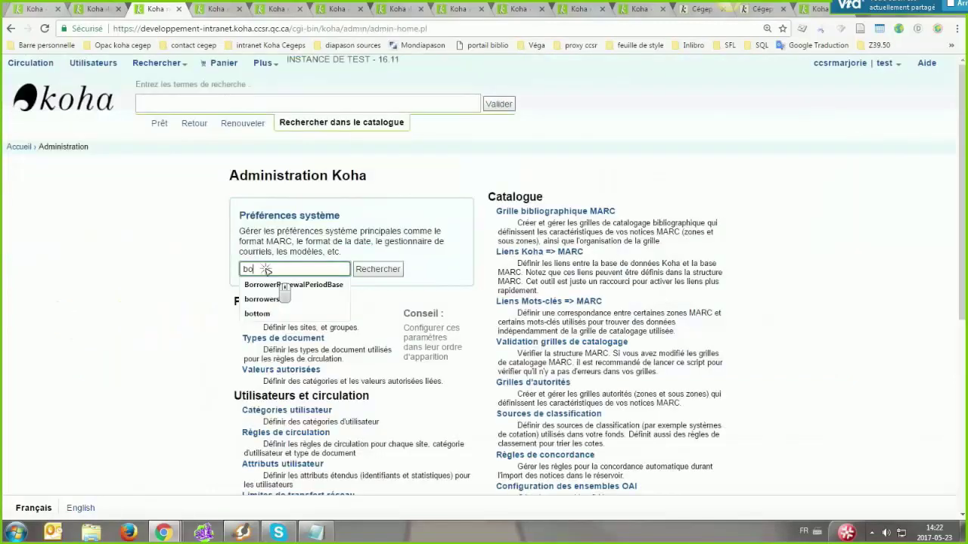
{"action": "type", "text": "rrower"}
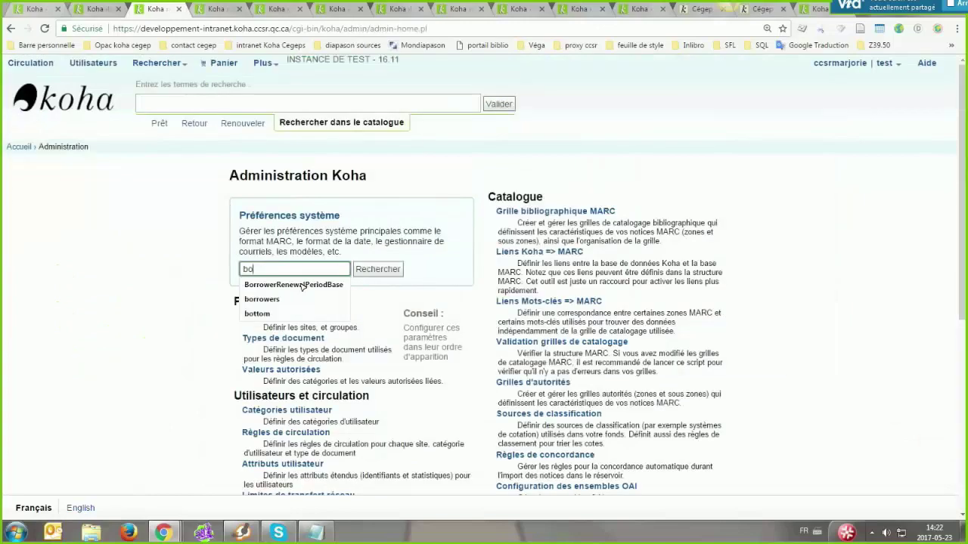
{"action": "type", "text": "rrower"}
{"action": "left_click", "coordinate": [299, 285]}
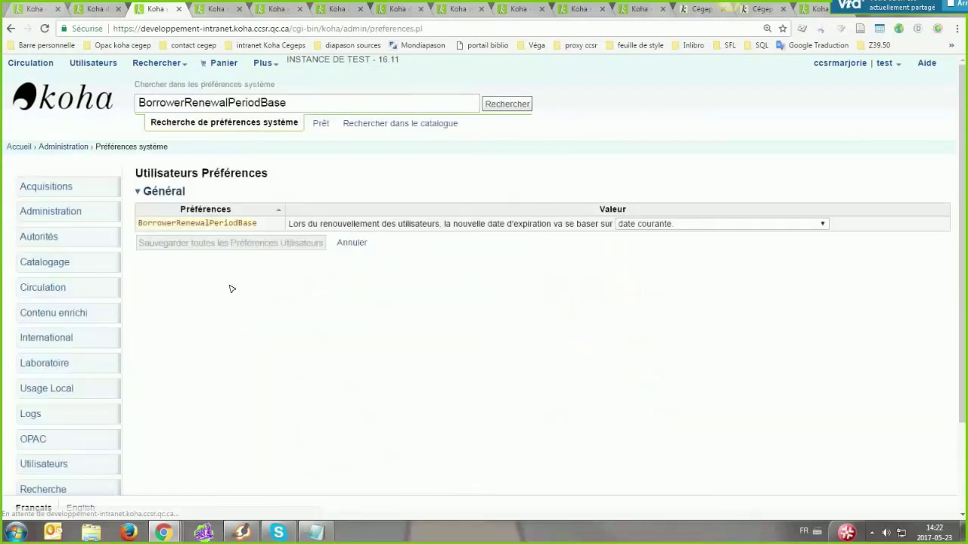
Review the renewal base date choices, leaving it on the current date
{"action": "left_click", "coordinate": [718, 223]}
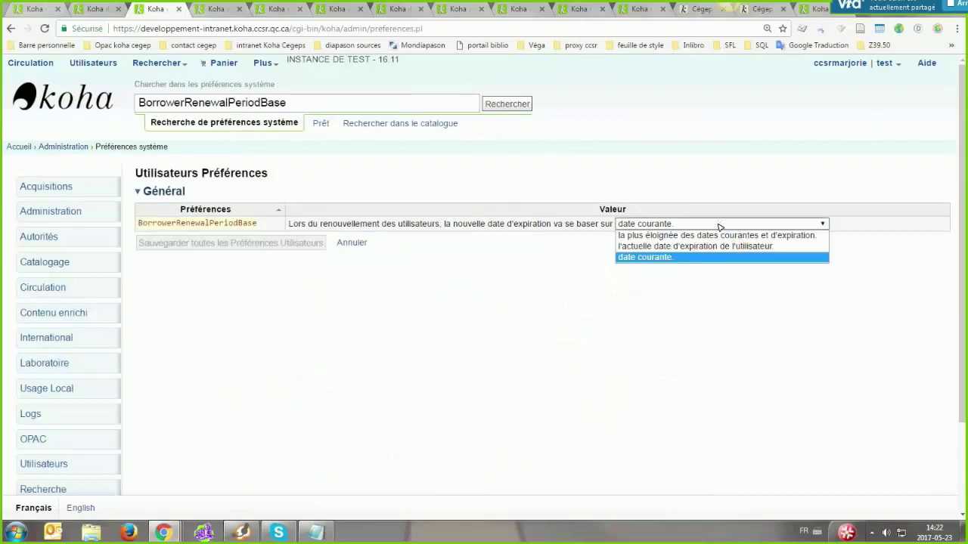
{"action": "left_click", "coordinate": [719, 225]}
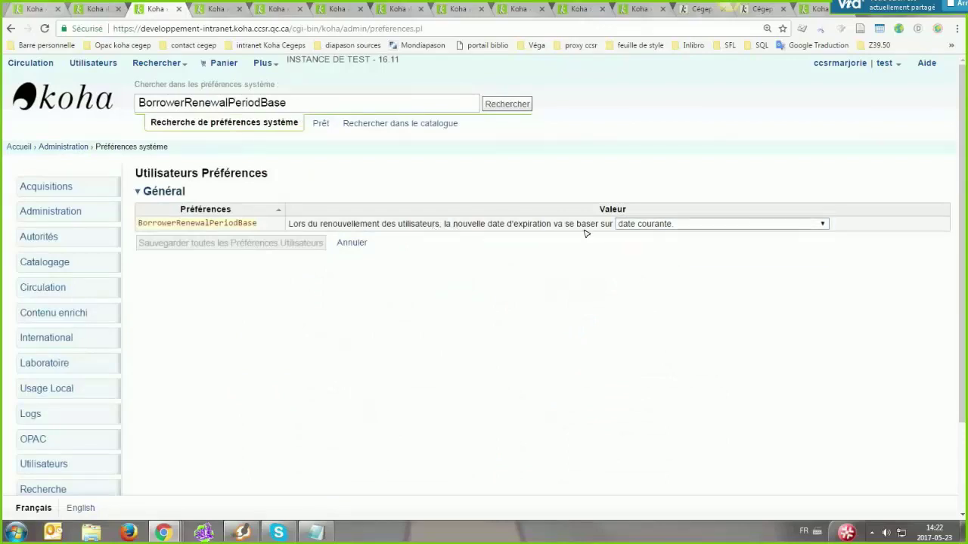
{"action": "left_click", "coordinate": [642, 223]}
{"action": "left_click", "coordinate": [655, 255]}
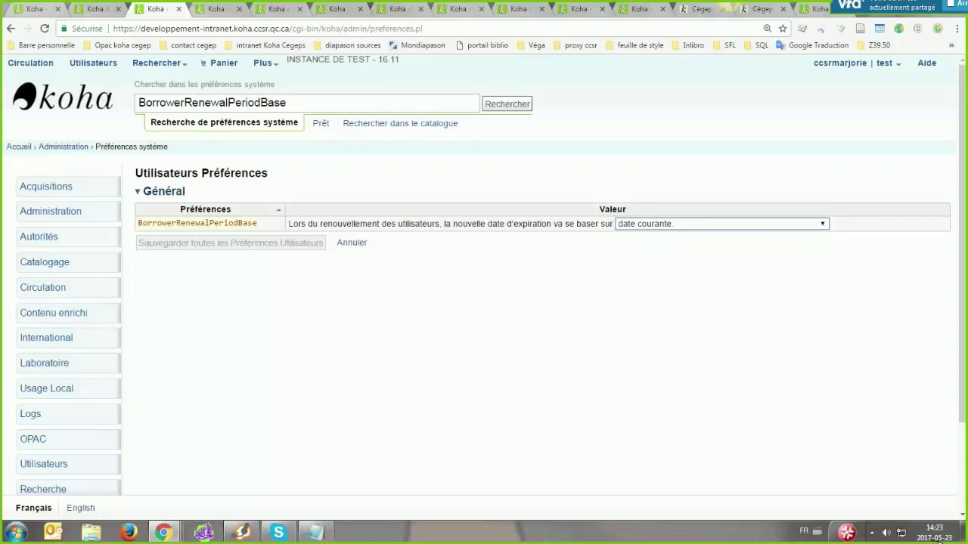
Set BorrowerRenewalPeriodBase to 'la plus éloignée des dates courantes et d'expiration'
{"action": "left_click", "coordinate": [639, 224]}
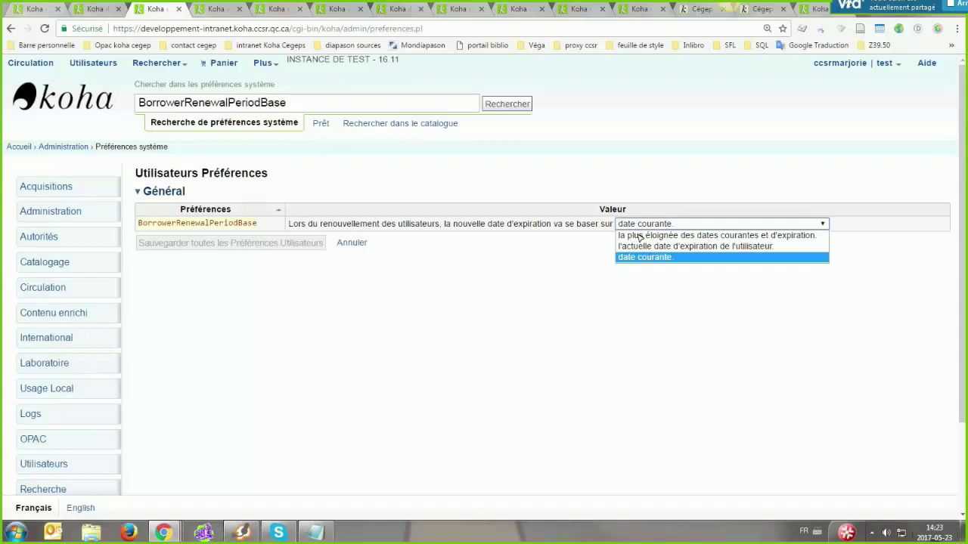
{"action": "left_click", "coordinate": [640, 246]}
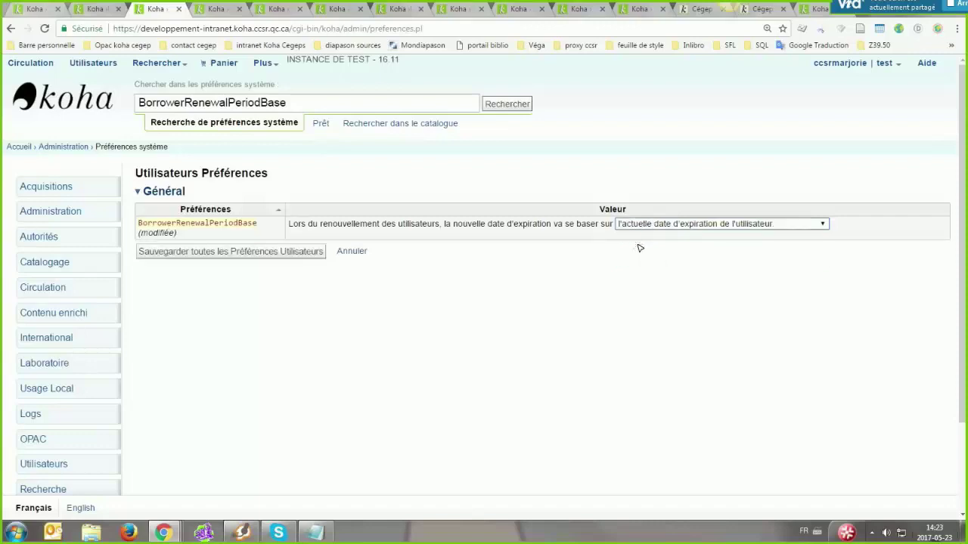
{"action": "left_click", "coordinate": [670, 247]}
{"action": "left_click", "coordinate": [682, 227]}
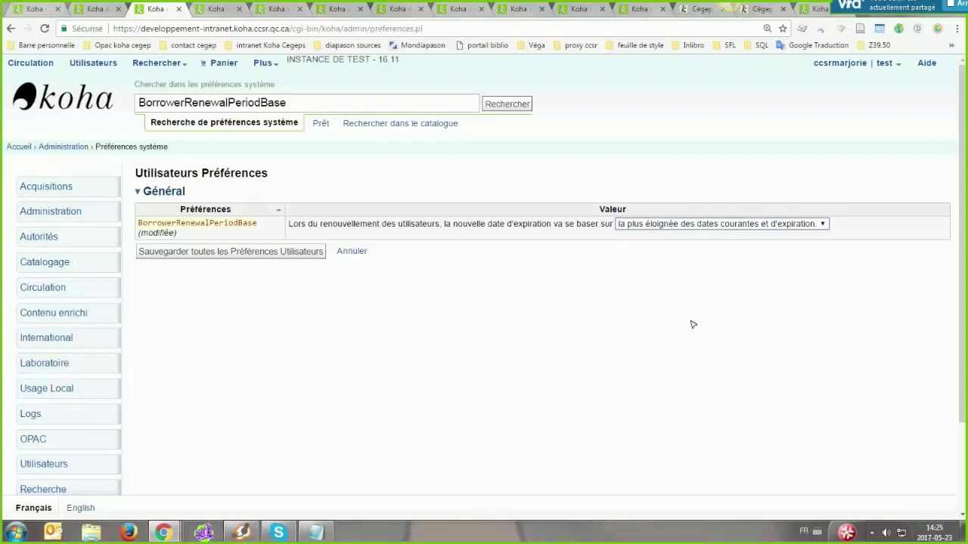
Save BorrowerRenewalPeriodBase and confirm it stays on 'la plus éloignée des dates courantes et d'expiration'
{"action": "left_click", "coordinate": [247, 249]}
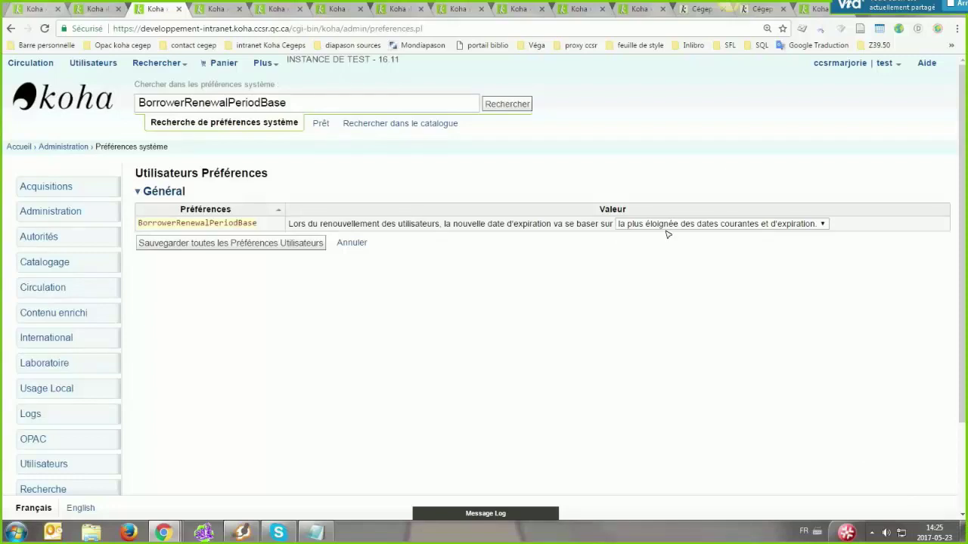
{"action": "left_click", "coordinate": [699, 224]}
{"action": "left_click", "coordinate": [700, 232]}
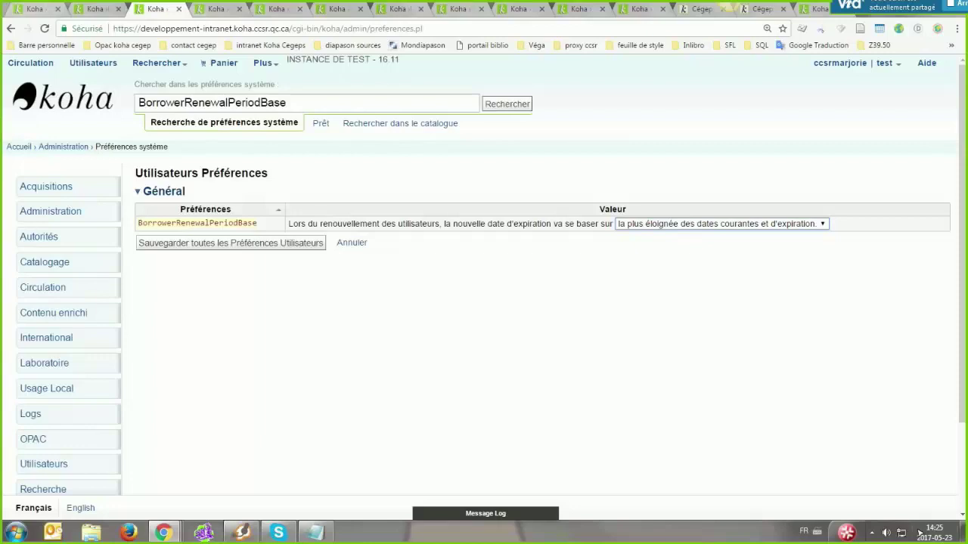
{"action": "key", "text": "alt+Down"}
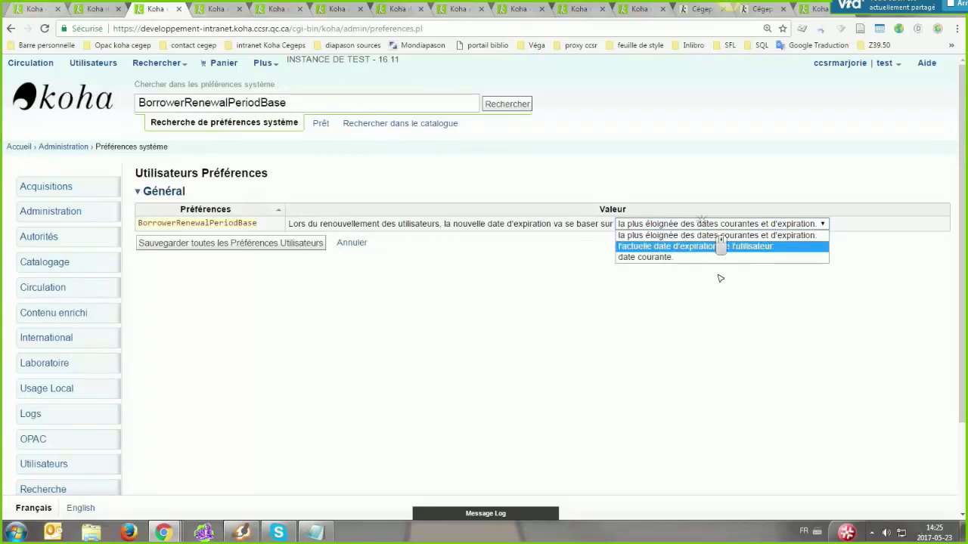
{"action": "left_click", "coordinate": [694, 235]}
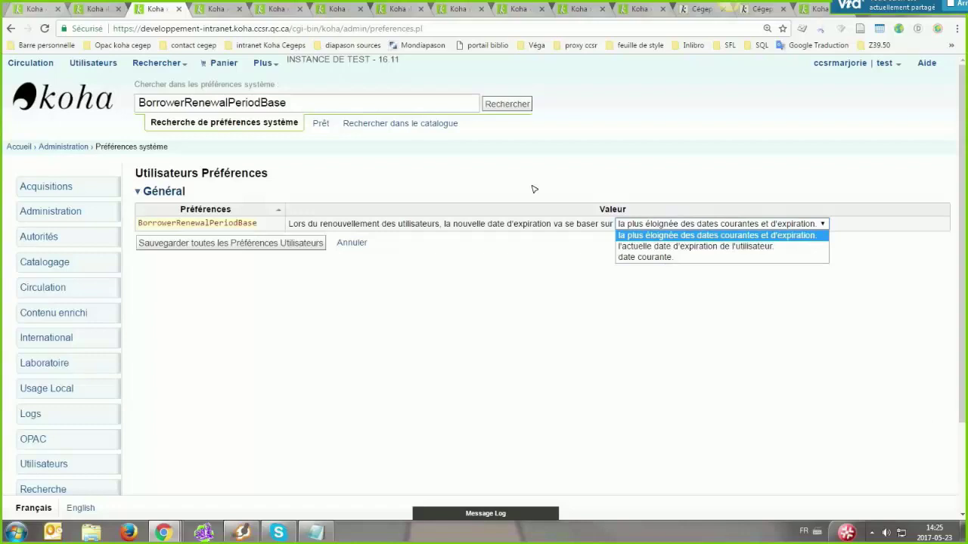
{"action": "left_click", "coordinate": [648, 224]}
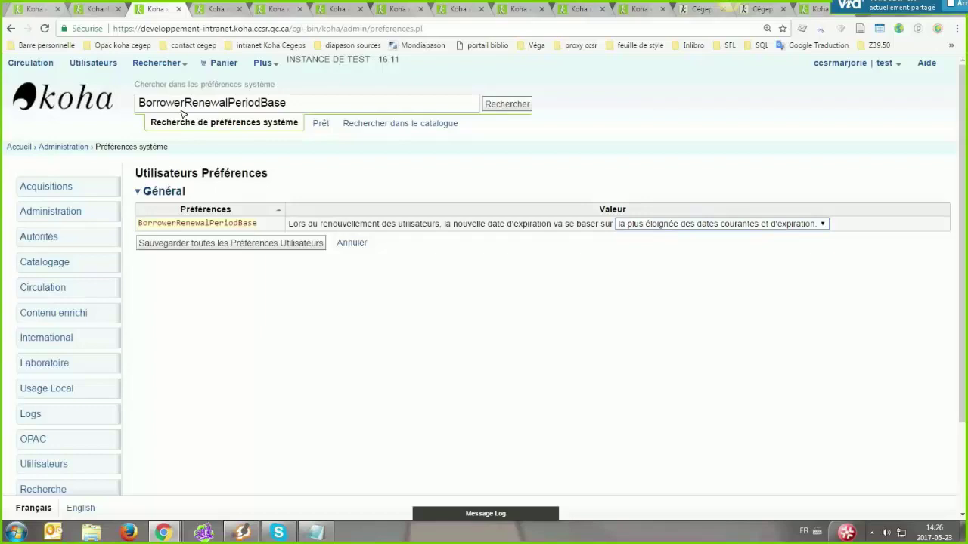
Start a quick-add of a new patron in the ETUDIANT category
{"action": "left_click", "coordinate": [157, 63]}
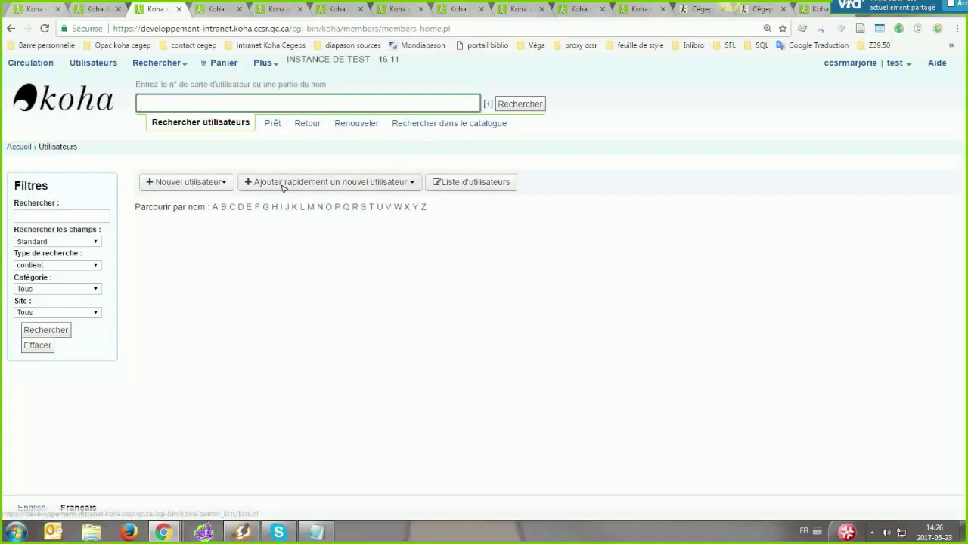
{"action": "left_click", "coordinate": [339, 184]}
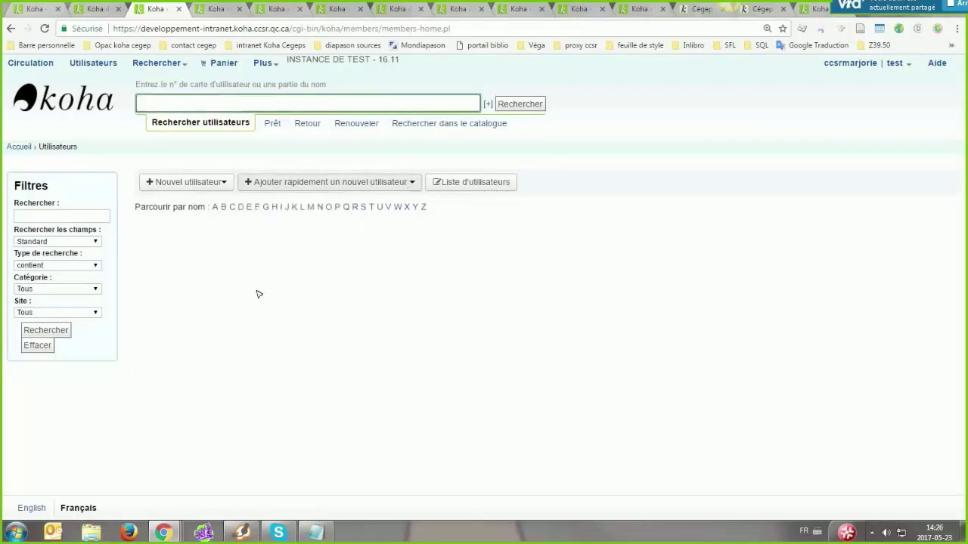
{"action": "left_click", "coordinate": [276, 261]}
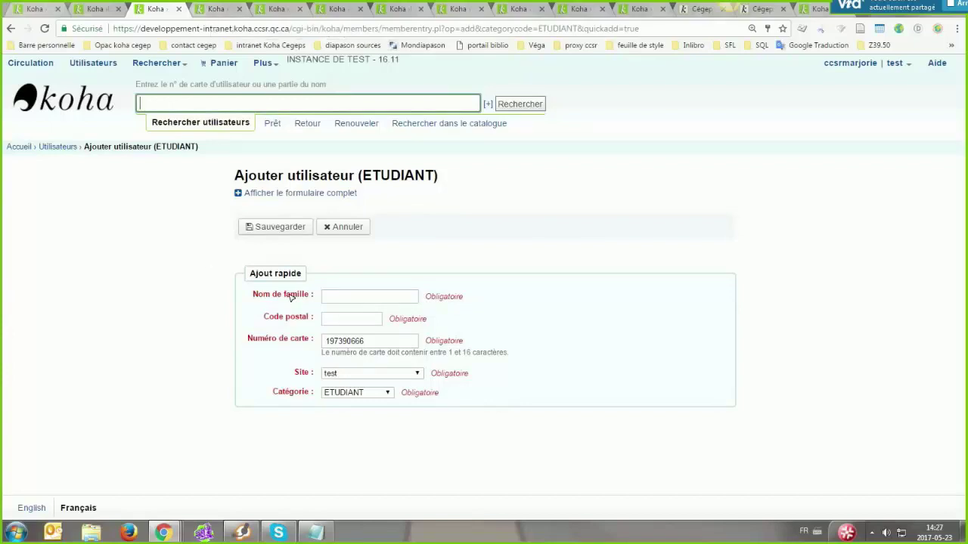
{"action": "left_click", "coordinate": [323, 195]}
{"action": "left_click", "coordinate": [195, 7]}
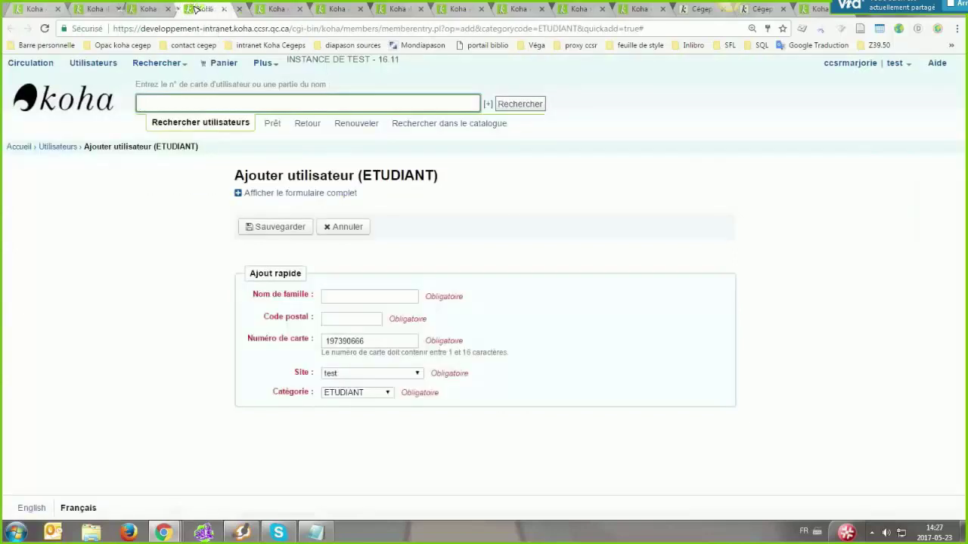
{"action": "left_click", "coordinate": [257, 10]}
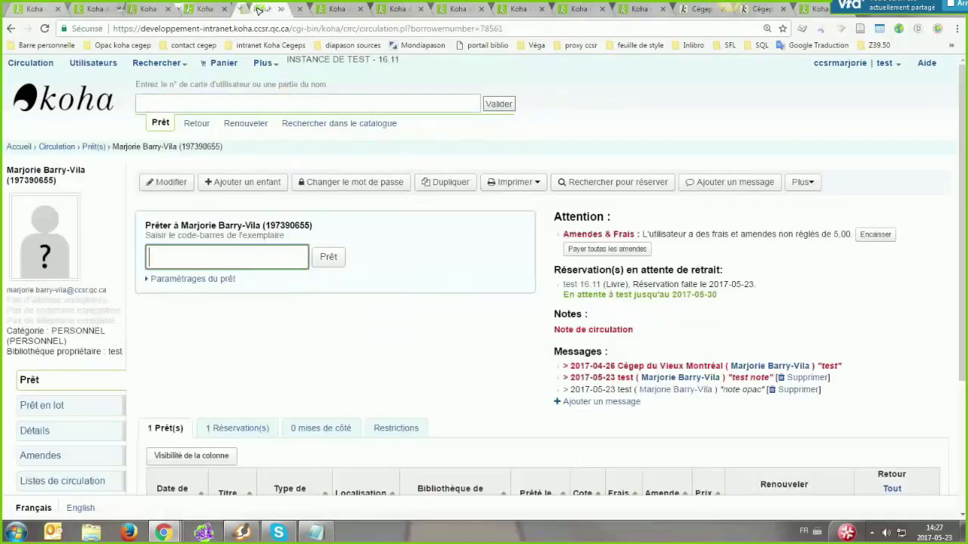
{"action": "left_click", "coordinate": [92, 64]}
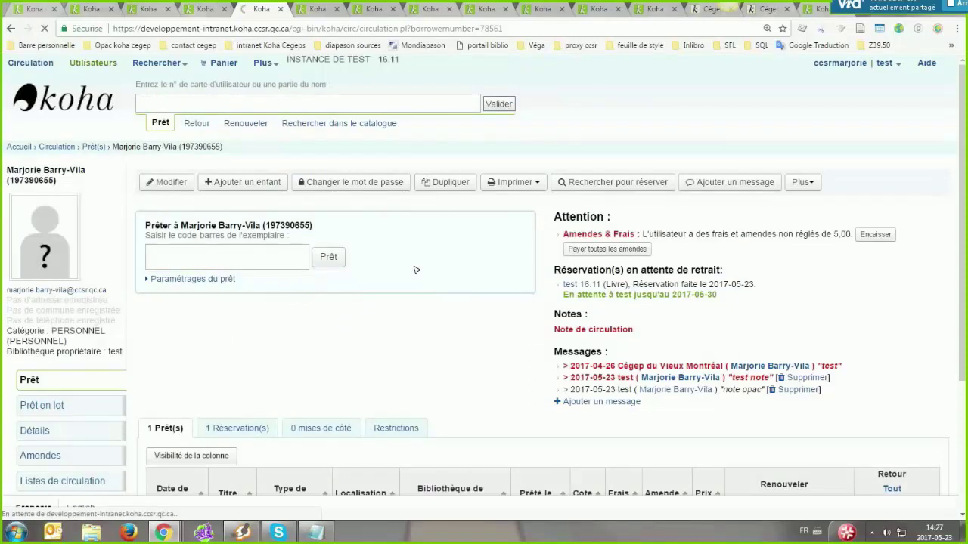
{"action": "left_click", "coordinate": [181, 184]}
{"action": "left_click", "coordinate": [172, 258]}
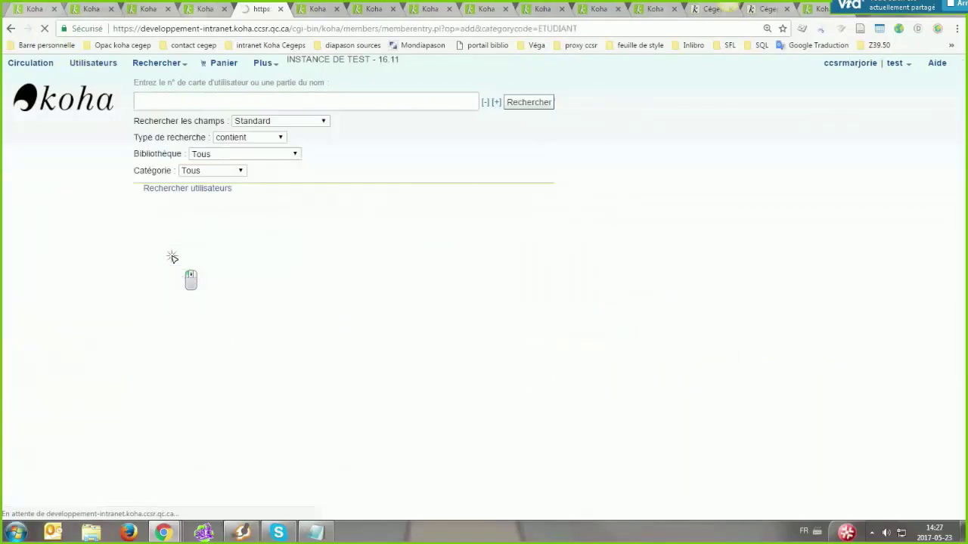
{"action": "scroll", "coordinate": [172, 258], "scroll_direction": "down", "scroll_amount": 10}
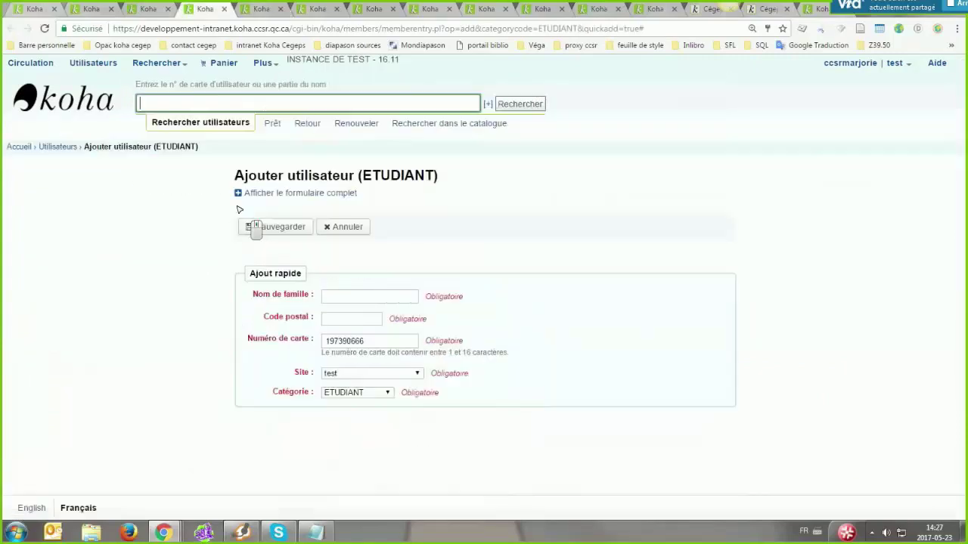
{"action": "key", "text": "ctrl+Tab"}
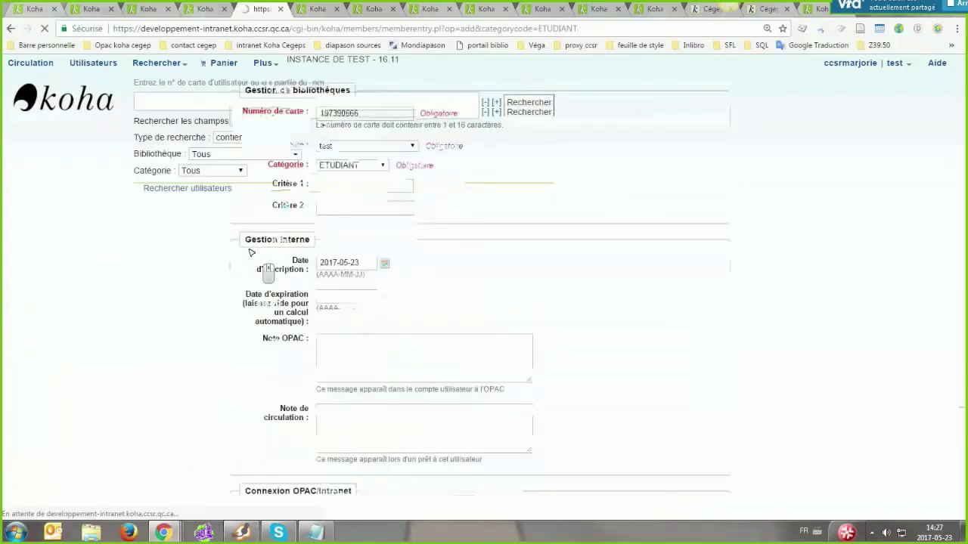
{"action": "key", "text": "ctrl+shift+Tab"}
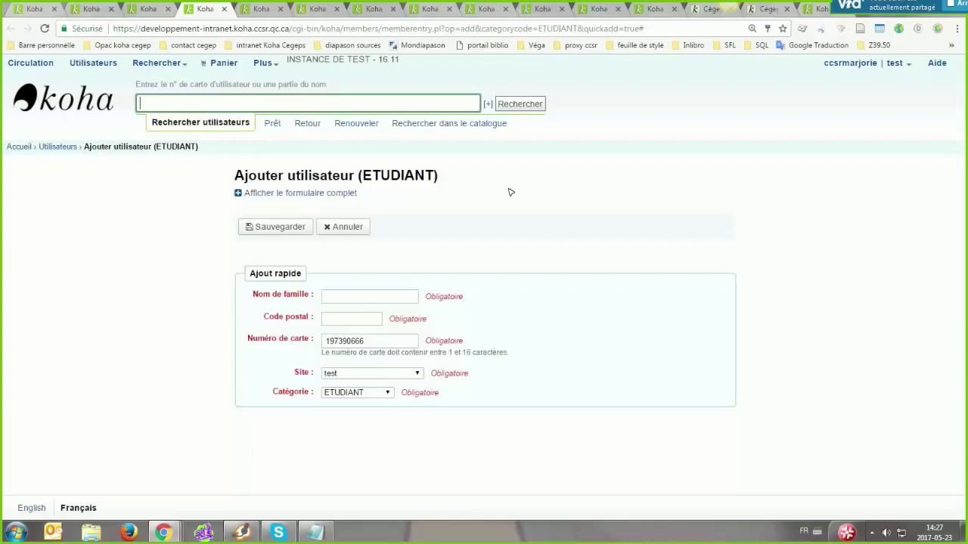
{"action": "left_click", "coordinate": [259, 8]}
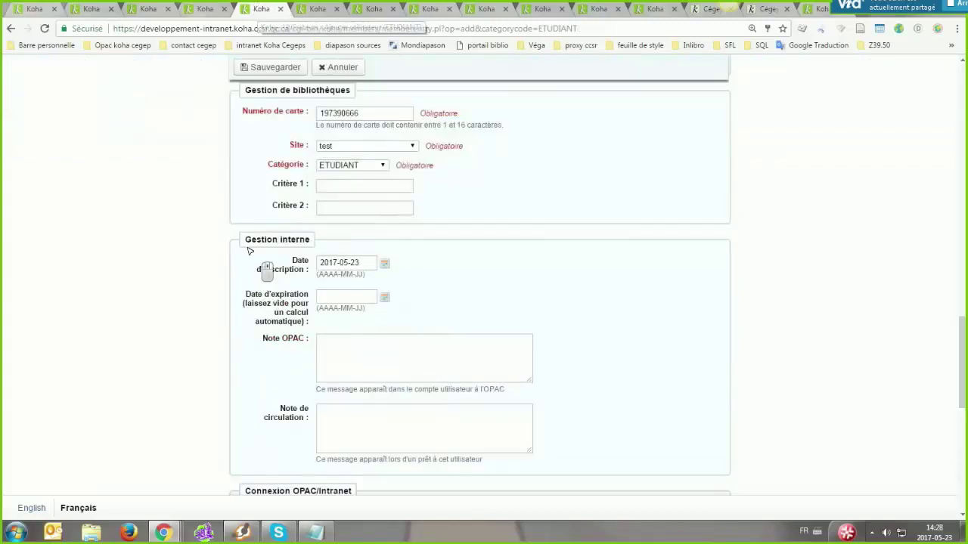
{"action": "scroll", "coordinate": [246, 241], "scroll_direction": "up", "scroll_amount": 18}
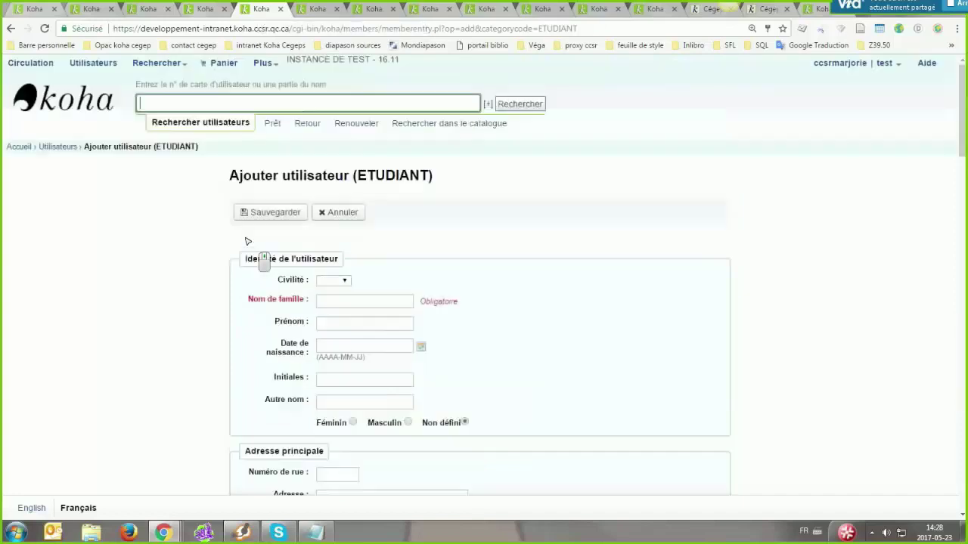
{"action": "scroll", "coordinate": [247, 241], "scroll_direction": "down", "scroll_amount": 6}
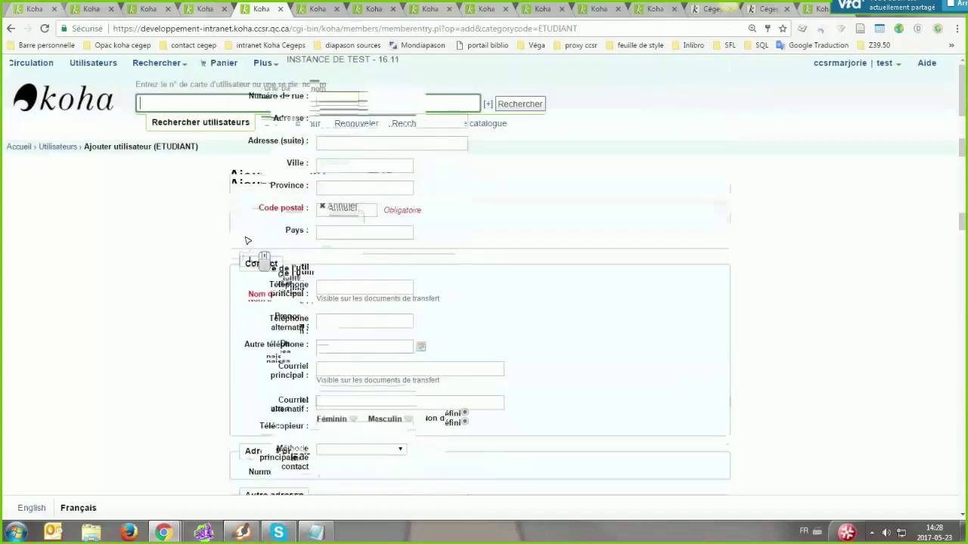
{"action": "left_click", "coordinate": [204, 8]}
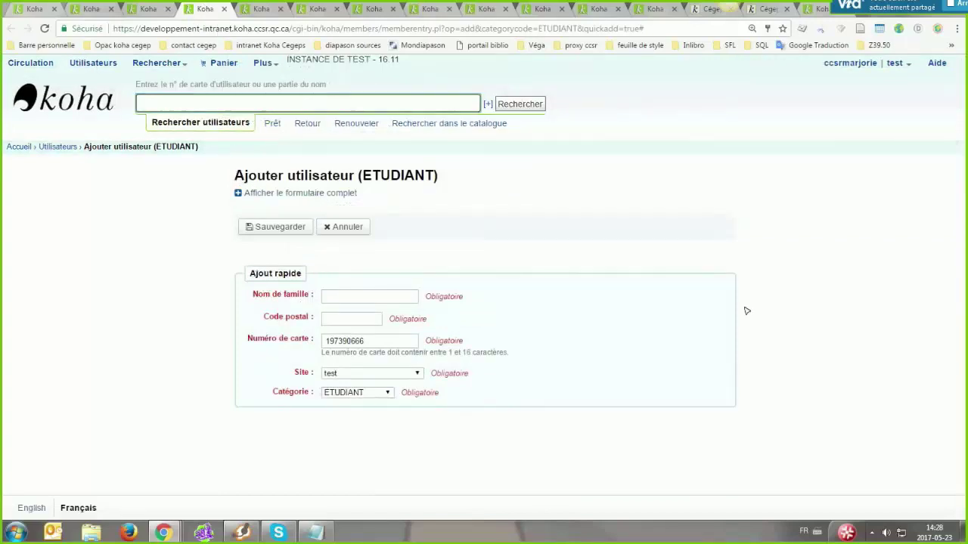
{"action": "left_click", "coordinate": [893, 296]}
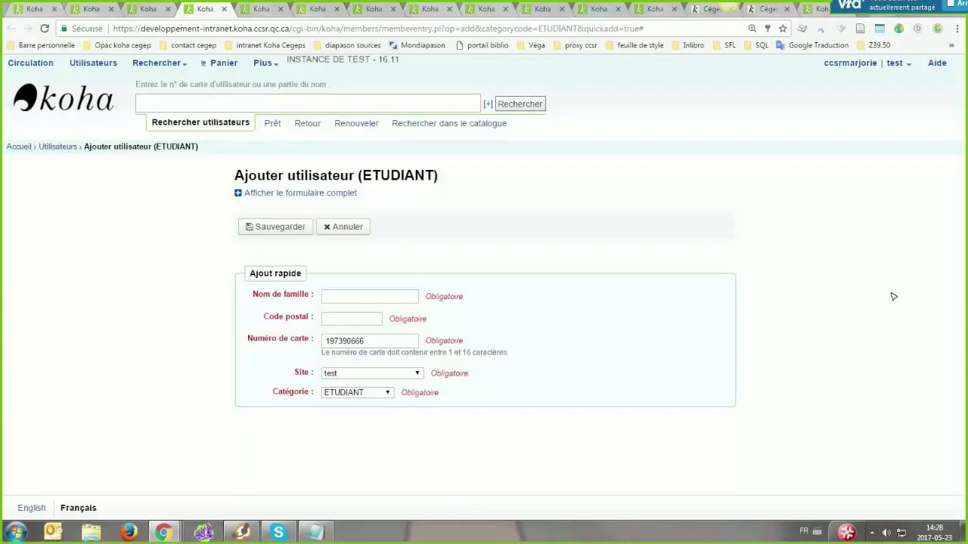
In Administration, search preferences for 'house' and check HouseboundModule's display choices
{"action": "left_click", "coordinate": [265, 63]}
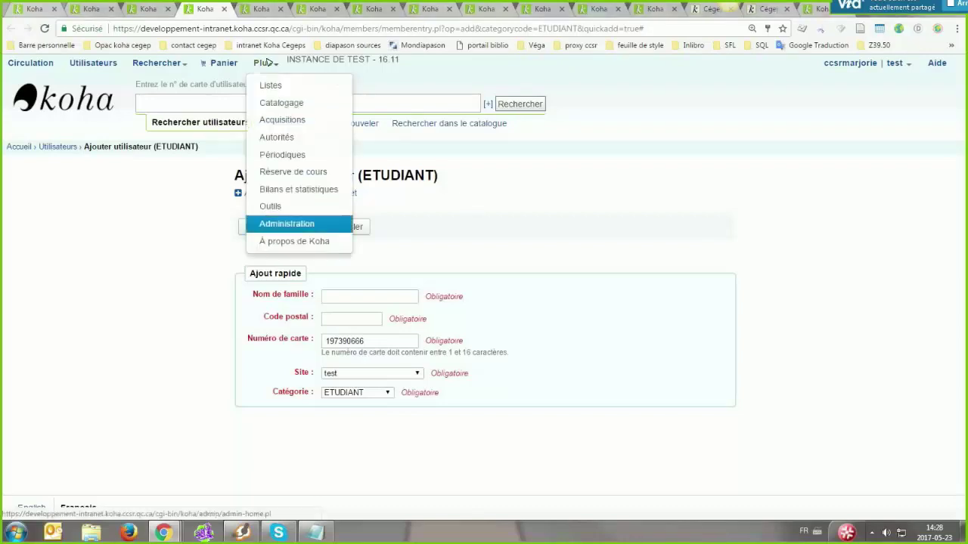
{"action": "key", "text": "Return"}
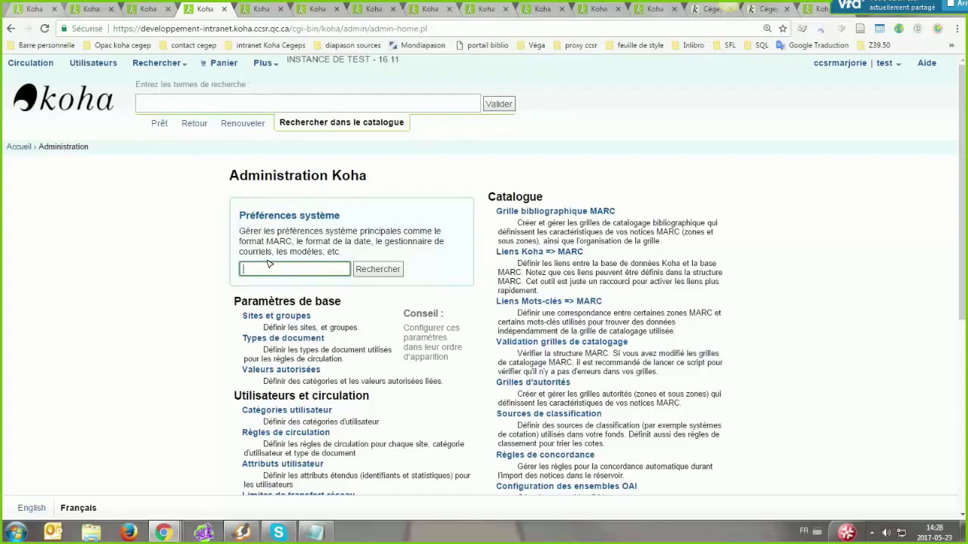
{"action": "type", "text": "house"}
{"action": "key", "text": "Return"}
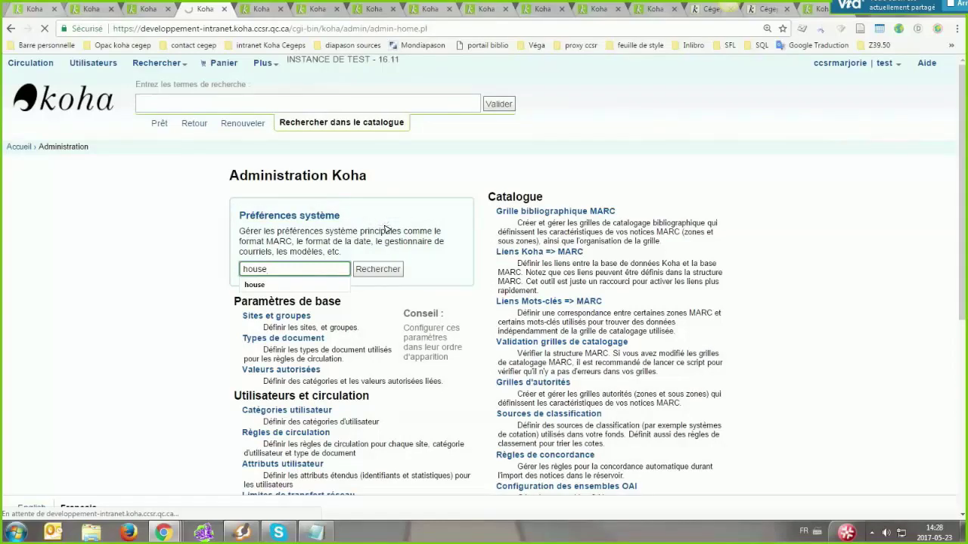
{"action": "left_click", "coordinate": [386, 228]}
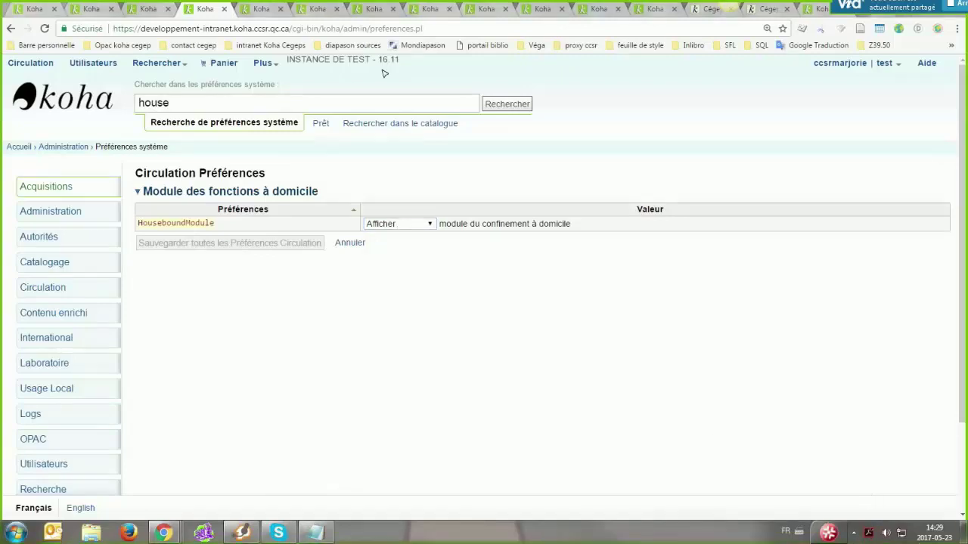
Open the logged-in staff member's own patron record
{"action": "left_click", "coordinate": [864, 64]}
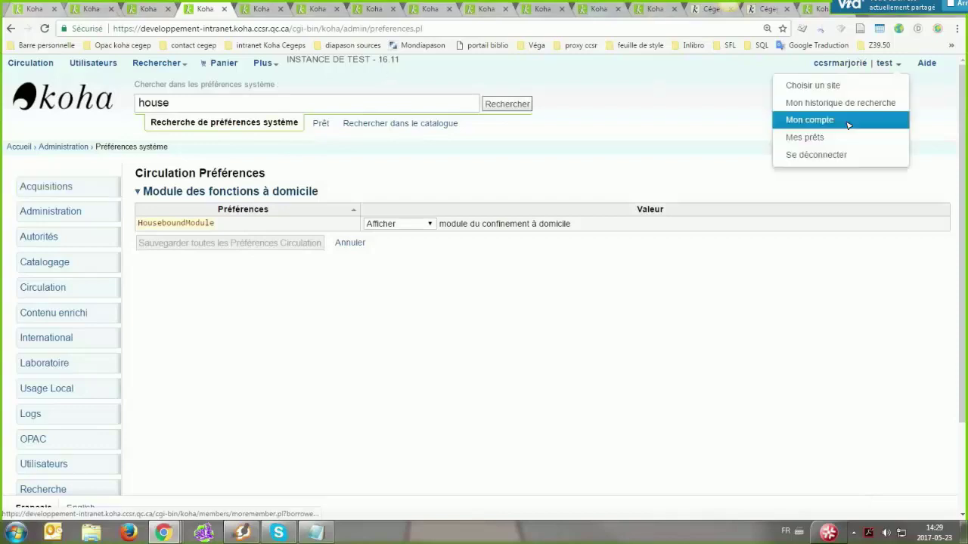
{"action": "left_click", "coordinate": [847, 123]}
{"action": "scroll", "coordinate": [695, 125], "scroll_direction": "down", "scroll_amount": 2}
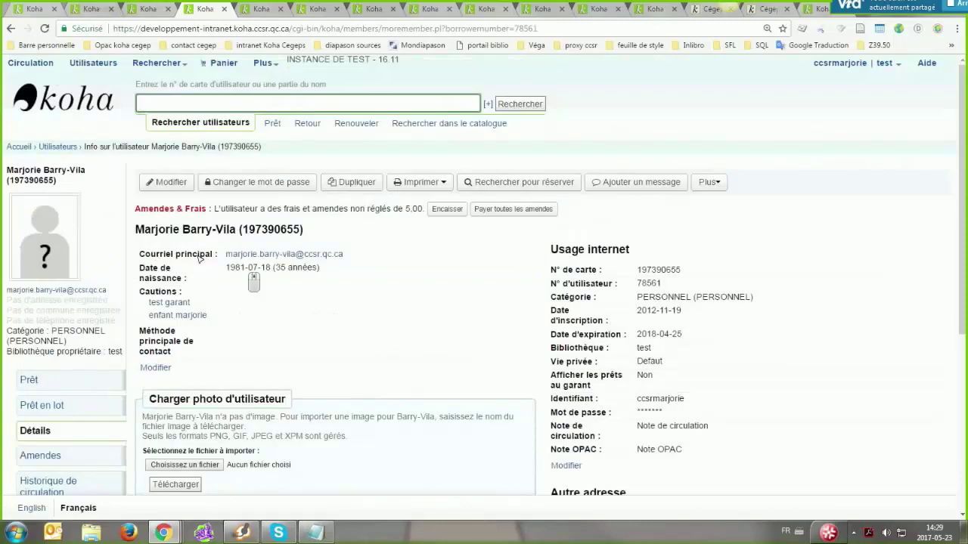
Flip between the patron record and add-student form tabs, then go to Plus > Administration
{"action": "left_click", "coordinate": [157, 14]}
{"action": "left_click", "coordinate": [193, 11]}
{"action": "key", "text": "ctrl+Tab"}
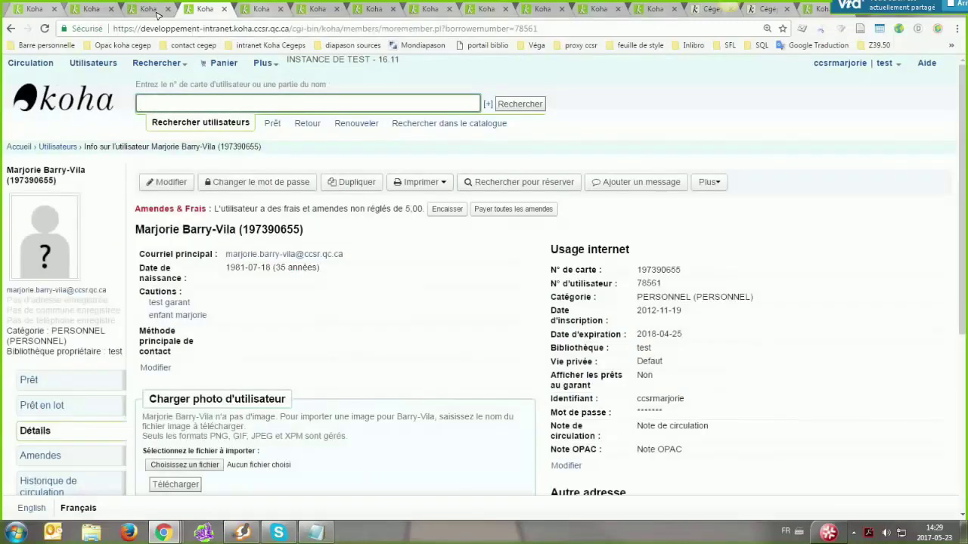
{"action": "scroll", "coordinate": [279, 91], "scroll_direction": "up", "scroll_amount": 10}
{"action": "key", "text": "ctrl+shift+Tab"}
{"action": "left_click", "coordinate": [163, 15]}
{"action": "left_click", "coordinate": [205, 15]}
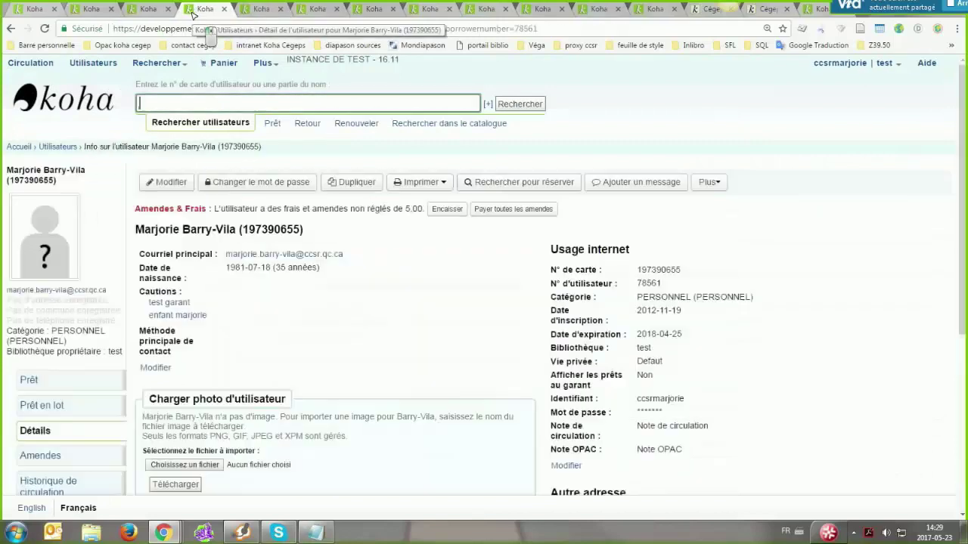
{"action": "left_click", "coordinate": [257, 15]}
{"action": "scroll", "coordinate": [145, 307], "scroll_direction": "up", "scroll_amount": 10}
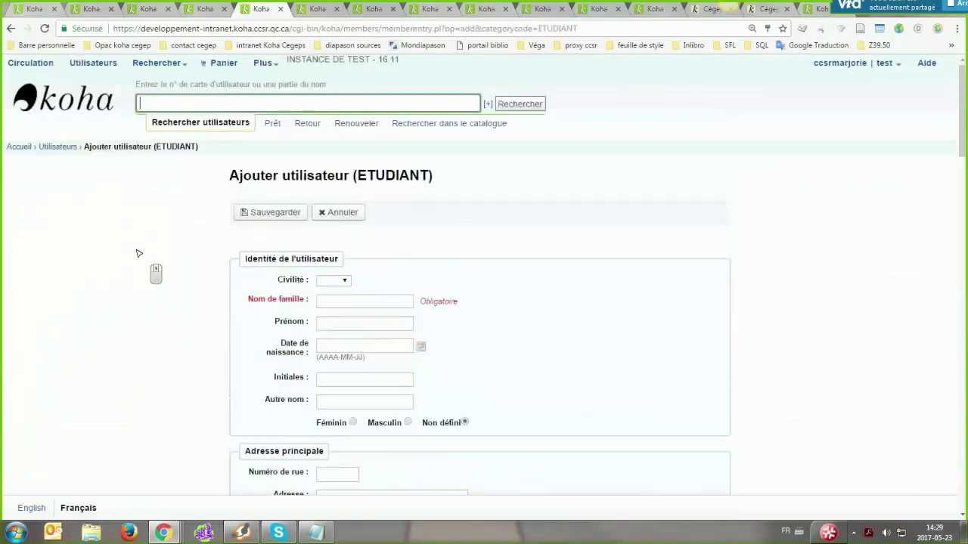
{"action": "left_click", "coordinate": [264, 63]}
{"action": "left_click", "coordinate": [281, 220]}
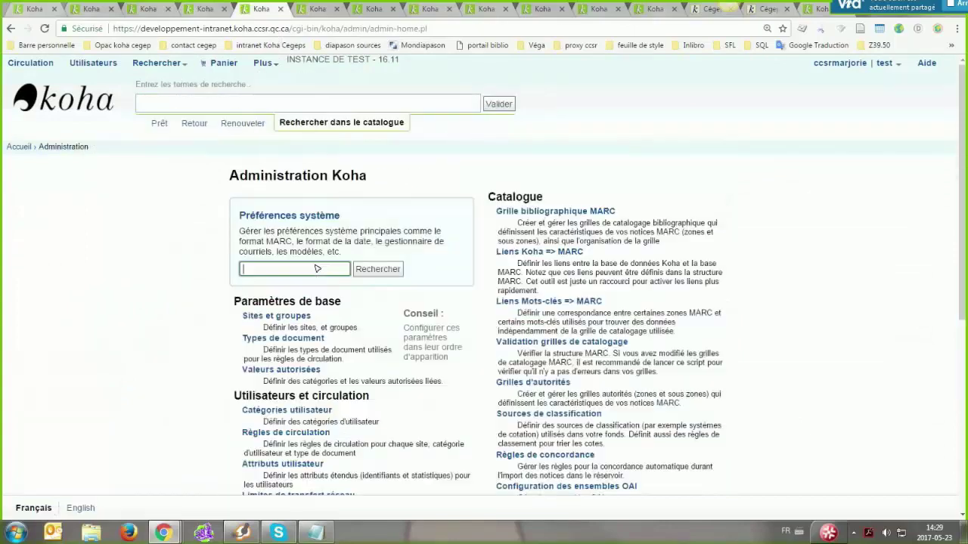
Search preferences for 'house', then refine to 'housebound', leaving HouseboundModule on Afficher
{"action": "type", "text": "house"}
{"action": "key", "text": "Return"}
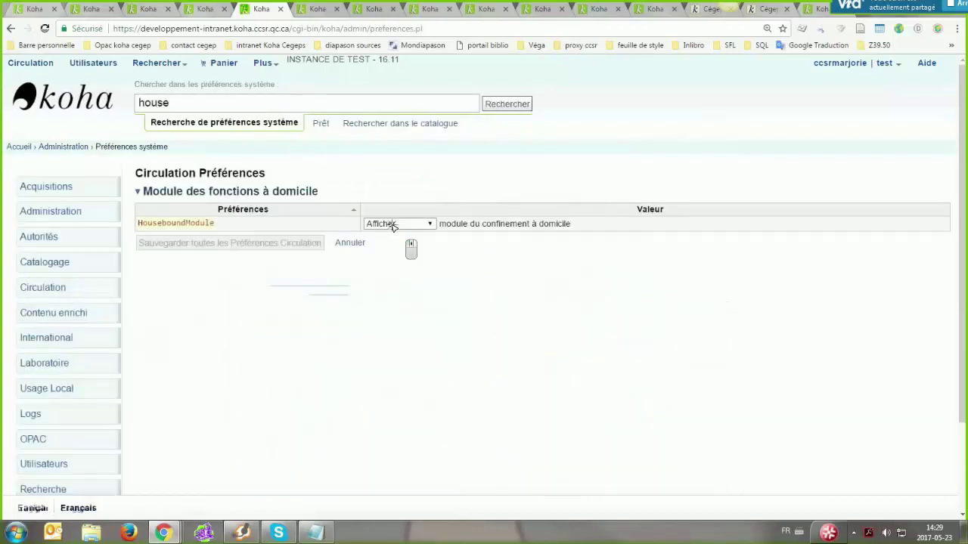
{"action": "left_click", "coordinate": [394, 225]}
{"action": "left_click", "coordinate": [391, 232]}
{"action": "double_click", "coordinate": [216, 224]}
{"action": "left_click", "coordinate": [186, 223]}
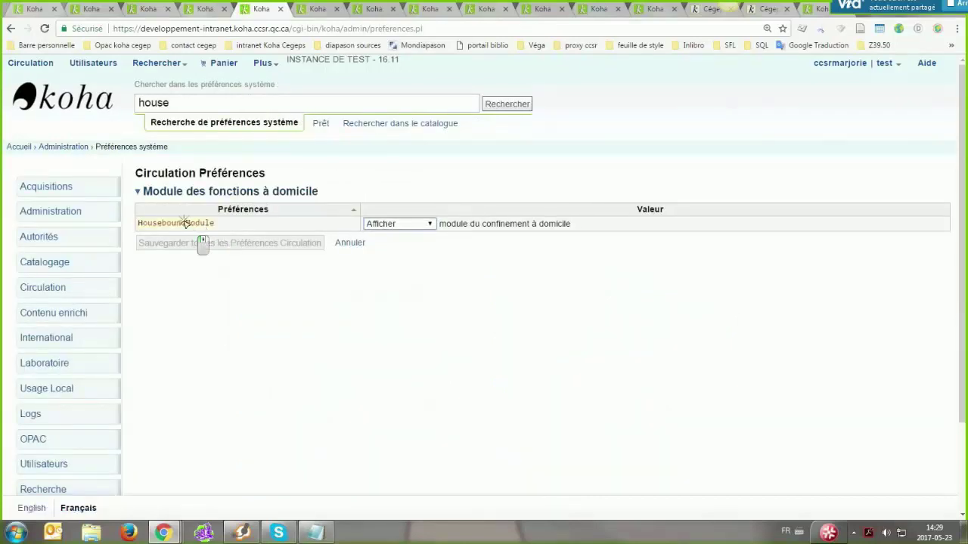
{"action": "left_click_drag", "start_coordinate": [186, 223], "coordinate": [152, 225]}
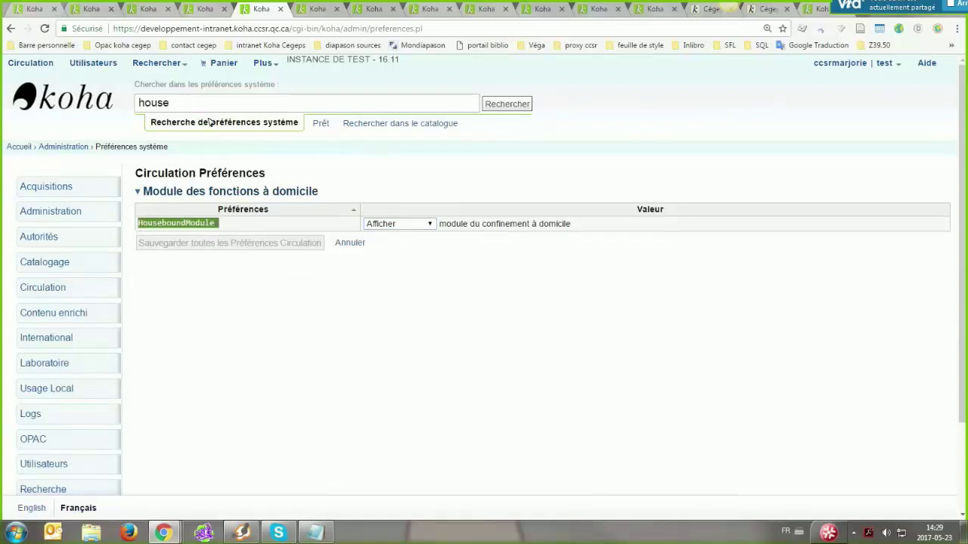
{"action": "type", "text": "bound"}
{"action": "key", "text": "Return"}
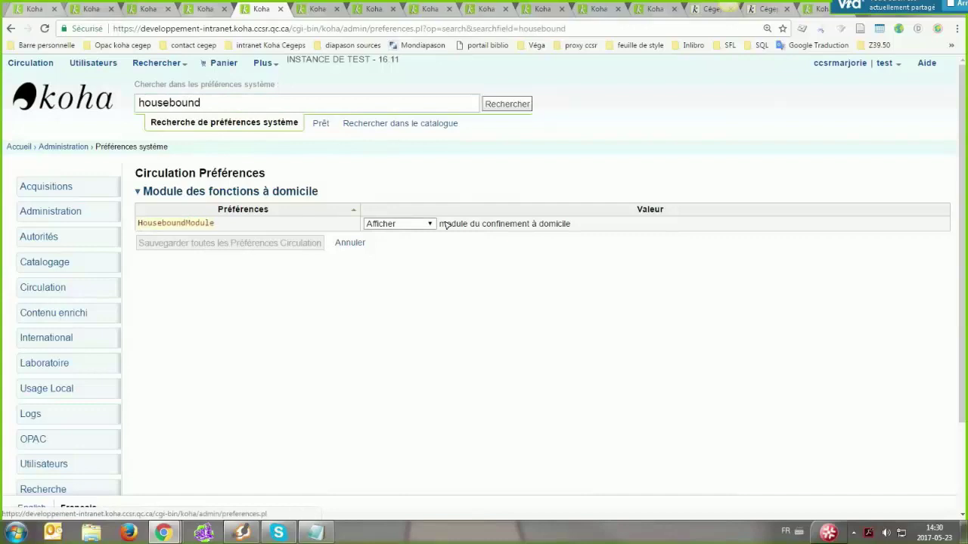
Save HouseboundModule as Ne pas afficher, then save it back to Afficher
{"action": "left_click", "coordinate": [400, 224]}
{"action": "left_click", "coordinate": [394, 244]}
{"action": "key", "text": "Return"}
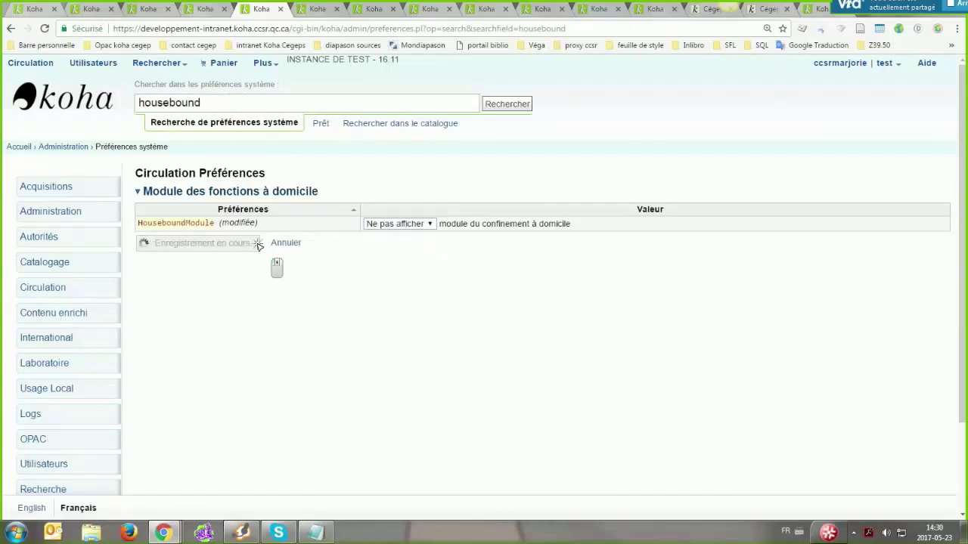
{"action": "left_click", "coordinate": [409, 224]}
{"action": "left_click", "coordinate": [412, 235]}
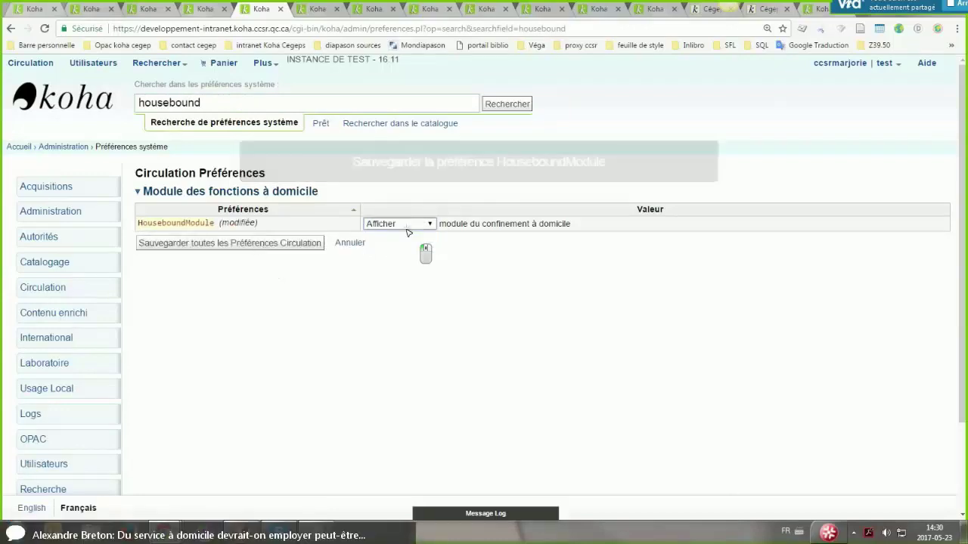
{"action": "key", "text": "Return"}
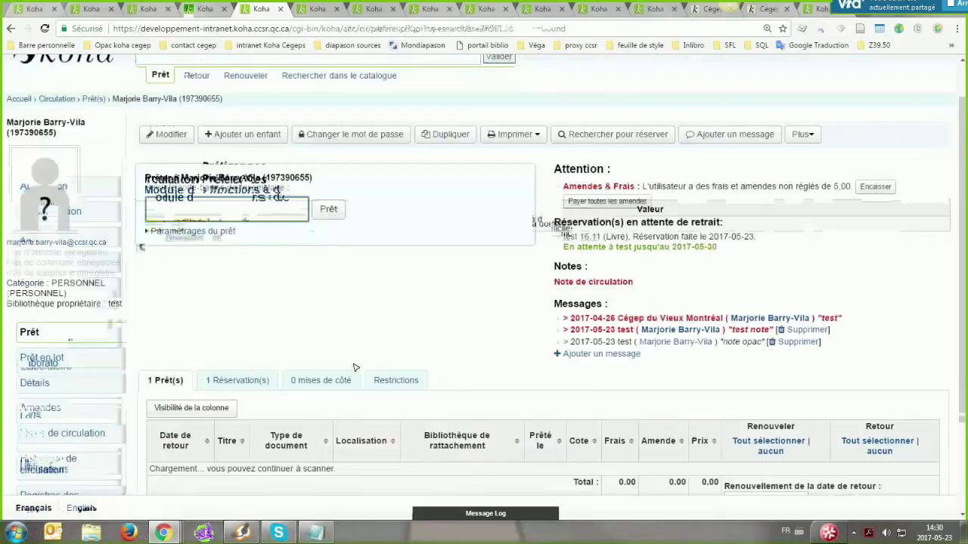
{"action": "scroll", "coordinate": [355, 368], "scroll_direction": "down", "scroll_amount": 3}
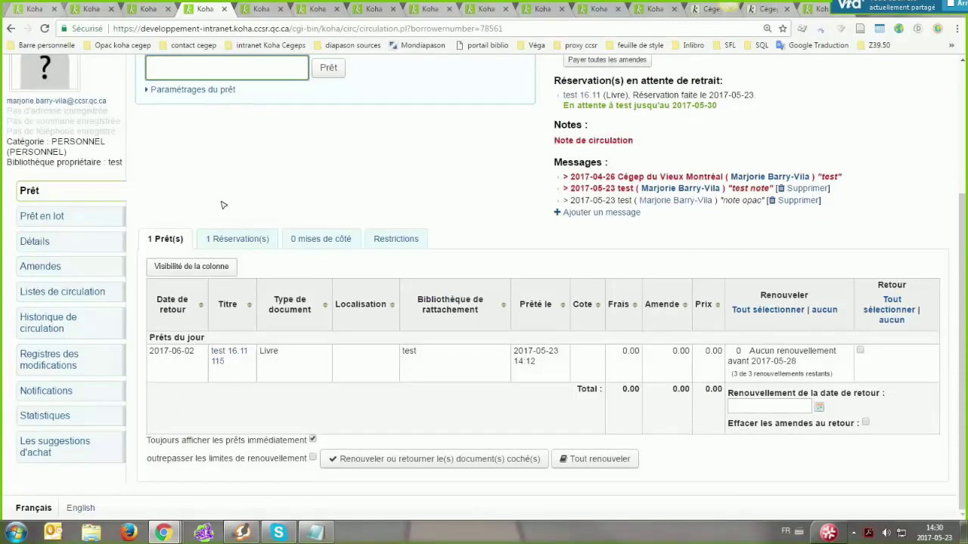
Open the staff member's own record via test > Mon compte and scroll to the housebound section
{"action": "key", "text": "alt+Left"}
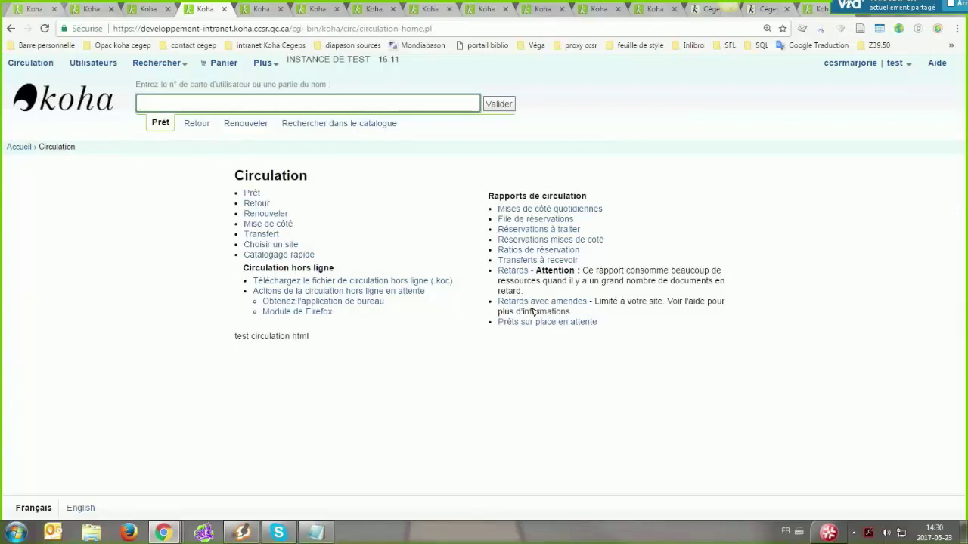
{"action": "left_click", "coordinate": [200, 247]}
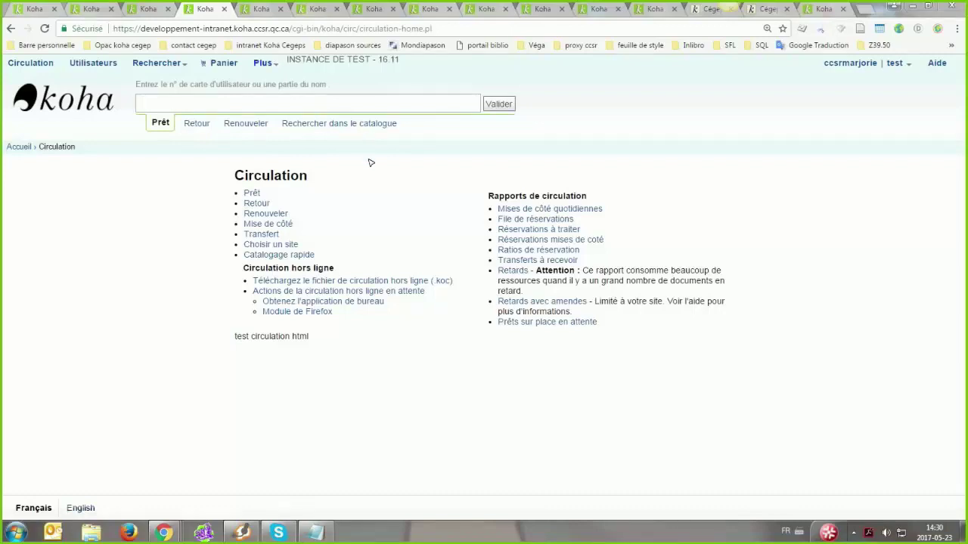
{"action": "left_click", "coordinate": [261, 8]}
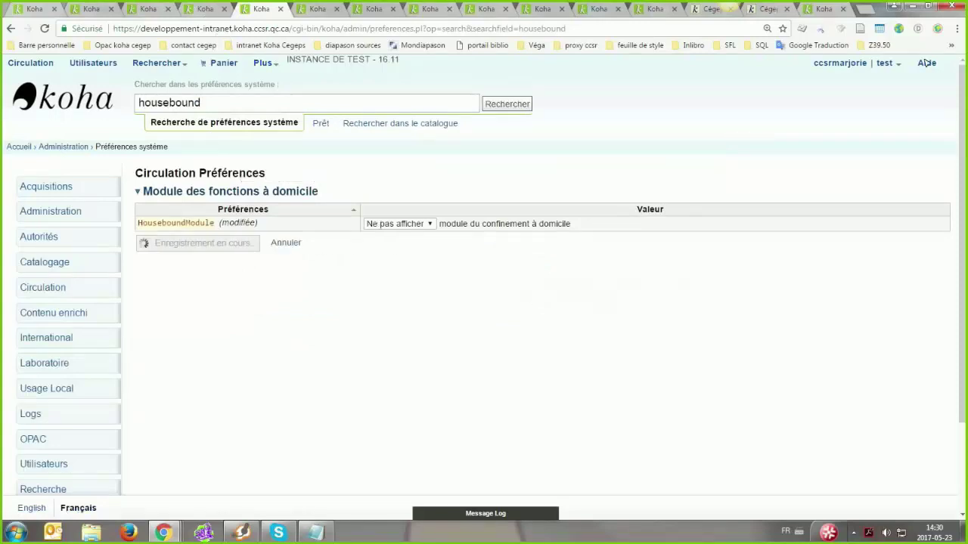
{"action": "left_click", "coordinate": [886, 63]}
{"action": "left_click", "coordinate": [808, 121]}
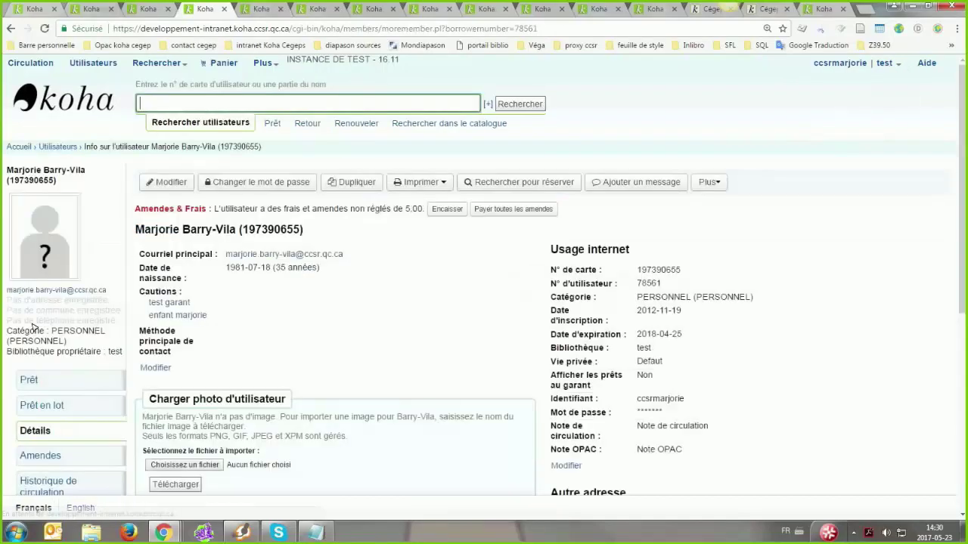
{"action": "scroll", "coordinate": [380, 334], "scroll_direction": "down", "scroll_amount": 4}
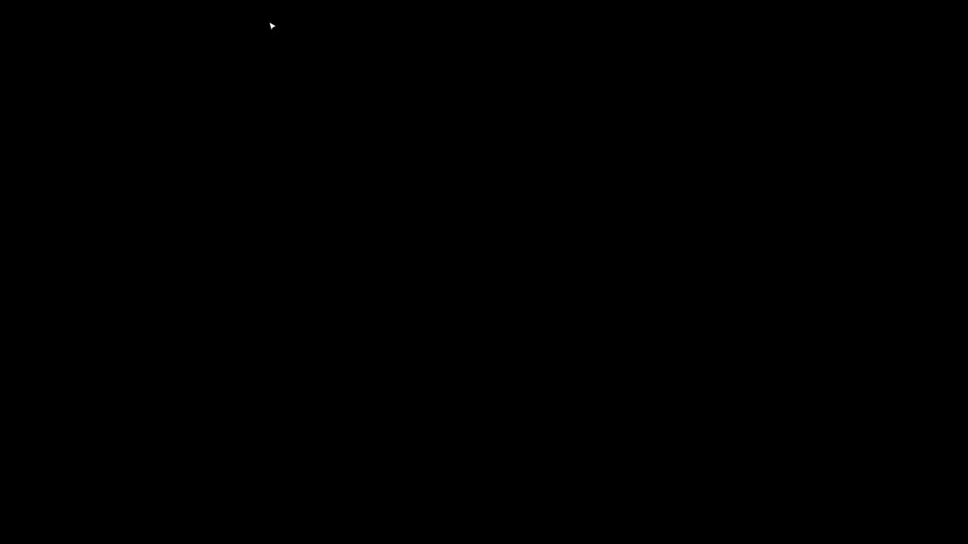
{"action": "left_click", "coordinate": [261, 13]}
Open the patron's Confinement à la maison housebound profile page
{"action": "left_click", "coordinate": [201, 13]}
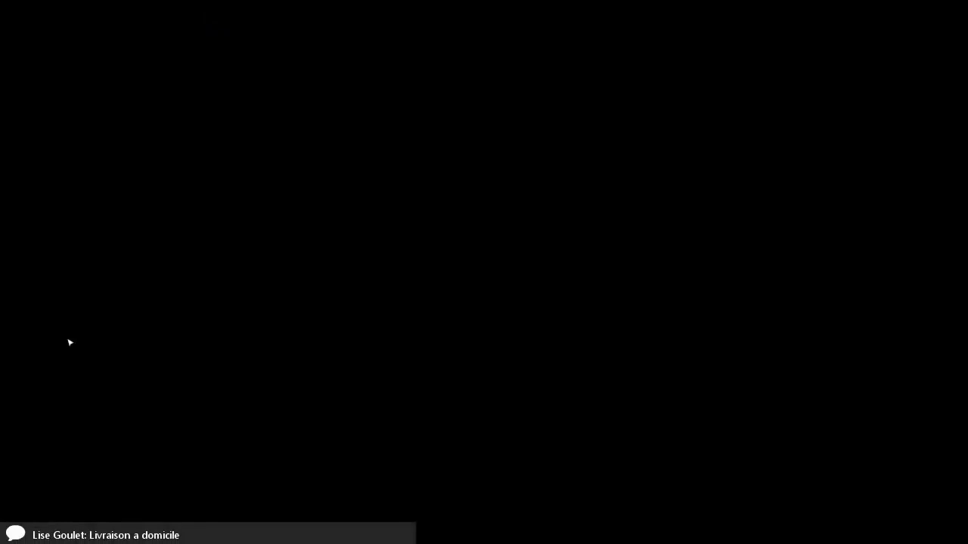
{"action": "left_click", "coordinate": [41, 341]}
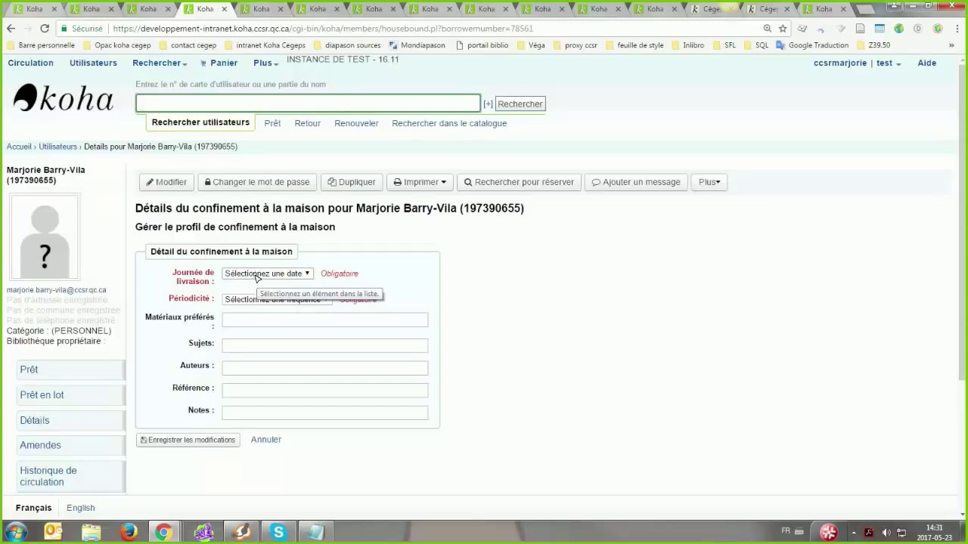
{"action": "left_click", "coordinate": [255, 276]}
{"action": "left_click", "coordinate": [435, 220]}
{"action": "left_click", "coordinate": [177, 327]}
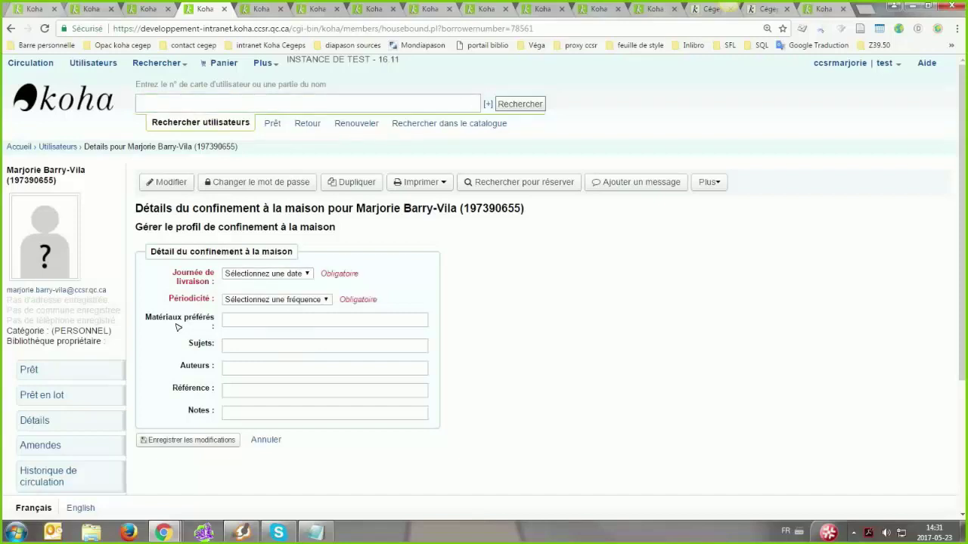
{"action": "left_click", "coordinate": [60, 377]}
{"action": "scroll", "coordinate": [196, 224], "scroll_direction": "down", "scroll_amount": 1}
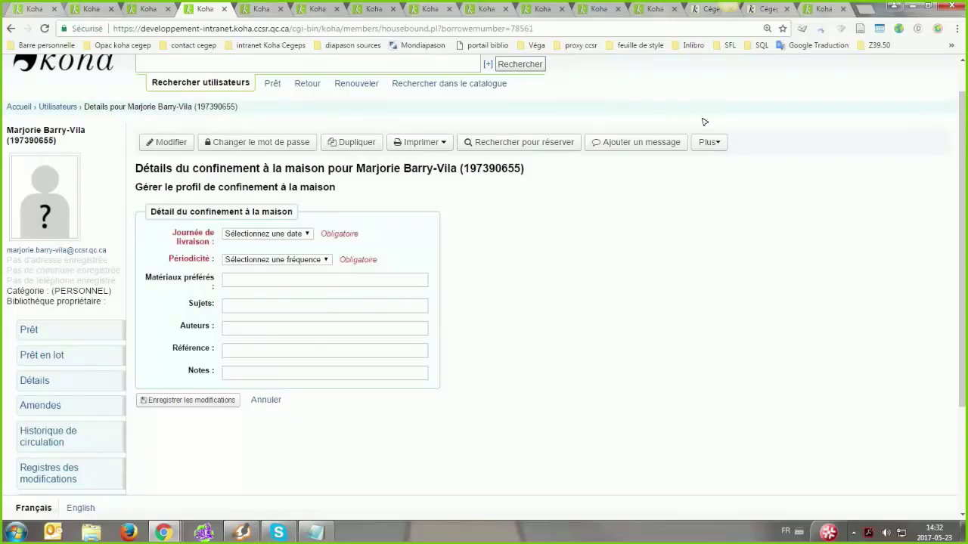
Close the add-student, housebound and preference tabs, returning to the patron's checkout page
{"action": "key", "text": "ctrl+shift+Tab"}
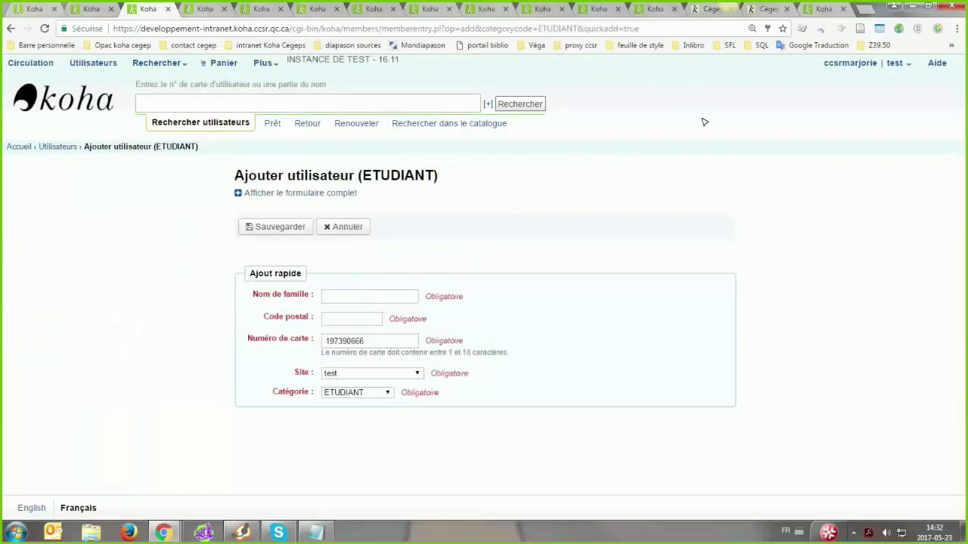
{"action": "key", "text": "ctrl+w"}
{"action": "key", "text": "ctrl+w"}
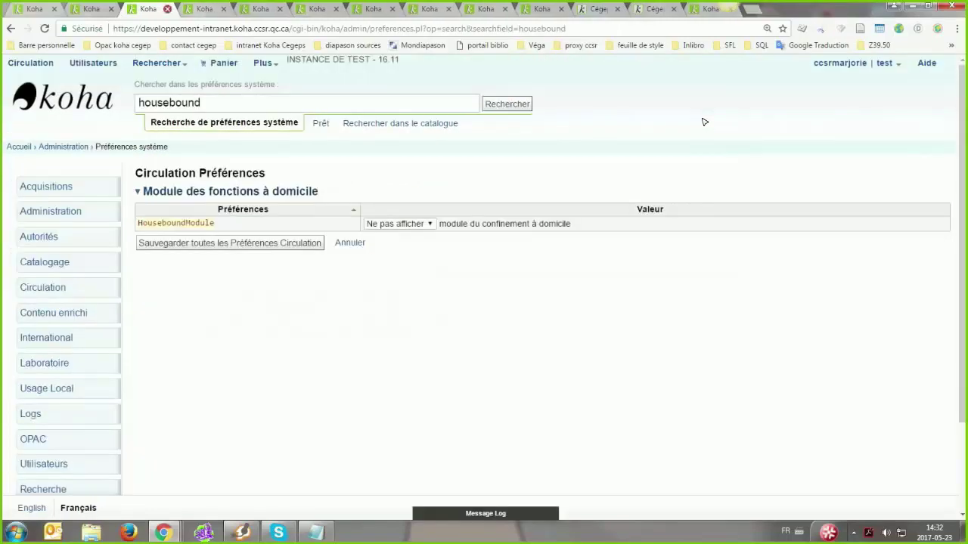
{"action": "key", "text": "ctrl+shift+t"}
{"action": "key", "text": "ctrl+shift+t"}
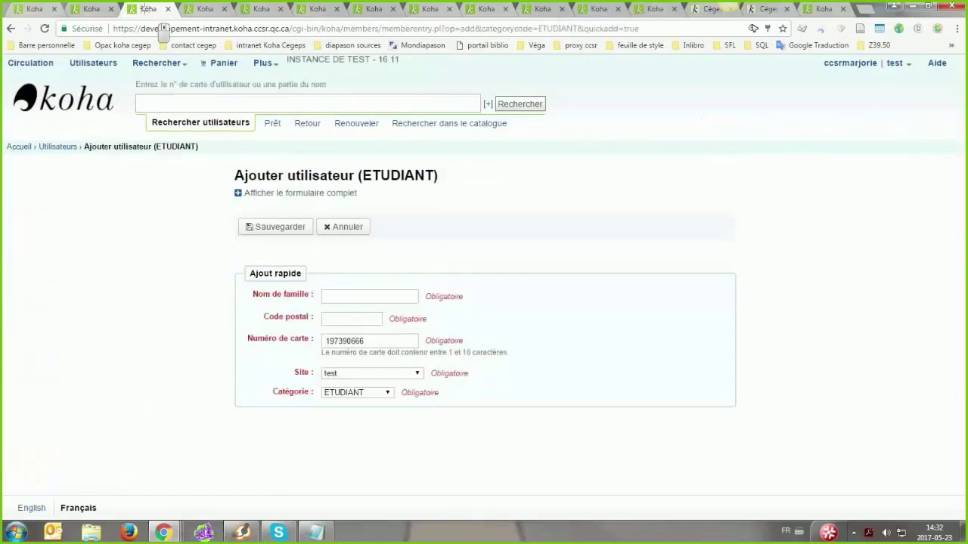
{"action": "left_click", "coordinate": [167, 9]}
{"action": "left_click", "coordinate": [167, 9]}
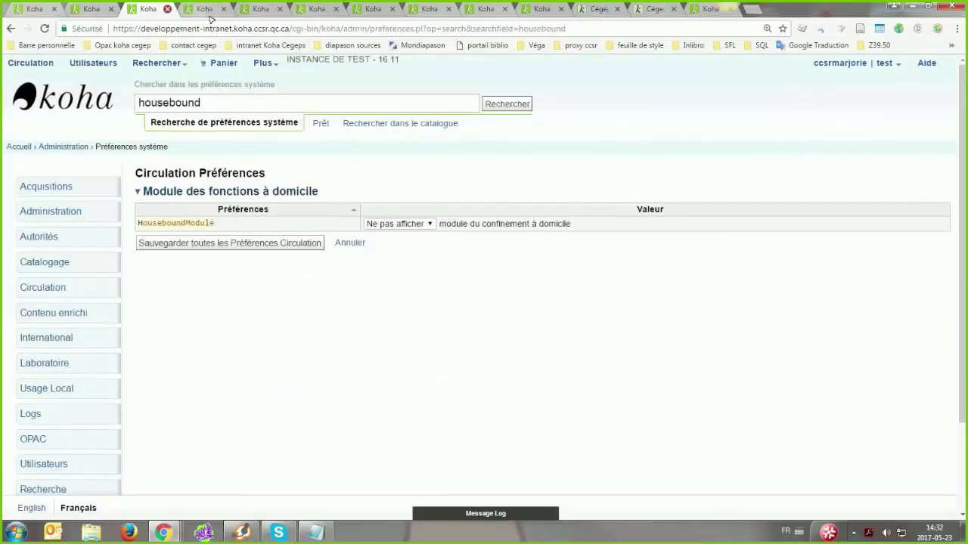
{"action": "left_click", "coordinate": [168, 9]}
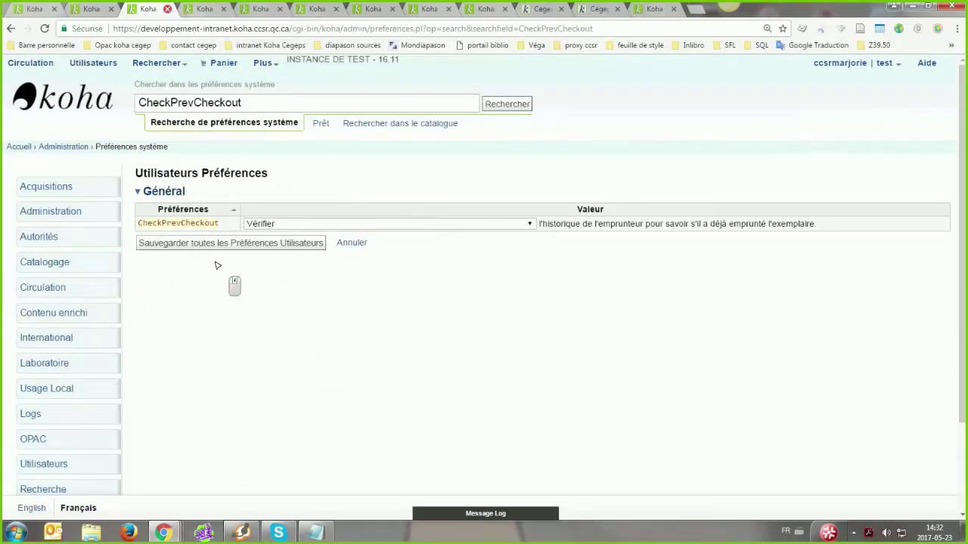
{"action": "key", "text": "ctrl+w"}
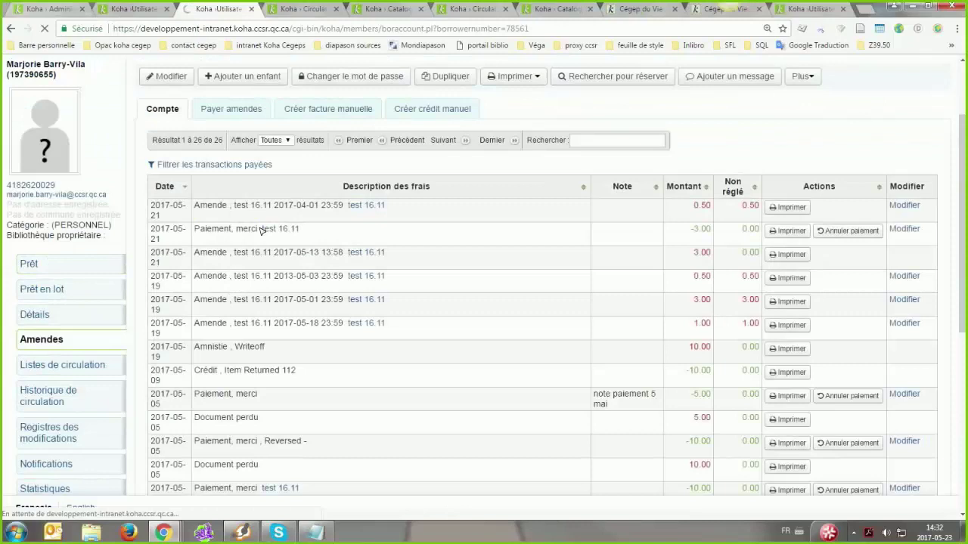
{"action": "scroll", "coordinate": [242, 205], "scroll_direction": "down", "scroll_amount": 3}
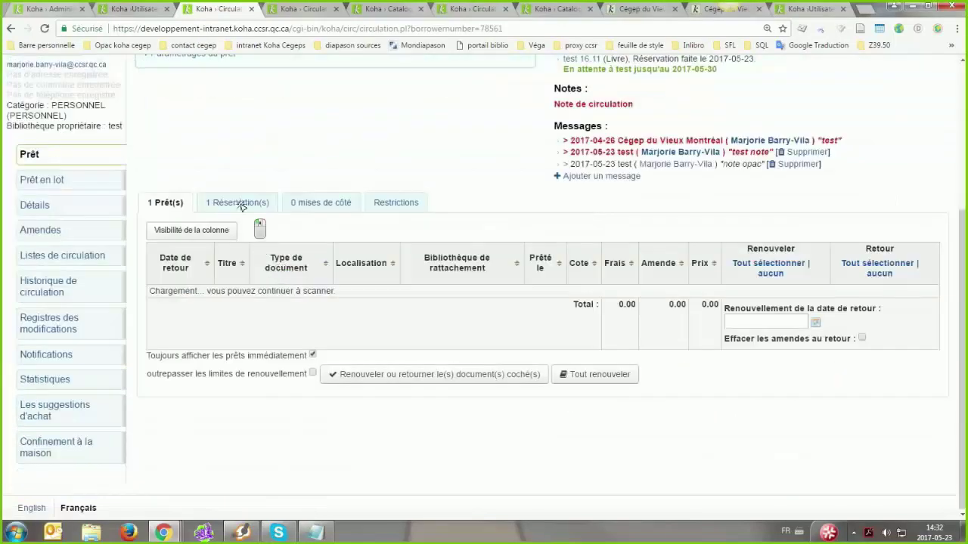
Review the patron's holds, open test 16.11's hold page, and check another patron's two reservations
{"action": "left_click", "coordinate": [240, 203]}
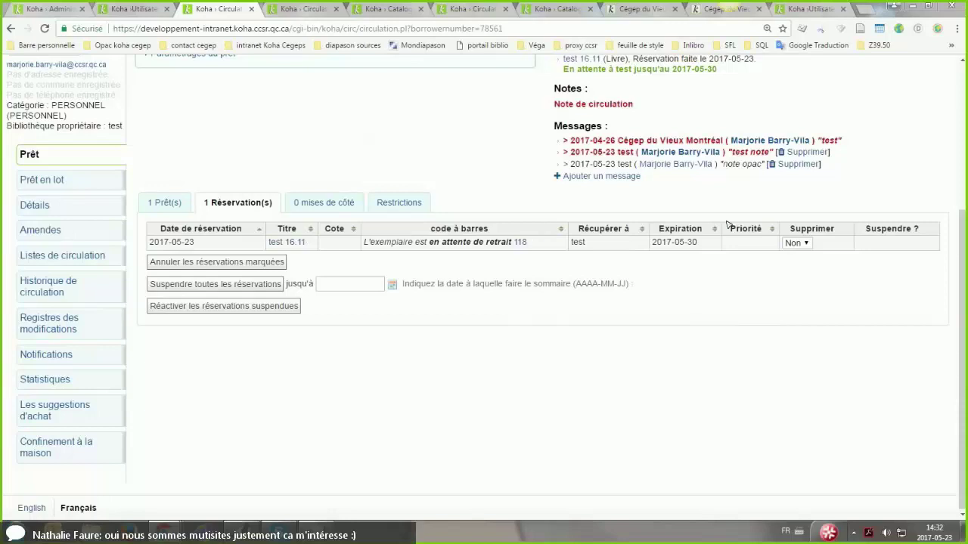
{"action": "left_click", "coordinate": [299, 241]}
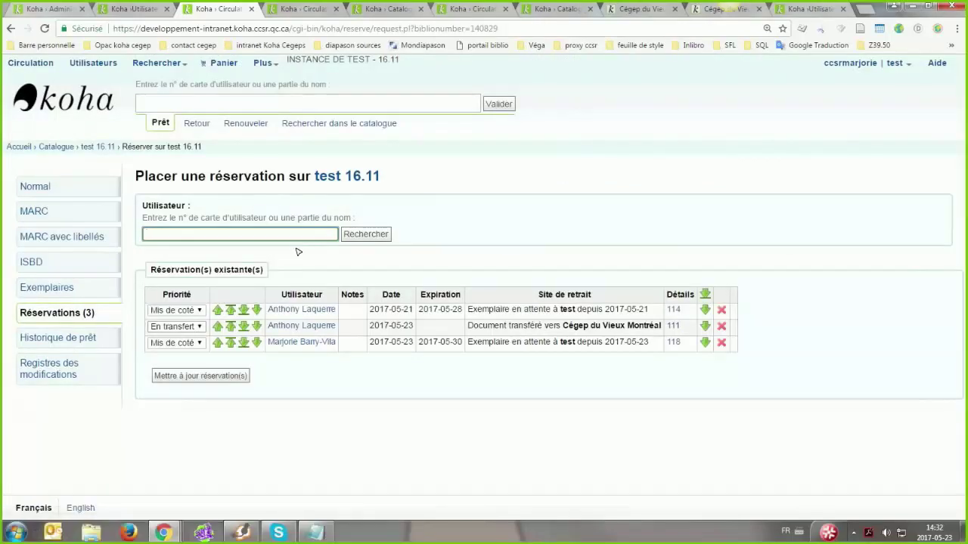
{"action": "type", "text": "csr"}
{"action": "left_click", "coordinate": [250, 249]}
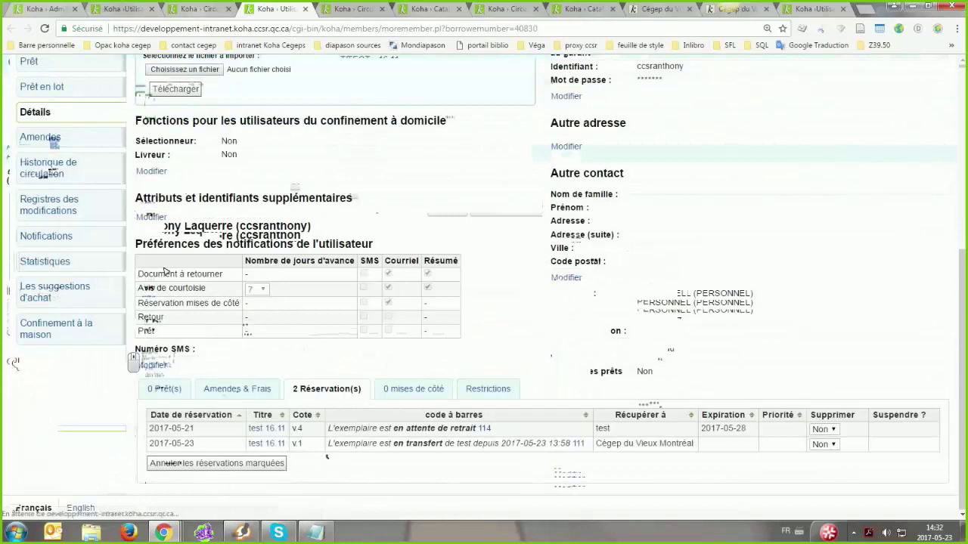
{"action": "scroll", "coordinate": [117, 342], "scroll_direction": "down", "scroll_amount": 5}
{"action": "left_click", "coordinate": [310, 434]}
{"action": "scroll", "coordinate": [310, 434], "scroll_direction": "down", "scroll_amount": 2}
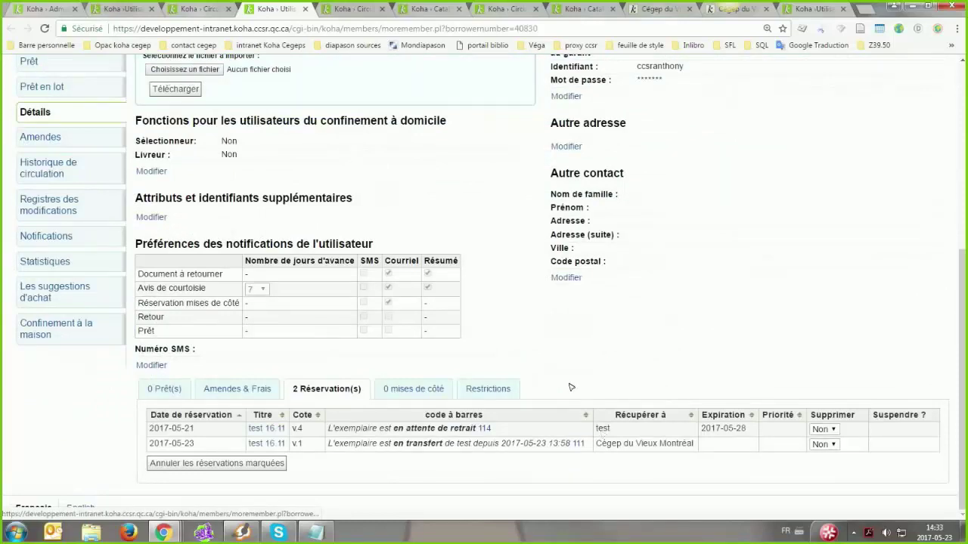
{"action": "left_click", "coordinate": [185, 11]}
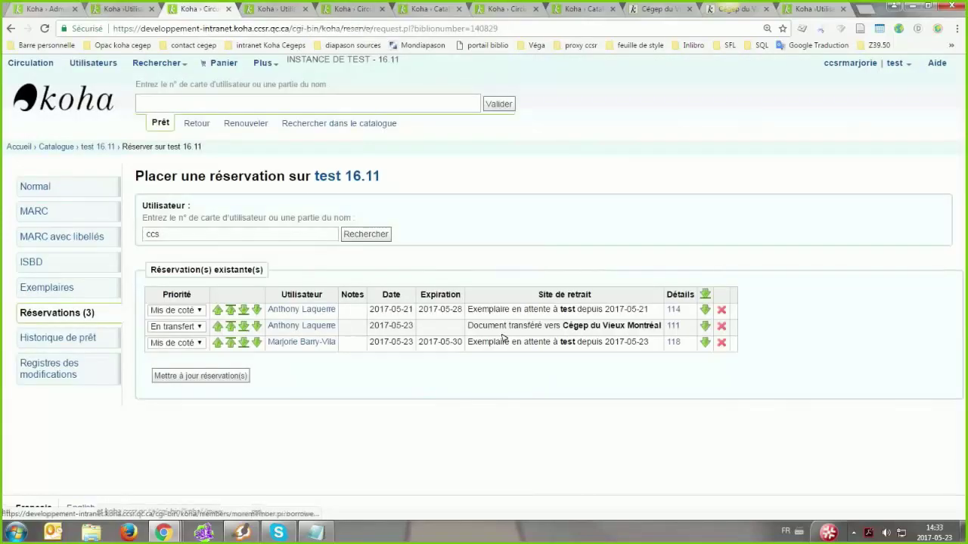
Place a hold for the patron on the test 16.11 copy with barcode 115
{"action": "left_click", "coordinate": [208, 234]}
{"action": "type", "text": "r"}
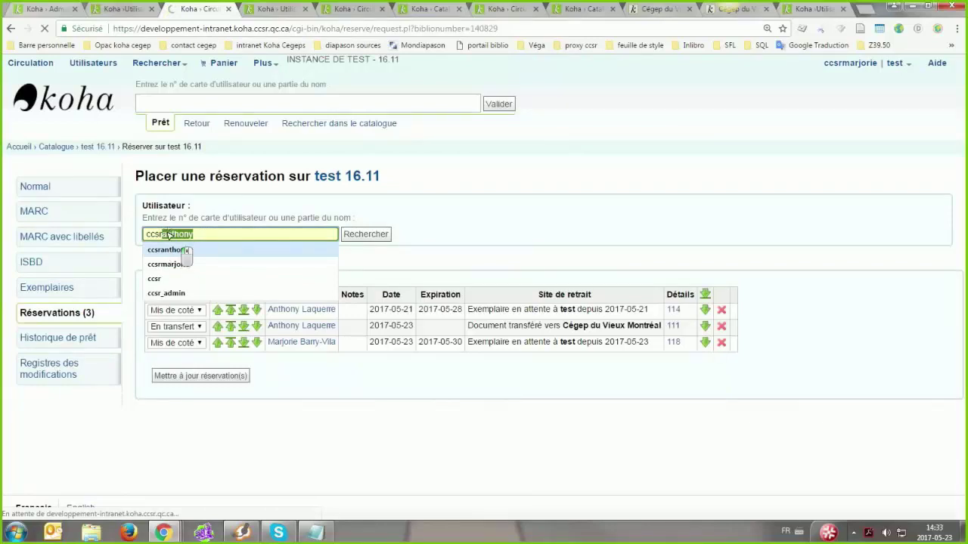
{"action": "left_click", "coordinate": [168, 264]}
{"action": "scroll", "coordinate": [170, 237], "scroll_direction": "down", "scroll_amount": 3}
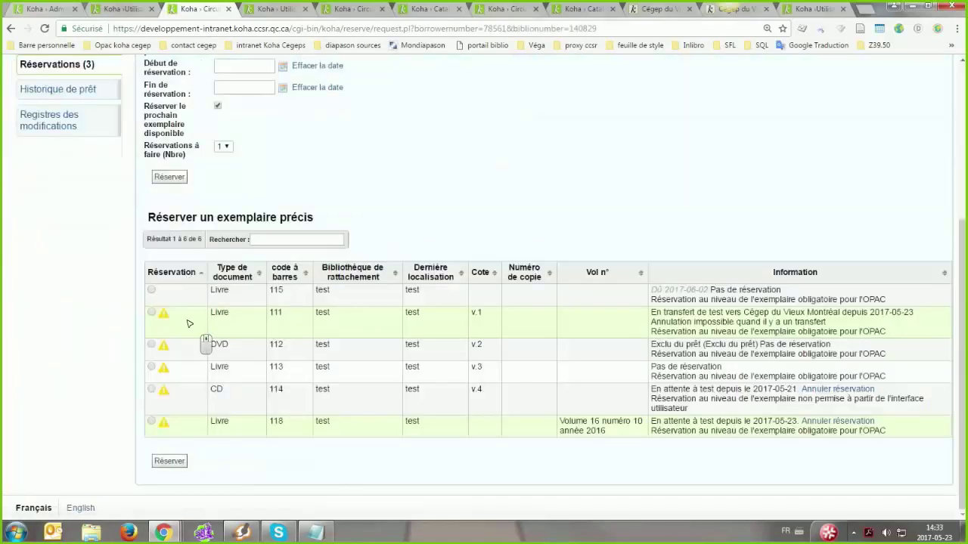
{"action": "left_click", "coordinate": [151, 289]}
{"action": "scroll", "coordinate": [151, 291], "scroll_direction": "up", "scroll_amount": 3}
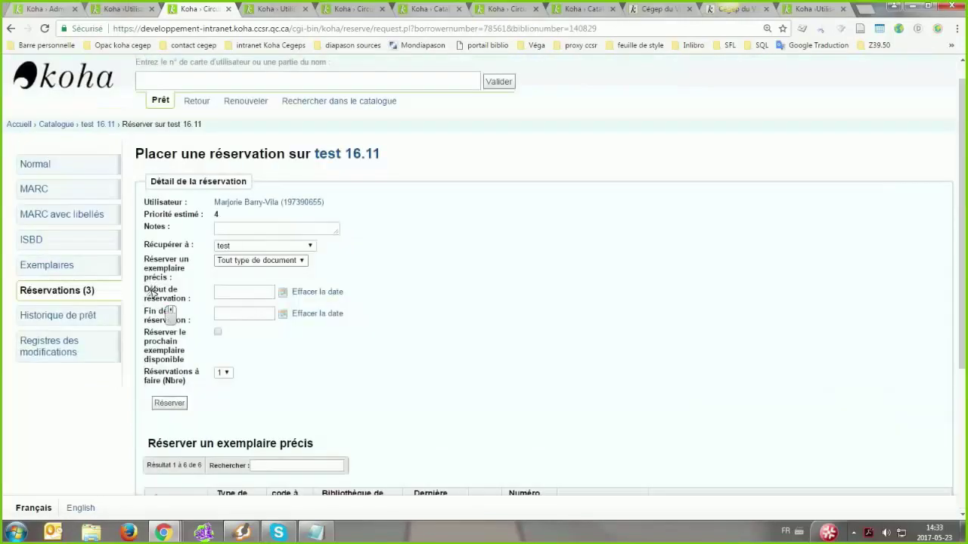
{"action": "scroll", "coordinate": [255, 358], "scroll_direction": "down", "scroll_amount": 3}
{"action": "scroll", "coordinate": [255, 358], "scroll_direction": "up", "scroll_amount": 3}
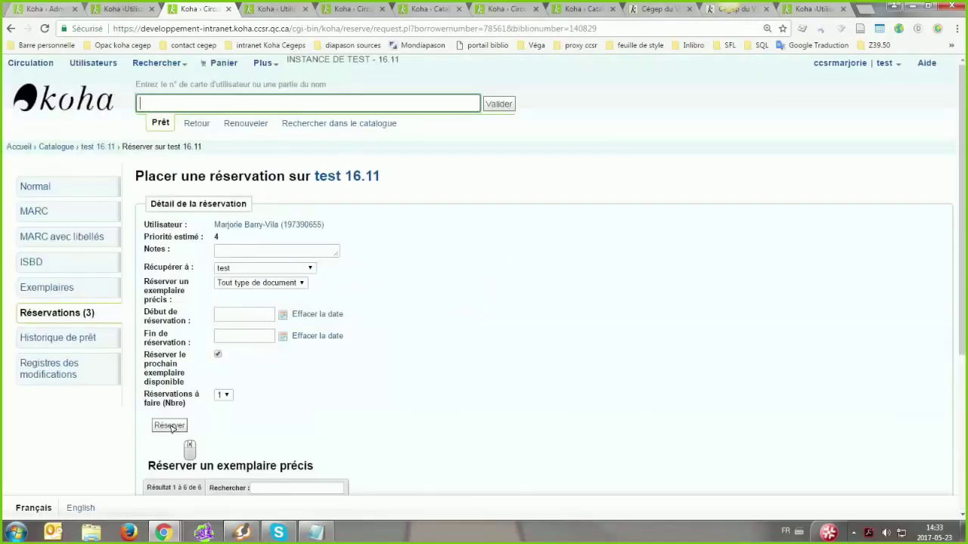
{"action": "scroll", "coordinate": [170, 429], "scroll_direction": "down", "scroll_amount": 3}
{"action": "left_click", "coordinate": [170, 459]}
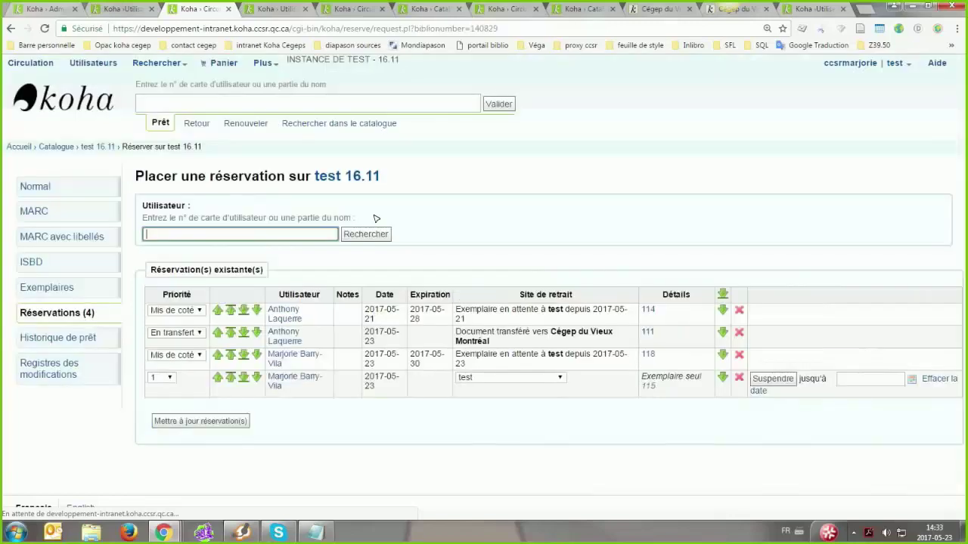
Check the new hold's pickup library is test and open the patron's record in a new tab
{"action": "left_click", "coordinate": [486, 378]}
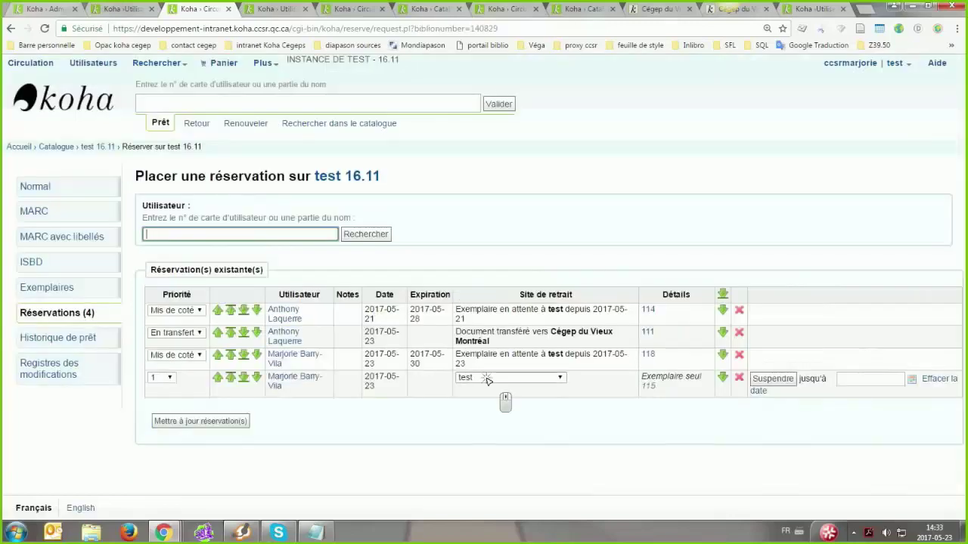
{"action": "left_click", "coordinate": [294, 377]}
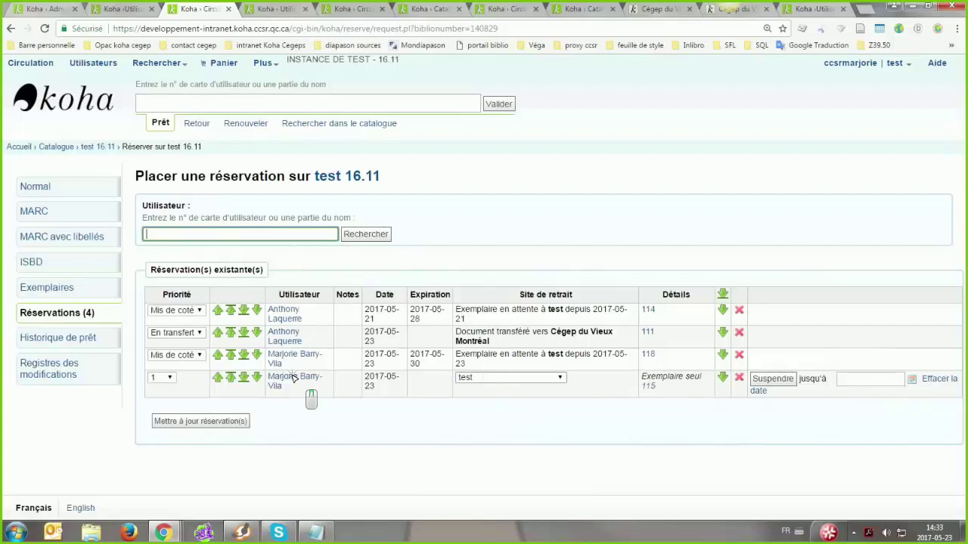
{"action": "left_click", "coordinate": [319, 10]}
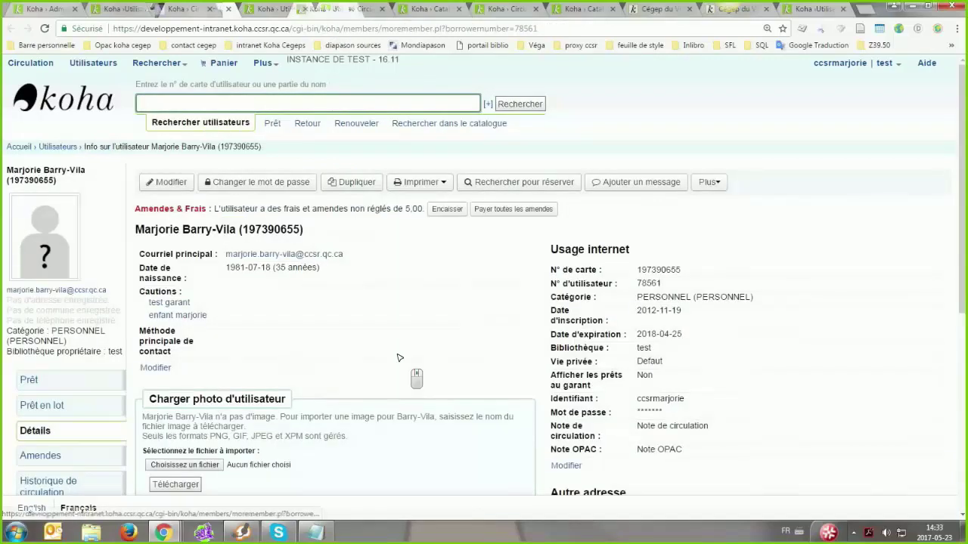
Show the patron's 2 Réservation(s) and check the pickup choices for the new hold on copy 115
{"action": "scroll", "coordinate": [400, 356], "scroll_direction": "down", "scroll_amount": 4}
{"action": "scroll", "coordinate": [400, 355], "scroll_direction": "down", "scroll_amount": 1}
{"action": "left_click", "coordinate": [310, 415]}
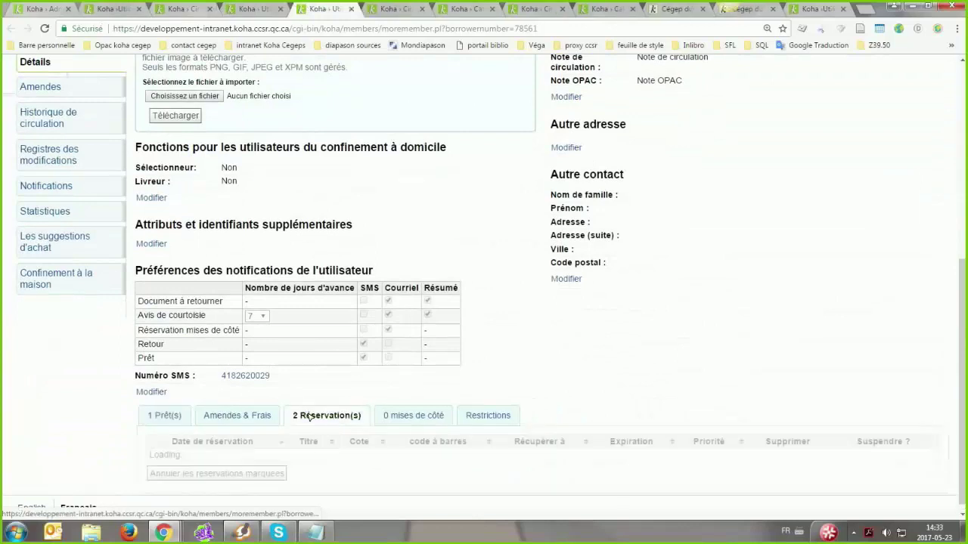
{"action": "scroll", "coordinate": [384, 331], "scroll_direction": "down", "scroll_amount": 1}
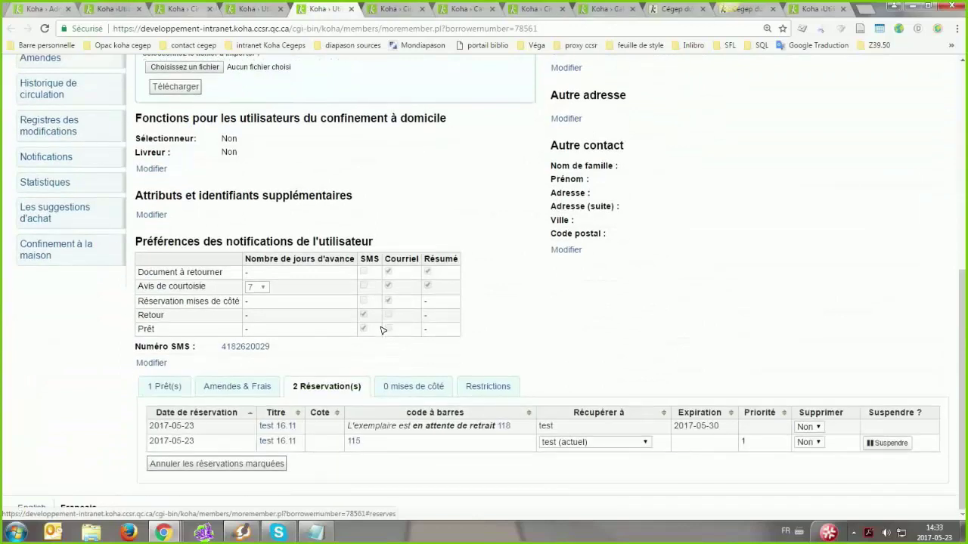
{"action": "left_click", "coordinate": [572, 443]}
{"action": "left_click", "coordinate": [575, 443]}
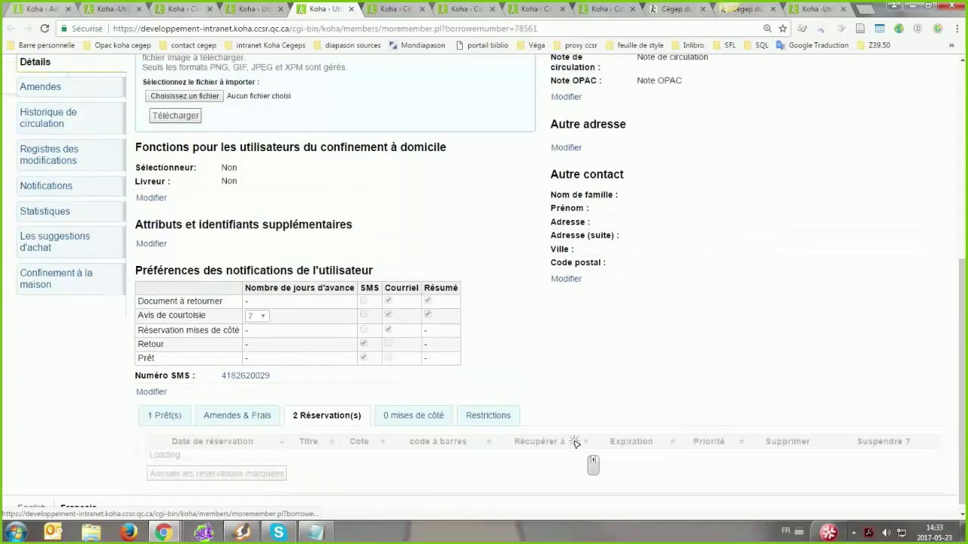
{"action": "left_click", "coordinate": [575, 443]}
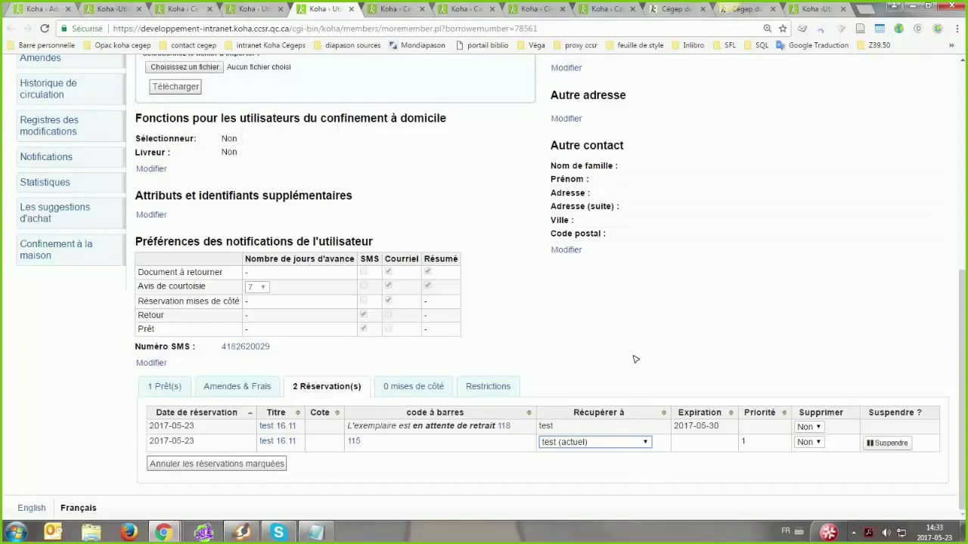
Confirm the hold's pickup library stays at test and return to the top of the patron page
{"action": "left_click", "coordinate": [608, 443]}
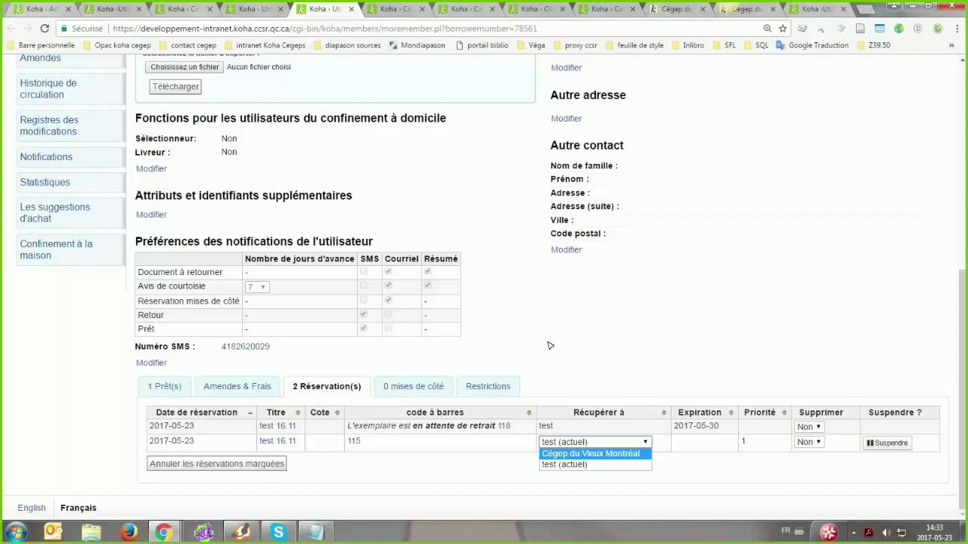
{"action": "left_click", "coordinate": [550, 346]}
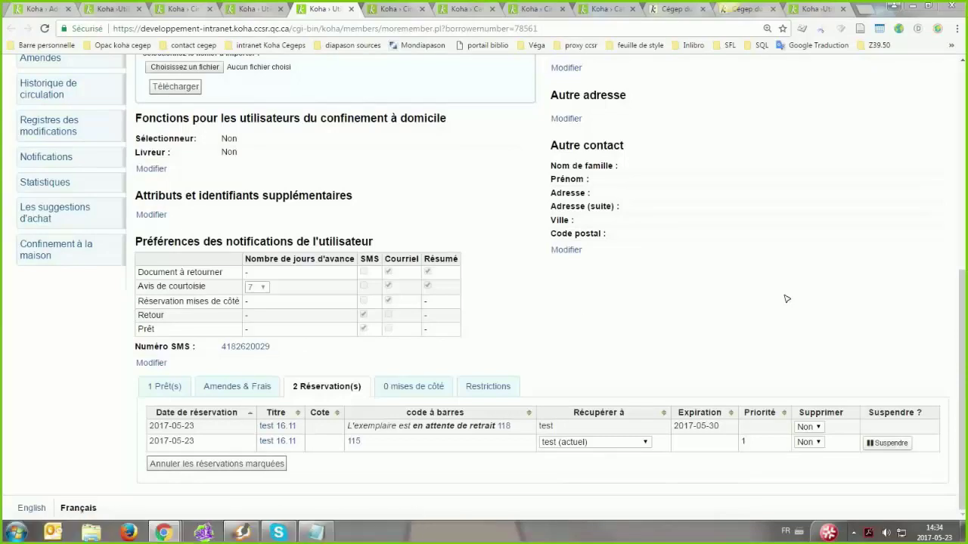
{"action": "middle_click", "coordinate": [416, 227]}
{"action": "scroll", "coordinate": [398, 206], "scroll_direction": "up", "scroll_amount": 10}
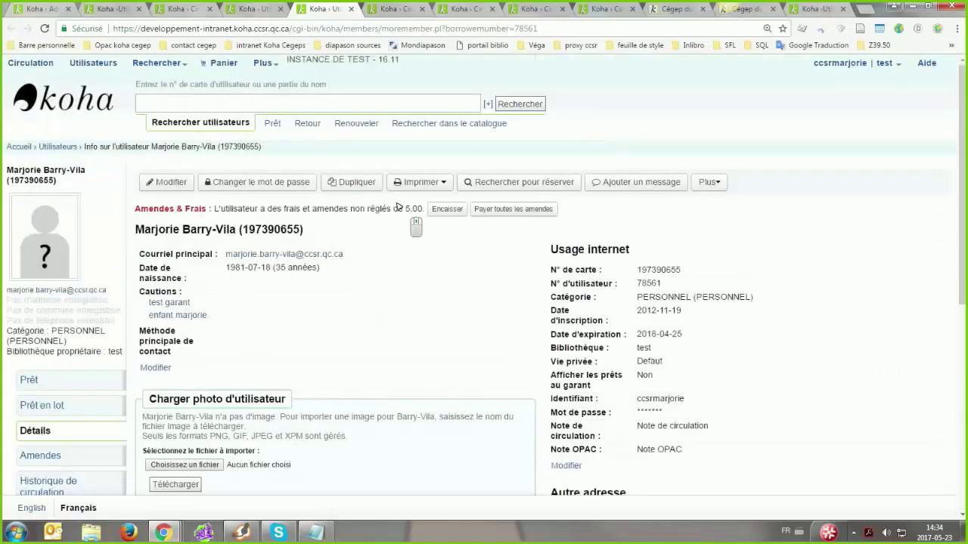
{"action": "middle_click", "coordinate": [399, 207]}
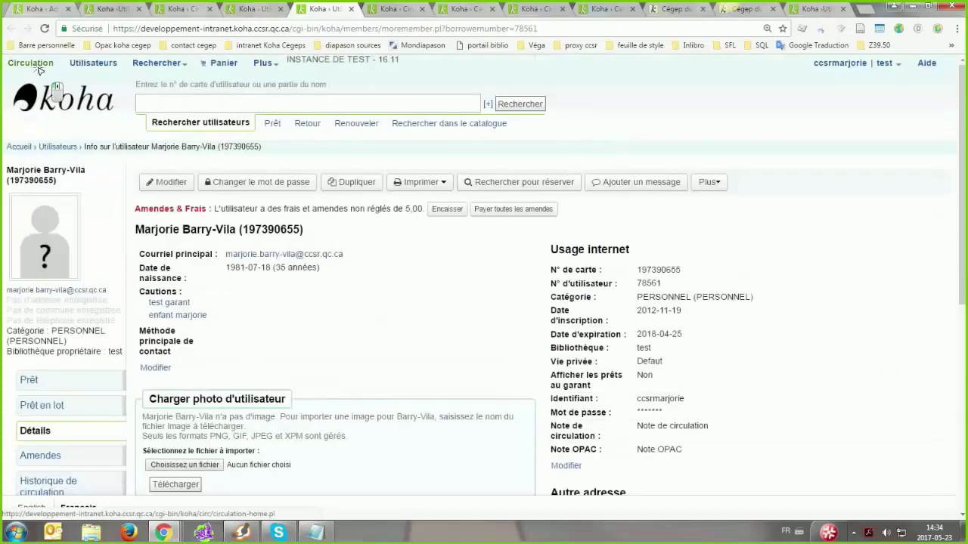
View the transfers to receive, then set the working library to Cégep du Vieux Montréal
{"action": "left_click", "coordinate": [57, 96]}
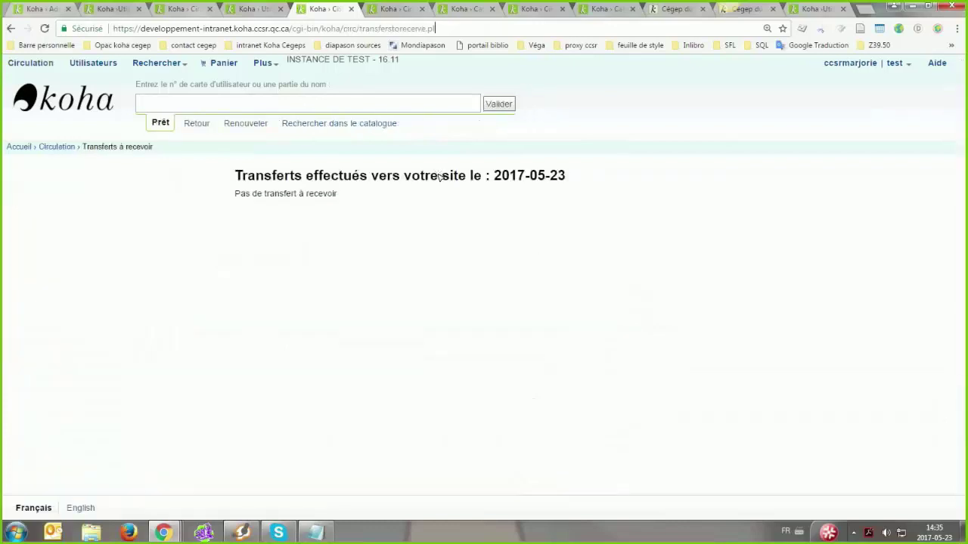
{"action": "left_click", "coordinate": [895, 64]}
{"action": "left_click", "coordinate": [851, 103]}
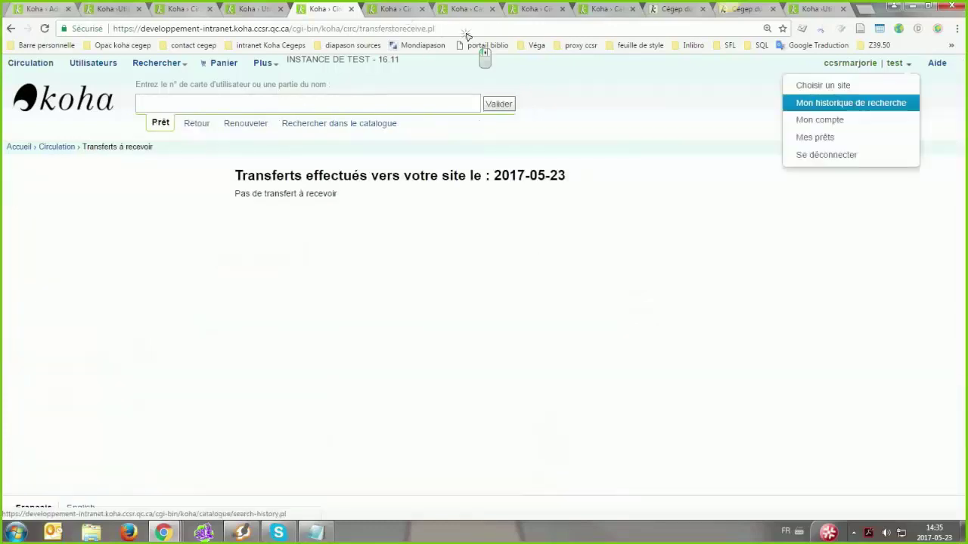
{"action": "left_click", "coordinate": [824, 85]}
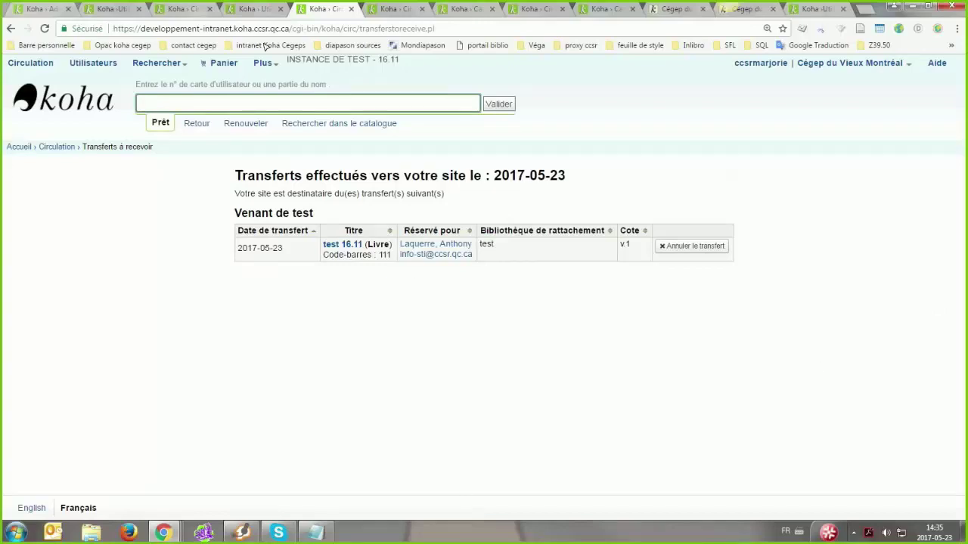
{"action": "left_click", "coordinate": [259, 168]}
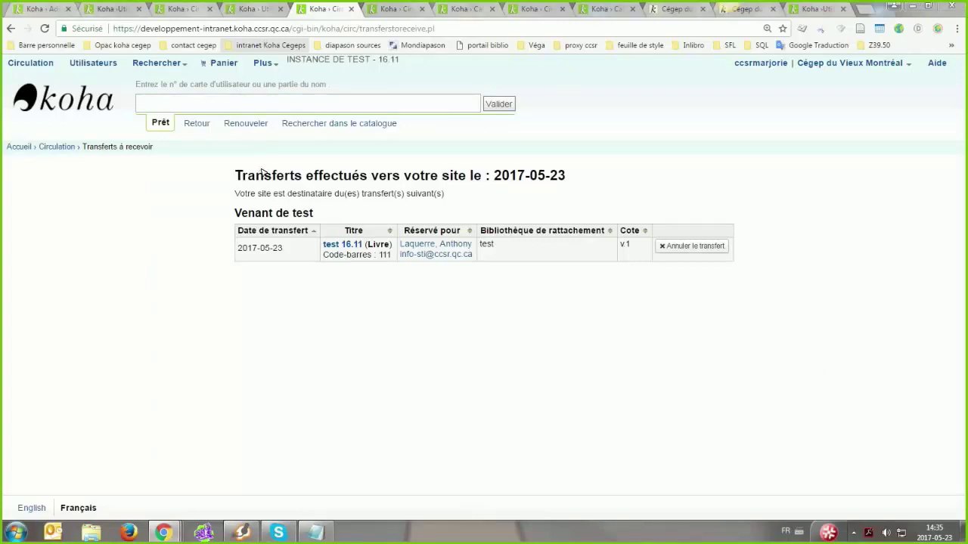
{"action": "left_click", "coordinate": [545, 276]}
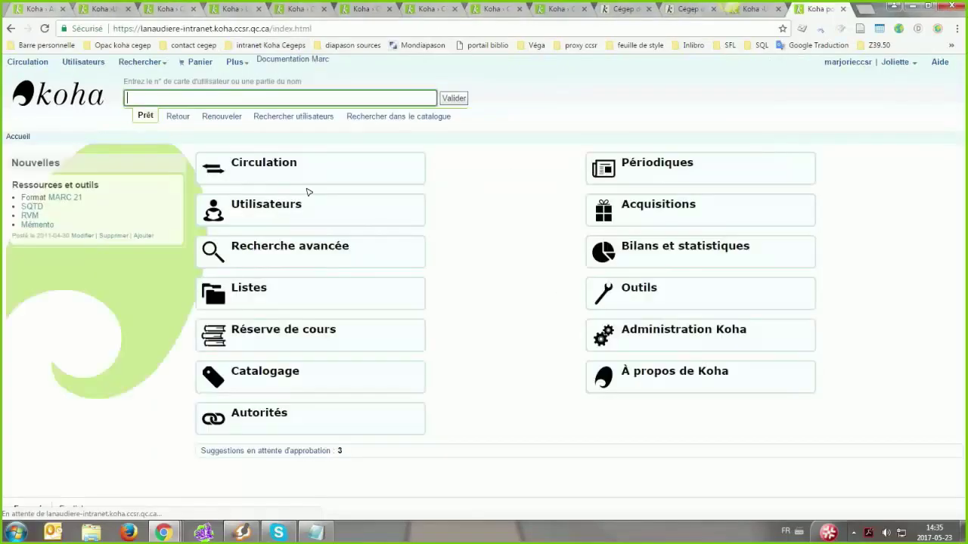
List the transfers to receive from Circulation, then return to the test instance's transfers page
{"action": "left_click", "coordinate": [275, 165]}
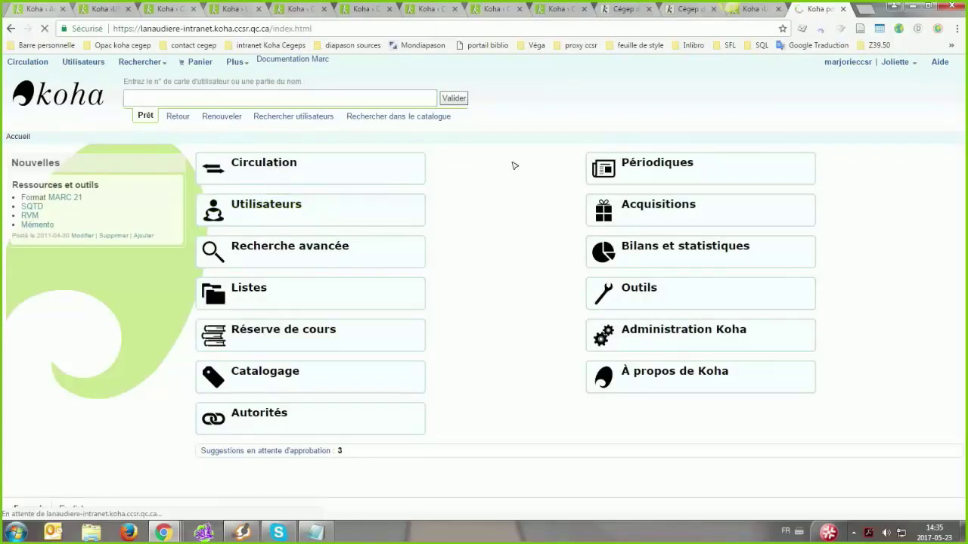
{"action": "left_click", "coordinate": [551, 240]}
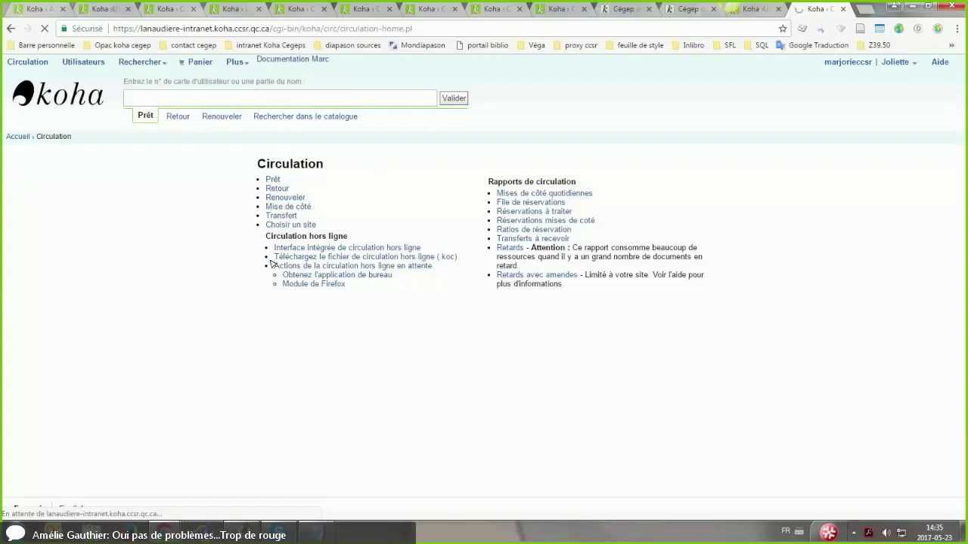
{"action": "scroll", "coordinate": [406, 302], "scroll_direction": "down", "scroll_amount": 2}
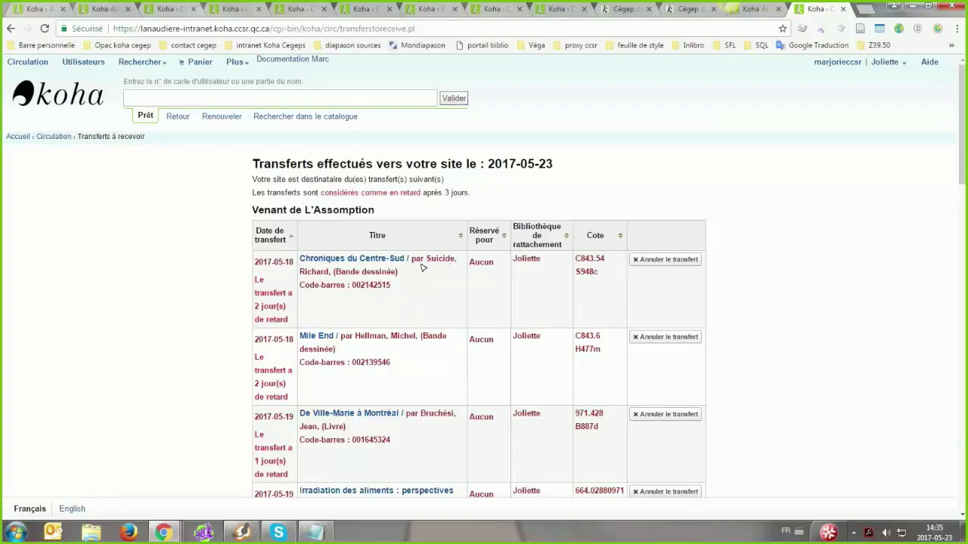
{"action": "left_click", "coordinate": [231, 9]}
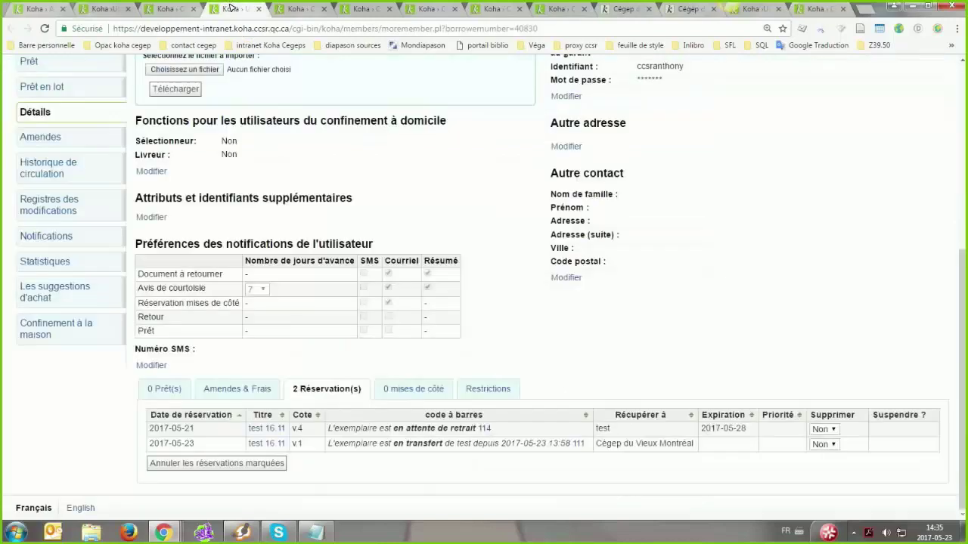
{"action": "left_click", "coordinate": [313, 9]}
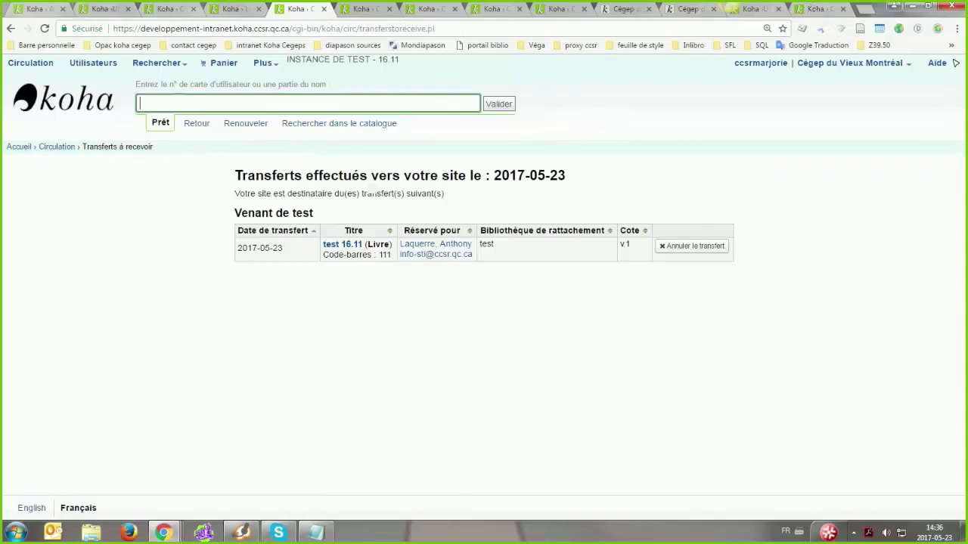
Place the production window beside the test window to compare the transfers-to-receive pages
{"action": "key", "text": "alt+Tab"}
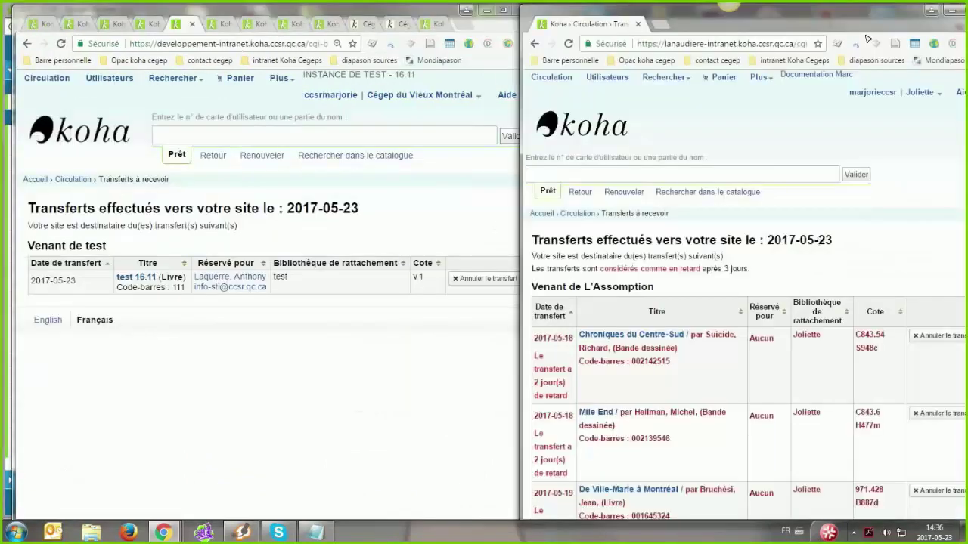
{"action": "left_click_drag", "start_coordinate": [868, 38], "coordinate": [838, 4]}
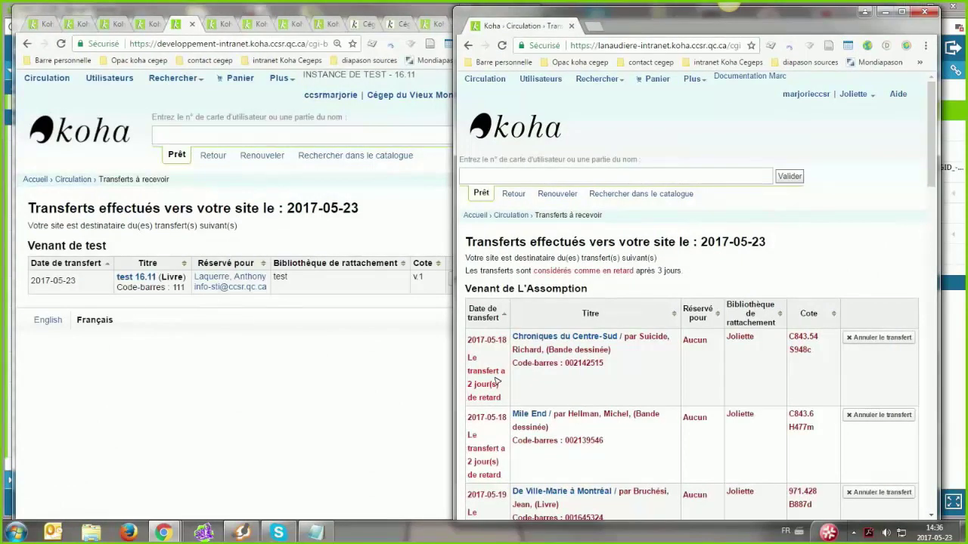
{"action": "key", "text": "ctrl+w"}
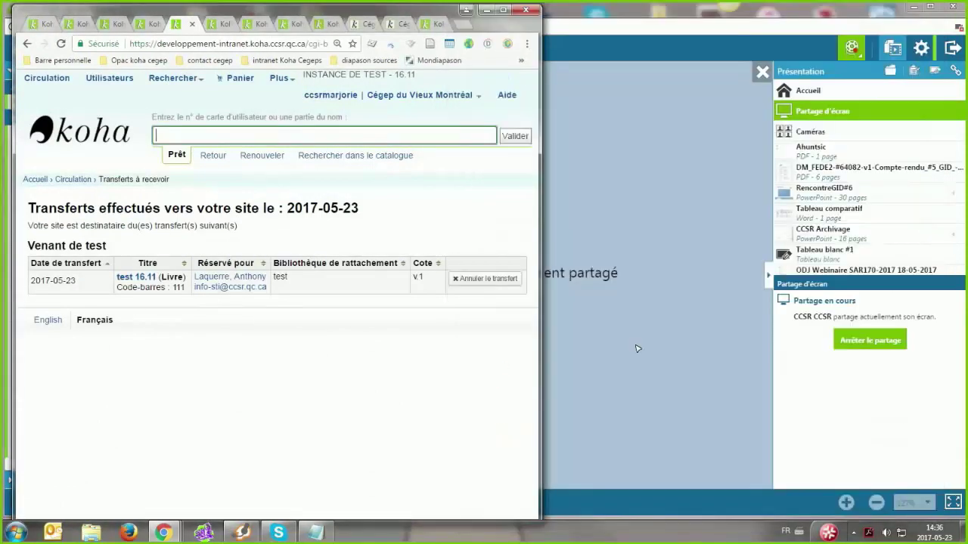
{"action": "key", "text": "alt+Tab"}
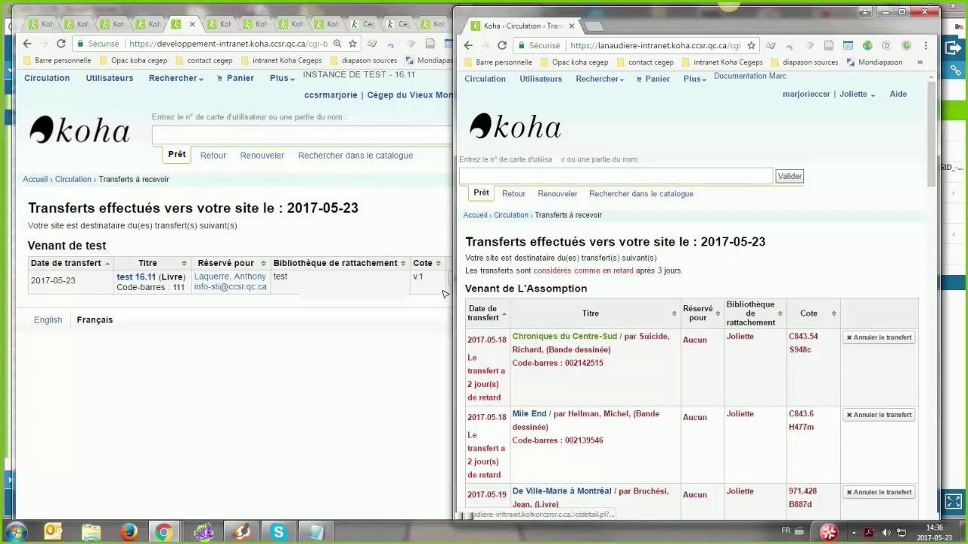
{"action": "left_click", "coordinate": [235, 64]}
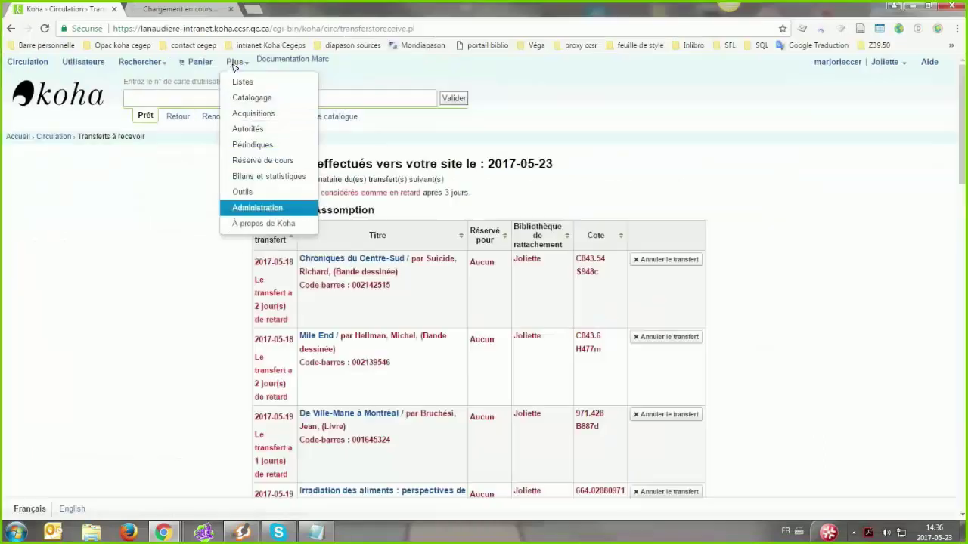
In Administration, expand the OPACUserCSS preference and read its full stylesheet
{"action": "left_click", "coordinate": [250, 210]}
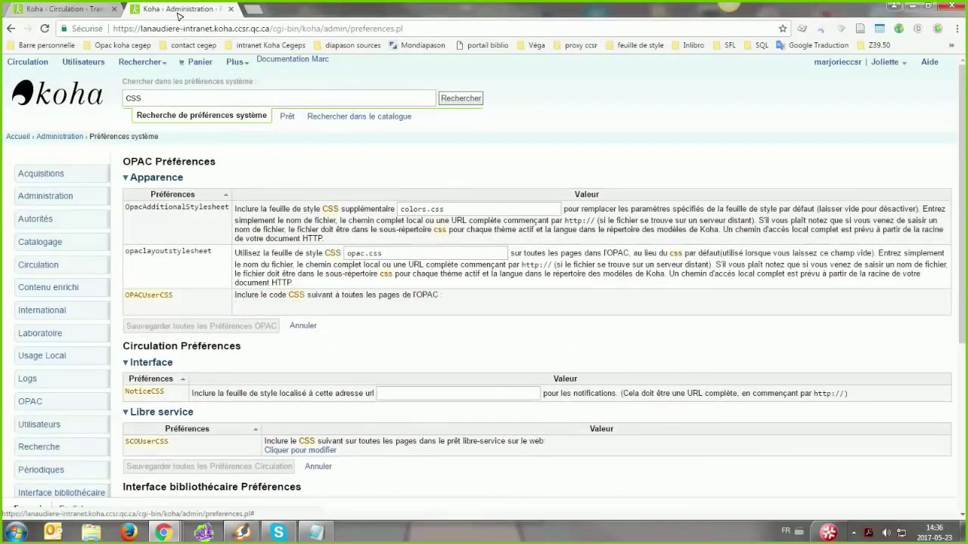
{"action": "left_click", "coordinate": [256, 305]}
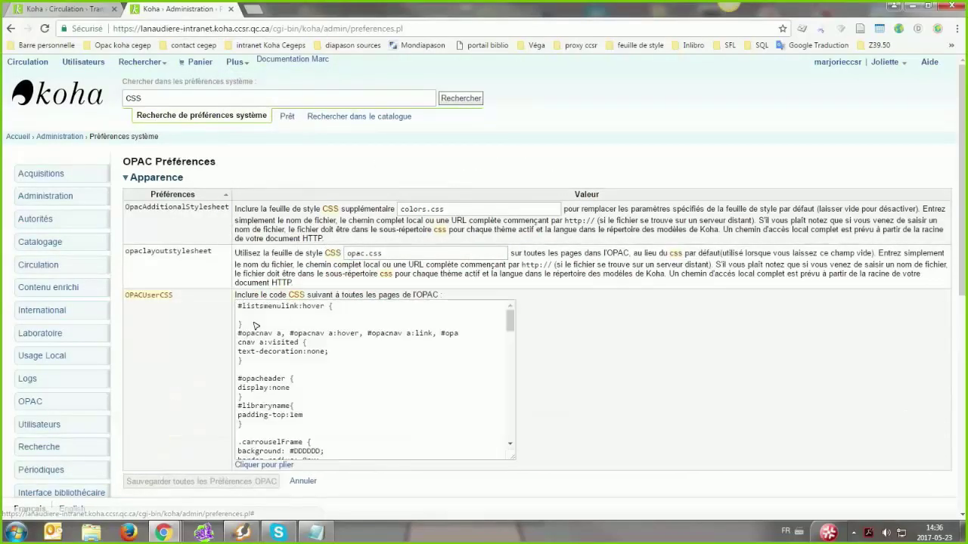
{"action": "left_click", "coordinate": [264, 306]}
{"action": "scroll", "coordinate": [340, 370], "scroll_direction": "down", "scroll_amount": 1}
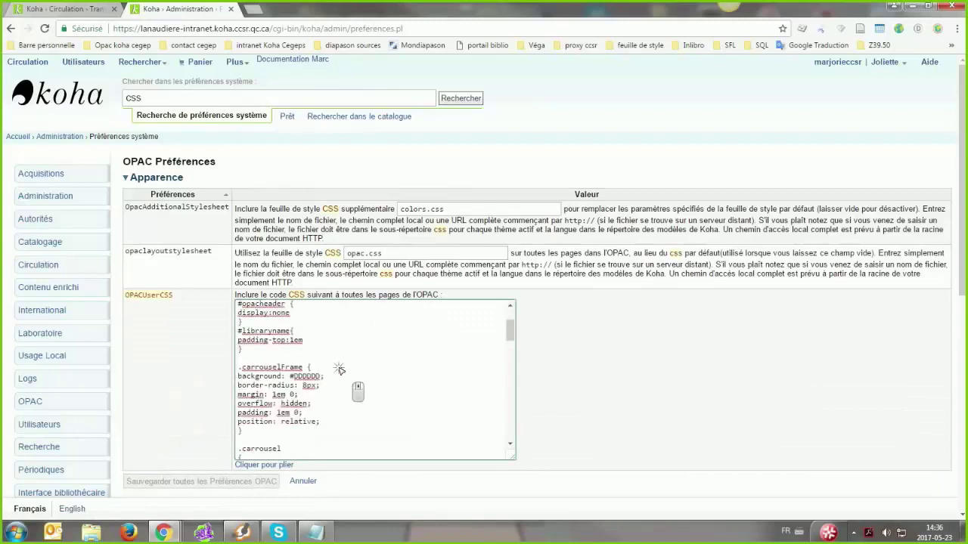
{"action": "scroll", "coordinate": [511, 447], "scroll_direction": "down", "scroll_amount": 1}
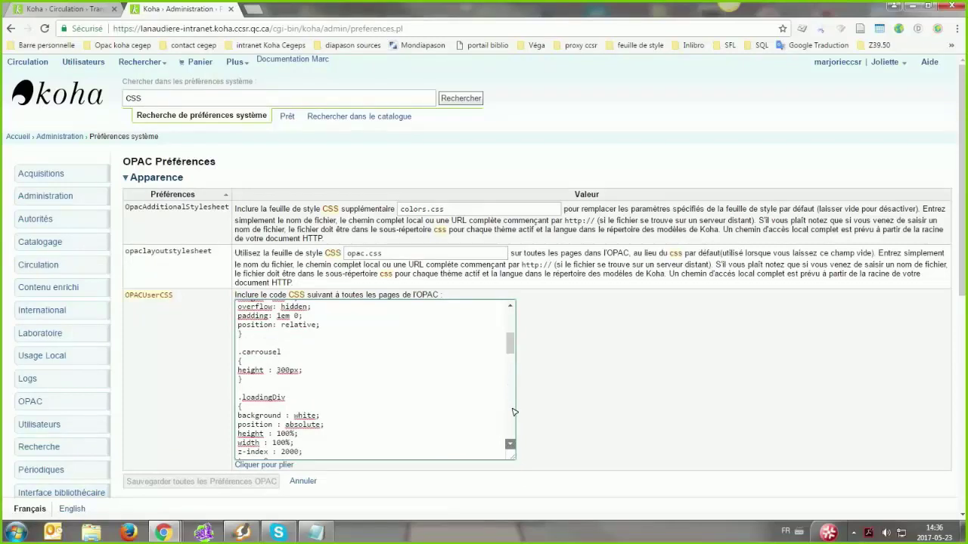
{"action": "left_click", "coordinate": [515, 409]}
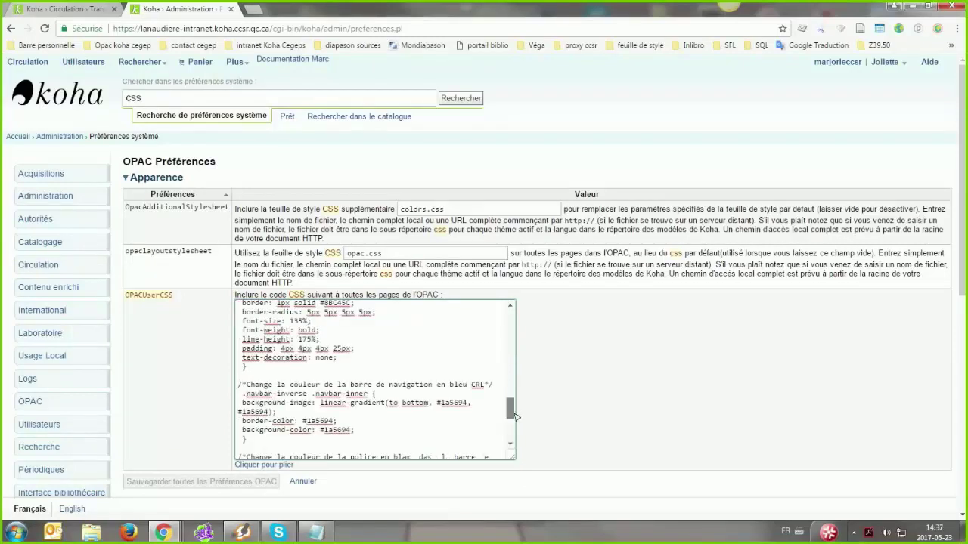
{"action": "scroll", "coordinate": [515, 416], "scroll_direction": "down", "scroll_amount": 8}
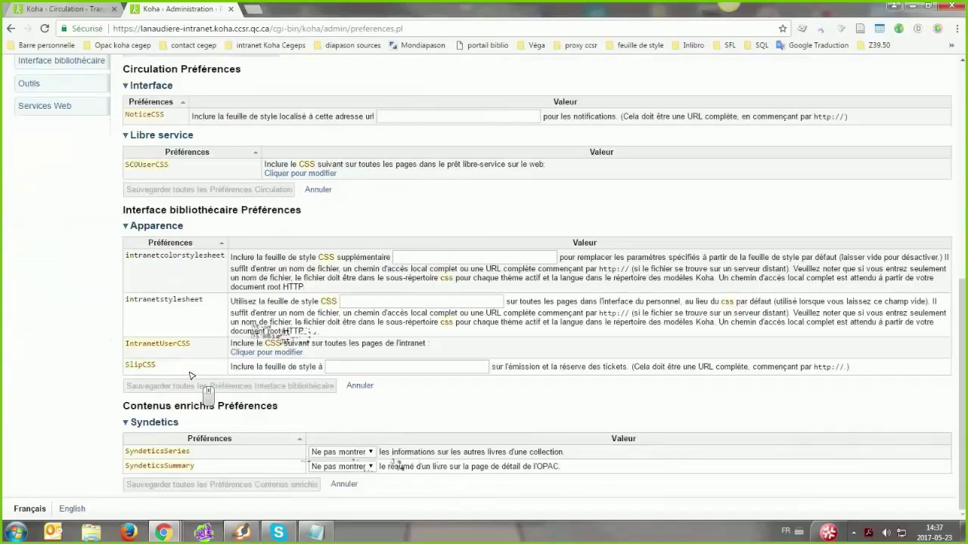
Expand IntranetUserCSS to read its red dialog-message rules, then return to the production transfers page
{"action": "left_click", "coordinate": [271, 353]}
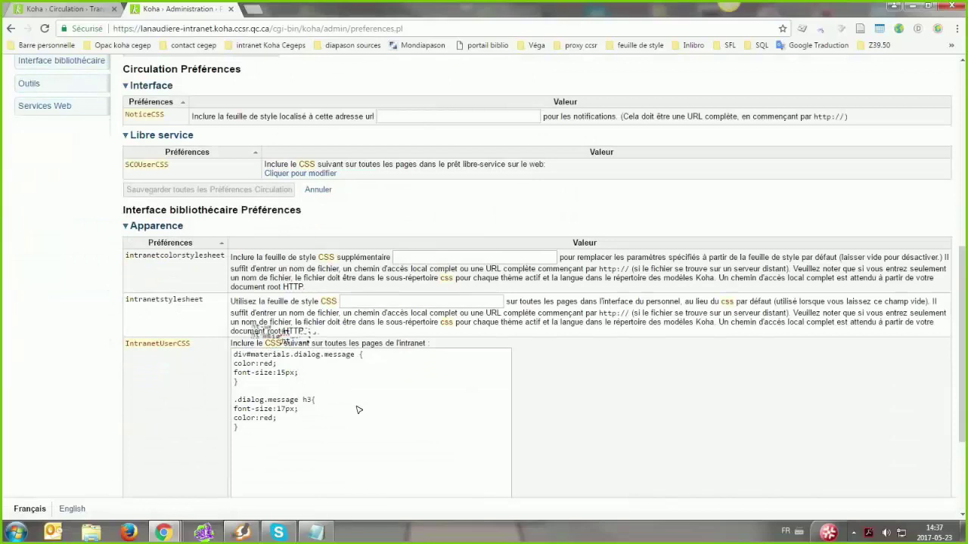
{"action": "left_click", "coordinate": [355, 407]}
{"action": "left_click", "coordinate": [239, 382]}
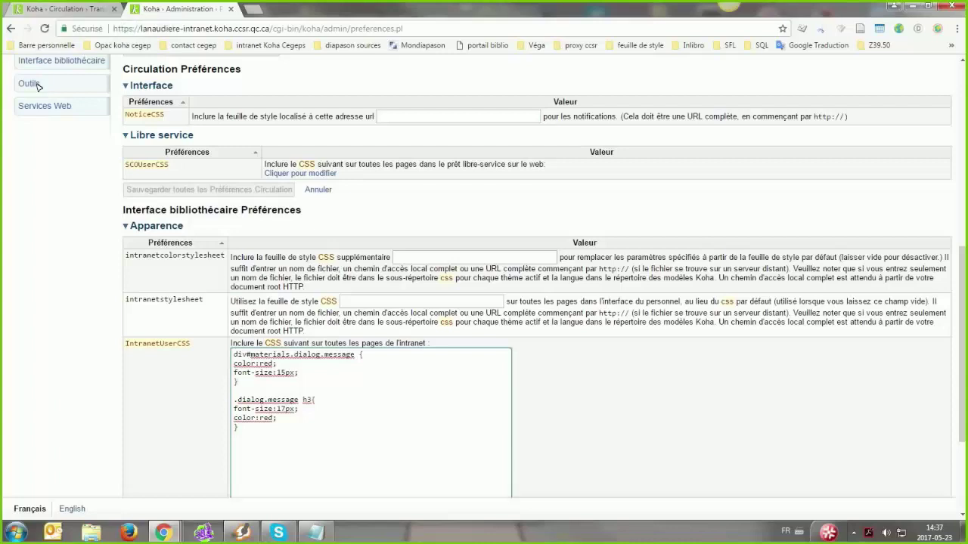
{"action": "left_click", "coordinate": [33, 11]}
{"action": "left_click", "coordinate": [407, 279]}
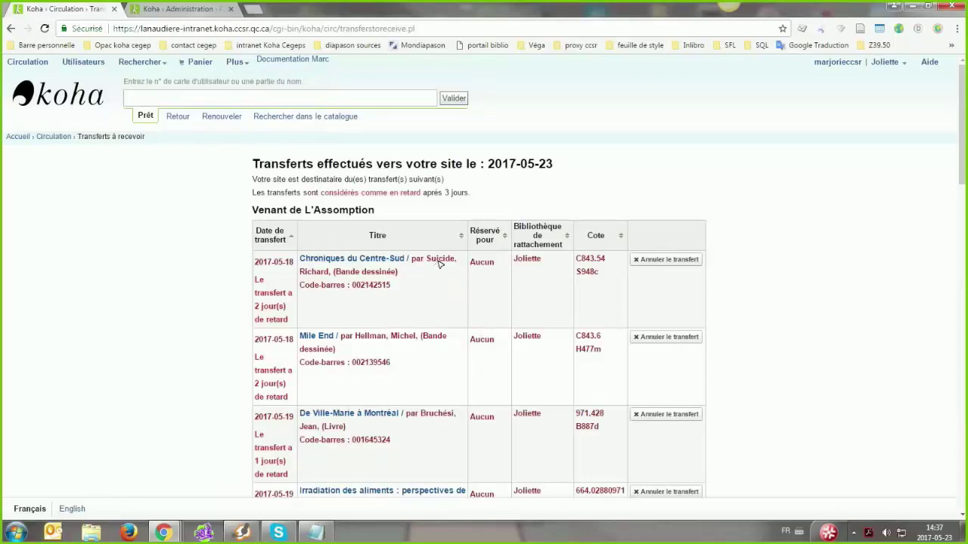
Inspect the Aucun cell's styles and disable color: #990000 in the .problem rule
{"action": "right_click", "coordinate": [498, 440]}
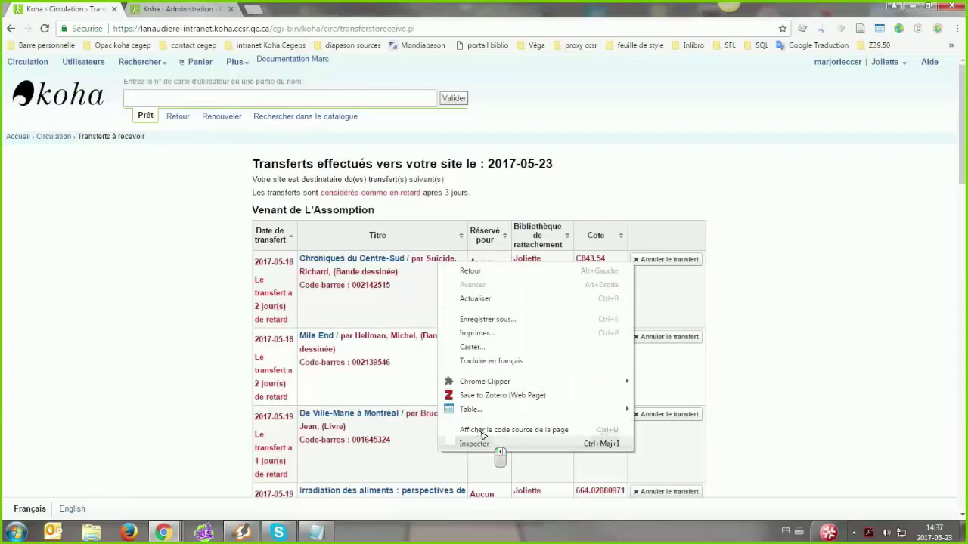
{"action": "left_click", "coordinate": [493, 443]}
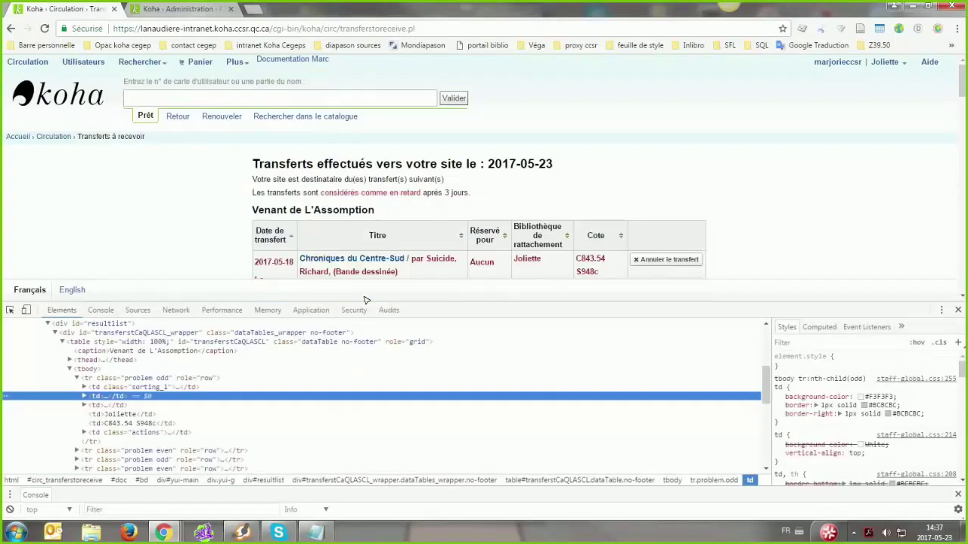
{"action": "left_click", "coordinate": [12, 311]}
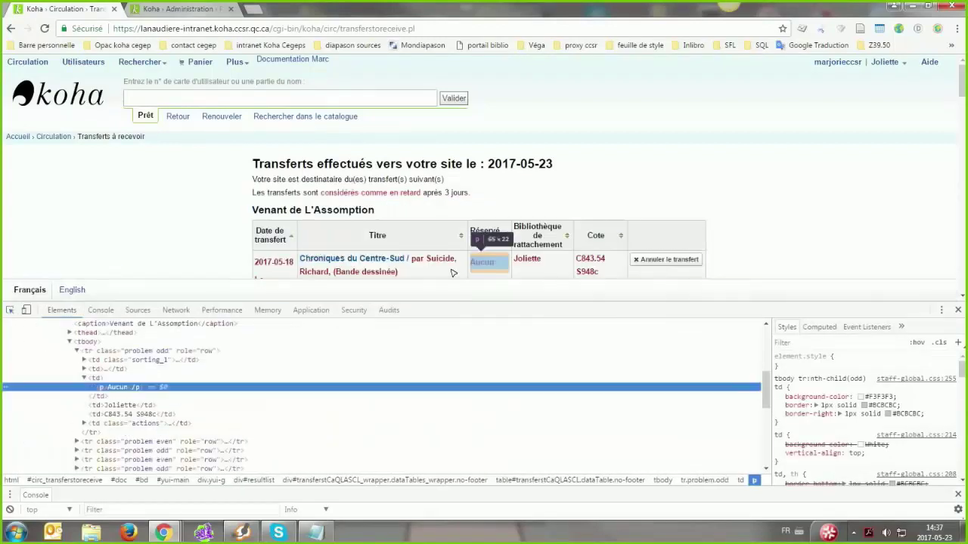
{"action": "left_click", "coordinate": [482, 262]}
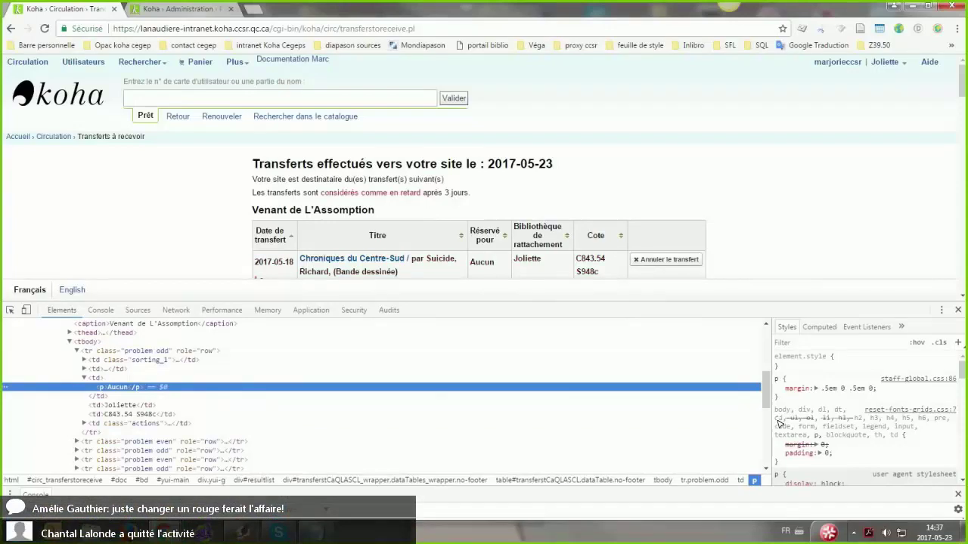
{"action": "scroll", "coordinate": [779, 423], "scroll_direction": "down", "scroll_amount": 3}
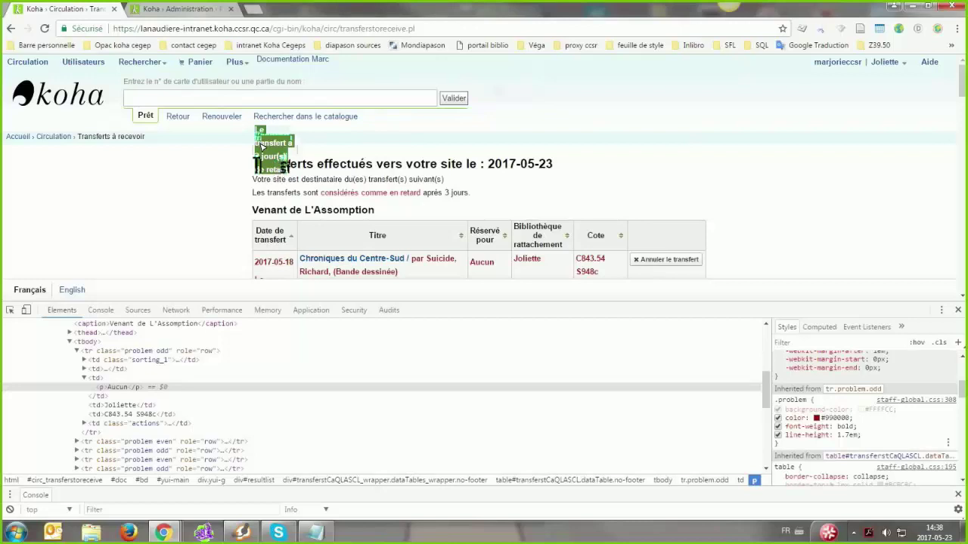
{"action": "scroll", "coordinate": [261, 148], "scroll_direction": "down", "scroll_amount": 2}
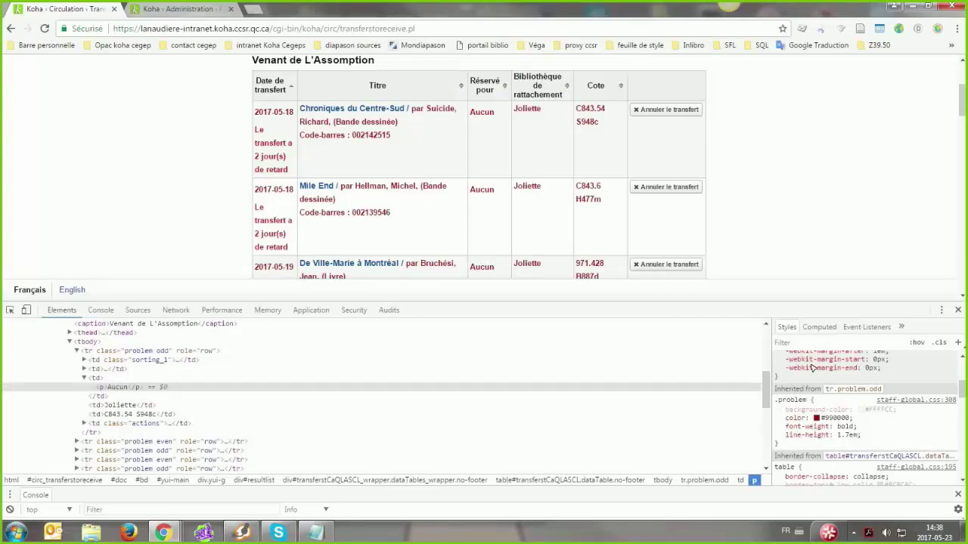
{"action": "left_click", "coordinate": [779, 419]}
Close the developer tools and select the .dialog.message h3 rule block in IntranetUserCSS
{"action": "left_click", "coordinate": [958, 310]}
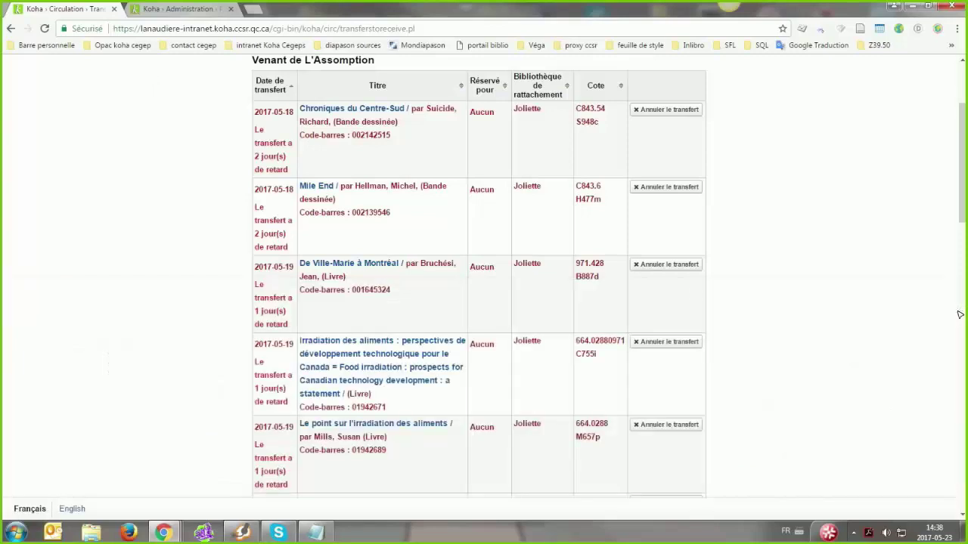
{"action": "left_click", "coordinate": [186, 10]}
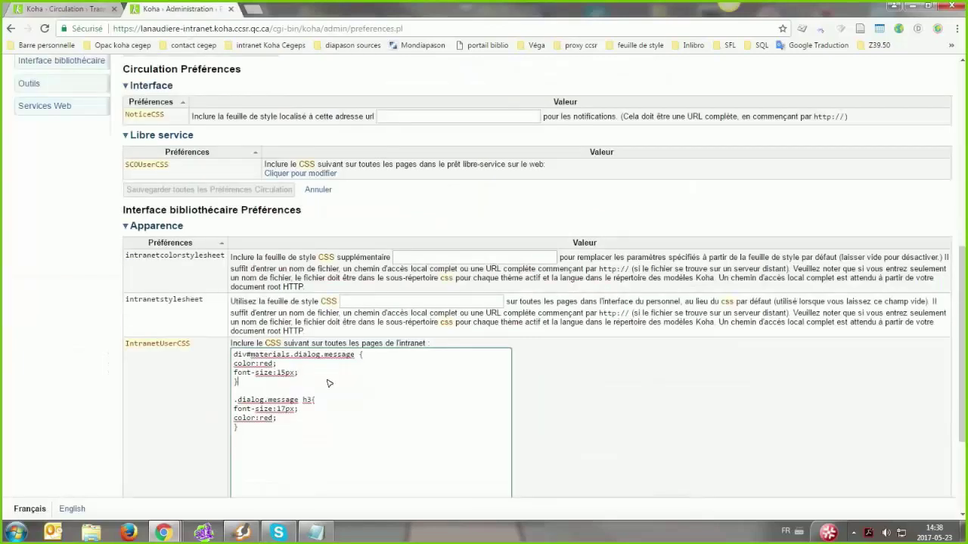
{"action": "left_click", "coordinate": [254, 430]}
{"action": "left_click", "coordinate": [243, 436]}
{"action": "left_click", "coordinate": [305, 401]}
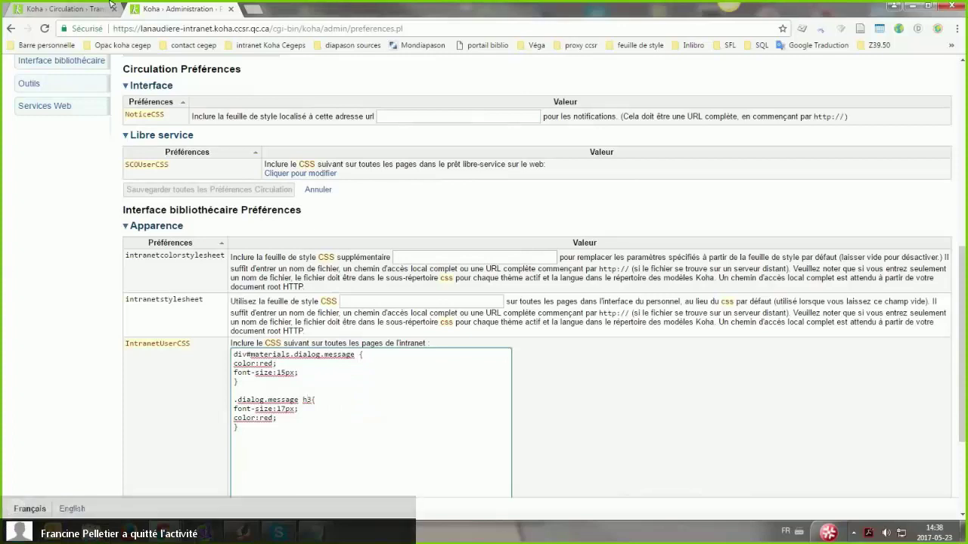
{"action": "left_click_drag", "start_coordinate": [235, 400], "coordinate": [234, 425]}
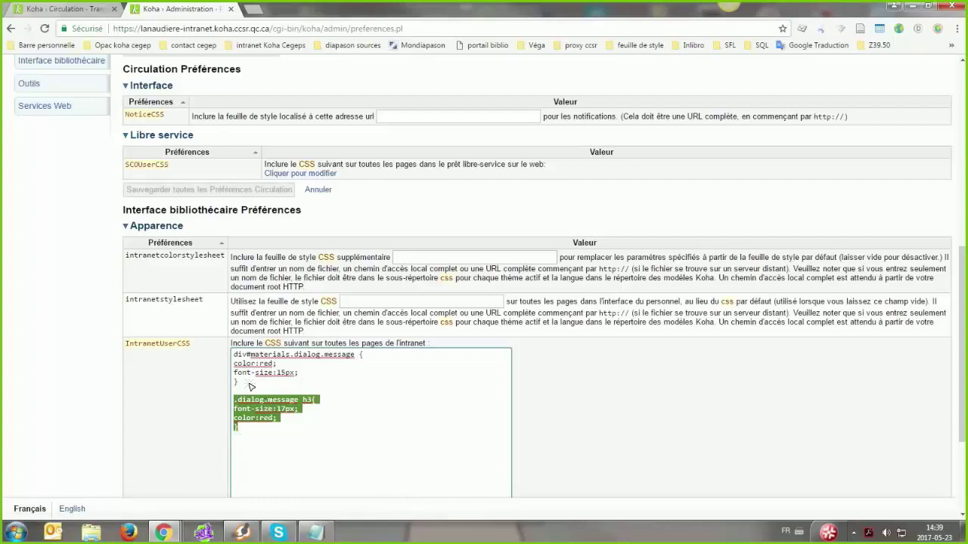
Reload the production transfers-to-receive page to check its styling
{"action": "left_click", "coordinate": [35, 9]}
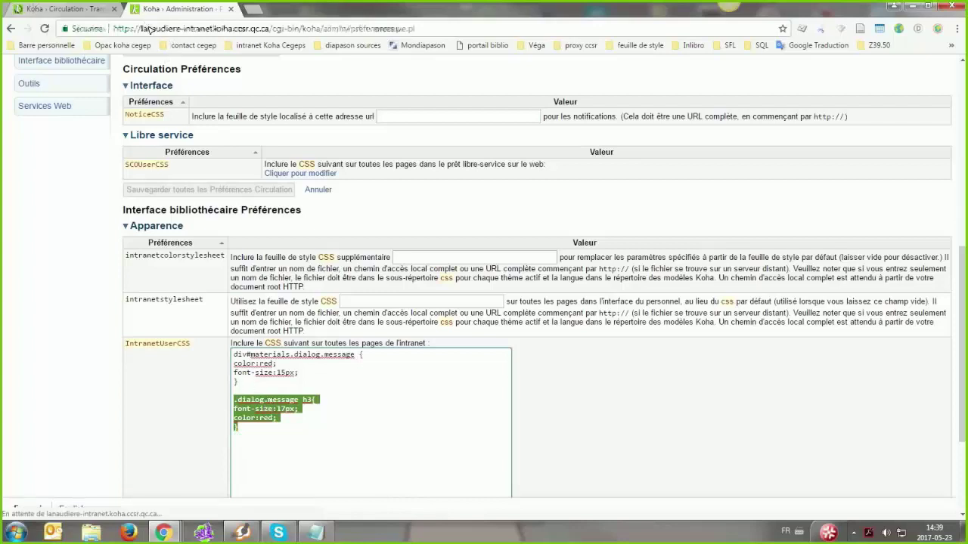
{"action": "left_click", "coordinate": [181, 9]}
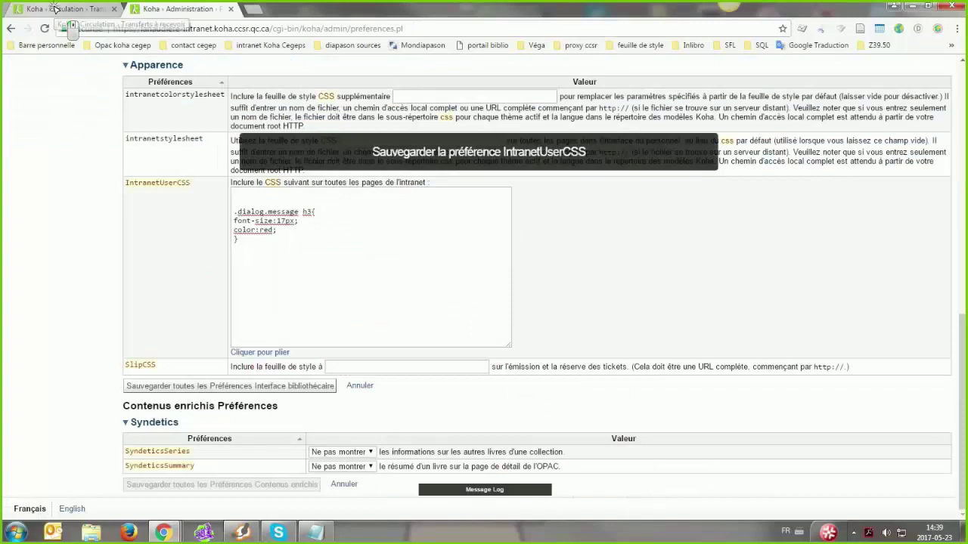
{"action": "left_click", "coordinate": [54, 8]}
{"action": "left_click", "coordinate": [164, 29]}
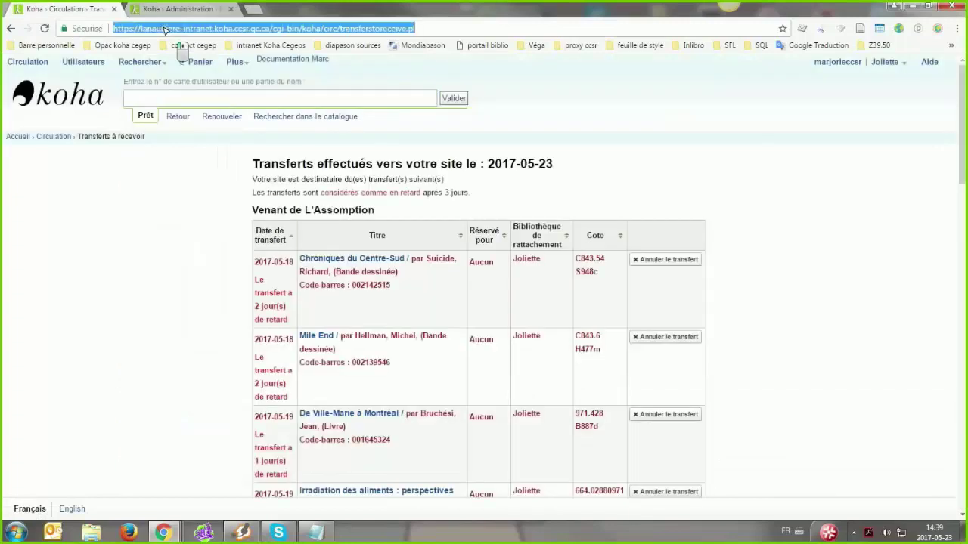
{"action": "key", "text": "Return"}
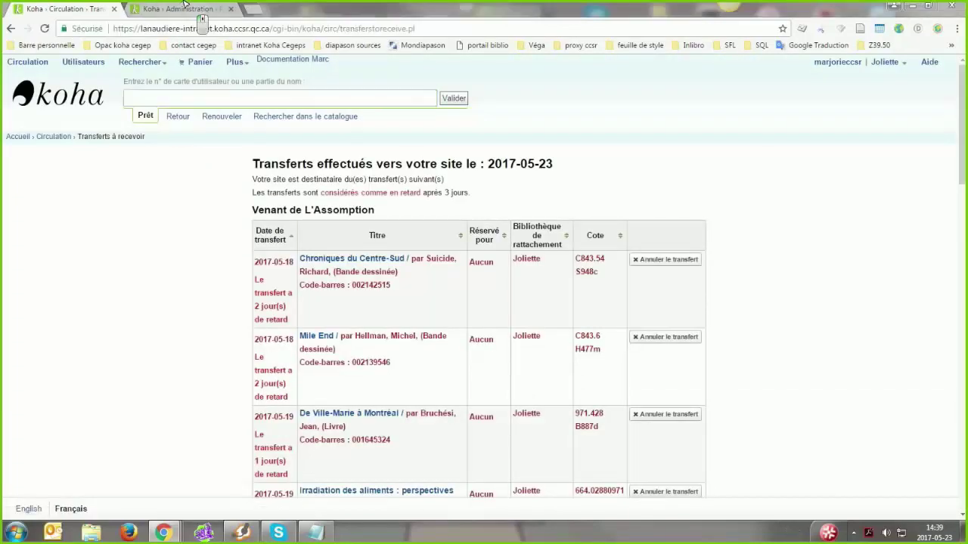
Save IntranetUserCSS, paste back the removed div#materials rule, and minimize the production browser
{"action": "left_click", "coordinate": [180, 9]}
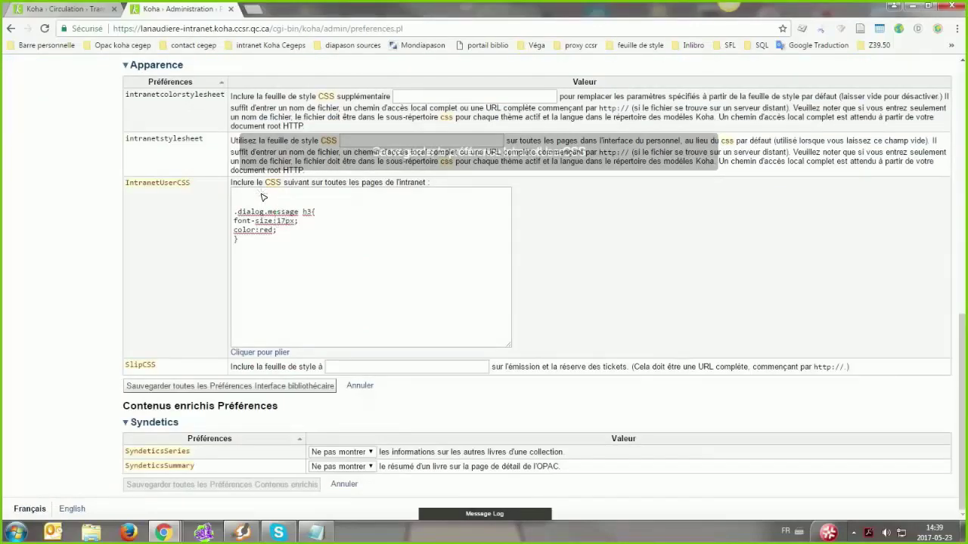
{"action": "left_click", "coordinate": [194, 386]}
{"action": "left_click", "coordinate": [276, 284]}
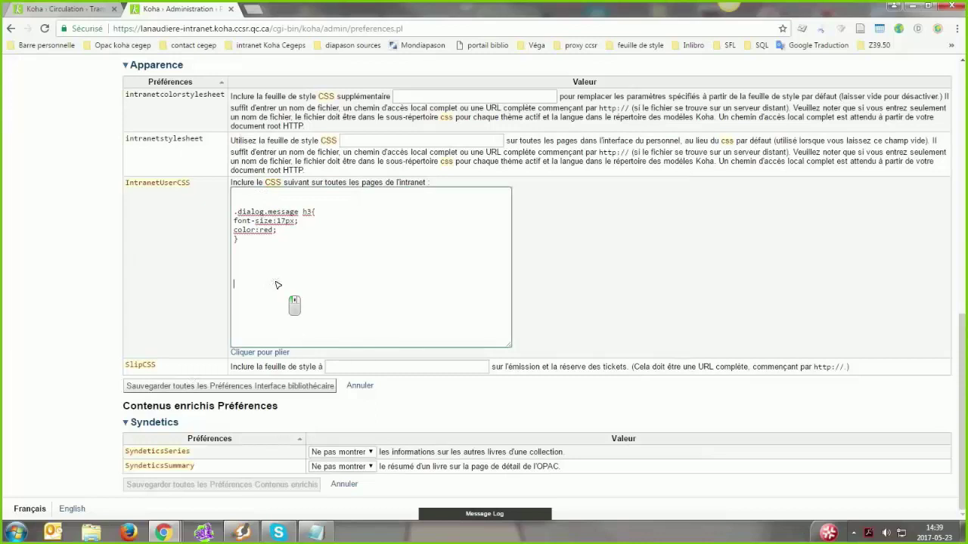
{"action": "type", "text": "div#materials.dialog.message { color:red; font-size:15px; }"}
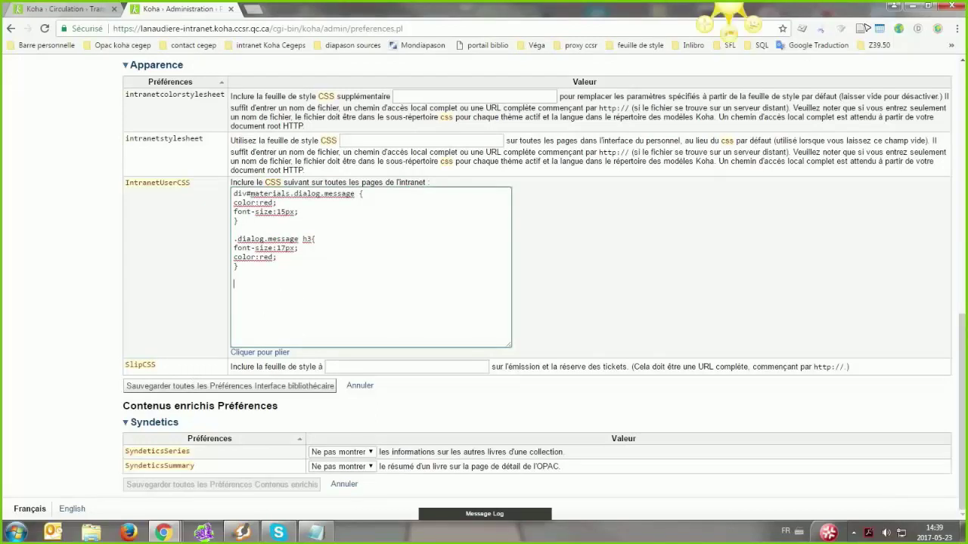
{"action": "left_click", "coordinate": [915, 7]}
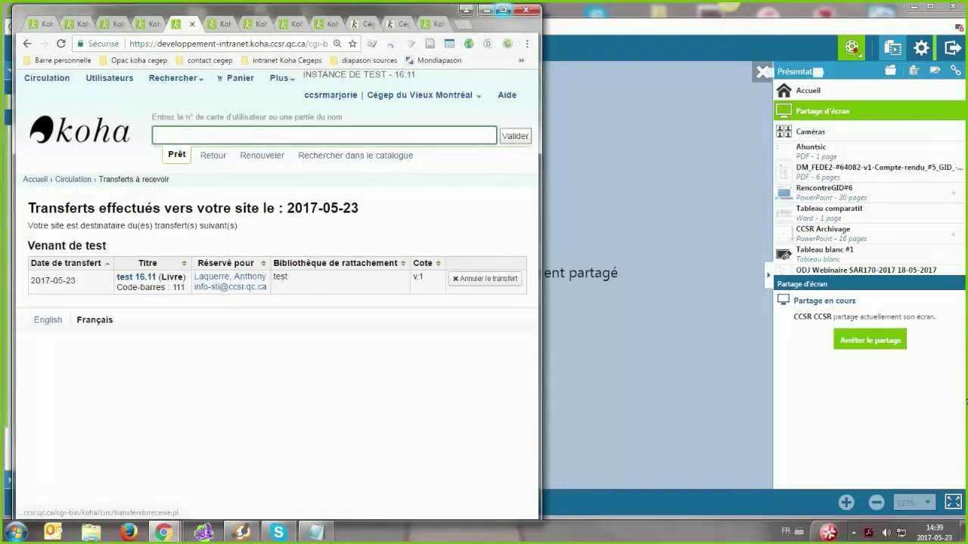
Maximize the test instance window and bring up the Plus list of modules
{"action": "key", "text": "super+Up"}
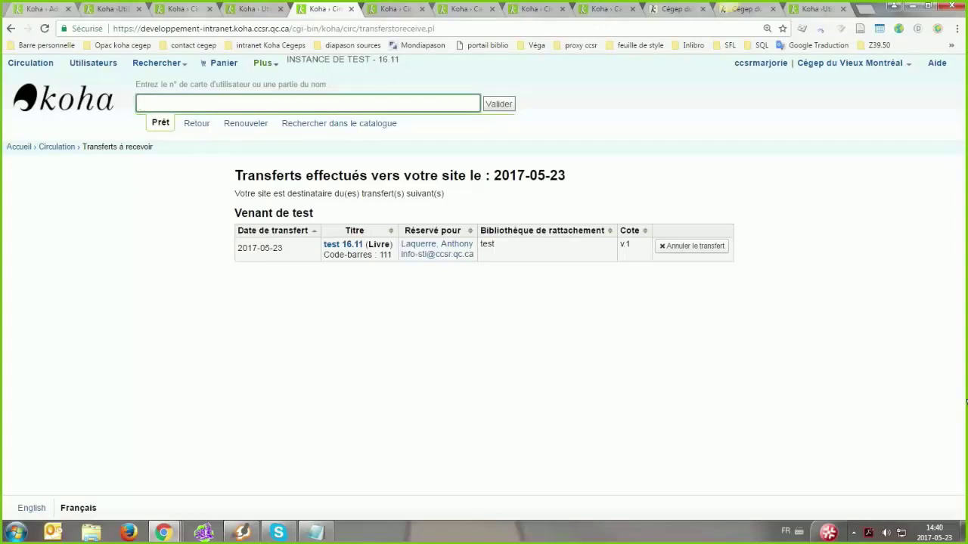
{"action": "left_click", "coordinate": [263, 63]}
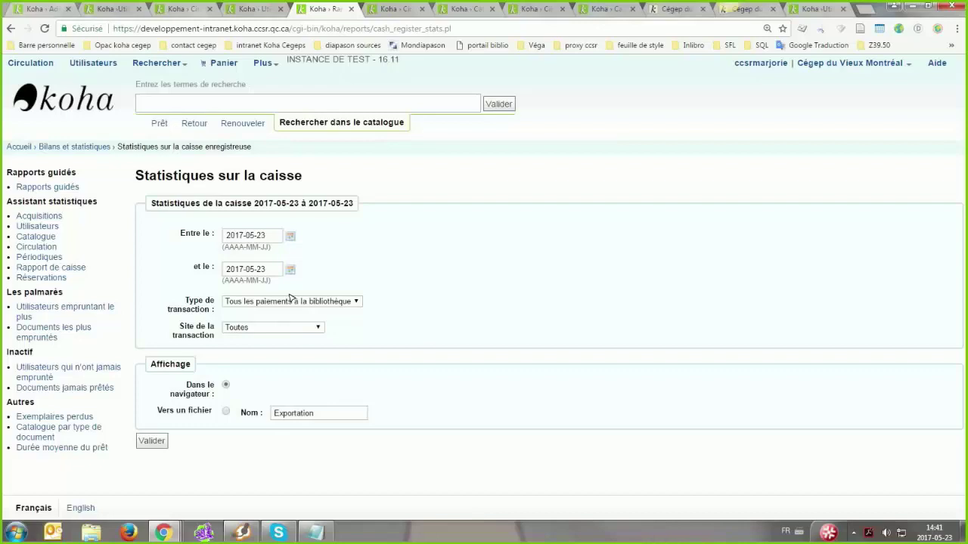
Run the cash register report for today, then for 2017-05-01 to 2017-05-23, showing four payments totalling 28,00
{"action": "left_click", "coordinate": [151, 441]}
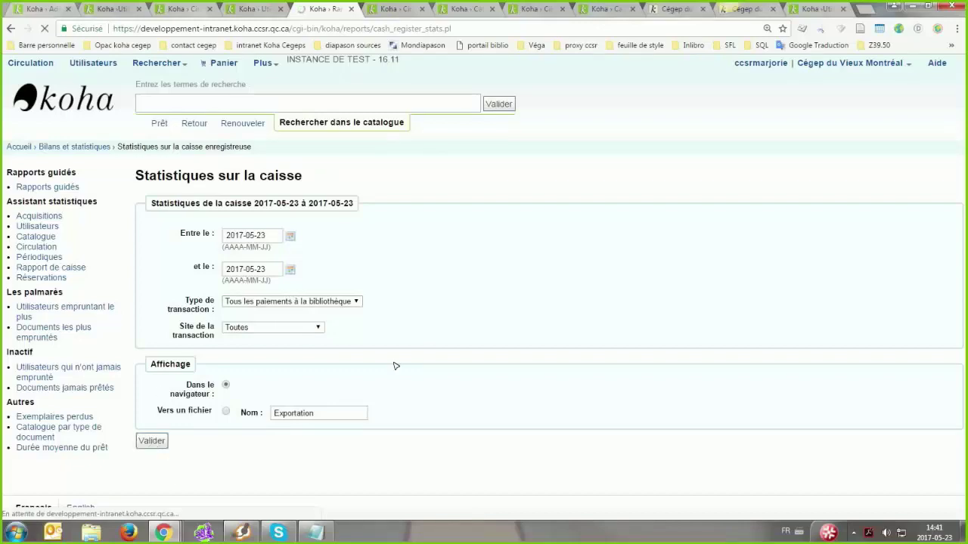
{"action": "scroll", "coordinate": [402, 324], "scroll_direction": "down", "scroll_amount": 2}
{"action": "scroll", "coordinate": [270, 149], "scroll_direction": "down", "scroll_amount": 2}
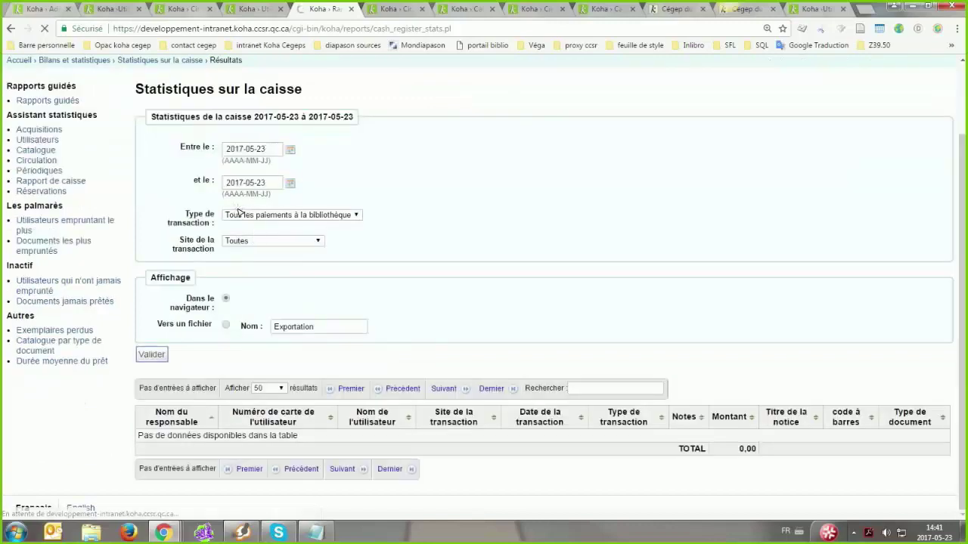
{"action": "left_click", "coordinate": [159, 356]}
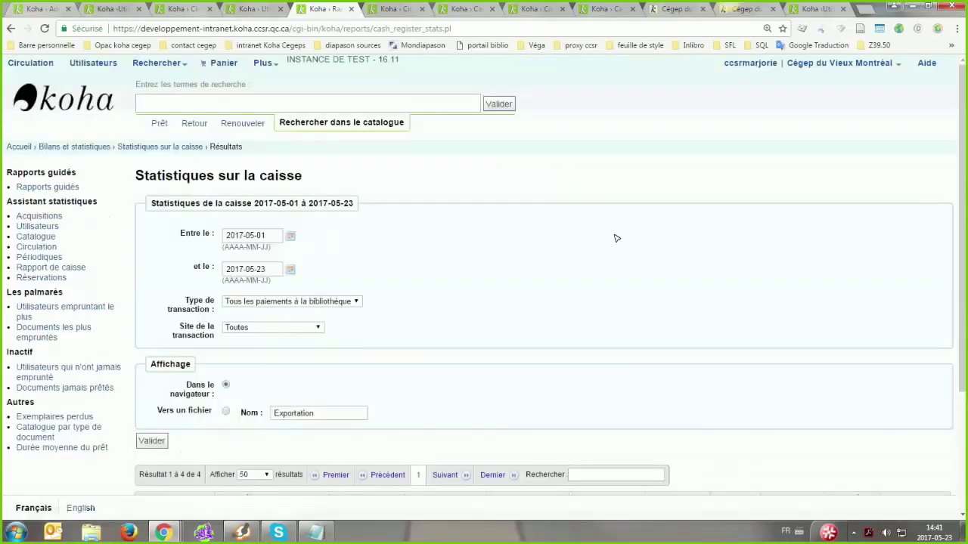
{"action": "scroll", "coordinate": [611, 242], "scroll_direction": "down", "scroll_amount": 4}
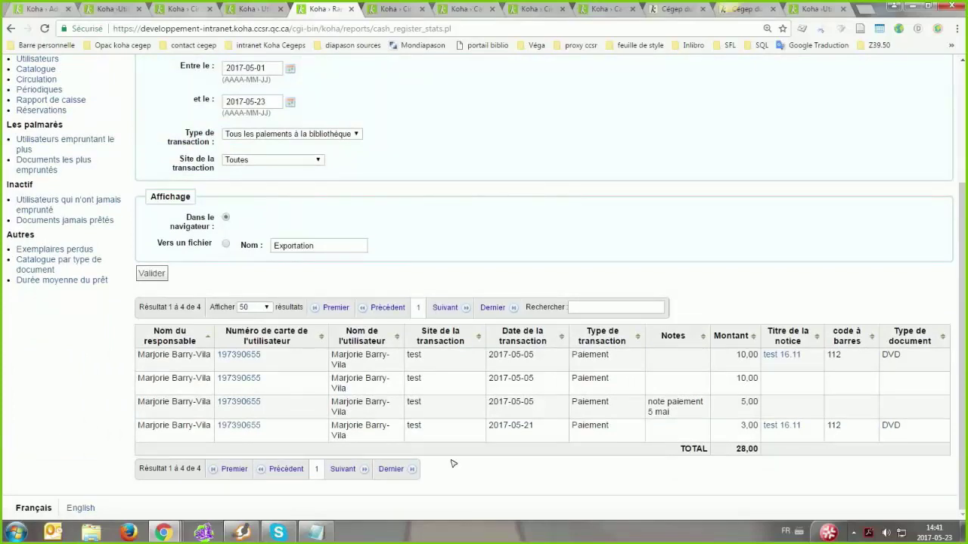
{"action": "scroll", "coordinate": [453, 460], "scroll_direction": "up", "scroll_amount": 1}
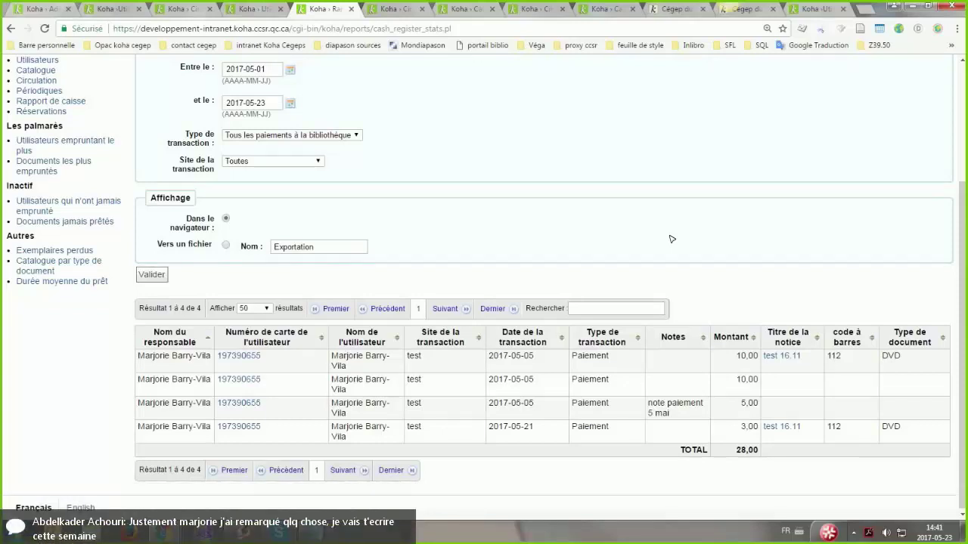
{"action": "scroll", "coordinate": [671, 239], "scroll_direction": "down", "scroll_amount": 1}
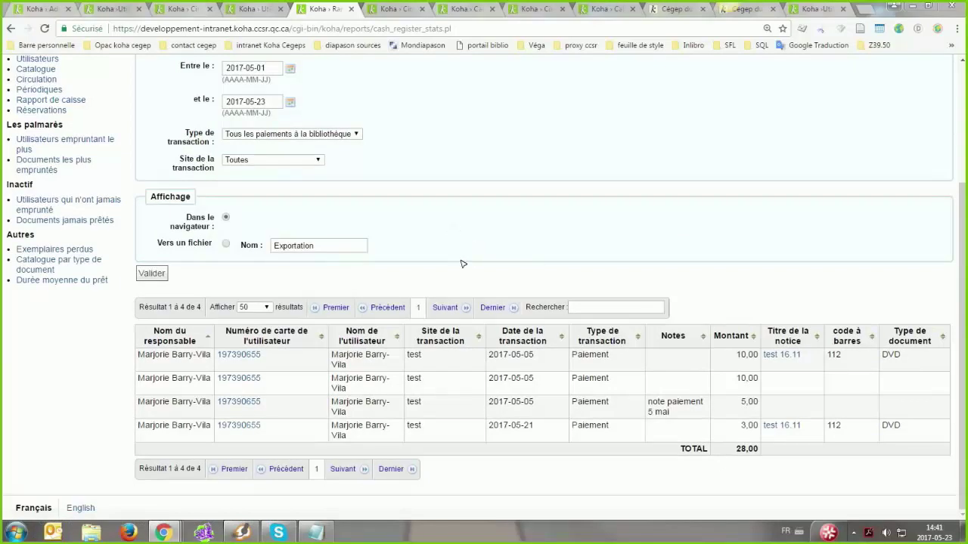
{"action": "scroll", "coordinate": [463, 263], "scroll_direction": "up", "scroll_amount": 1}
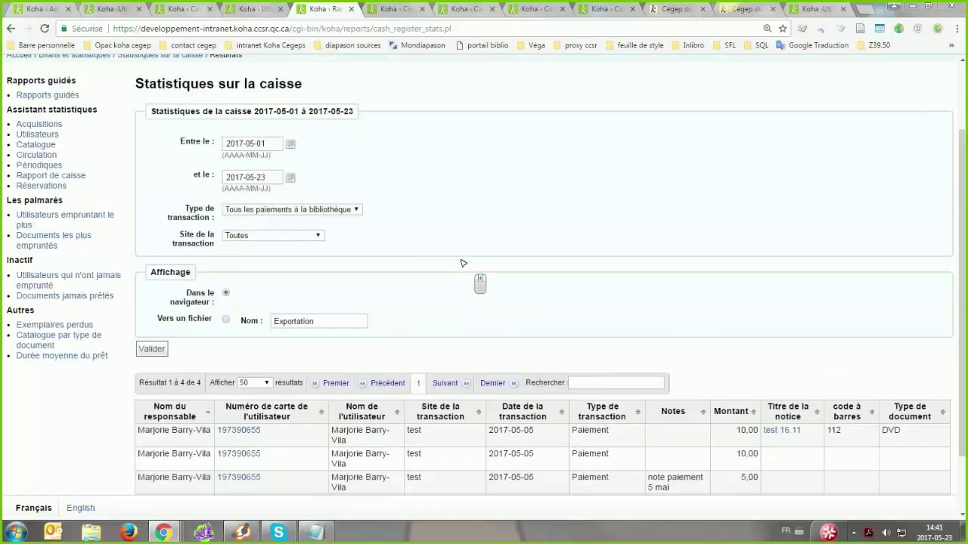
{"action": "left_click", "coordinate": [307, 212]}
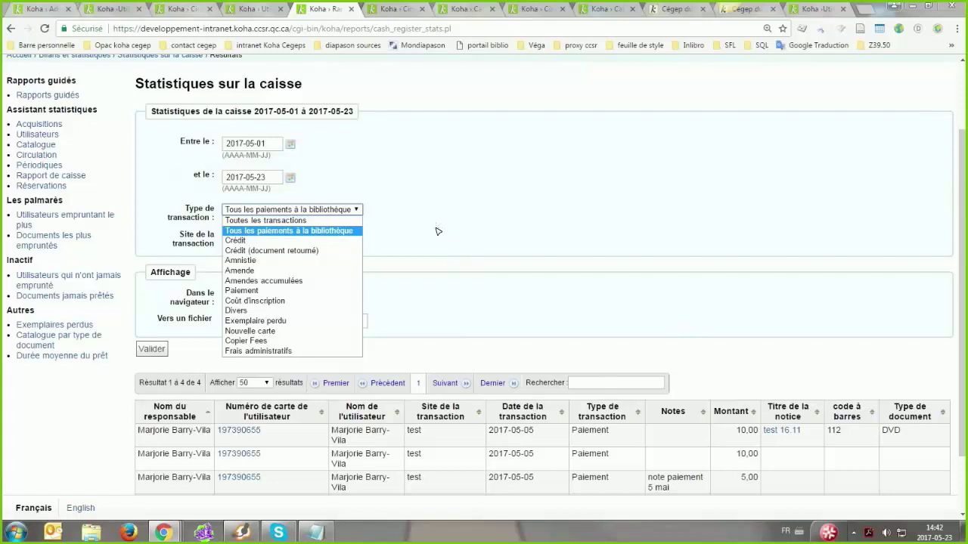
{"action": "scroll", "coordinate": [436, 230], "scroll_direction": "down", "scroll_amount": 1}
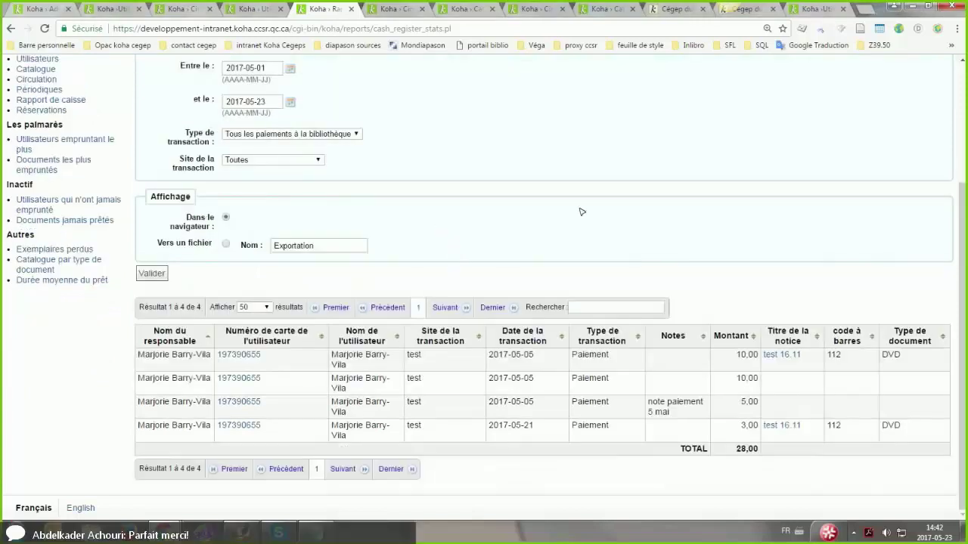
{"action": "scroll", "coordinate": [582, 212], "scroll_direction": "up", "scroll_amount": 3}
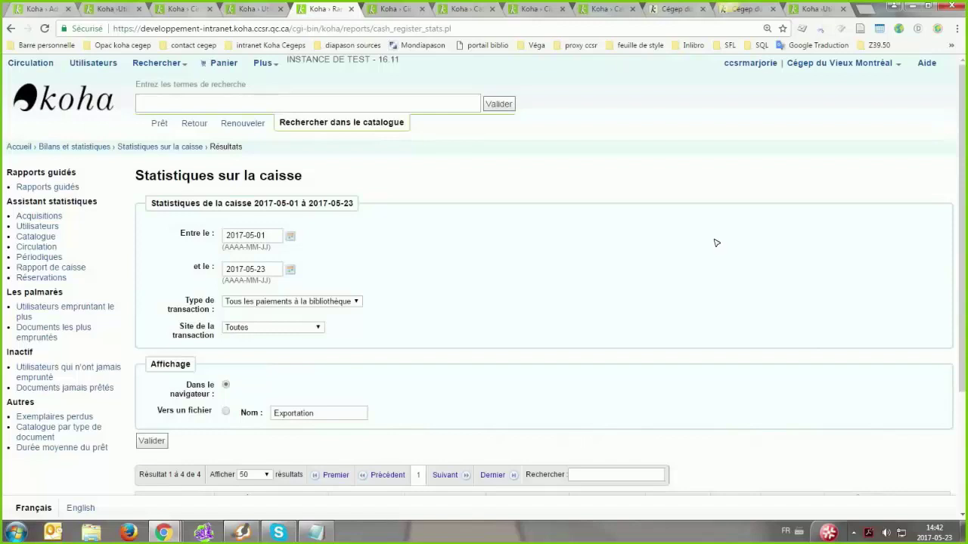
{"action": "scroll", "coordinate": [716, 243], "scroll_direction": "down", "scroll_amount": 3}
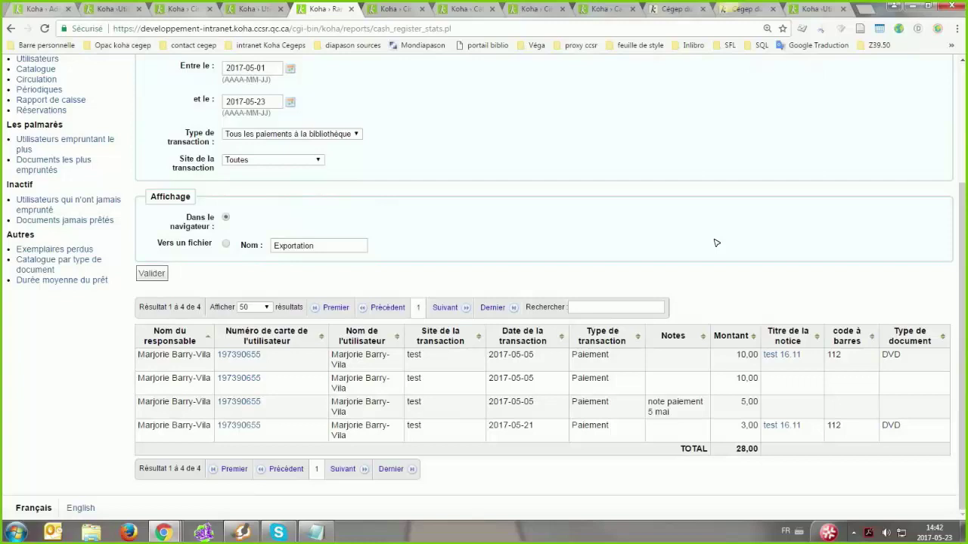
{"action": "scroll", "coordinate": [716, 243], "scroll_direction": "up", "scroll_amount": 2}
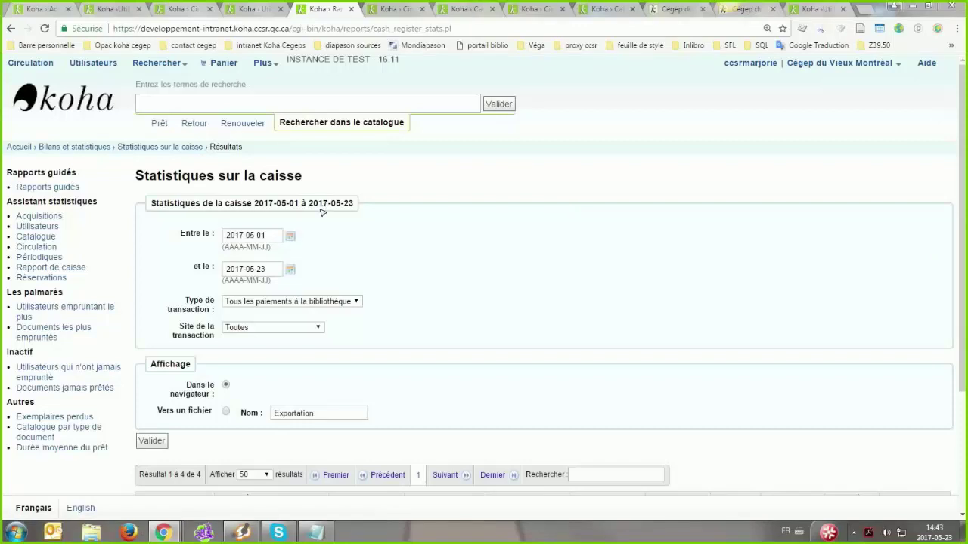
{"action": "left_click", "coordinate": [352, 179]}
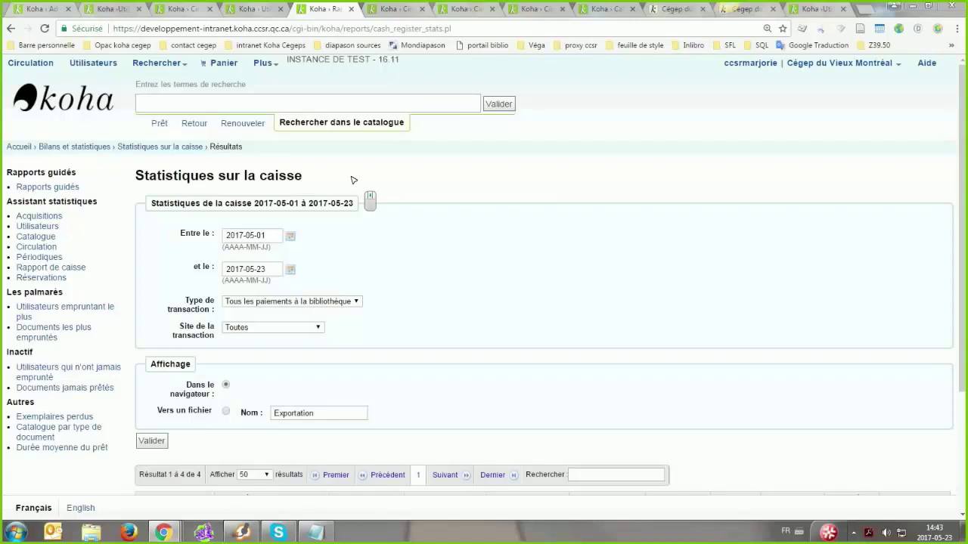